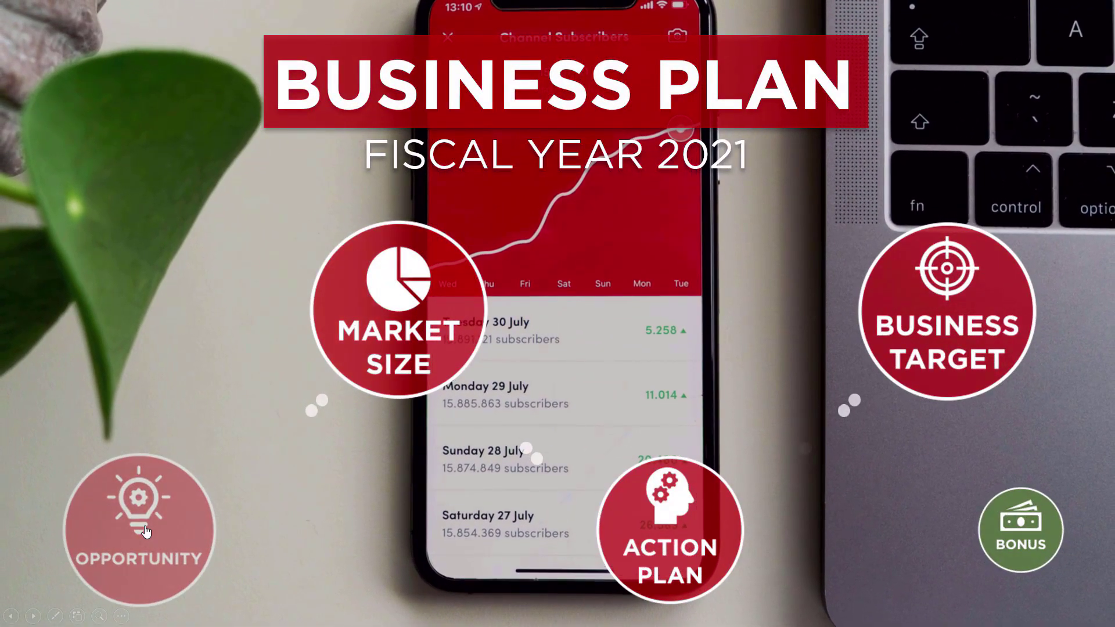
- Play the slide show through the Opportunity, Market Size, Action Plan and Bonus zoom circles
{"action": "left_click", "coordinate": [146, 532]}
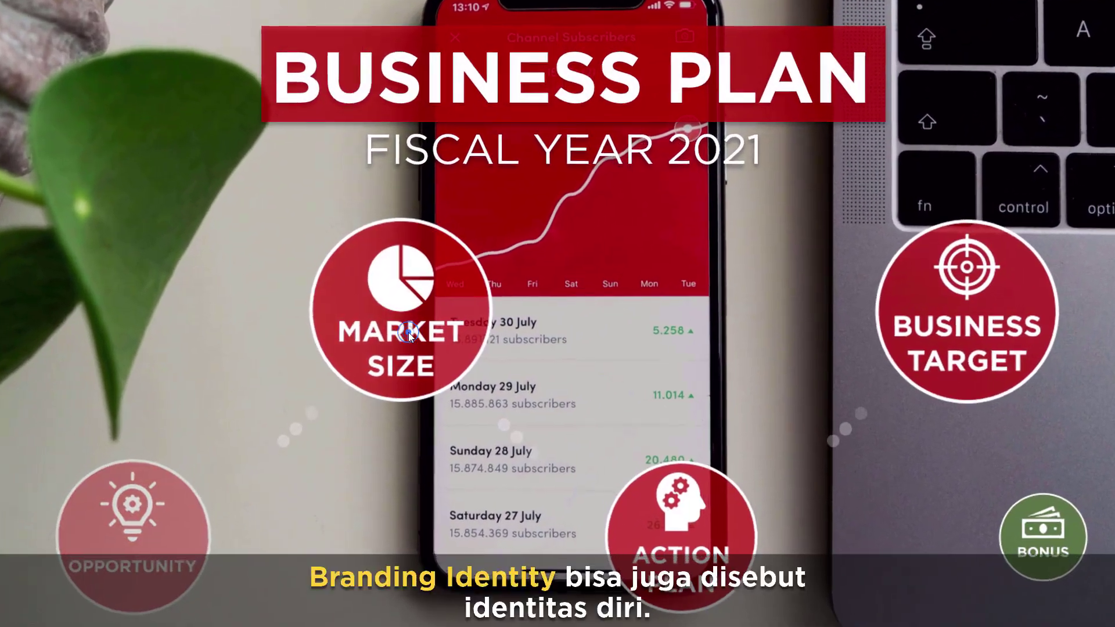
{"action": "left_click", "coordinate": [409, 332]}
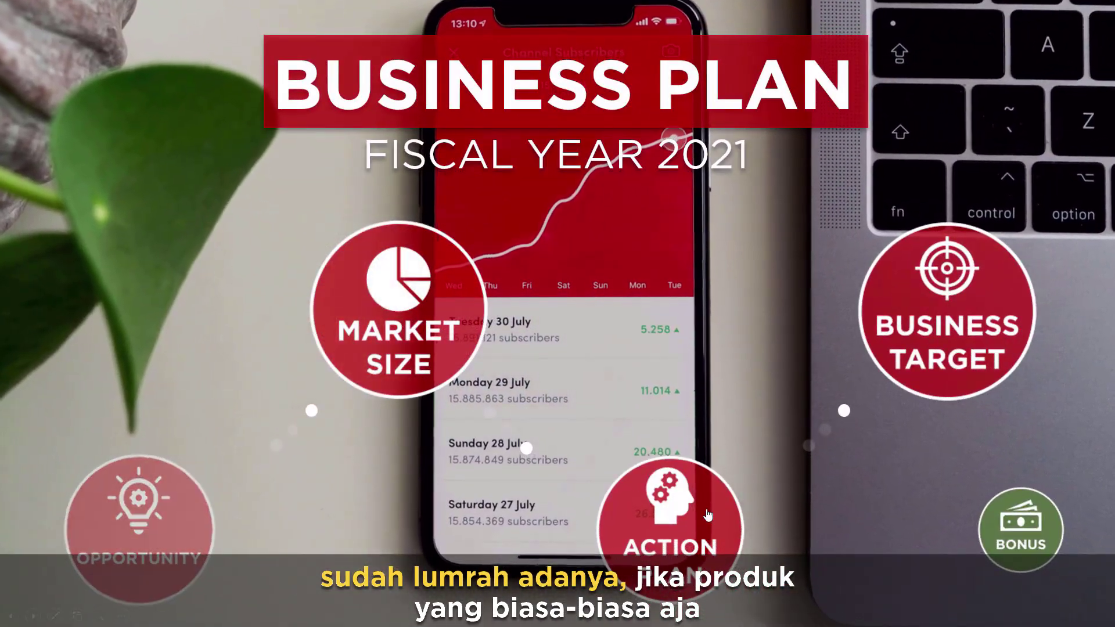
{"action": "left_click", "coordinate": [708, 515]}
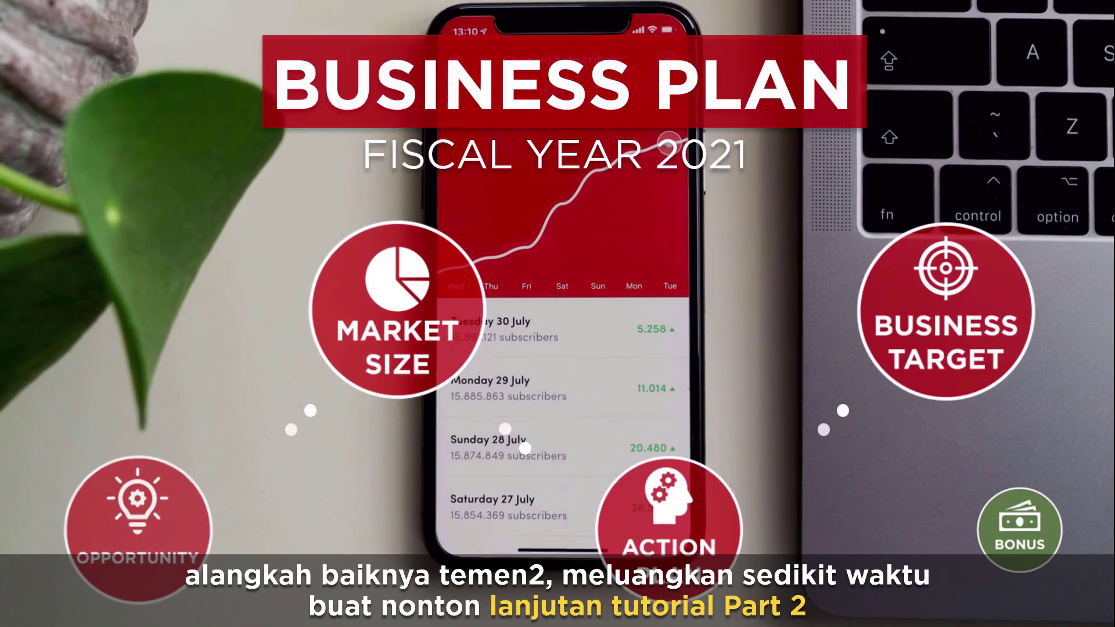
{"action": "left_click", "coordinate": [1019, 524]}
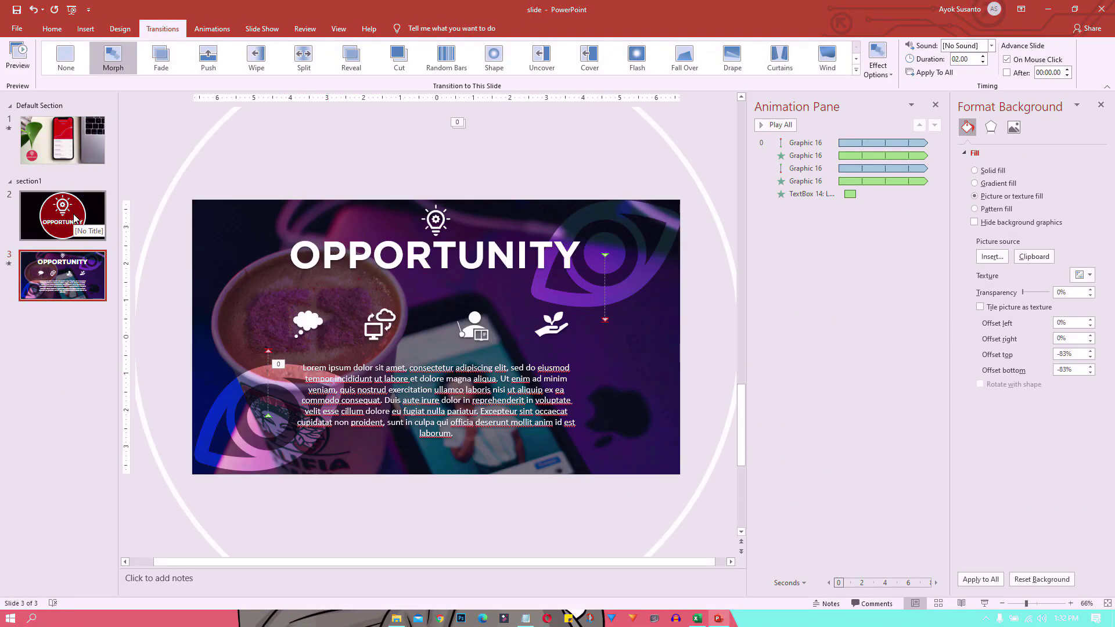
- Add a new section named section2 at the end of the slide list
{"action": "right_click", "coordinate": [49, 344]}
{"action": "left_click", "coordinate": [70, 395]}
{"action": "type", "text": "section2"}
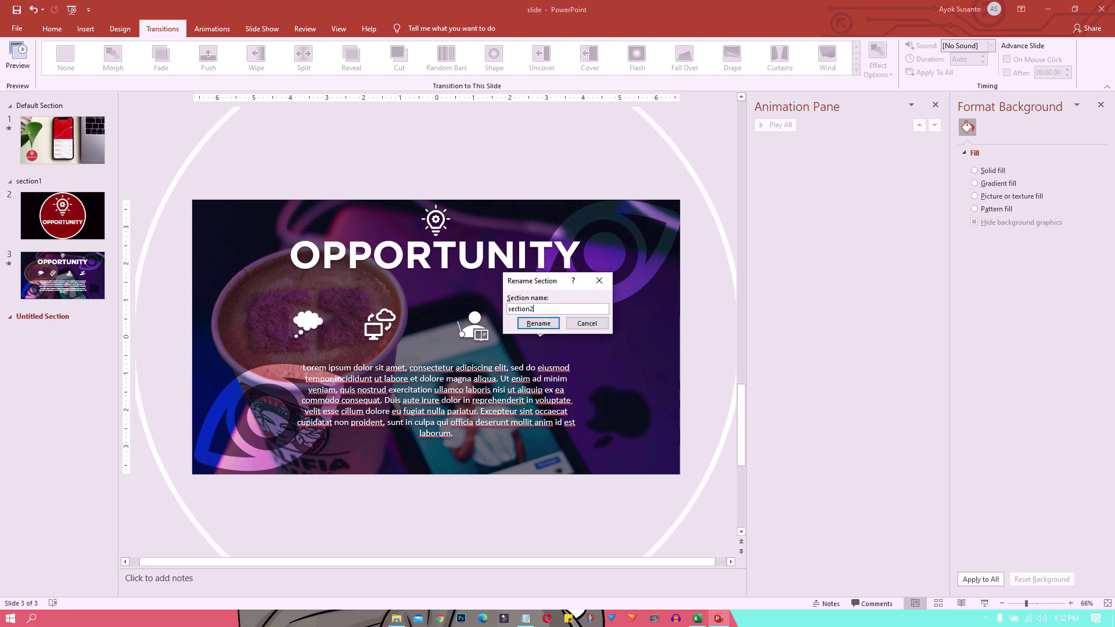
{"action": "key", "text": "Return"}
- Copy slides 2 and 3 into section2 as slides 4 and 5, keeping source formatting
{"action": "left_click", "coordinate": [63, 215]}
{"action": "left_click", "coordinate": [81, 277], "text": "shift"}
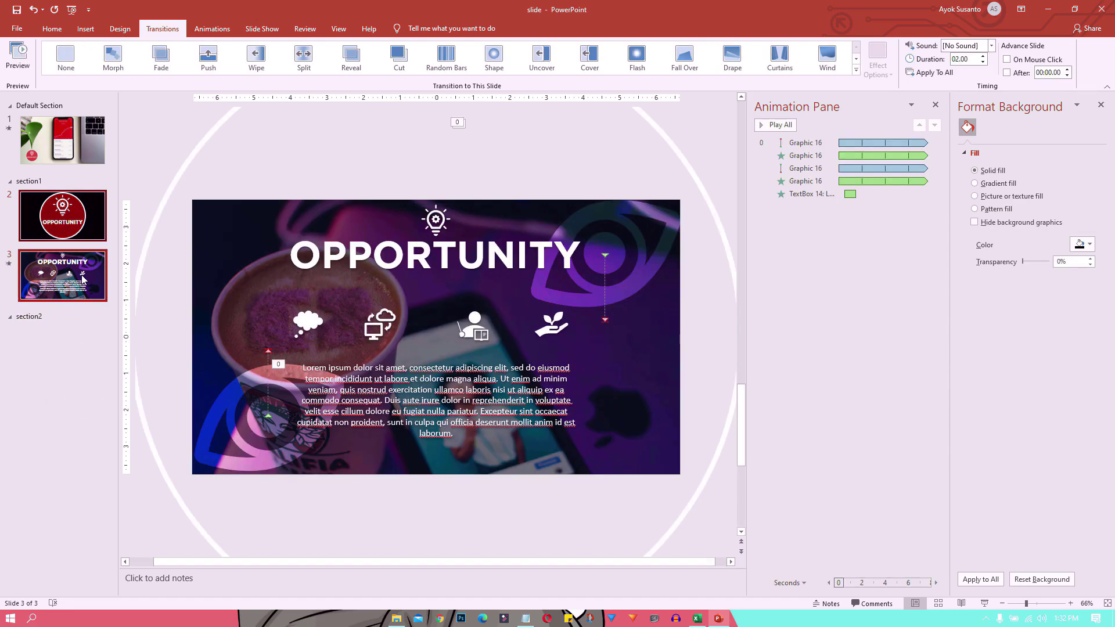
{"action": "right_click", "coordinate": [85, 279]}
{"action": "left_click", "coordinate": [108, 297]}
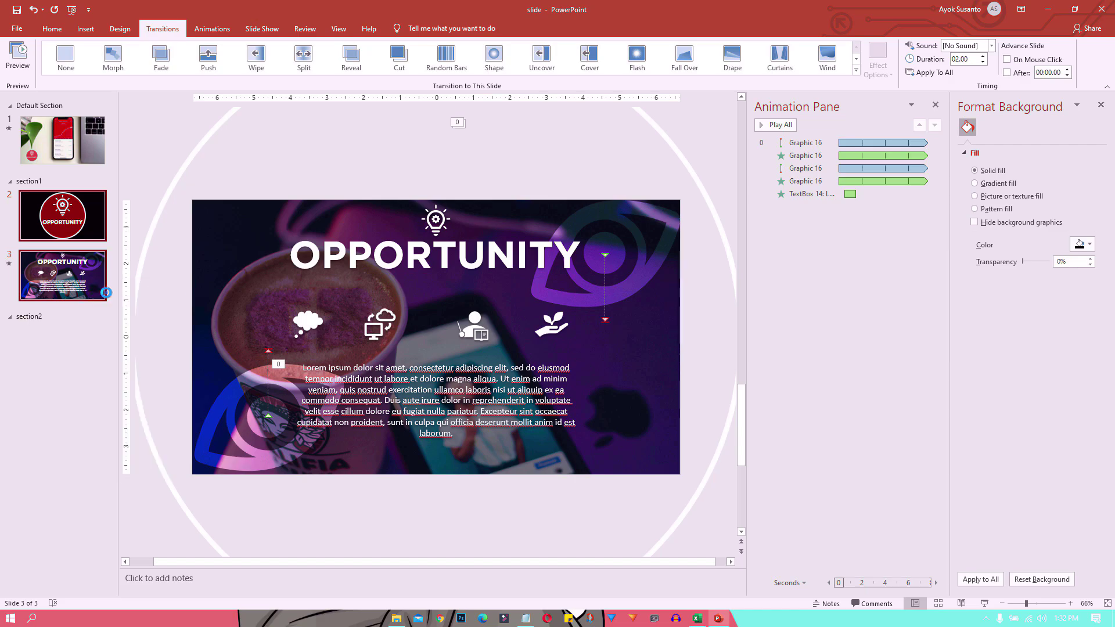
{"action": "right_click", "coordinate": [51, 332]}
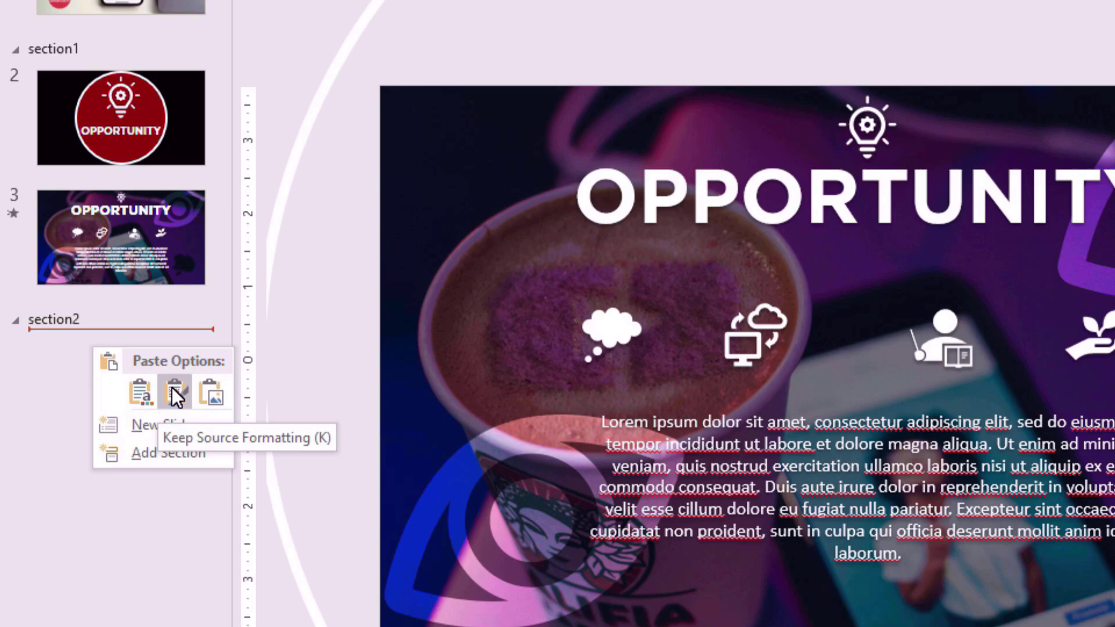
{"action": "left_click", "coordinate": [172, 387]}
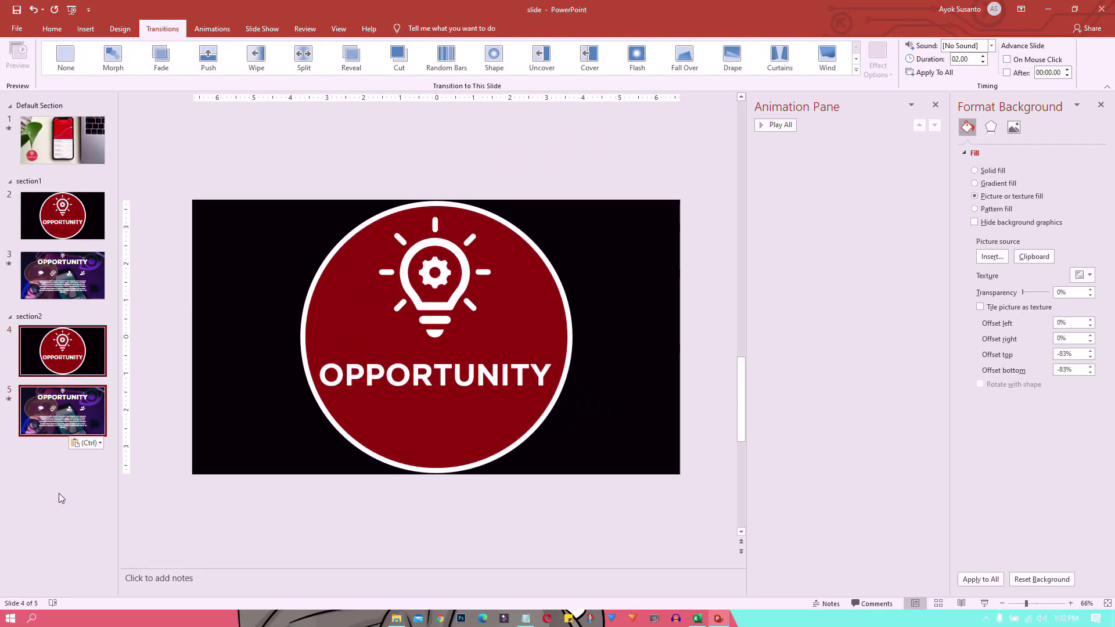
{"action": "left_click", "coordinate": [56, 499]}
{"action": "left_click", "coordinate": [77, 365]}
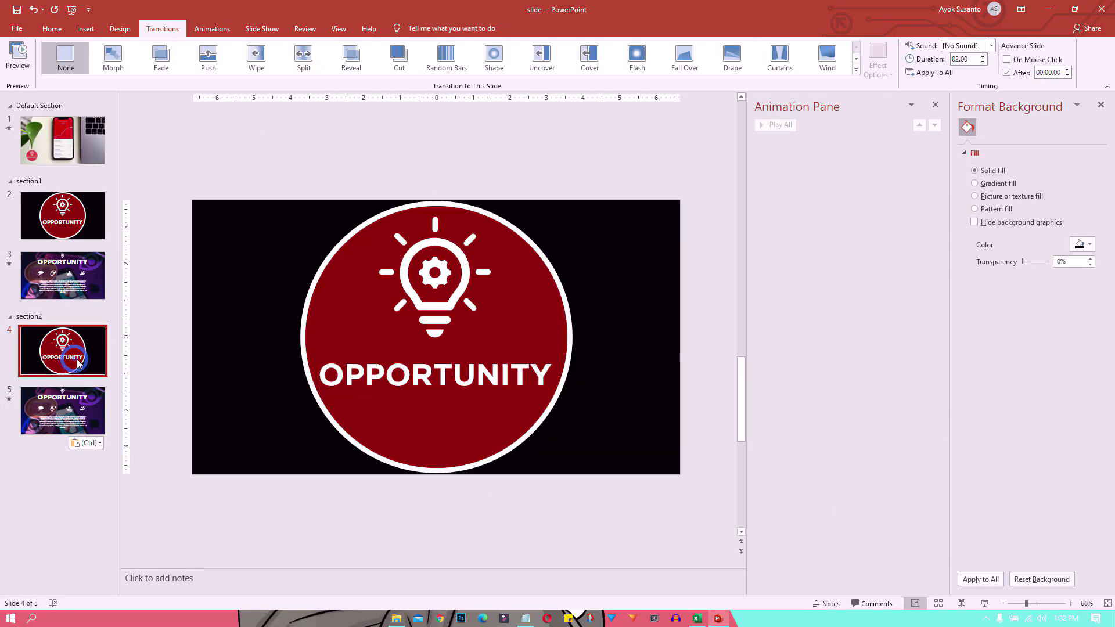
{"action": "left_click", "coordinate": [410, 278]}
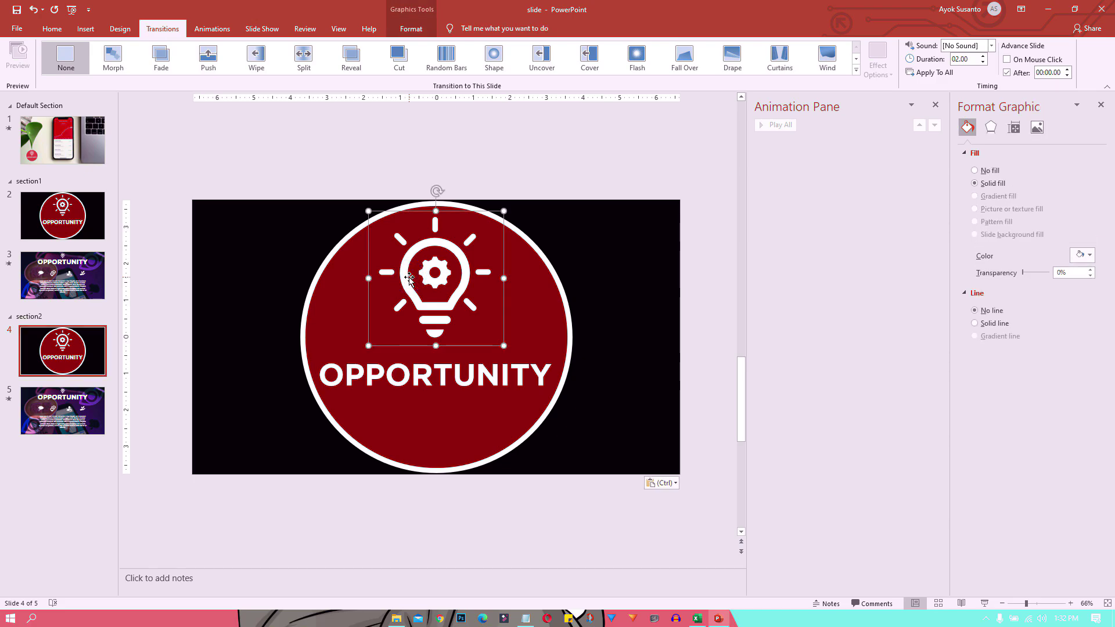
- Replace the lightbulb and title with a centered, two-line 80 pt MARKET SIZE title
{"action": "key", "text": "Delete"}
{"action": "double_click", "coordinate": [410, 377]}
{"action": "type", "text": "MARKE"}
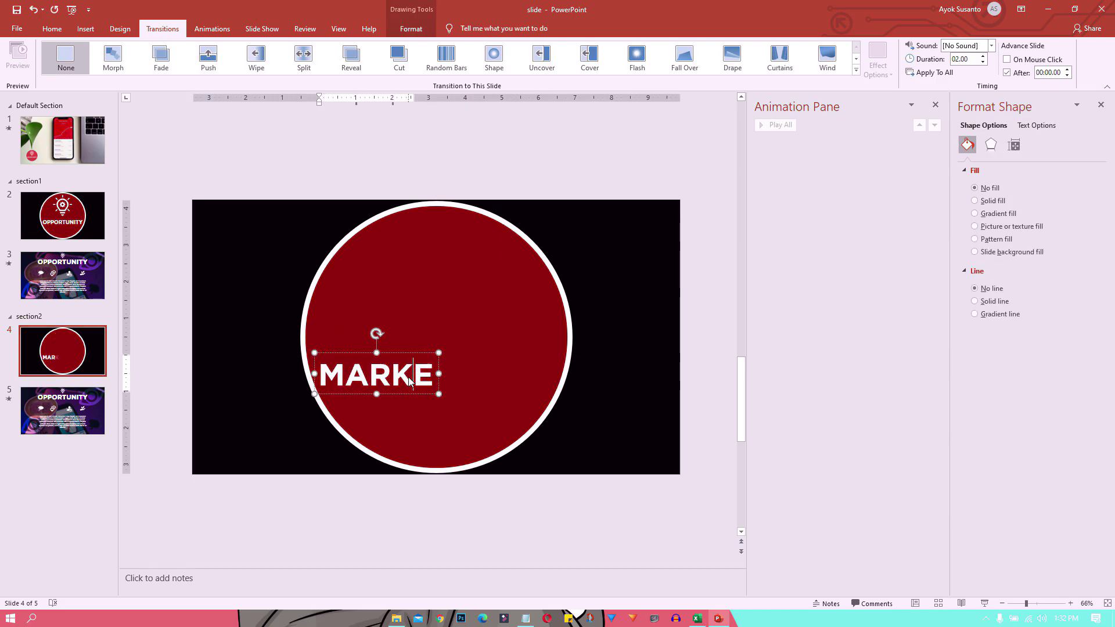
{"action": "type", "text": "T SIZE"}
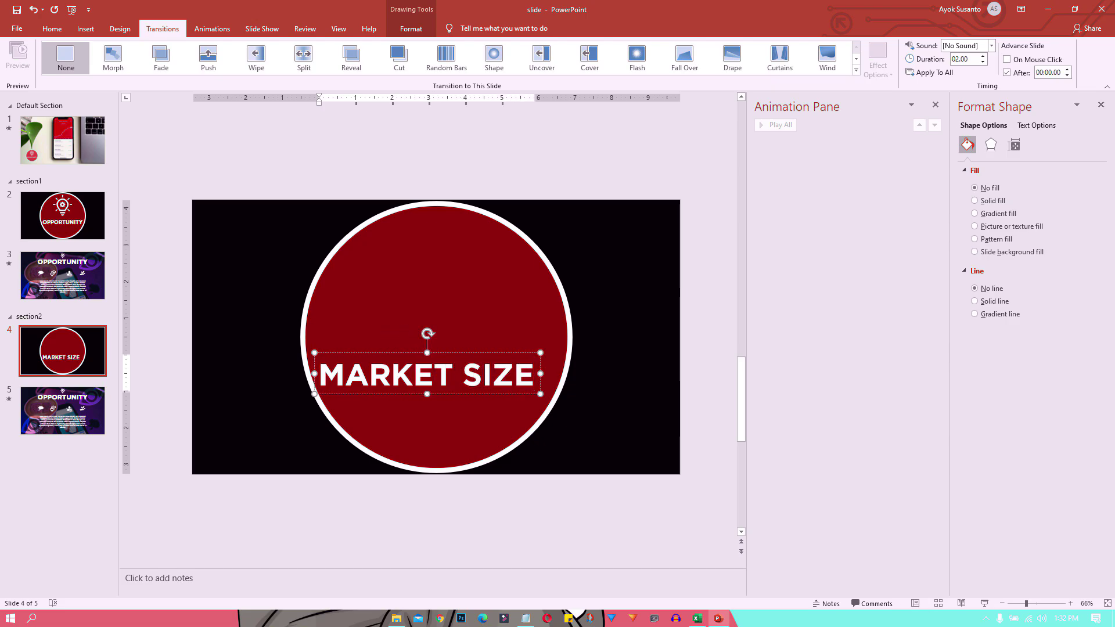
{"action": "left_click", "coordinate": [662, 379]}
{"action": "left_click", "coordinate": [540, 366]}
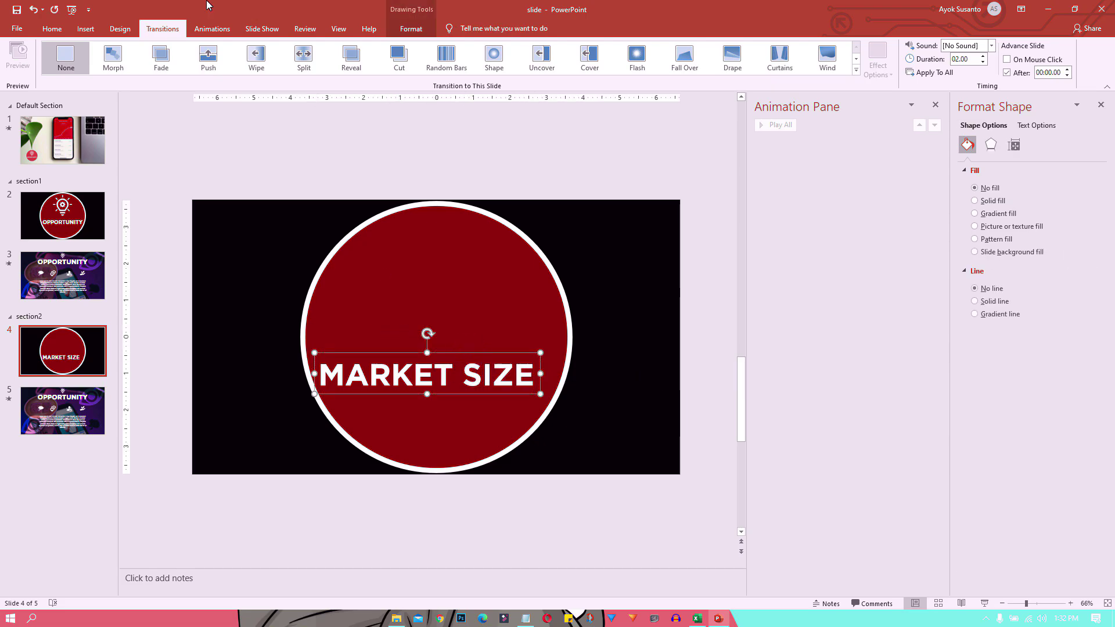
{"action": "left_click", "coordinate": [52, 28]}
{"action": "type", "text": "80"}
{"action": "key", "text": "Return"}
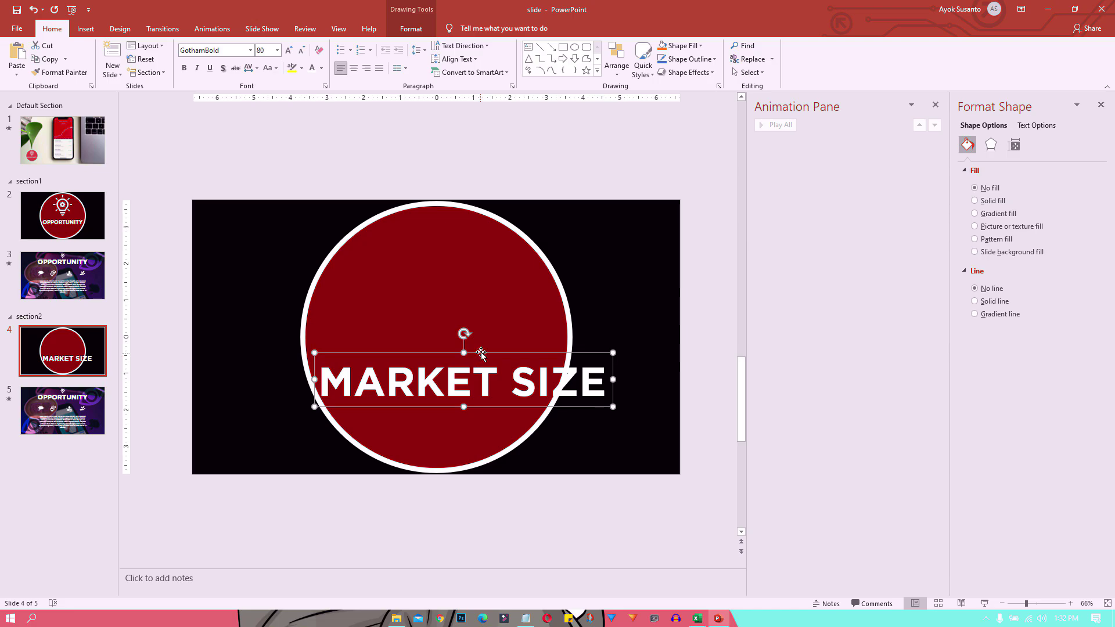
{"action": "left_click_drag", "start_coordinate": [601, 373], "coordinate": [497, 373]}
{"action": "left_click_drag", "start_coordinate": [418, 371], "coordinate": [451, 333]}
{"action": "left_click", "coordinate": [354, 68]}
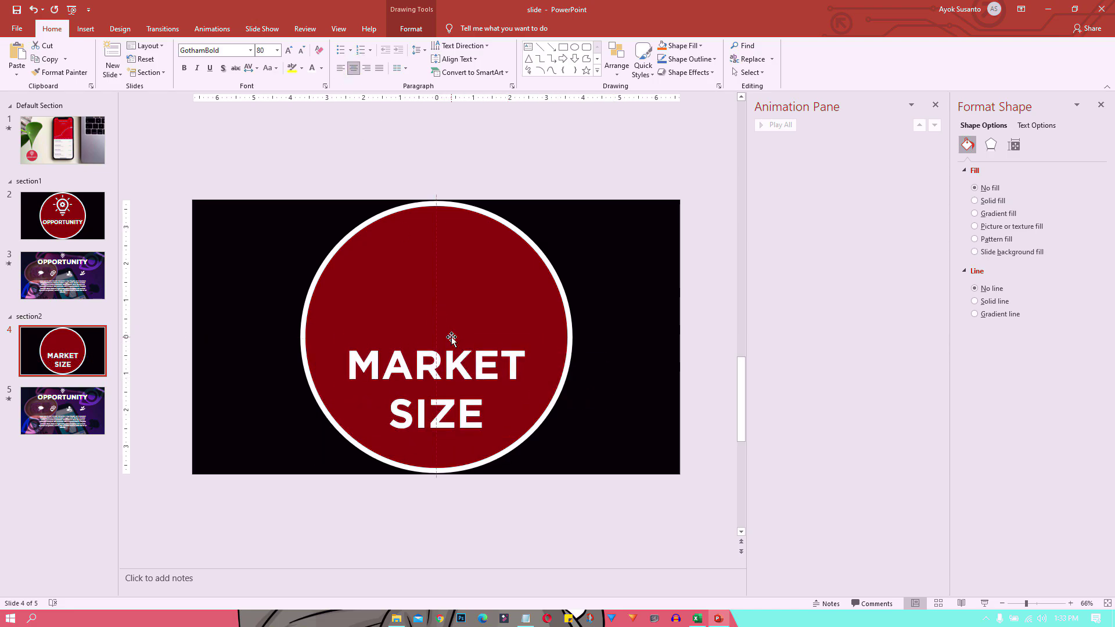
{"action": "left_click", "coordinate": [702, 365]}
- Insert a white pie-chart icon from the Icons library, enlarged above the title
{"action": "left_click", "coordinate": [85, 28]}
{"action": "left_click", "coordinate": [210, 50]}
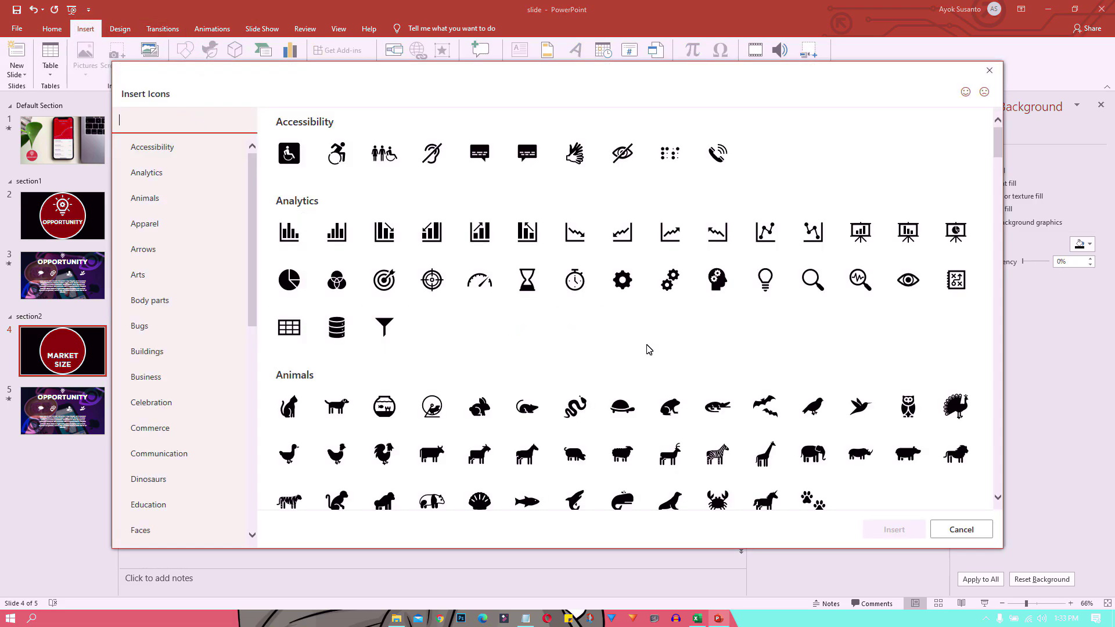
{"action": "type", "text": "pie"}
{"action": "left_click", "coordinate": [296, 160]}
{"action": "left_click", "coordinate": [895, 529]}
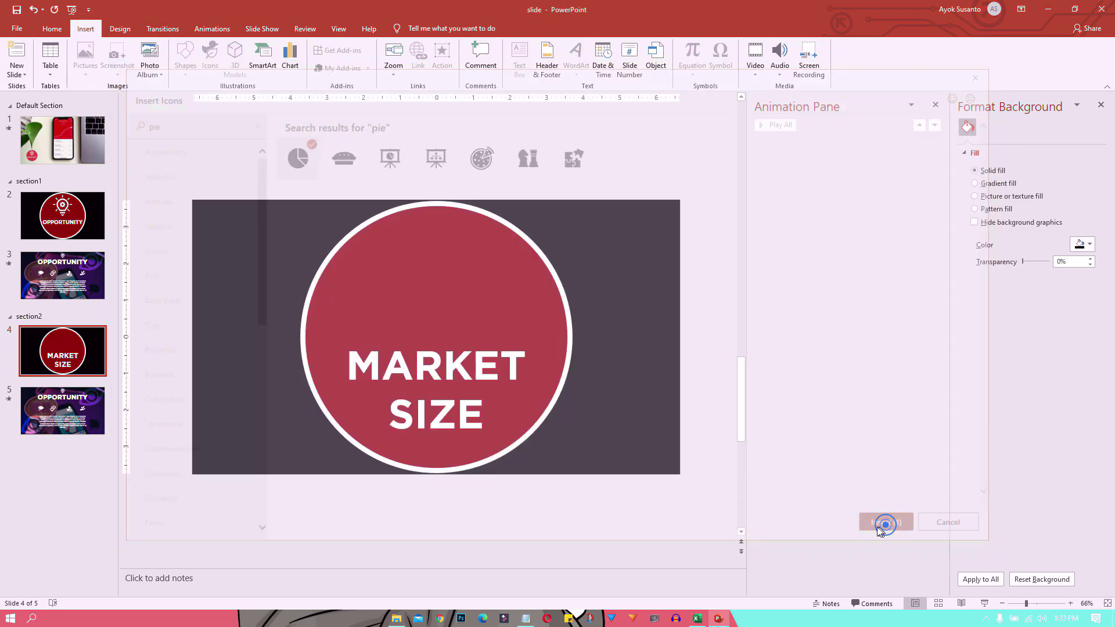
{"action": "left_click", "coordinate": [1084, 255]}
{"action": "left_click", "coordinate": [1020, 280]}
{"action": "left_click", "coordinate": [721, 250]}
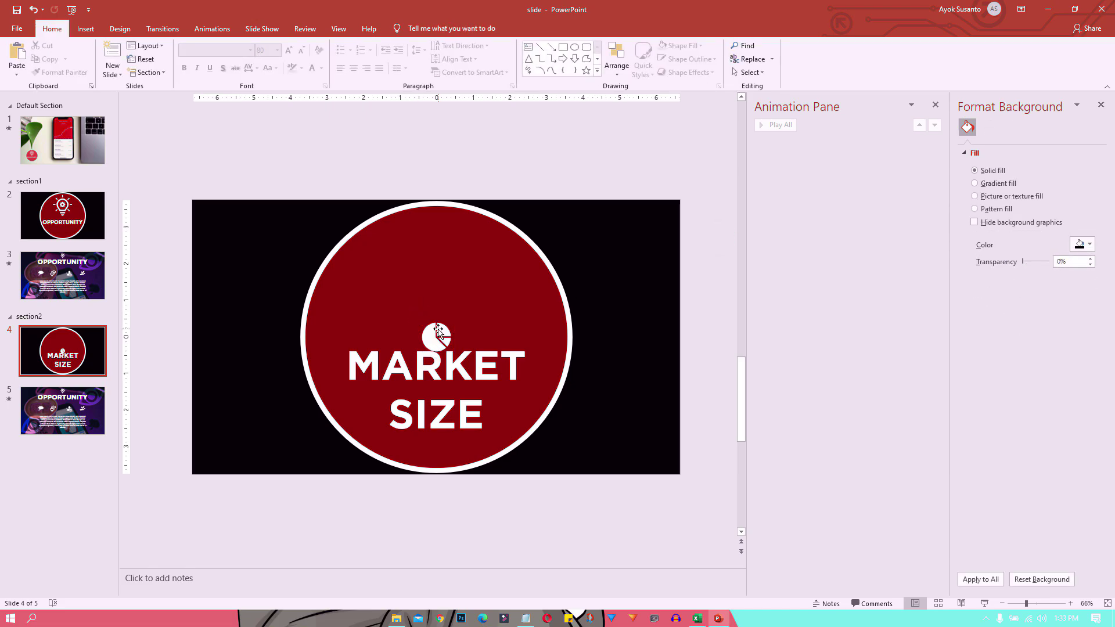
{"action": "left_click", "coordinate": [436, 337]}
{"action": "left_click_drag", "start_coordinate": [418, 318], "coordinate": [364, 264]}
{"action": "mouse_move", "coordinate": [455, 264]}
{"action": "left_mouse_down"}
{"action": "mouse_move", "coordinate": [494, 245]}
{"action": "mouse_move", "coordinate": [456, 273]}
{"action": "left_mouse_up"}
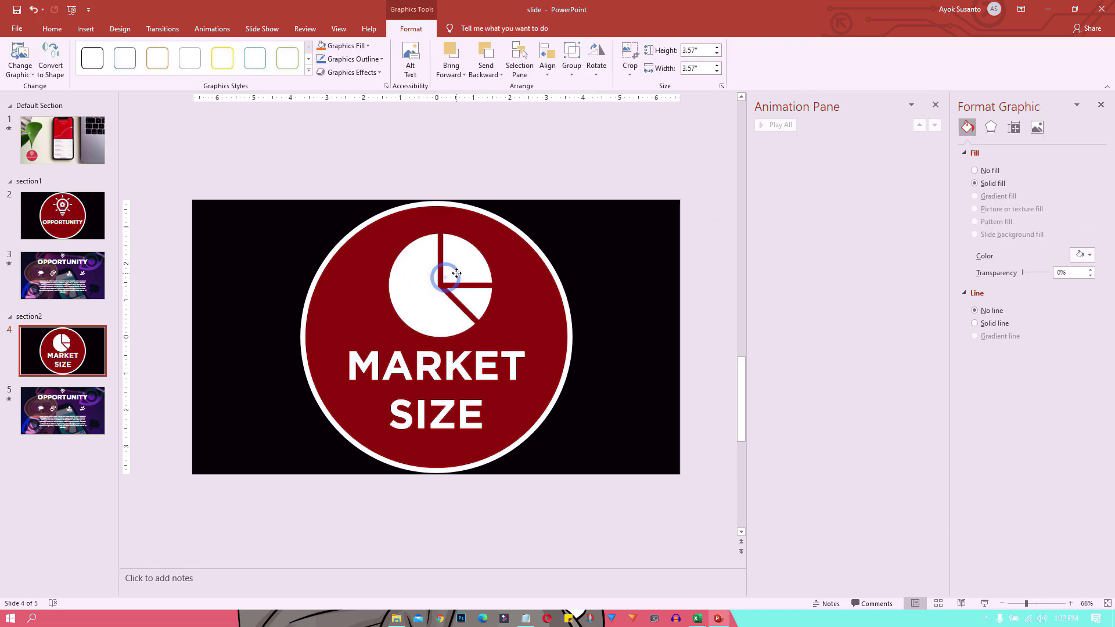
{"action": "left_click", "coordinate": [715, 327]}
{"action": "left_click", "coordinate": [67, 408]}
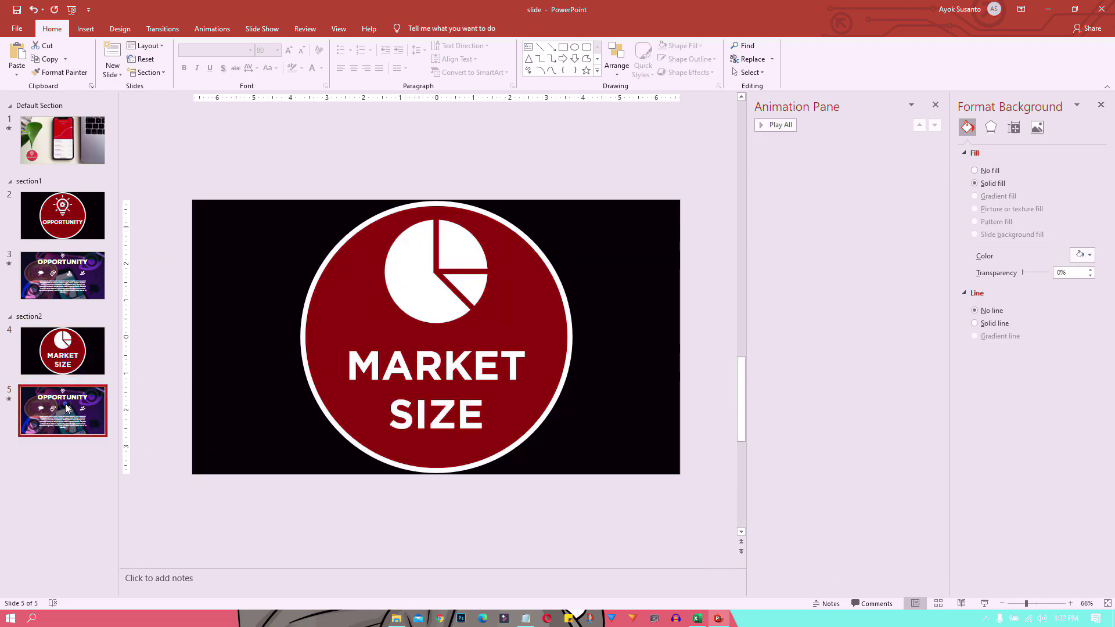
- Paste the pie icon in place of the lightbulb and retitle slide 5 MARKET SIZE
{"action": "key", "text": "ctrl+v"}
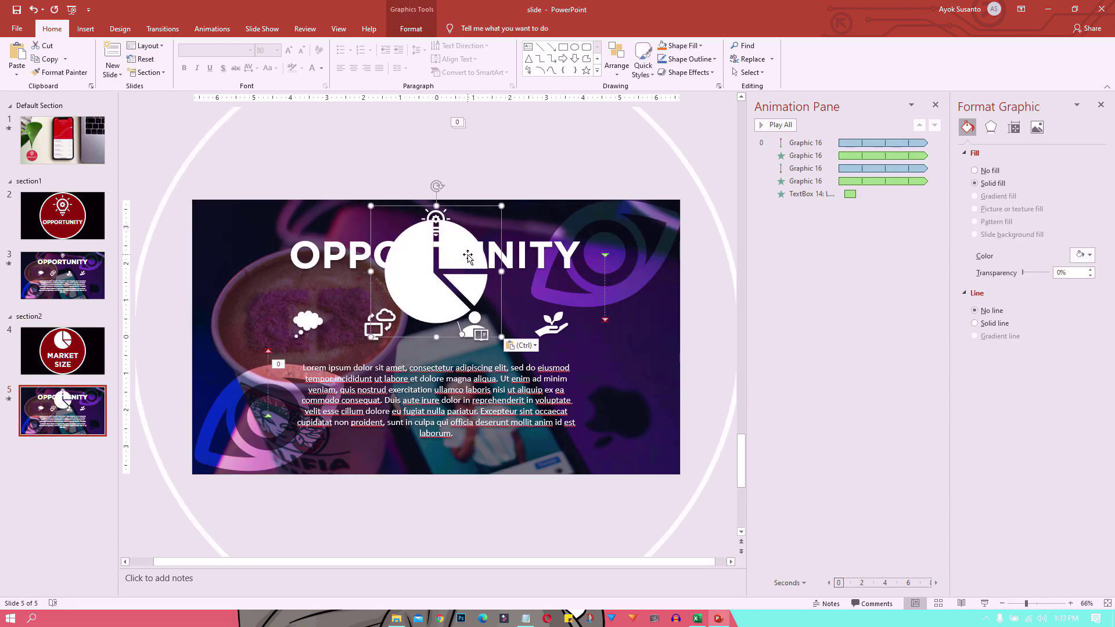
{"action": "left_click_drag", "start_coordinate": [501, 337], "coordinate": [437, 273]}
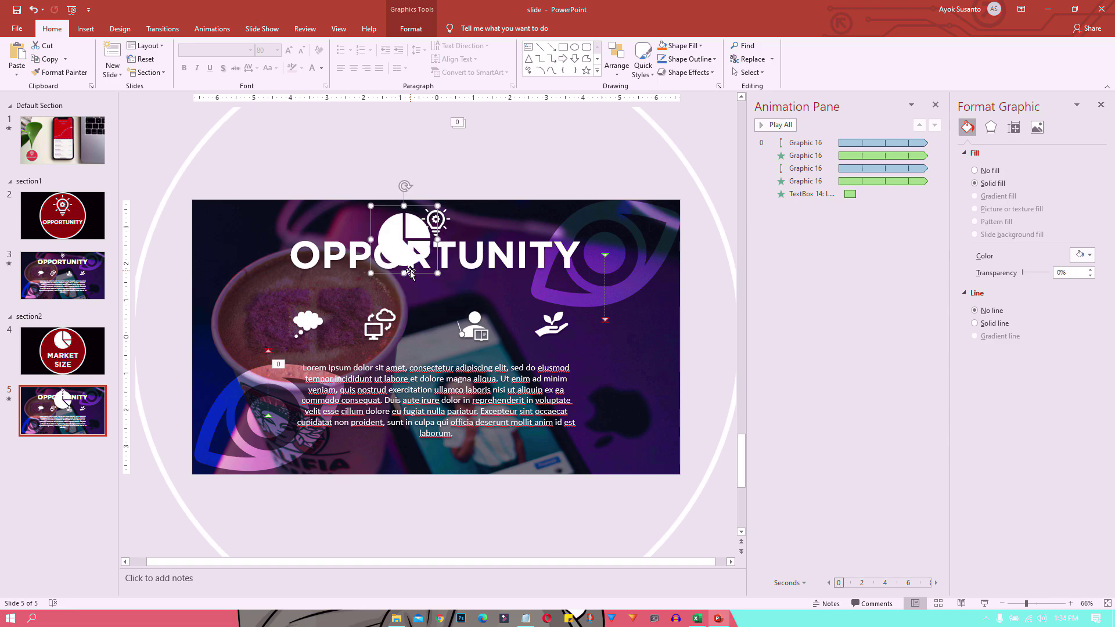
{"action": "left_click", "coordinate": [452, 212]}
{"action": "left_click", "coordinate": [393, 244]}
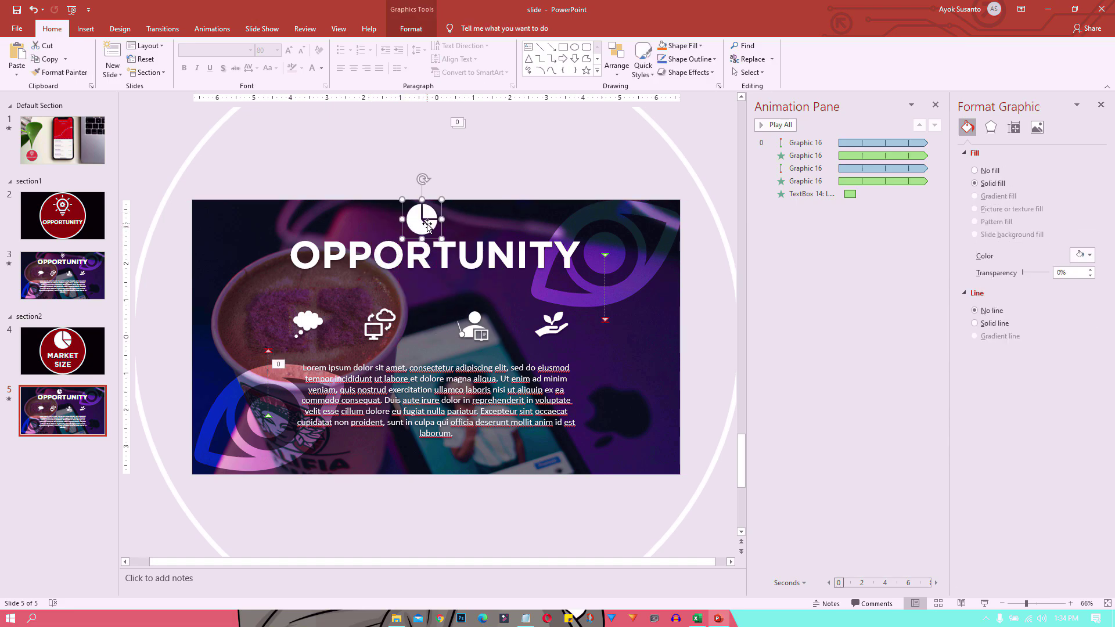
{"action": "double_click", "coordinate": [417, 254]}
{"action": "type", "text": "MARKET SIZE"}
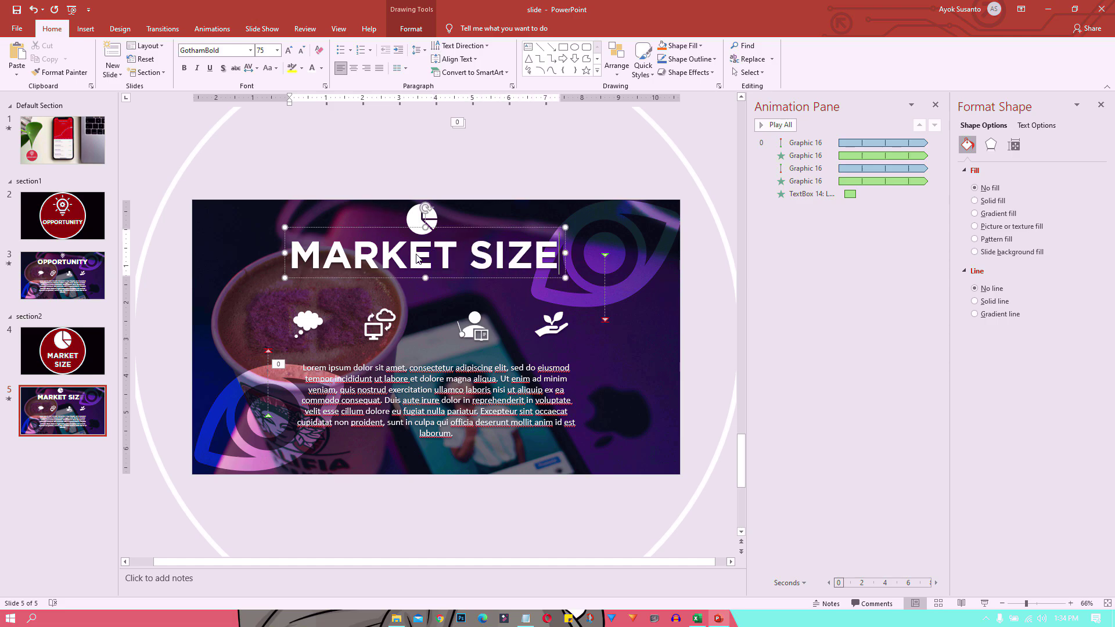
{"action": "left_click", "coordinate": [498, 167]}
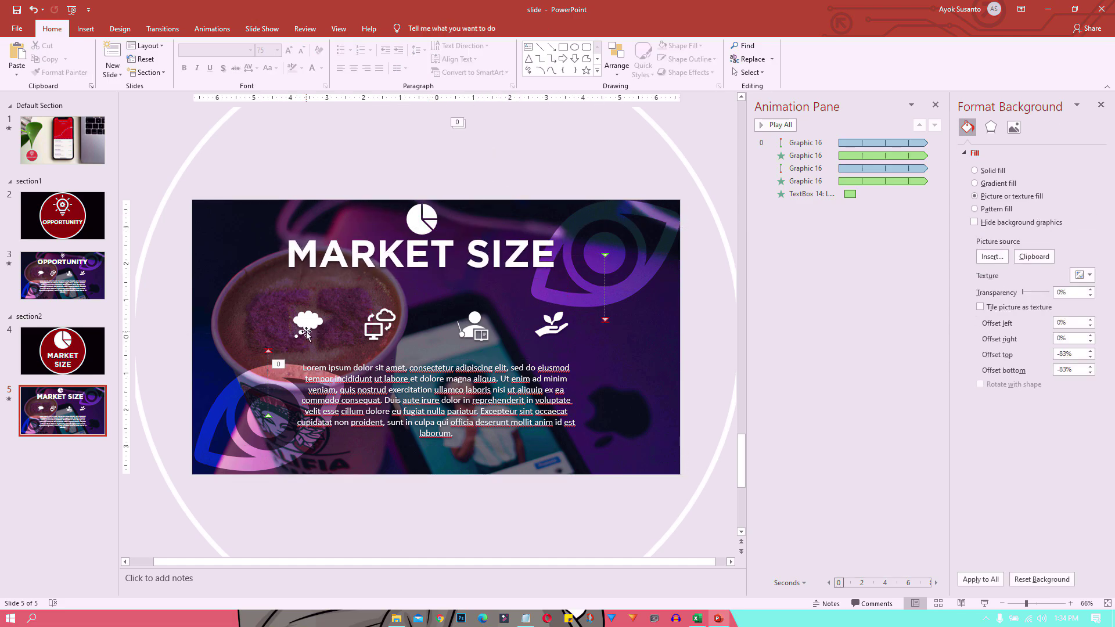
- Delete the small icons and make the body text a narrow, left-aligned column on the right
{"action": "key", "text": "Delete"}
{"action": "key", "text": "Delete"}
{"action": "key", "text": "Delete"}
{"action": "left_click", "coordinate": [403, 359]}
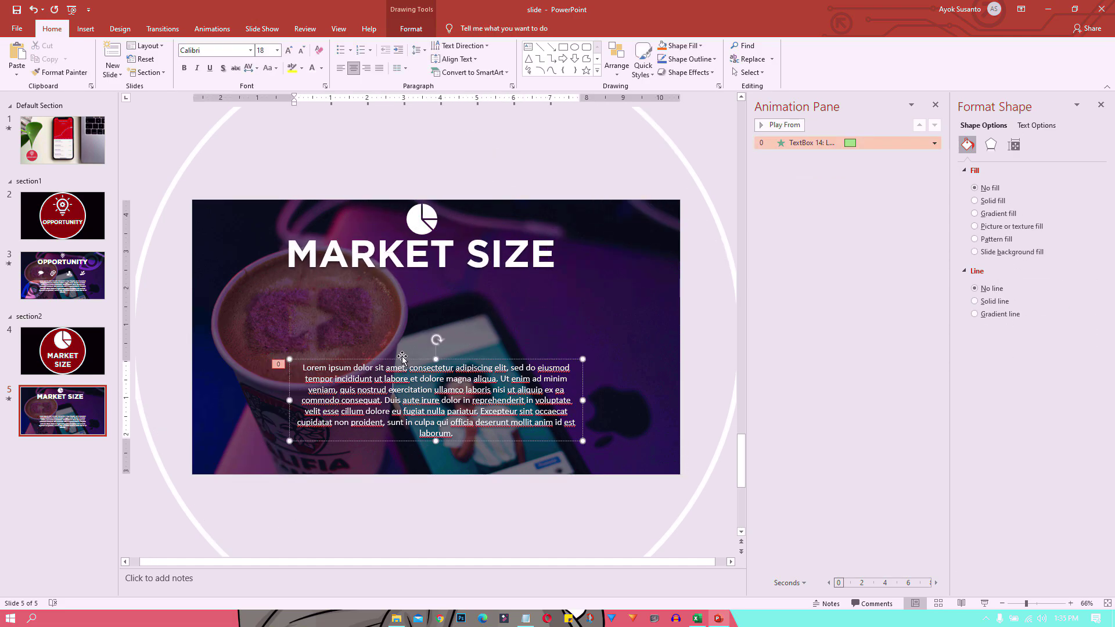
{"action": "left_click", "coordinate": [341, 68]}
{"action": "left_click_drag", "start_coordinate": [289, 401], "coordinate": [386, 400]}
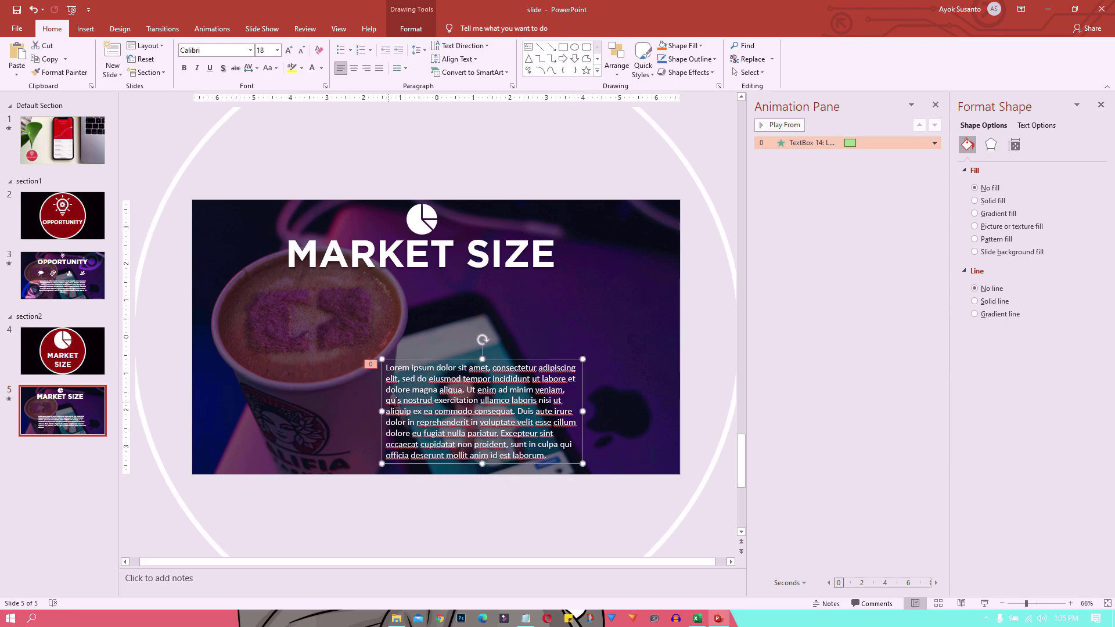
{"action": "mouse_move", "coordinate": [460, 359]}
{"action": "left_mouse_down"}
{"action": "mouse_move", "coordinate": [528, 313]}
{"action": "mouse_move", "coordinate": [506, 315]}
{"action": "left_mouse_up"}
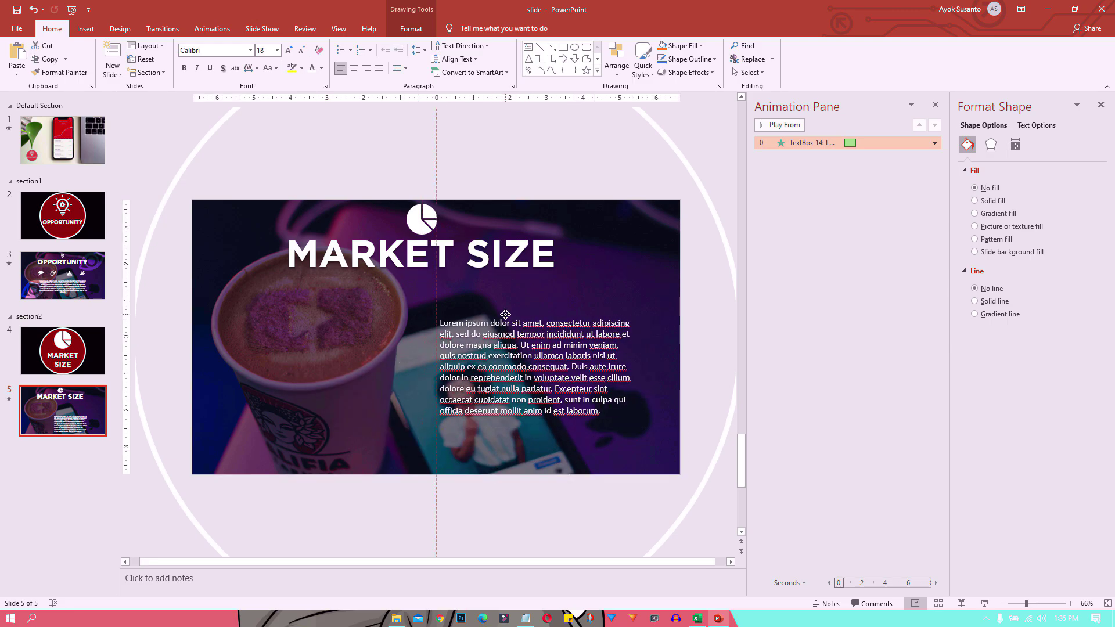
{"action": "left_click", "coordinate": [645, 436]}
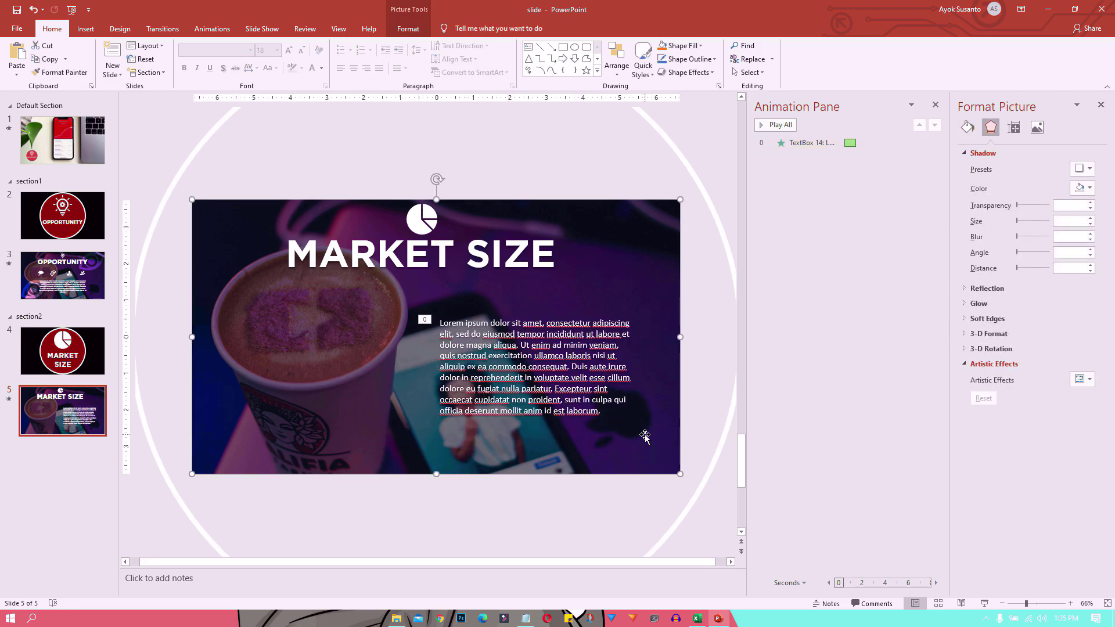
- Set image 2 as the slide's picture-fill background
{"action": "left_click_drag", "start_coordinate": [680, 473], "coordinate": [583, 444]}
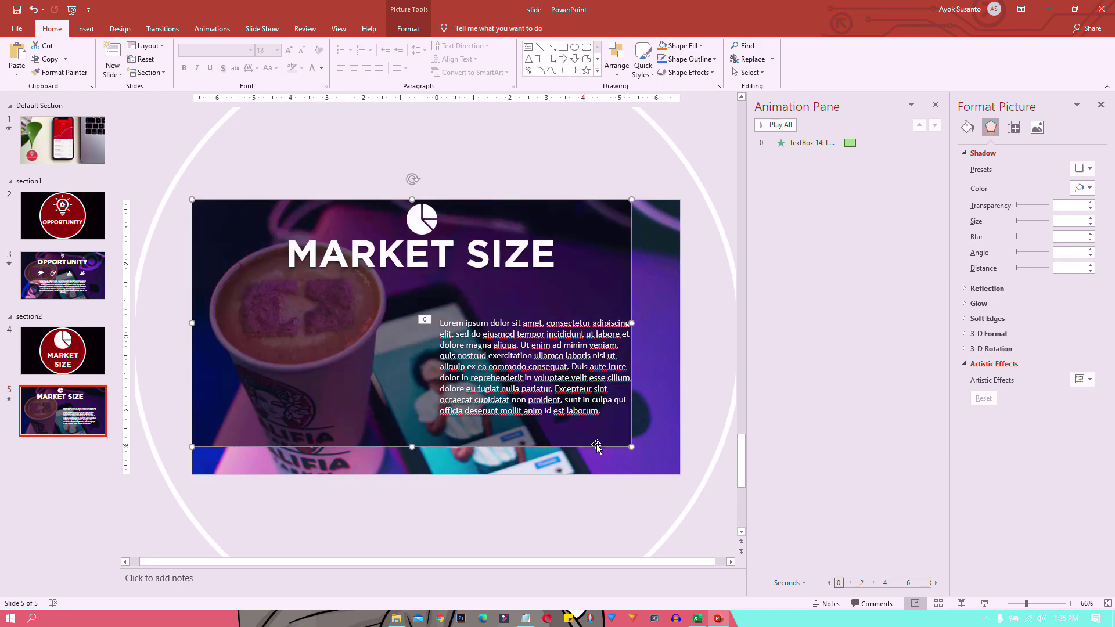
{"action": "right_click", "coordinate": [653, 381]}
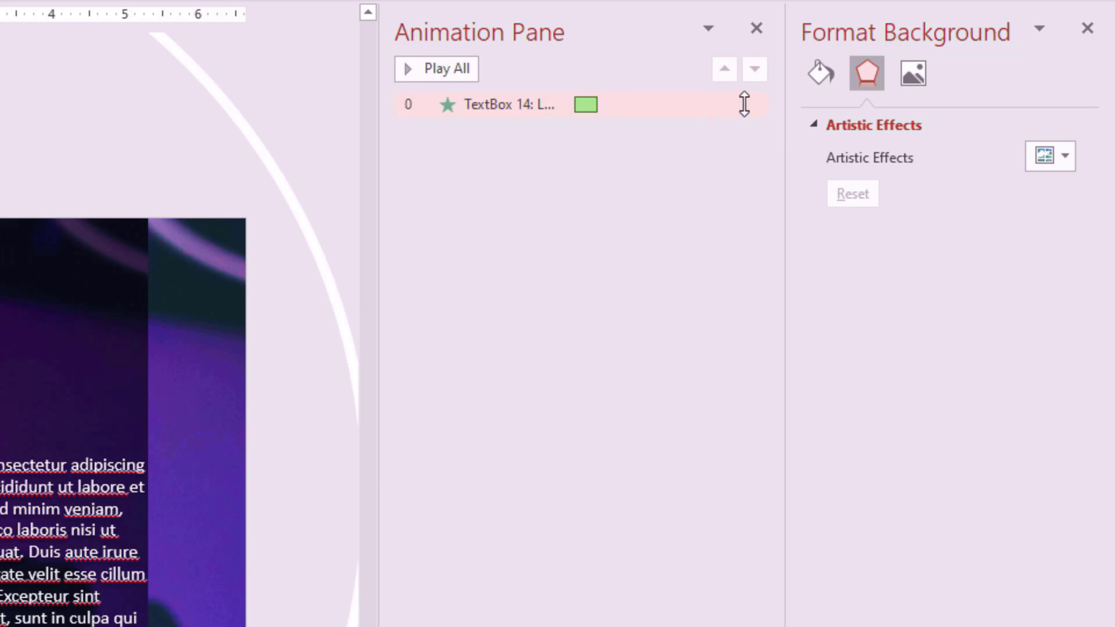
{"action": "left_click", "coordinate": [816, 85]}
{"action": "left_click", "coordinate": [756, 29]}
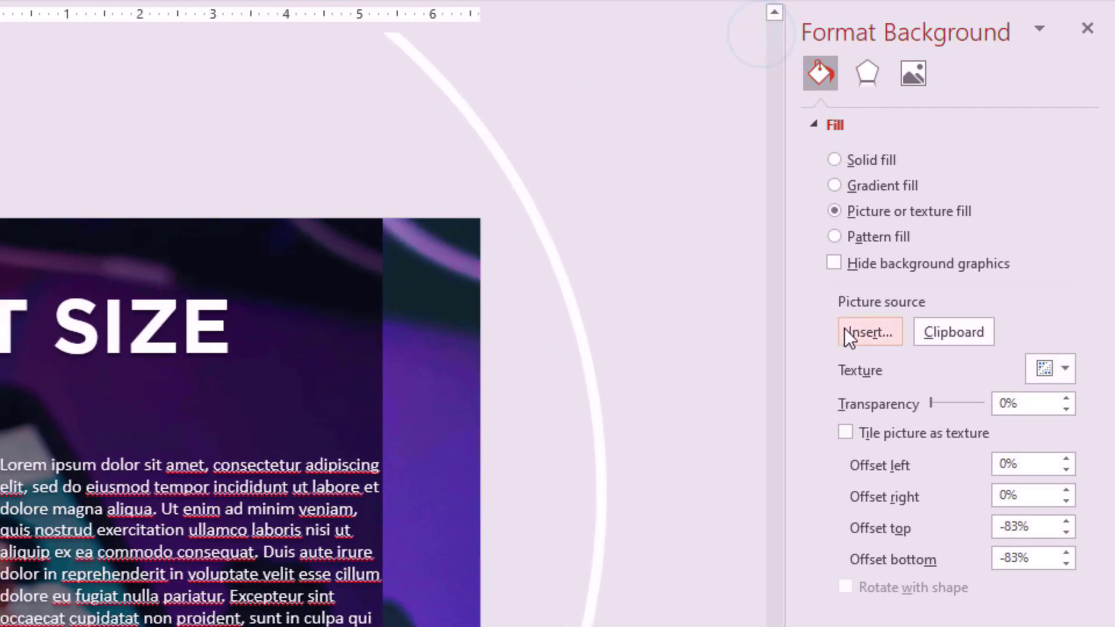
{"action": "left_click", "coordinate": [870, 331]}
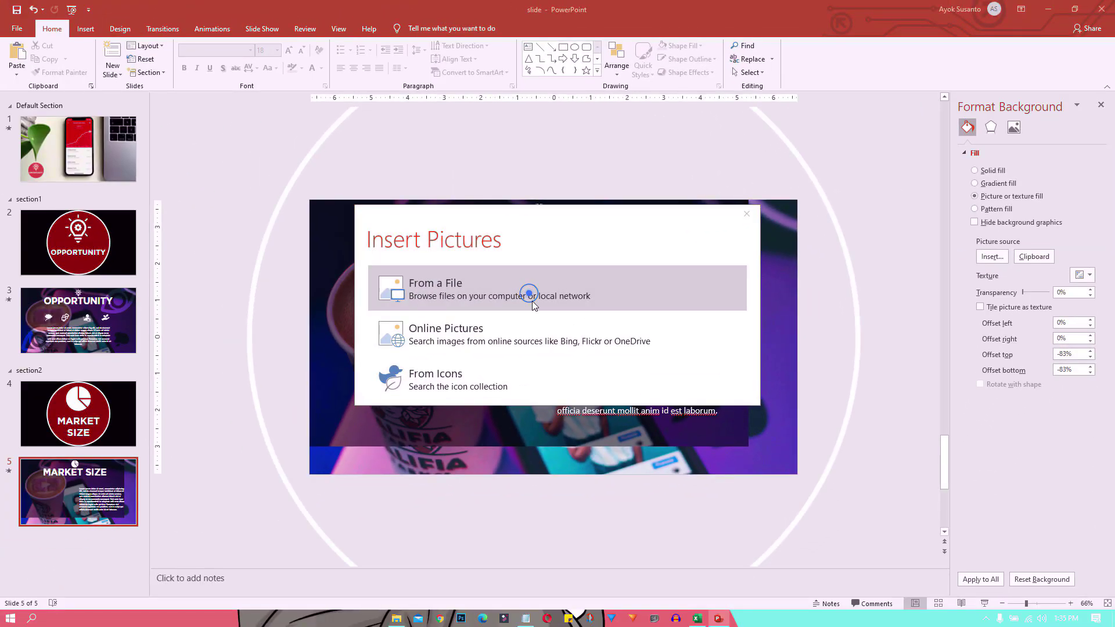
{"action": "left_click", "coordinate": [525, 291]}
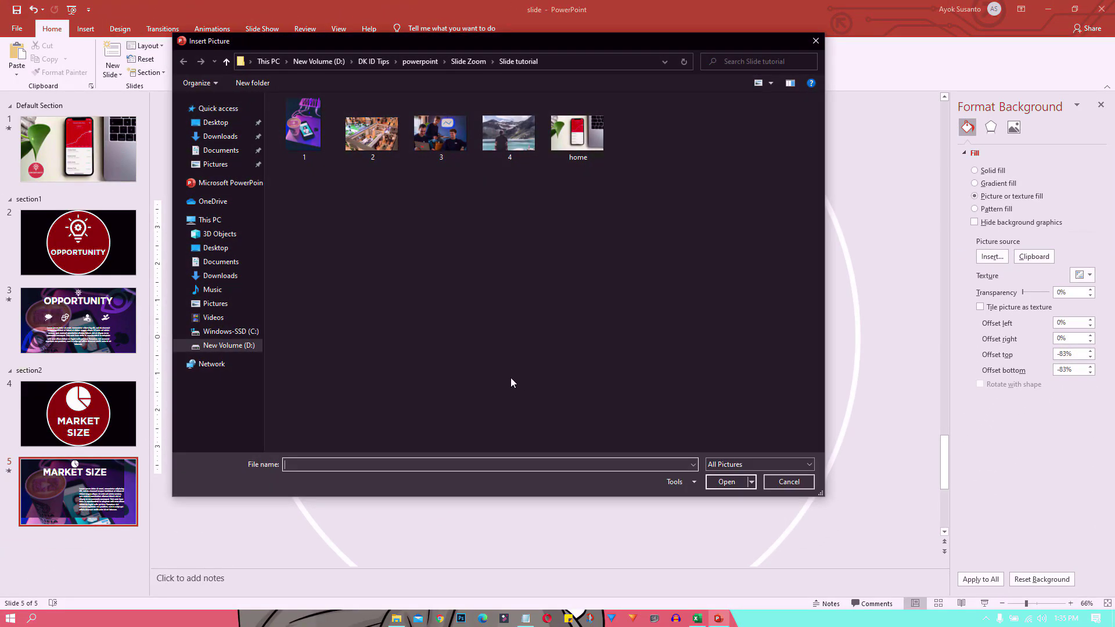
{"action": "left_click", "coordinate": [727, 482]}
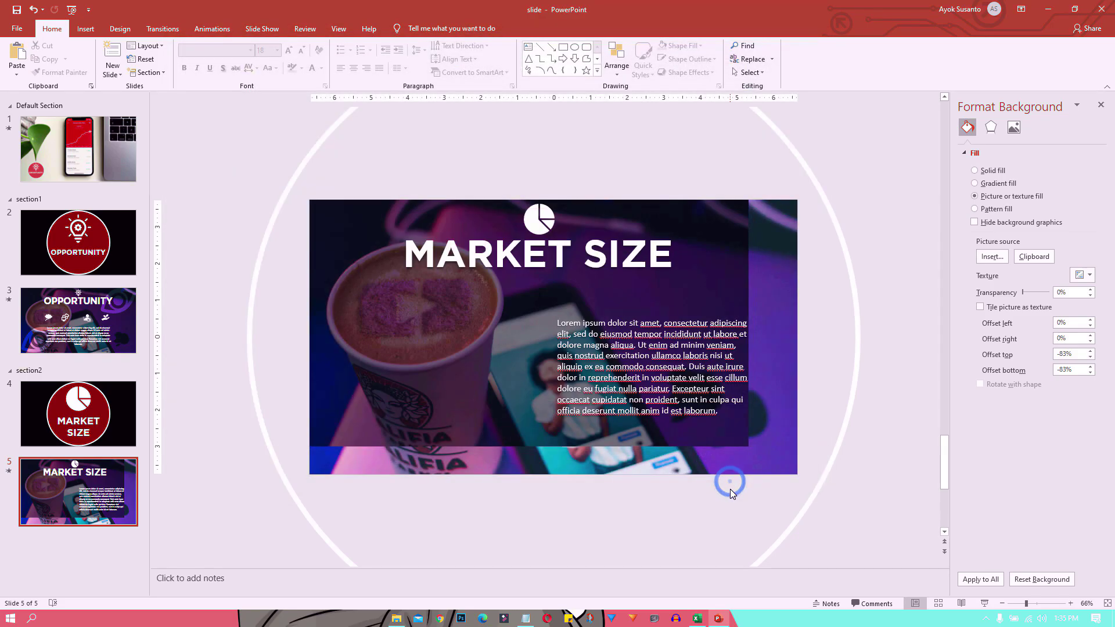
- Change the slide photo to image 2, darken it to -50% brightness and enlarge it
{"action": "left_click", "coordinate": [507, 417]}
{"action": "right_click", "coordinate": [508, 414]}
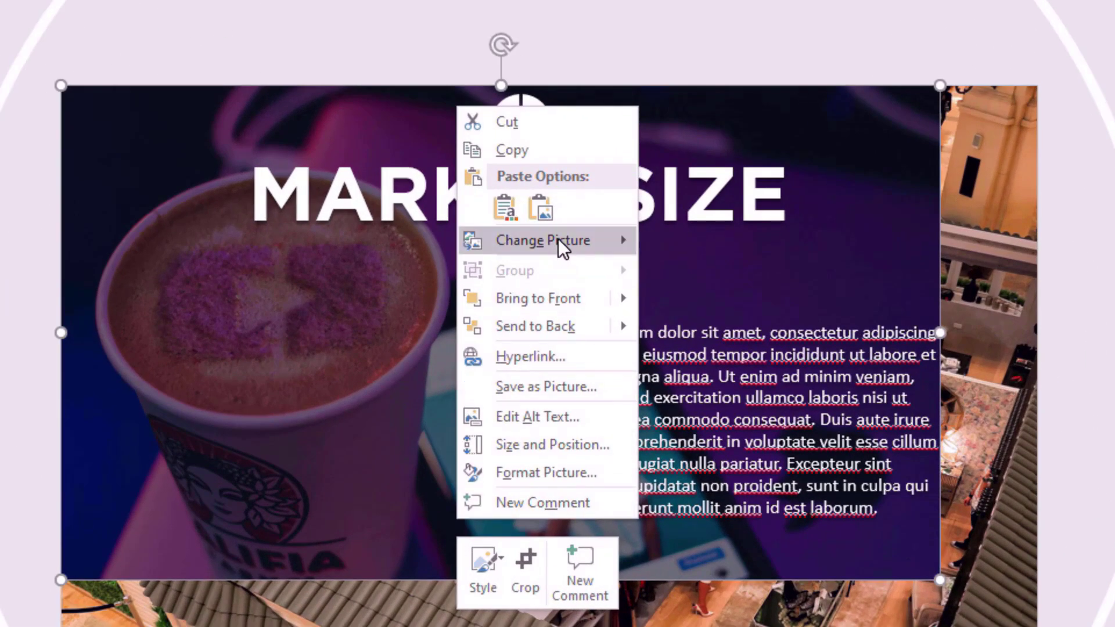
{"action": "left_click", "coordinate": [727, 239]}
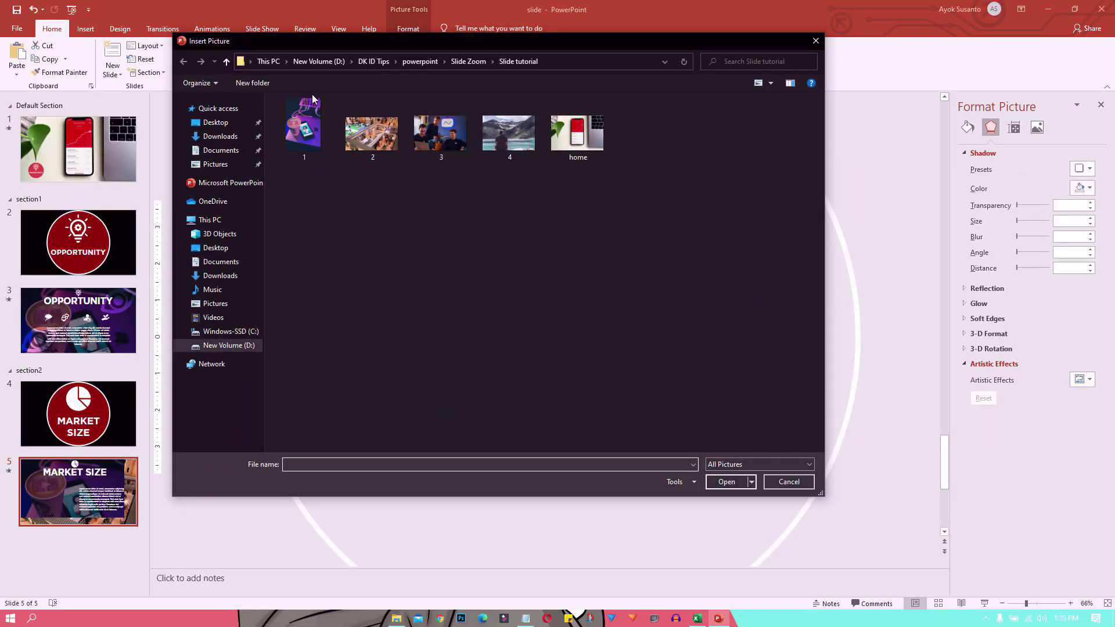
{"action": "left_click", "coordinate": [728, 487]}
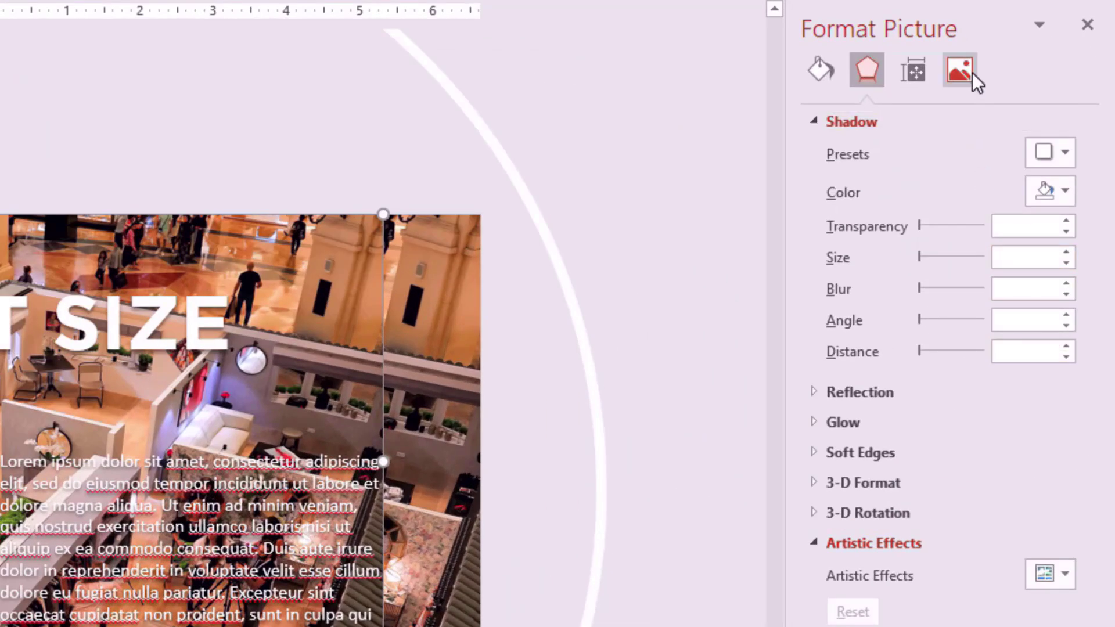
{"action": "left_click", "coordinate": [972, 72]}
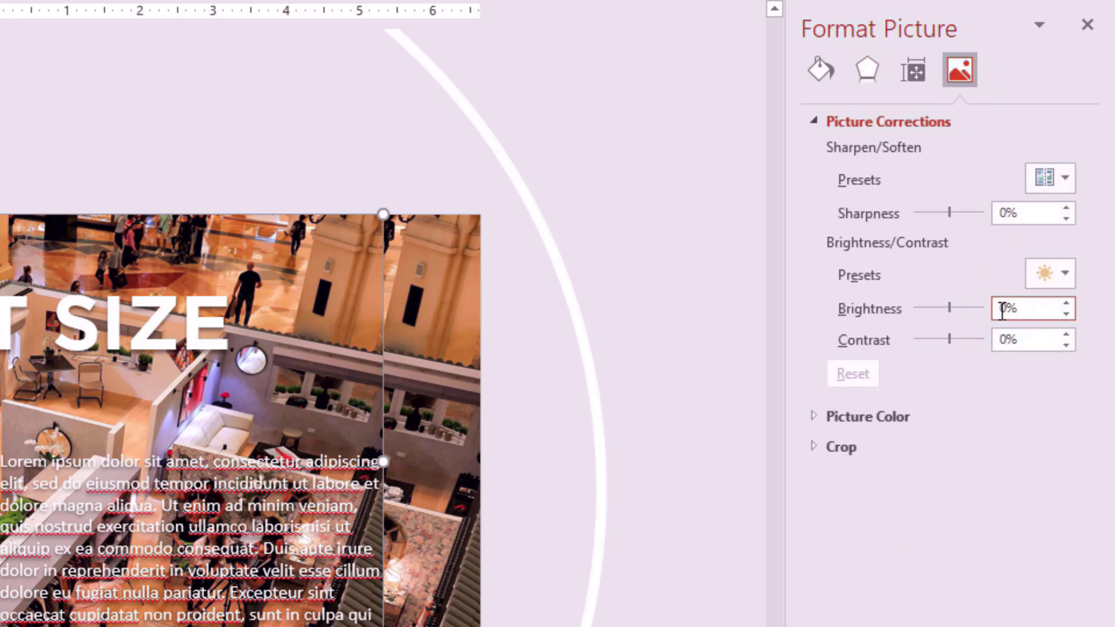
{"action": "left_click", "coordinate": [999, 309]}
{"action": "type", "text": "-5"}
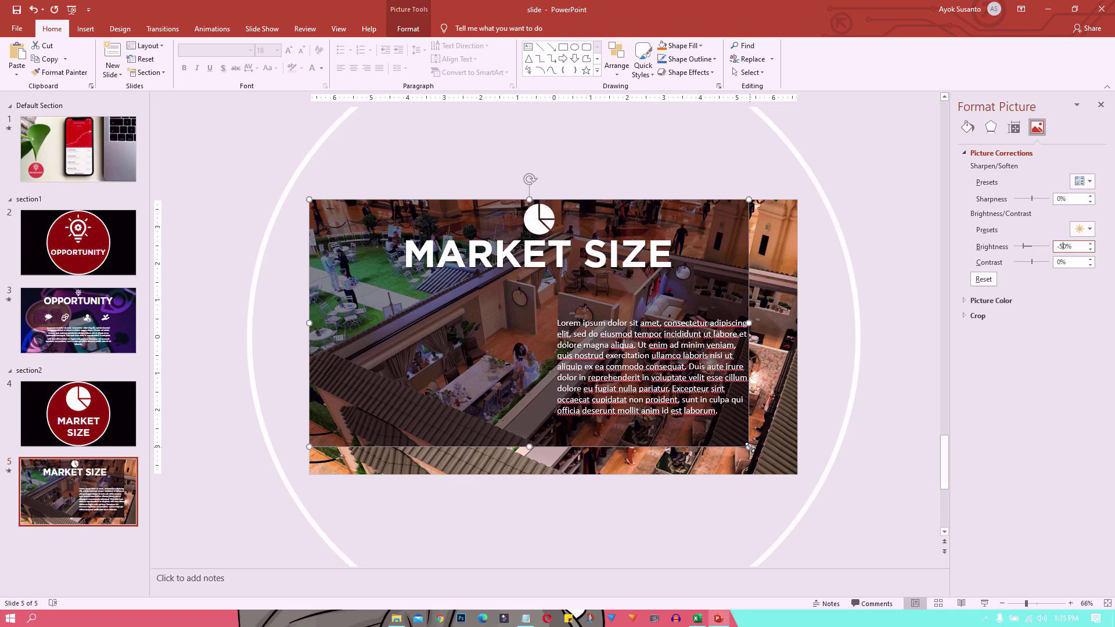
{"action": "left_click_drag", "start_coordinate": [749, 447], "coordinate": [773, 474]}
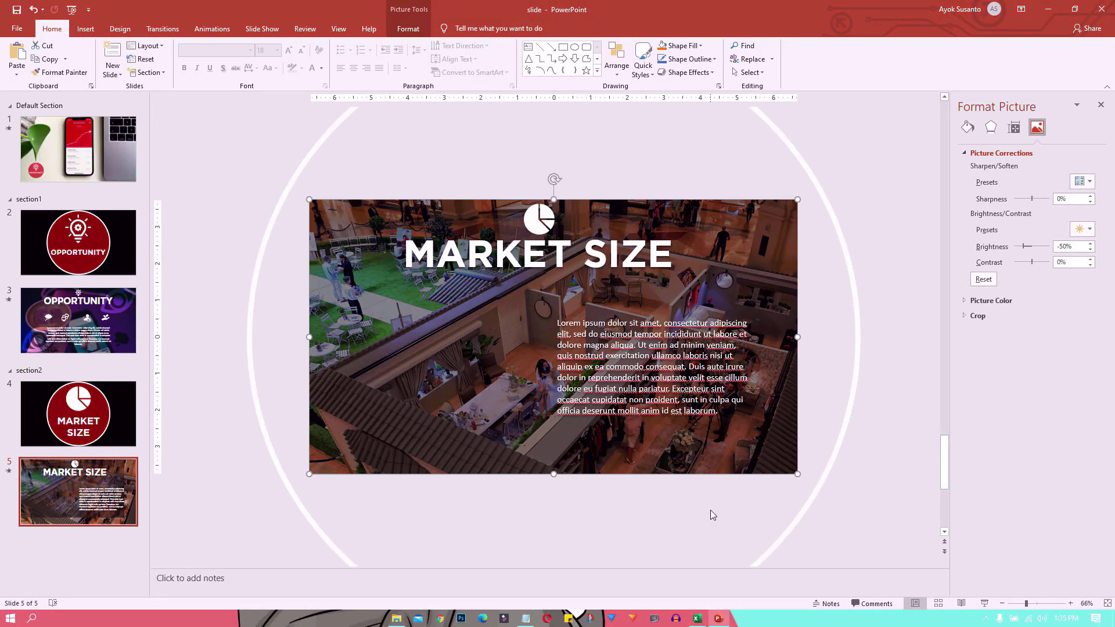
{"action": "left_click", "coordinate": [709, 511]}
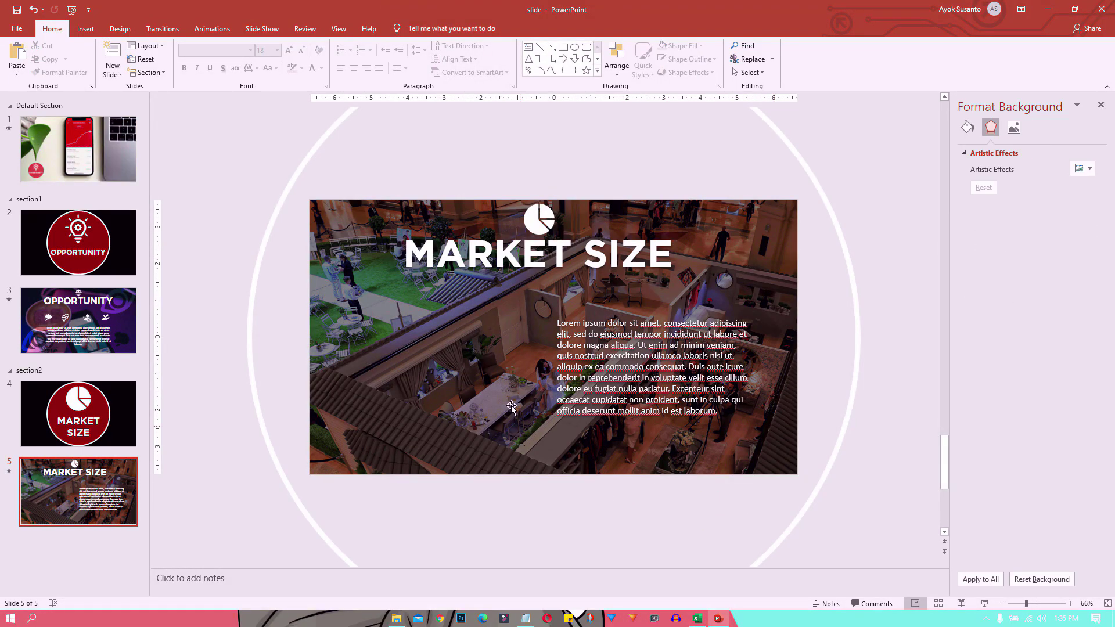
- Copy the Excel pie chart of category sales onto slide 5, left of the body text
{"action": "left_click", "coordinate": [694, 620]}
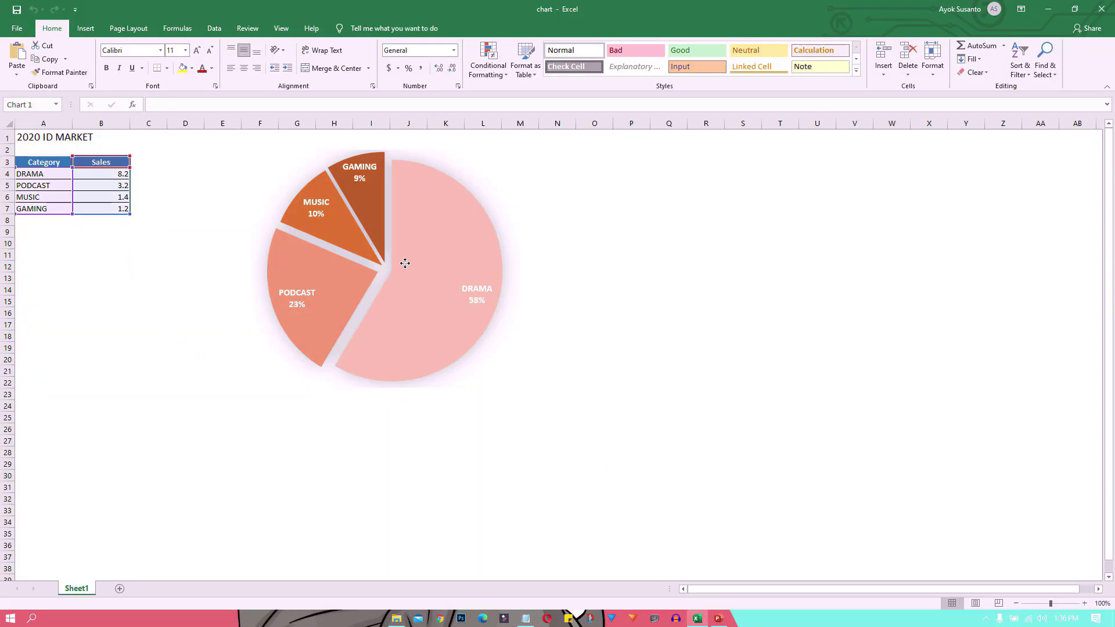
{"action": "left_click", "coordinate": [405, 263]}
{"action": "right_click", "coordinate": [405, 266]}
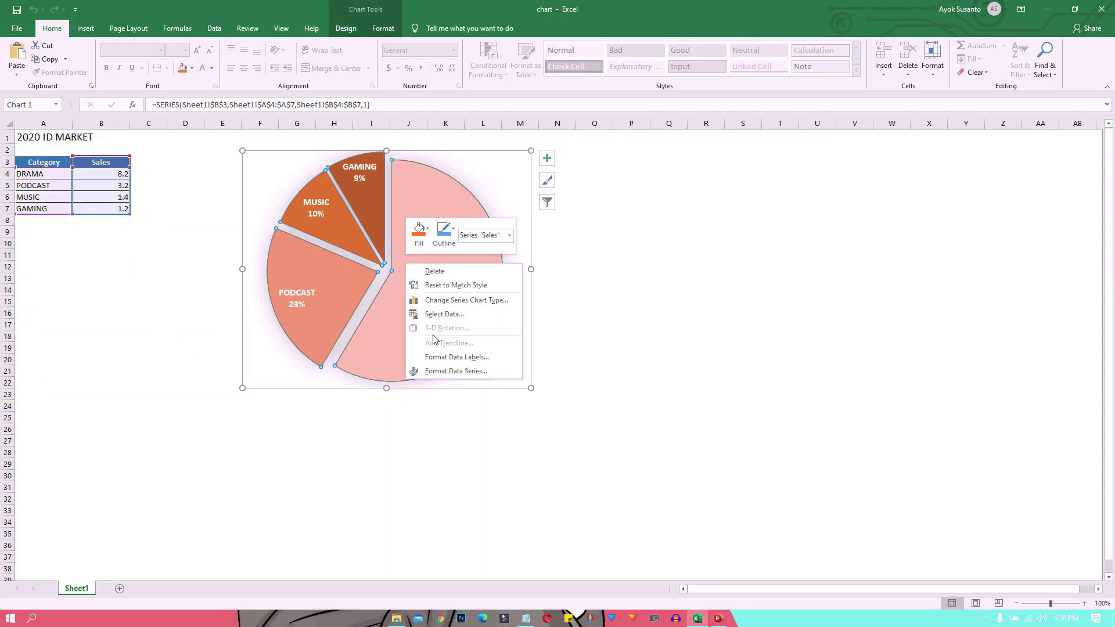
{"action": "key", "text": "Escape"}
{"action": "right_click", "coordinate": [531, 347]}
{"action": "key", "text": "Escape"}
{"action": "key", "text": "alt+Tab"}
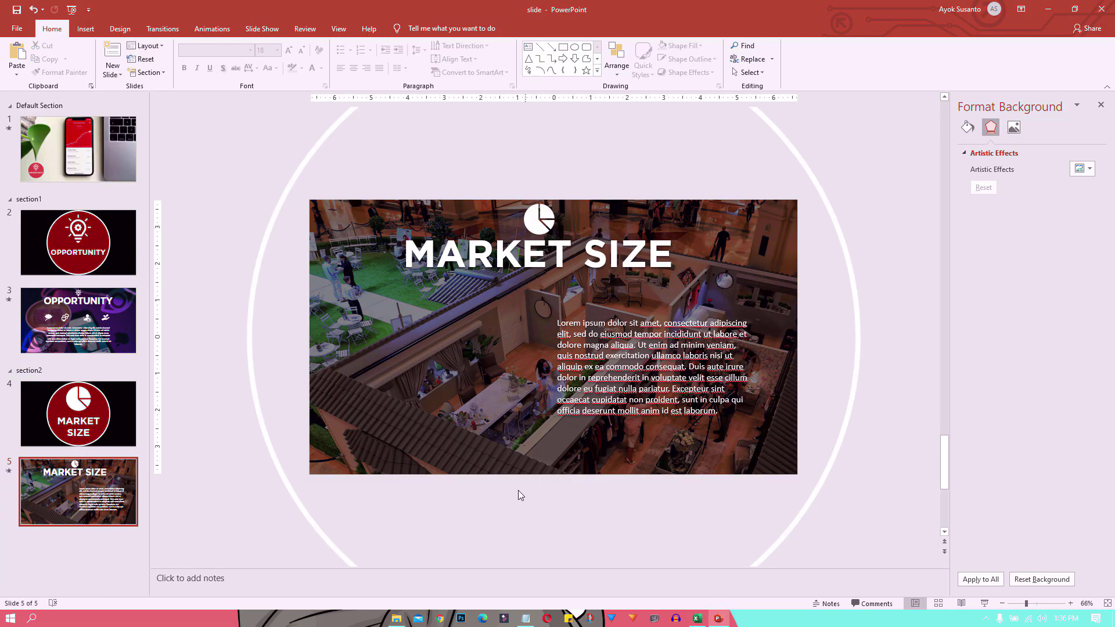
{"action": "right_click", "coordinate": [433, 314]}
{"action": "left_click", "coordinate": [473, 401]}
{"action": "left_click", "coordinate": [500, 368]}
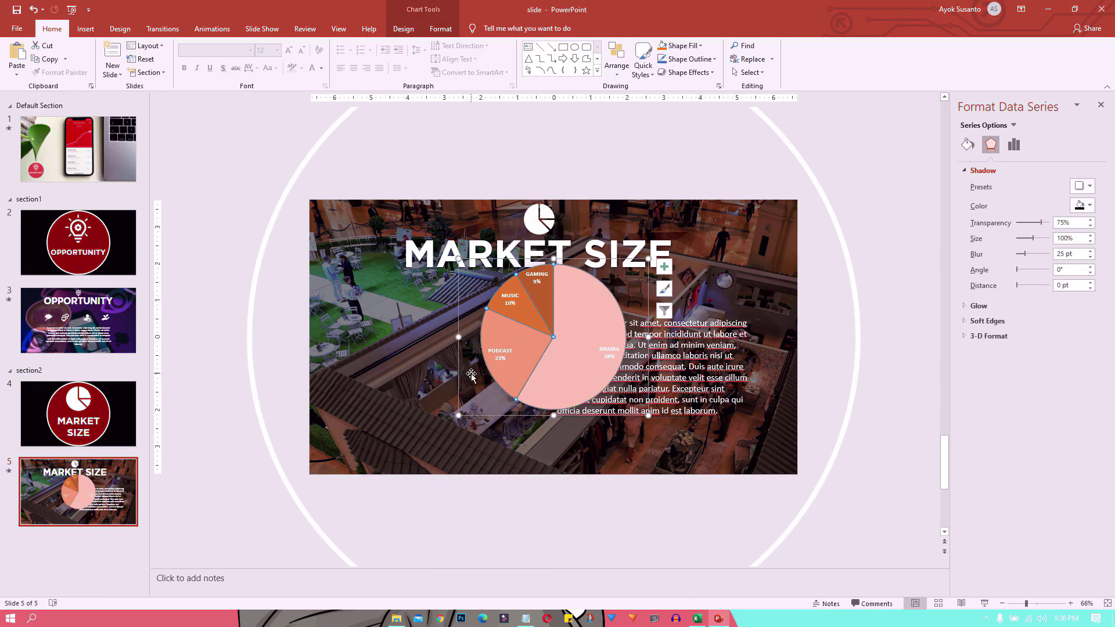
{"action": "left_click_drag", "start_coordinate": [557, 415], "coordinate": [440, 444]}
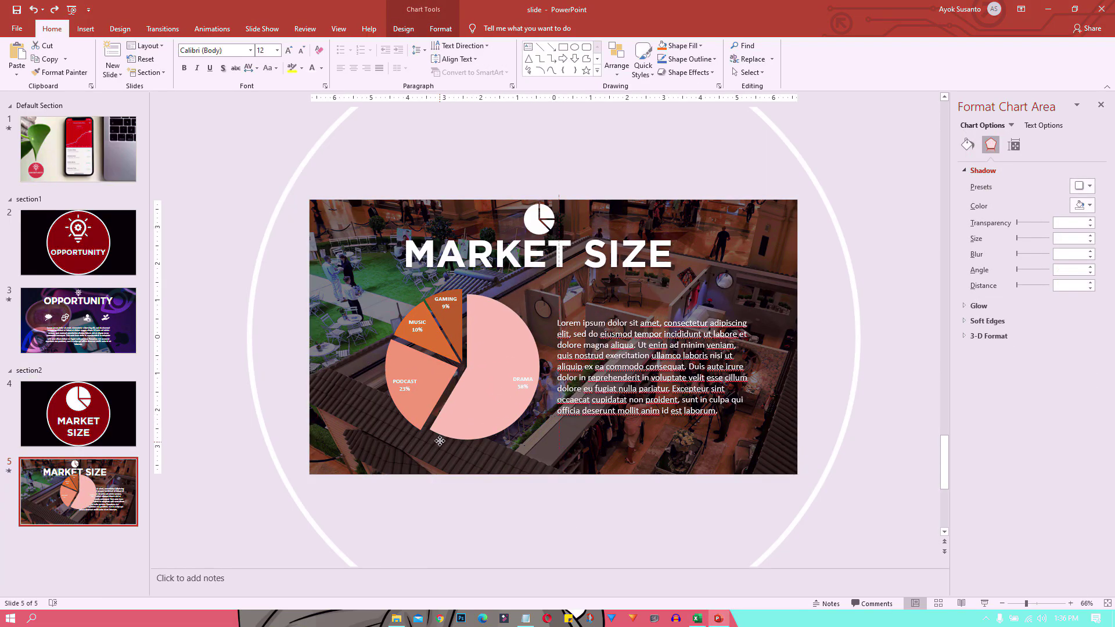
{"action": "left_click", "coordinate": [529, 169]}
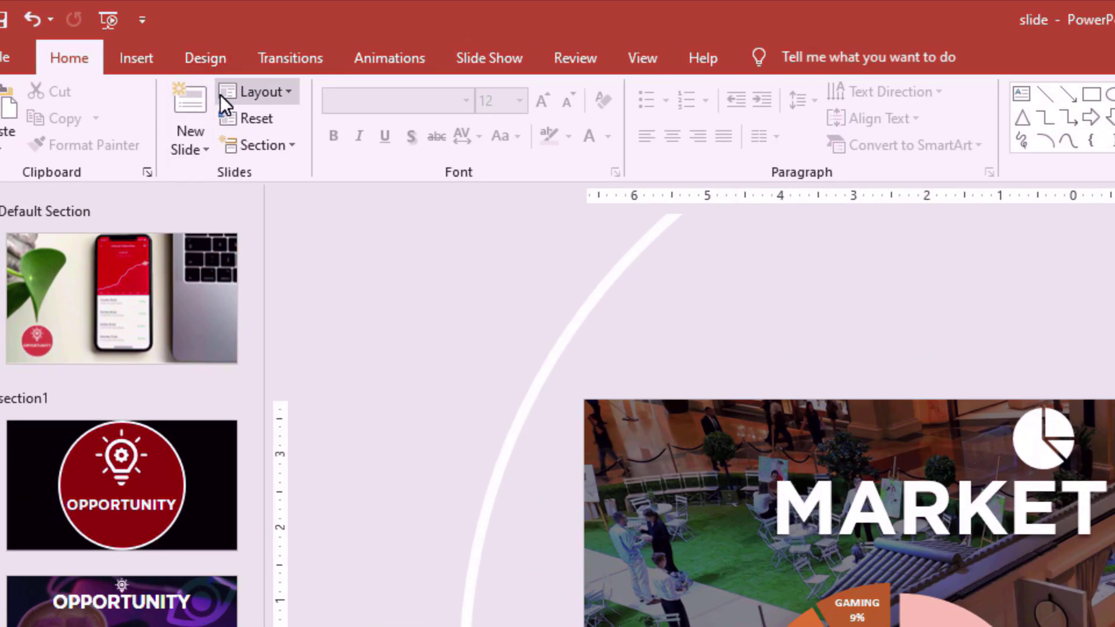
- Draw a small oval circle at the left of the pie chart
{"action": "left_click", "coordinate": [152, 55]}
{"action": "left_click", "coordinate": [353, 140]}
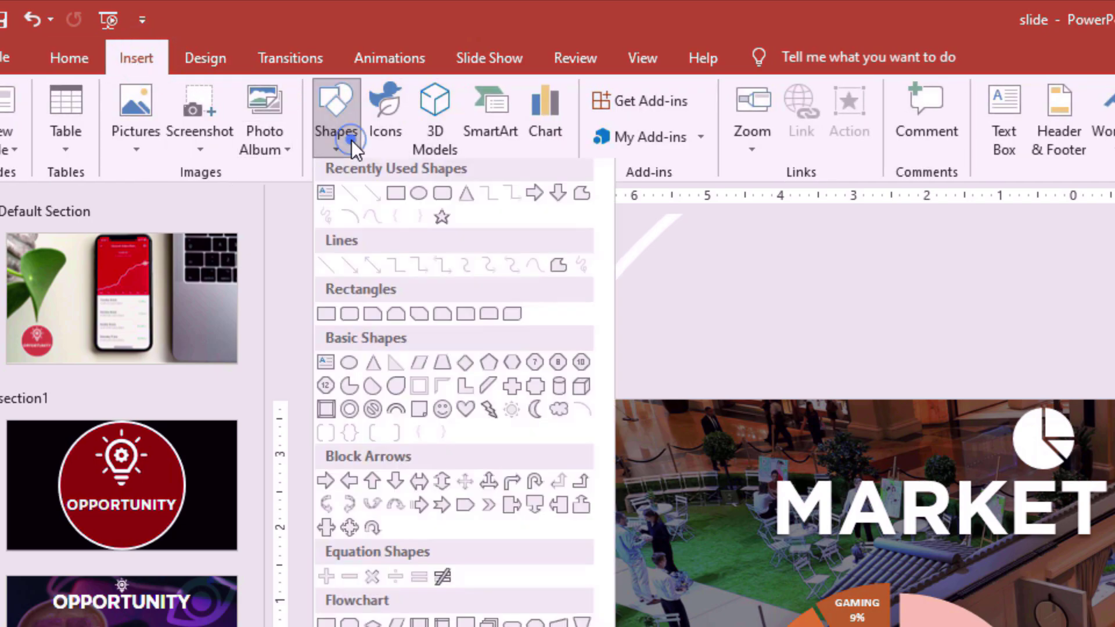
{"action": "left_click", "coordinate": [420, 196]}
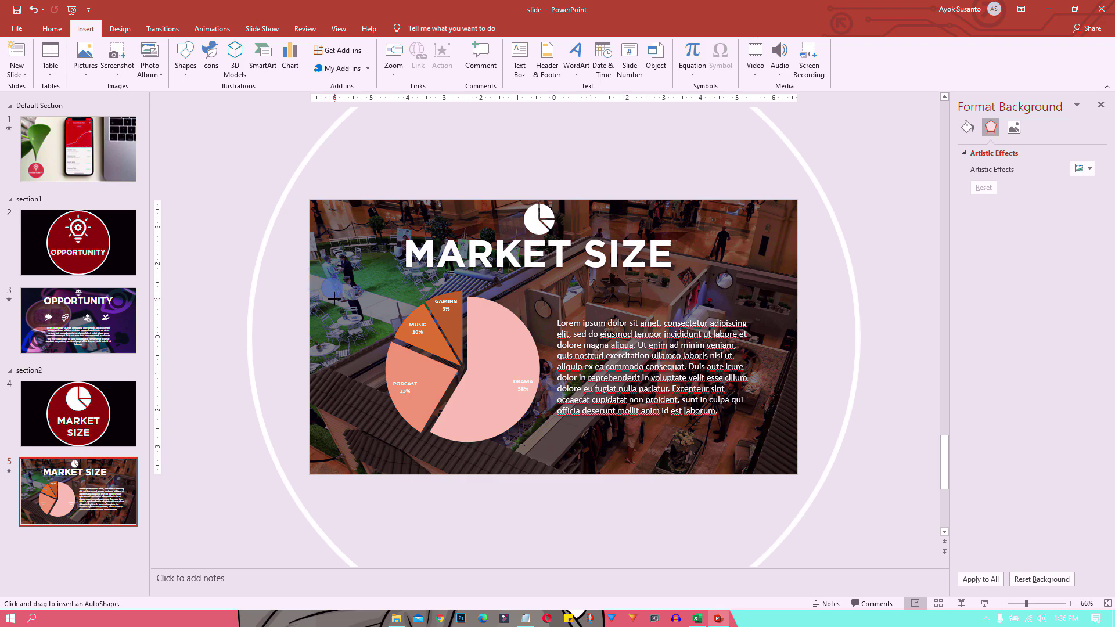
{"action": "left_click_drag", "start_coordinate": [321, 277], "coordinate": [347, 302]}
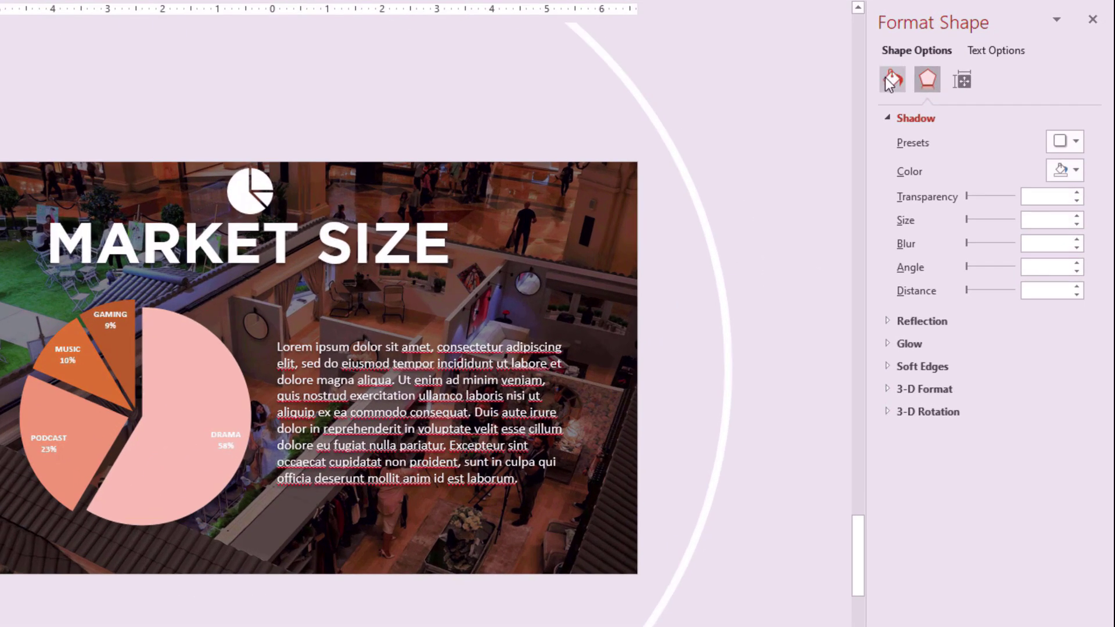
- Give the circle no outline and a slide background fill
{"action": "left_click", "coordinate": [892, 80]}
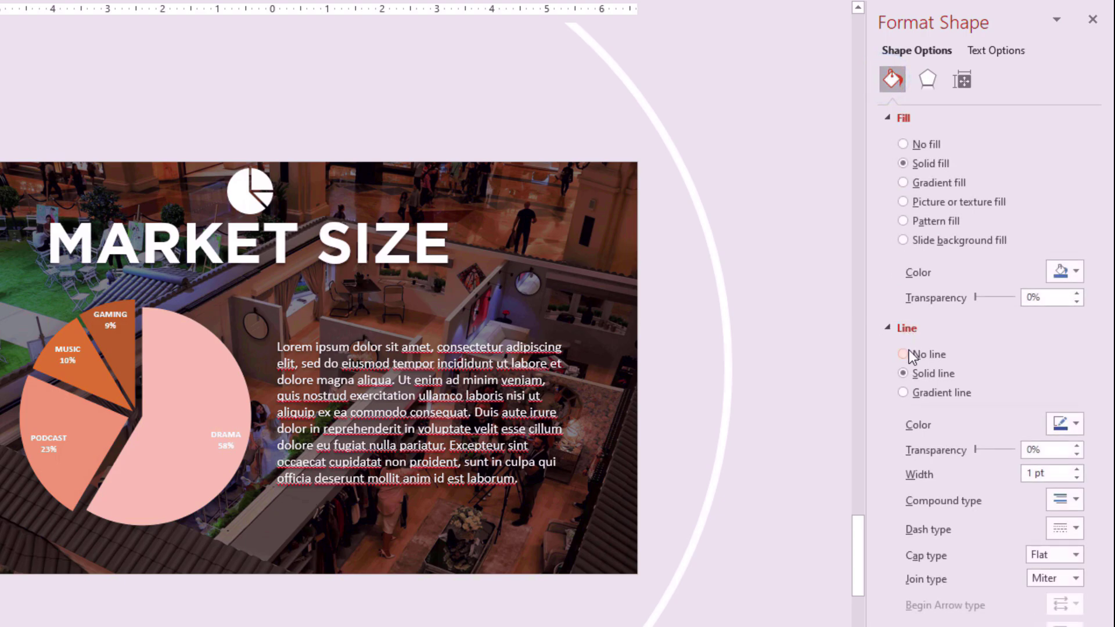
{"action": "left_click", "coordinate": [904, 353]}
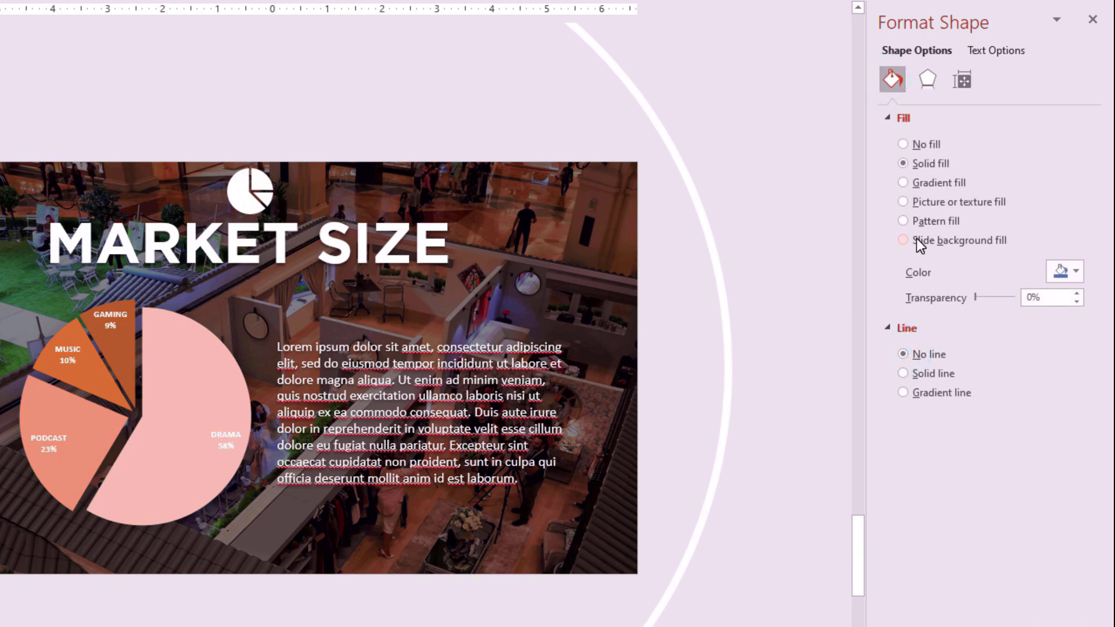
{"action": "left_click", "coordinate": [915, 240]}
{"action": "left_click", "coordinate": [510, 161]}
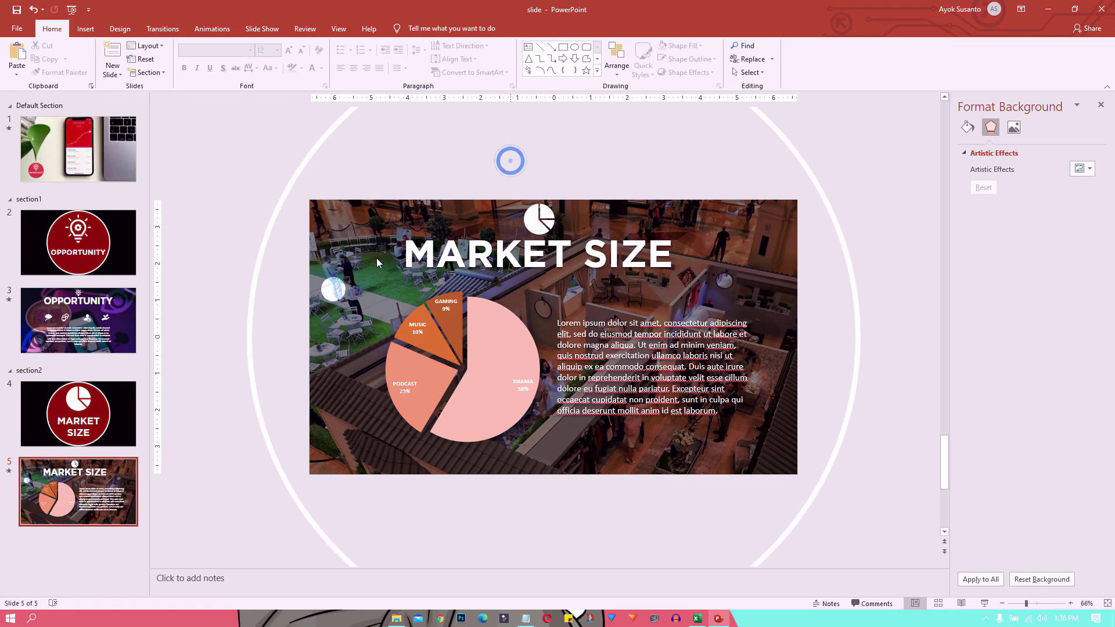
{"action": "left_click", "coordinate": [333, 293]}
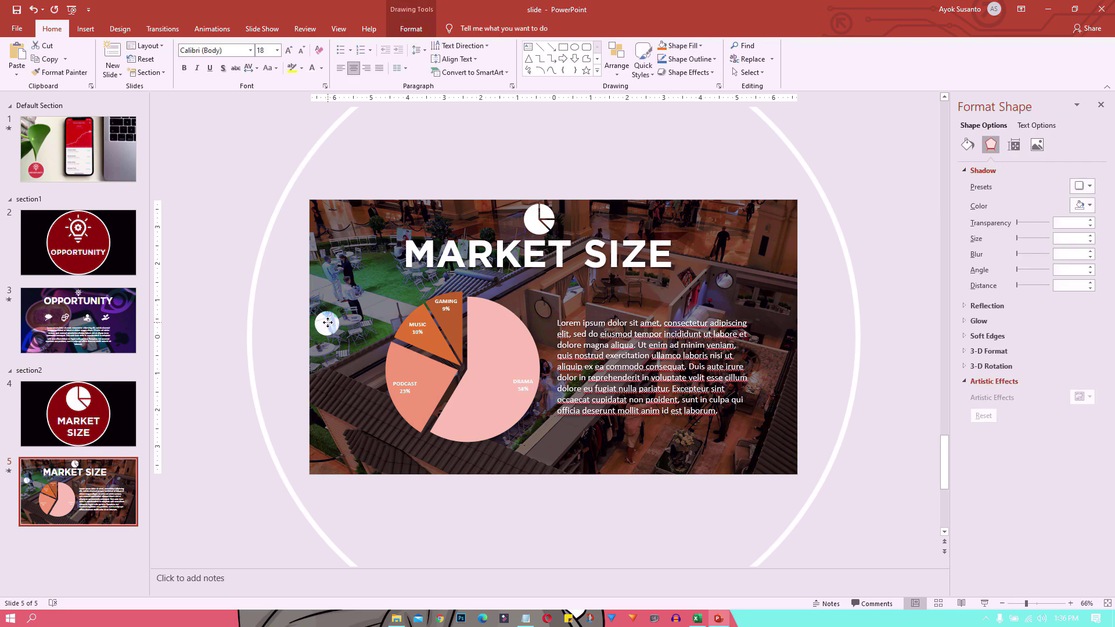
{"action": "left_click", "coordinate": [328, 320]}
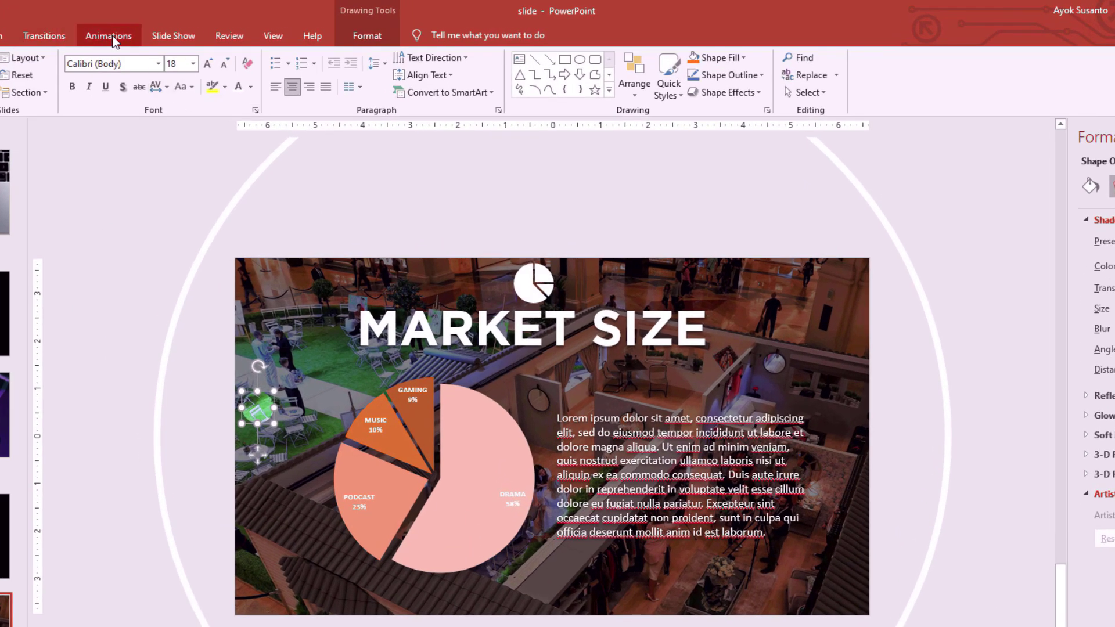
- Add an upward straight-line motion path to the circle
{"action": "left_click", "coordinate": [212, 28]}
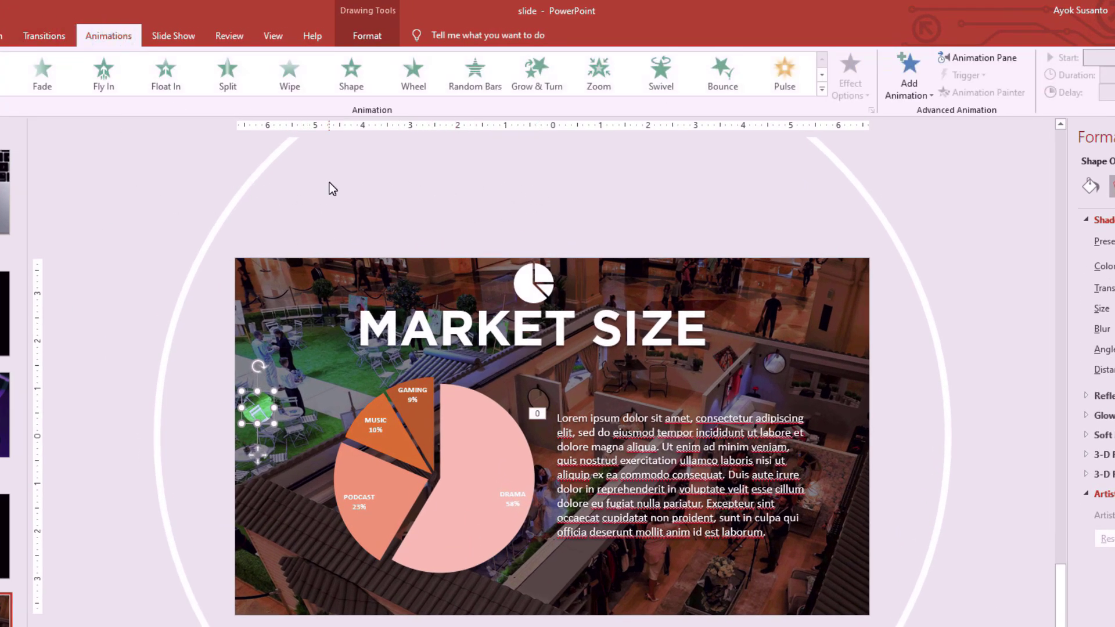
{"action": "left_click", "coordinate": [909, 87]}
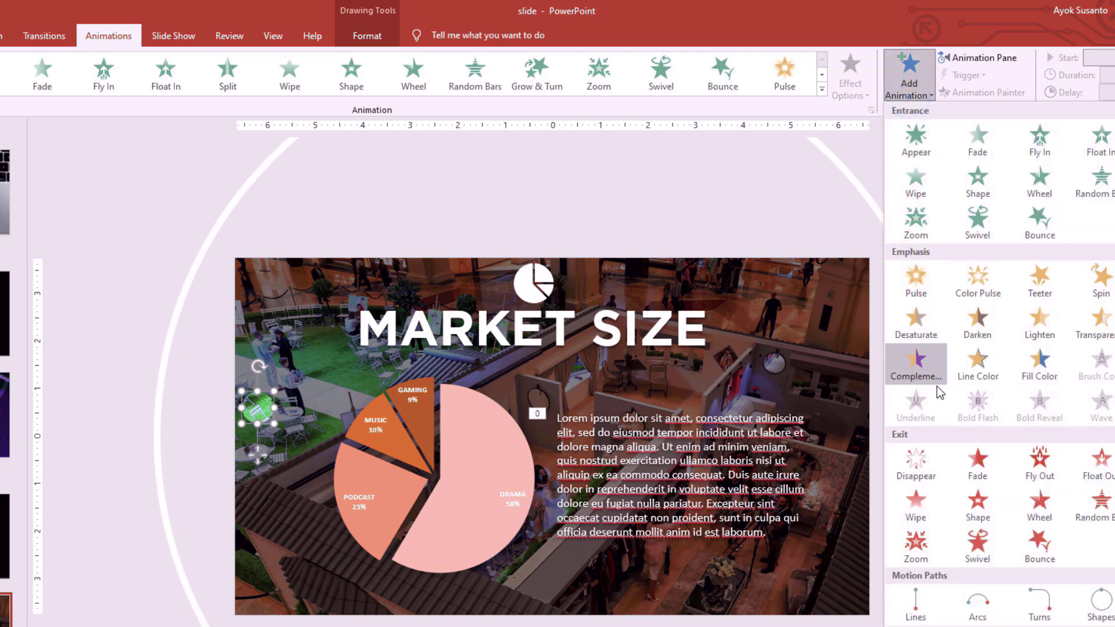
{"action": "left_click", "coordinate": [933, 606]}
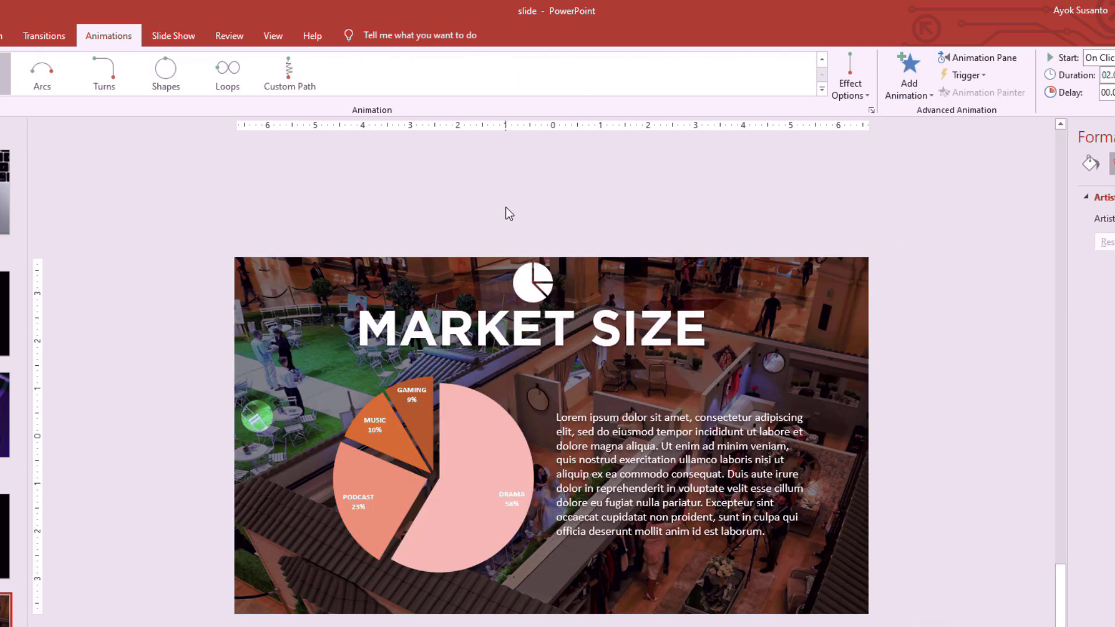
{"action": "left_click", "coordinate": [862, 91]}
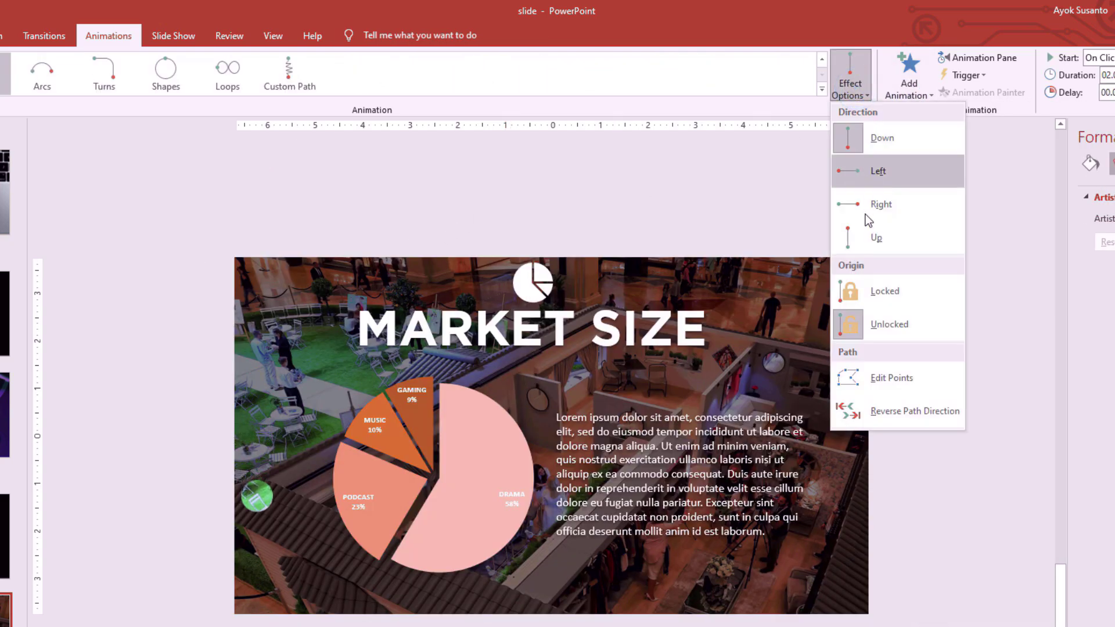
{"action": "left_click", "coordinate": [866, 244]}
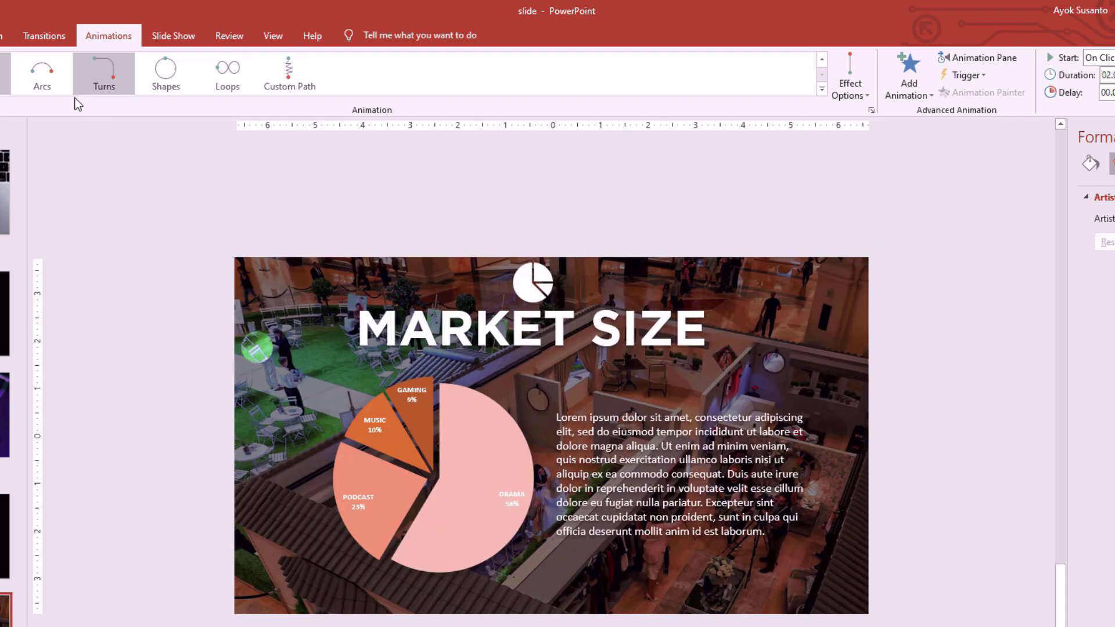
- Add a Fade entrance to the circle and show the Animation Pane
{"action": "left_click", "coordinate": [910, 78]}
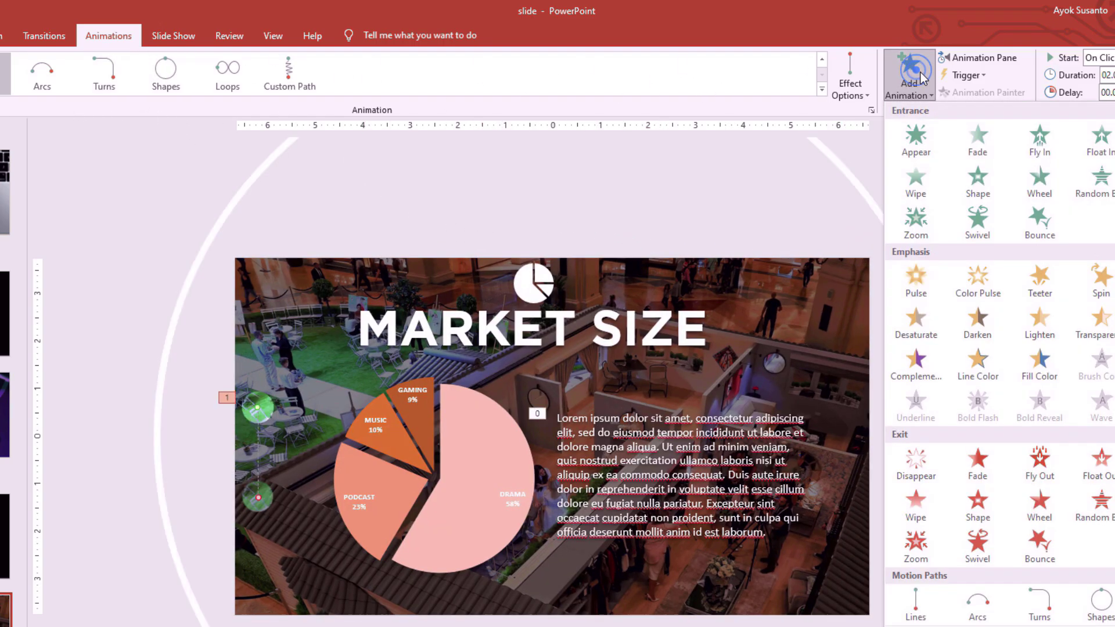
{"action": "left_click", "coordinate": [987, 142]}
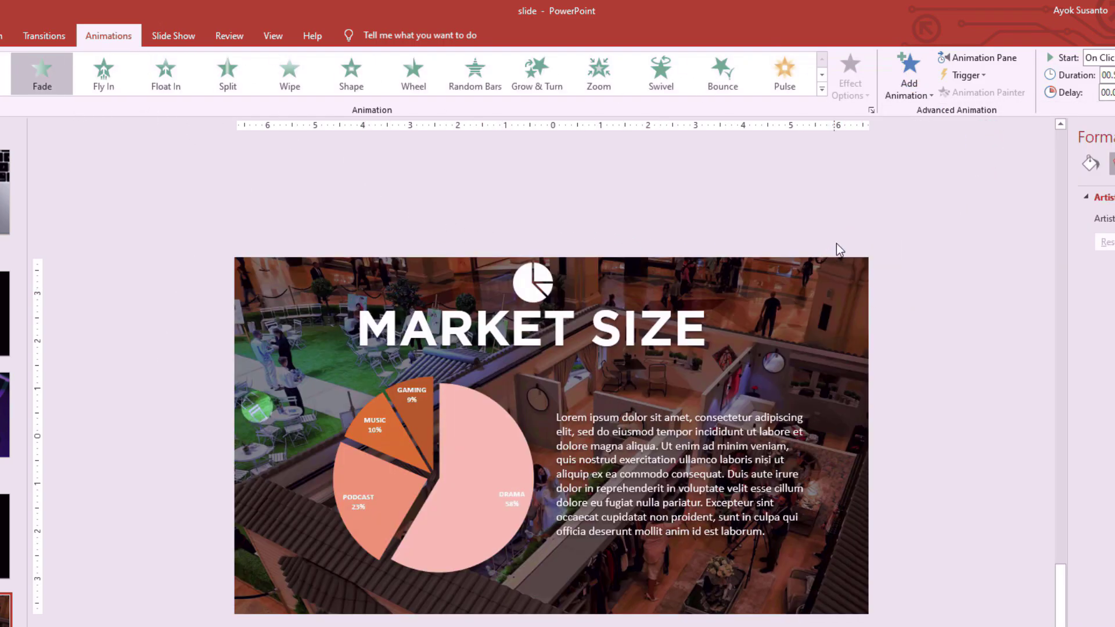
{"action": "left_click", "coordinate": [984, 58]}
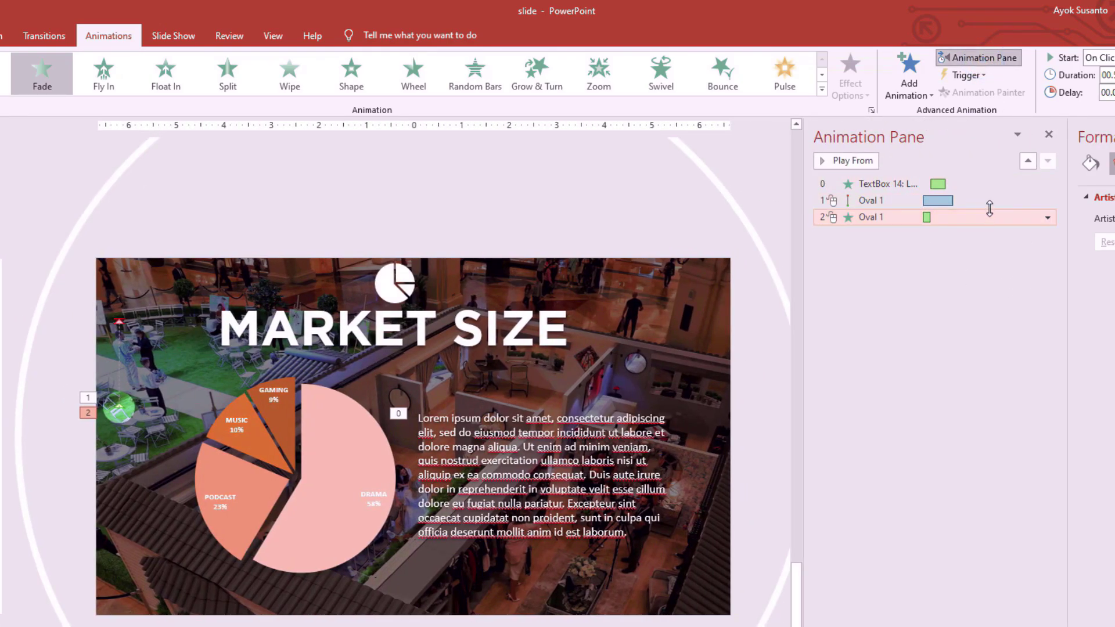
- Set both of the circle's animations to start With Previous
{"action": "left_click", "coordinate": [987, 203], "text": "shift"}
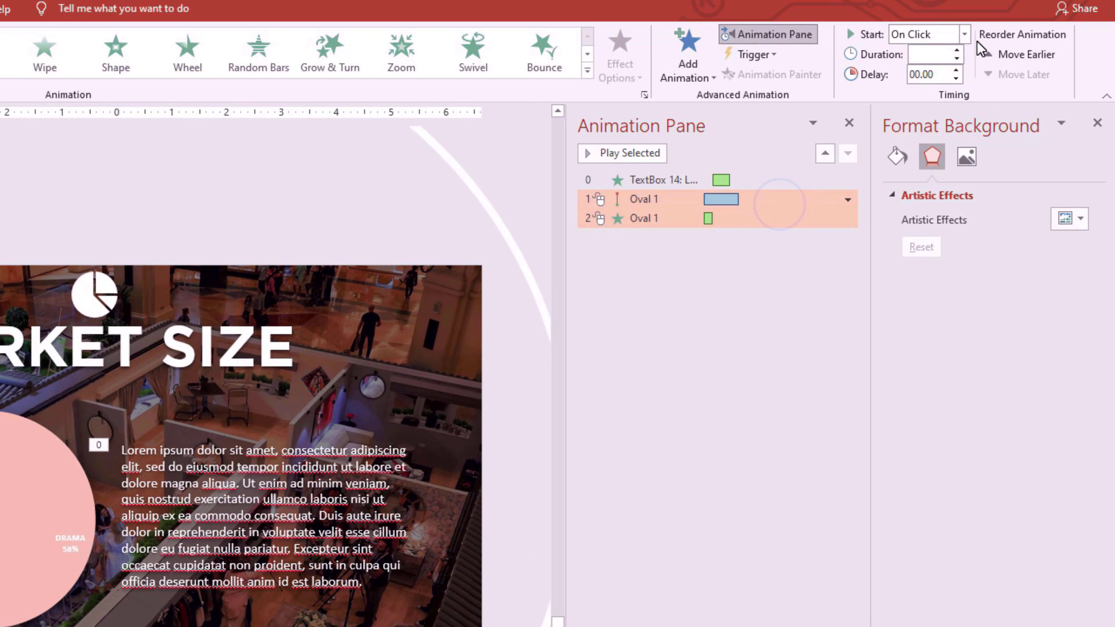
{"action": "left_click", "coordinate": [964, 35]}
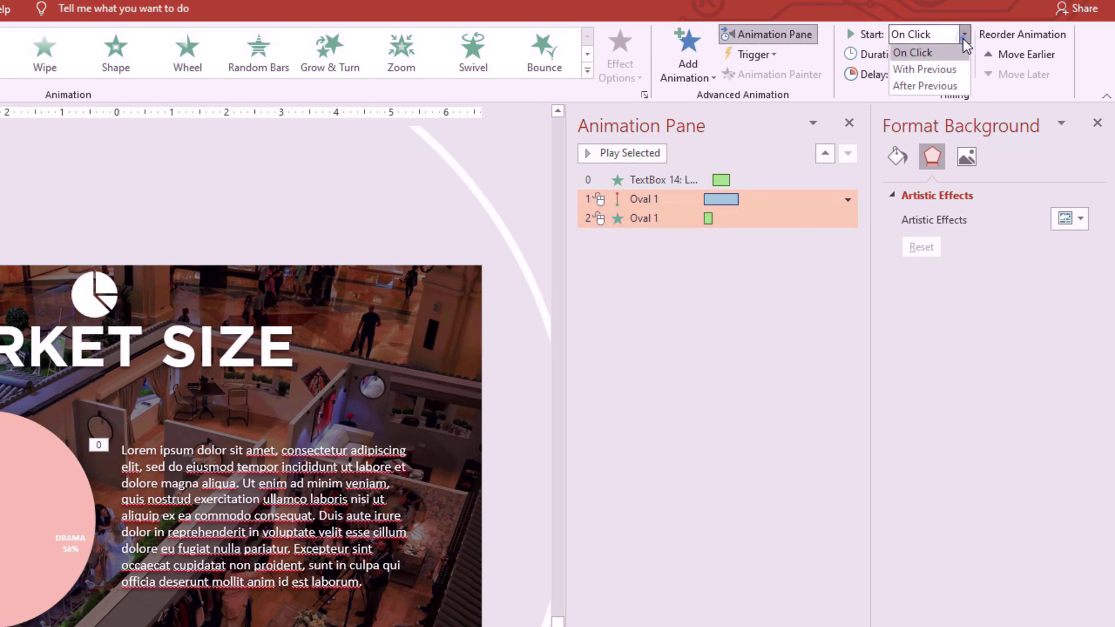
{"action": "left_click", "coordinate": [946, 73]}
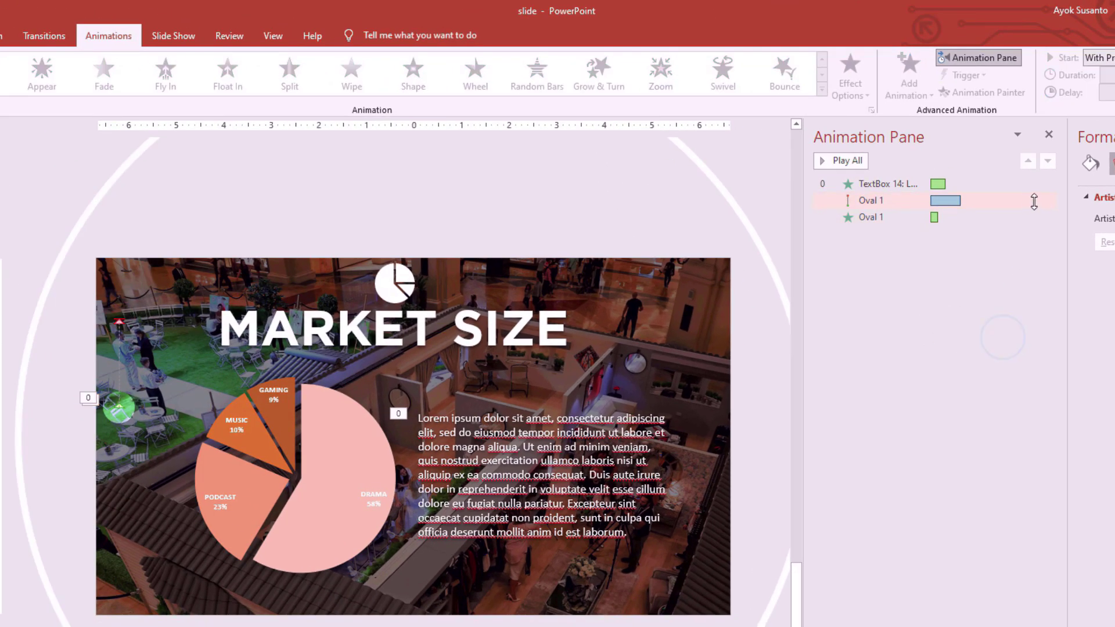
- Make the upward motion path repeat Until End of Slide
{"action": "left_click", "coordinate": [1033, 200]}
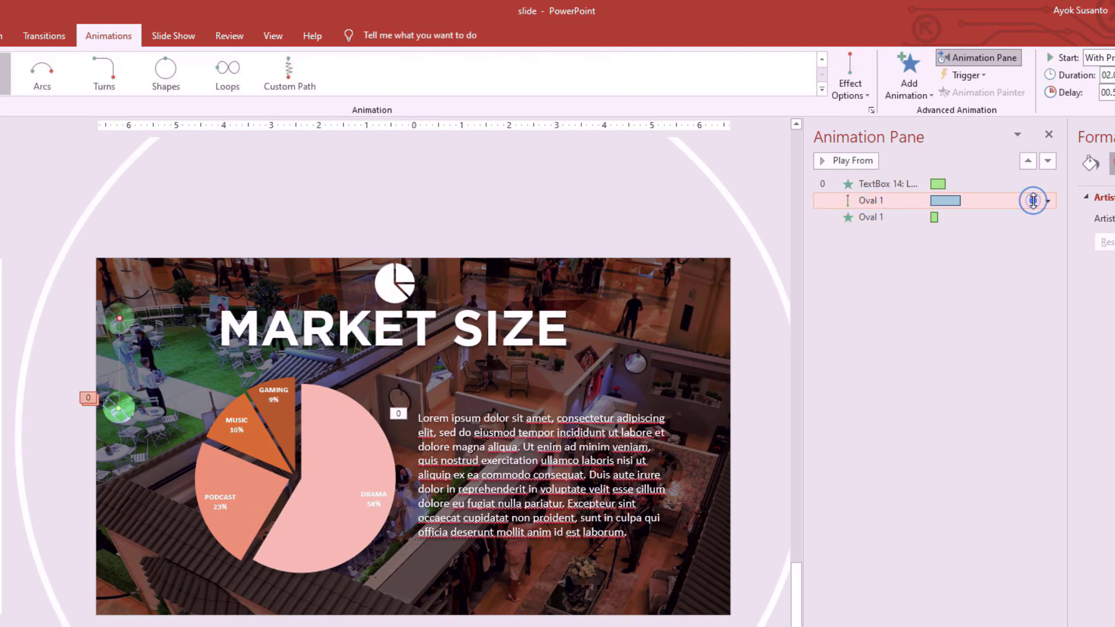
{"action": "left_click", "coordinate": [1048, 201]}
{"action": "left_click", "coordinate": [973, 271]}
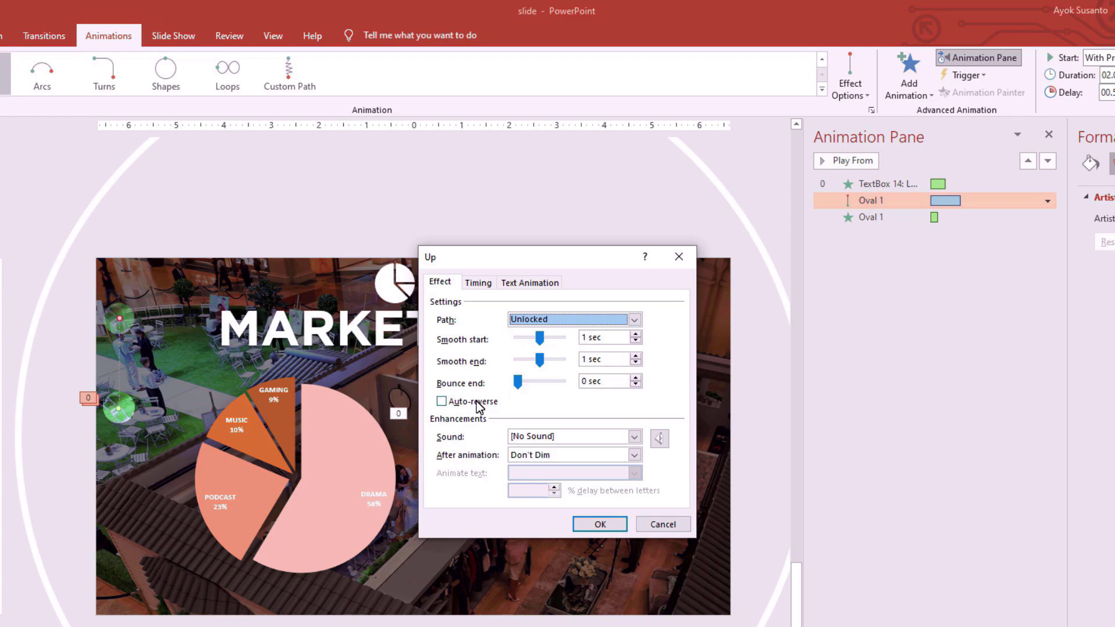
{"action": "left_click", "coordinate": [479, 283]}
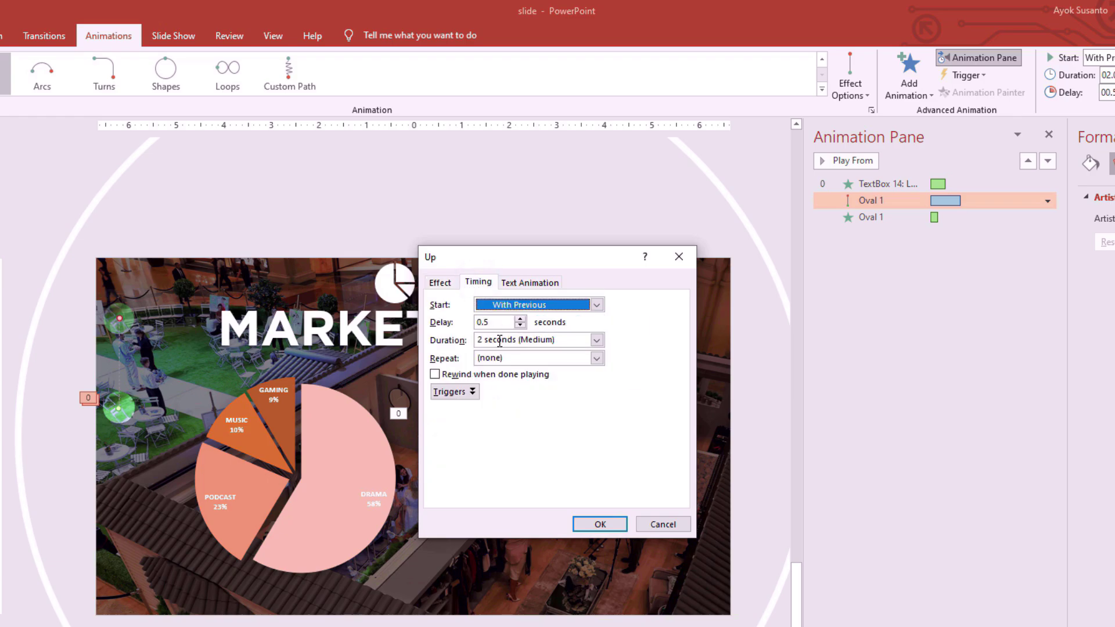
{"action": "left_click", "coordinate": [596, 358]}
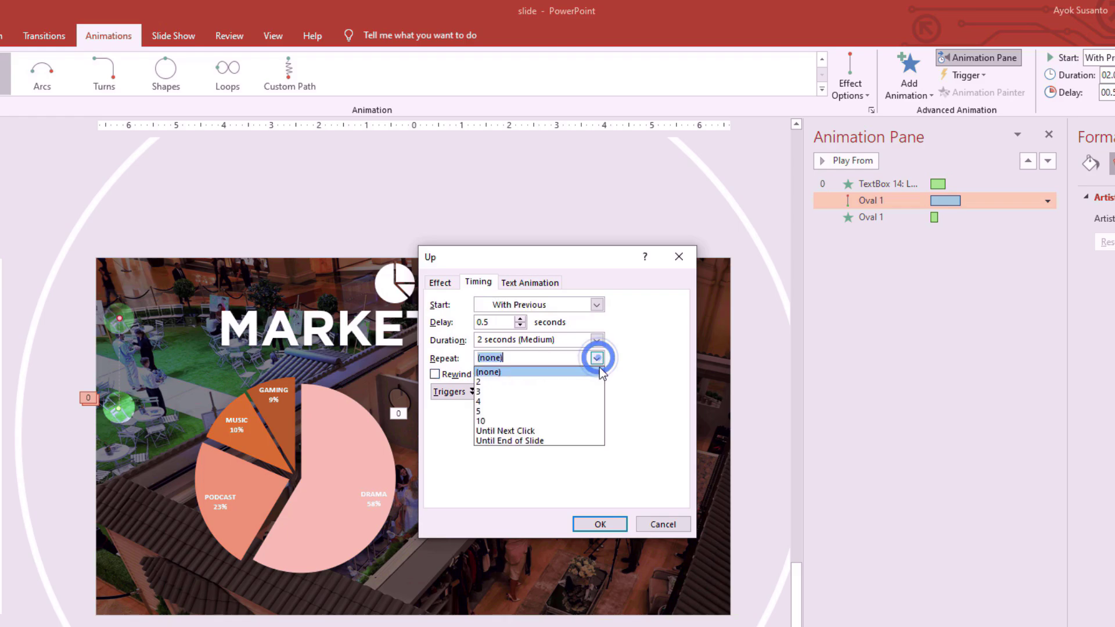
{"action": "left_click", "coordinate": [532, 441]}
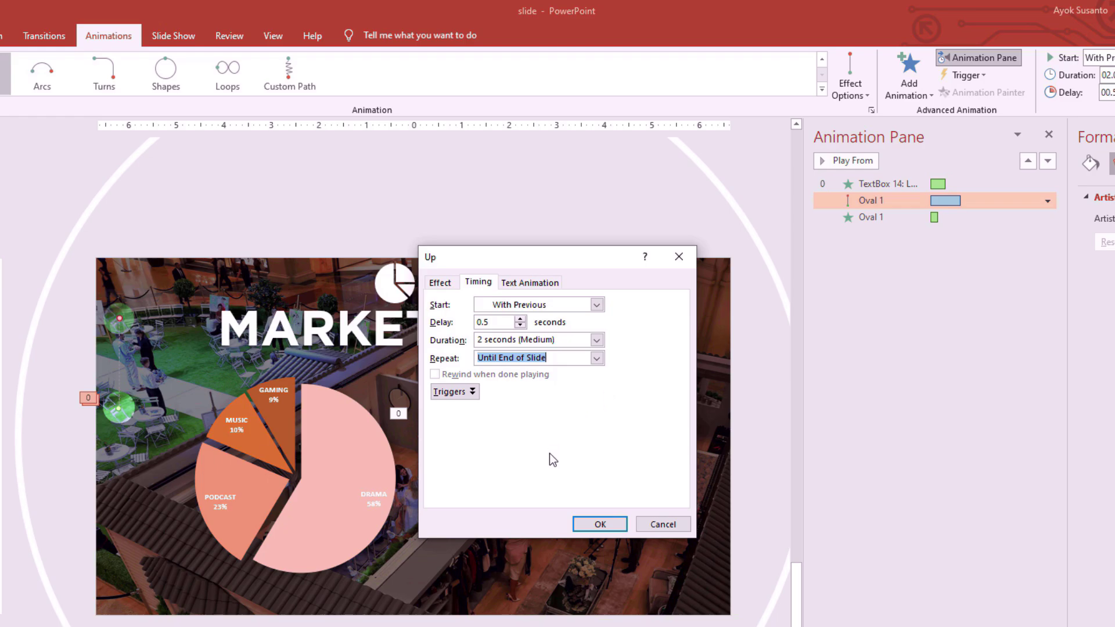
{"action": "left_click", "coordinate": [597, 525]}
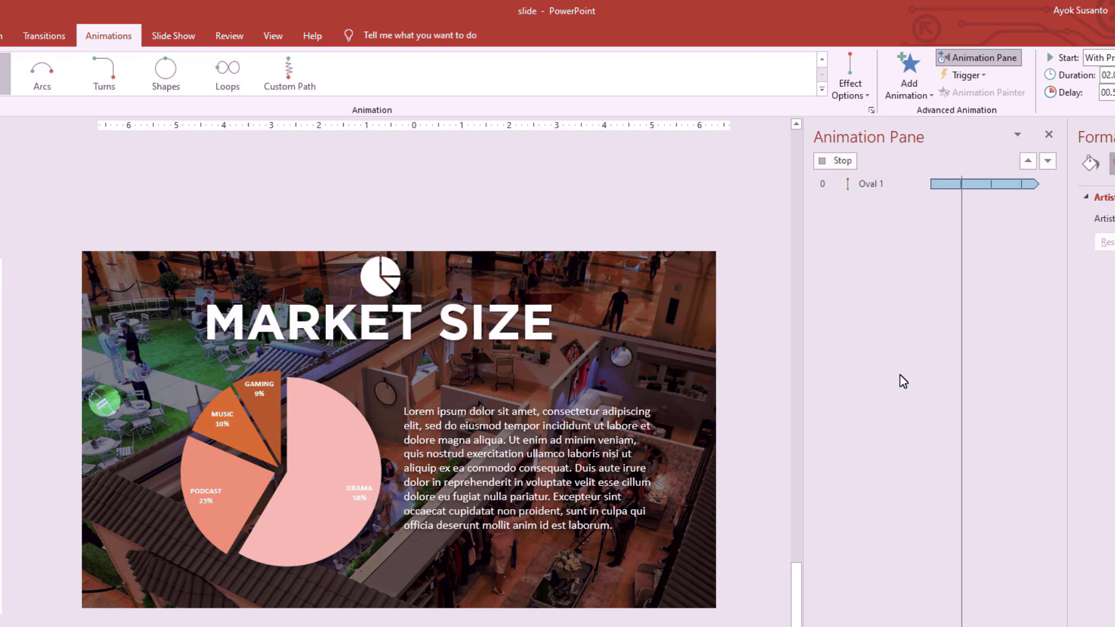
- Set the circle's Fade to a 2-second duration repeating Until End of Slide
{"action": "left_click_drag", "start_coordinate": [901, 208], "coordinate": [898, 220]}
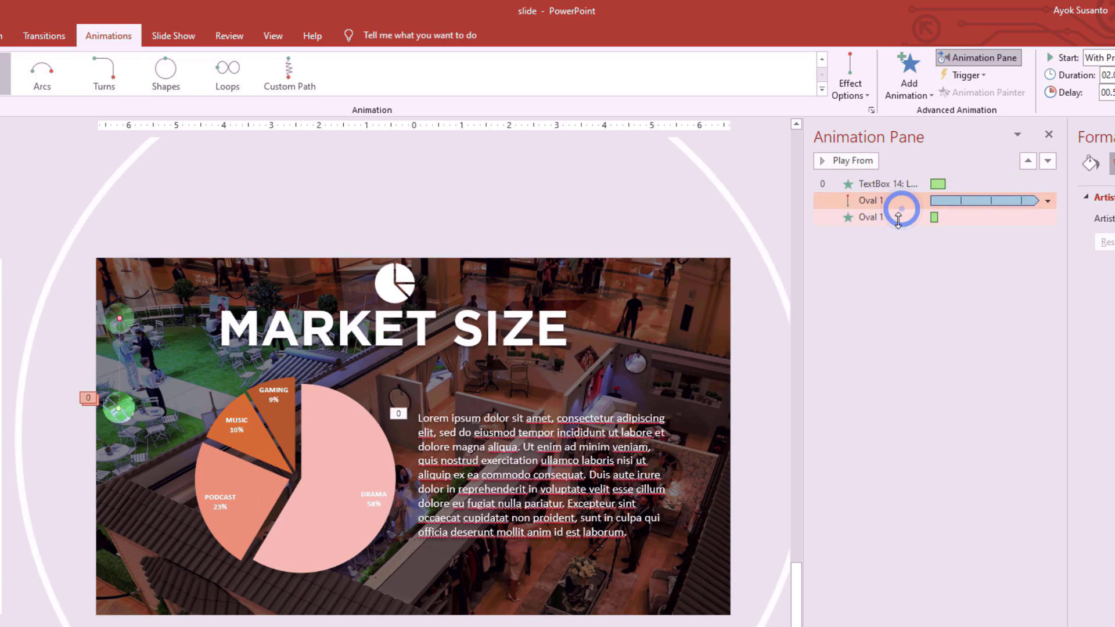
{"action": "left_click", "coordinate": [899, 219]}
{"action": "right_click", "coordinate": [900, 225]}
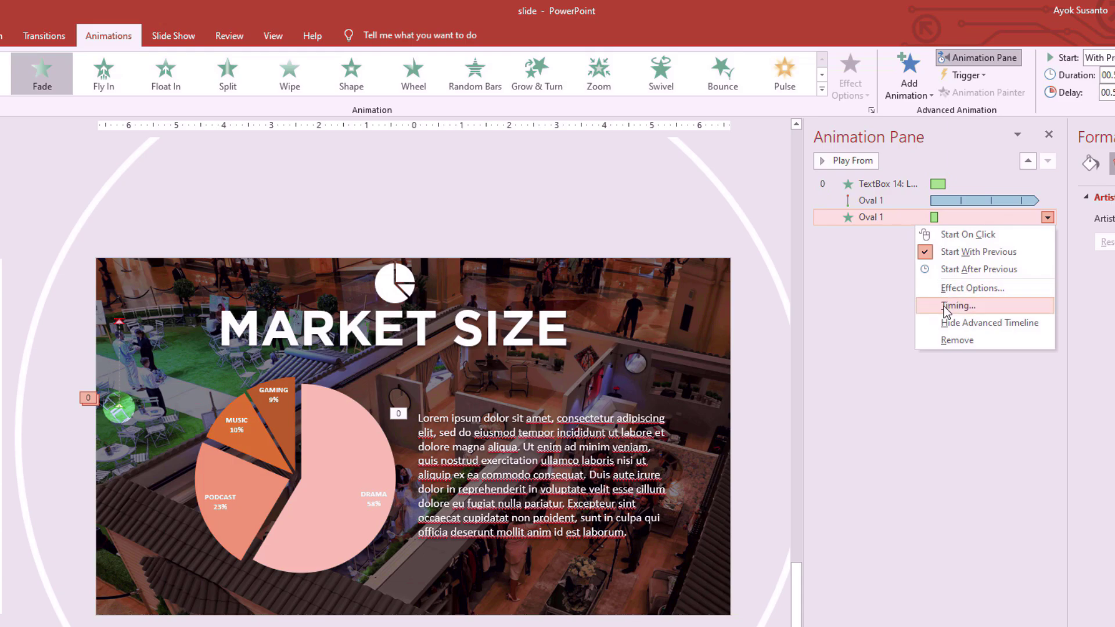
{"action": "left_click", "coordinate": [955, 288]}
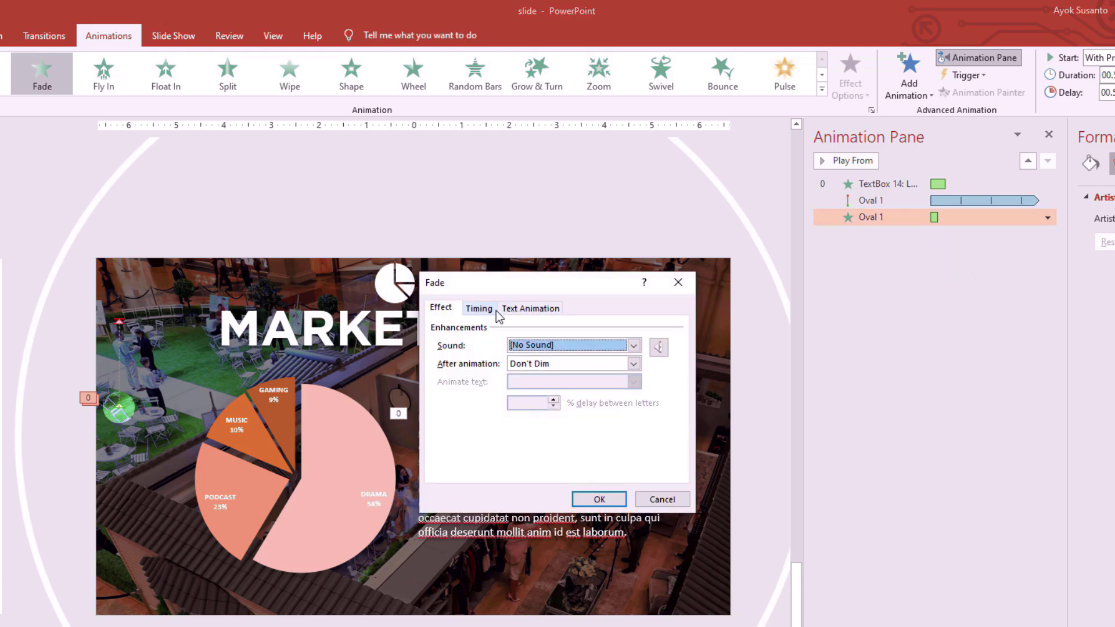
{"action": "left_click", "coordinate": [490, 309]}
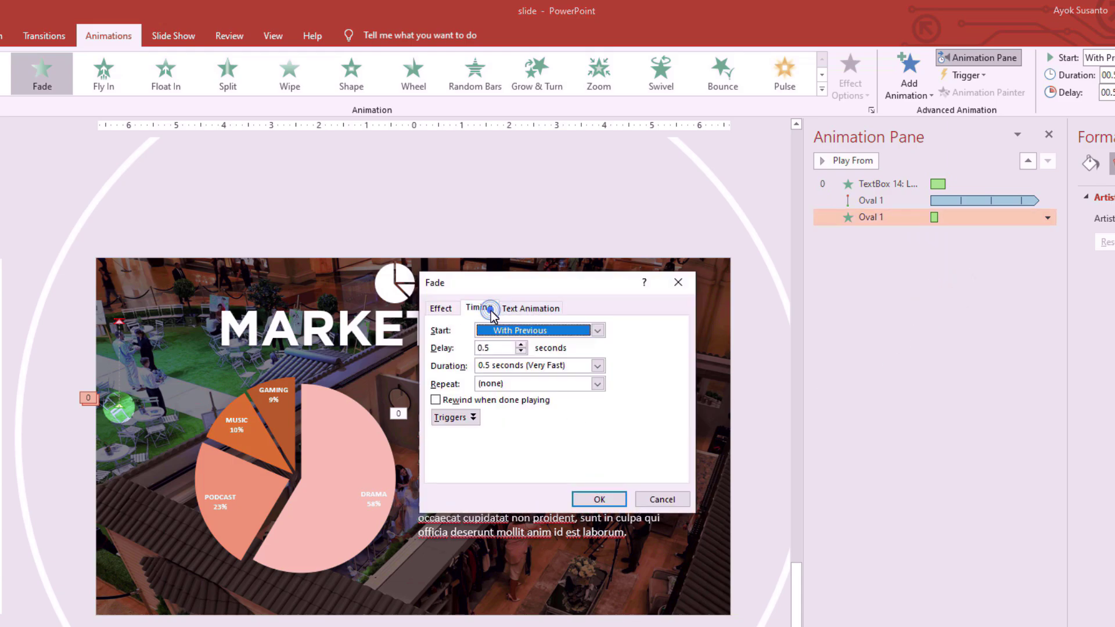
{"action": "left_click", "coordinate": [597, 367]}
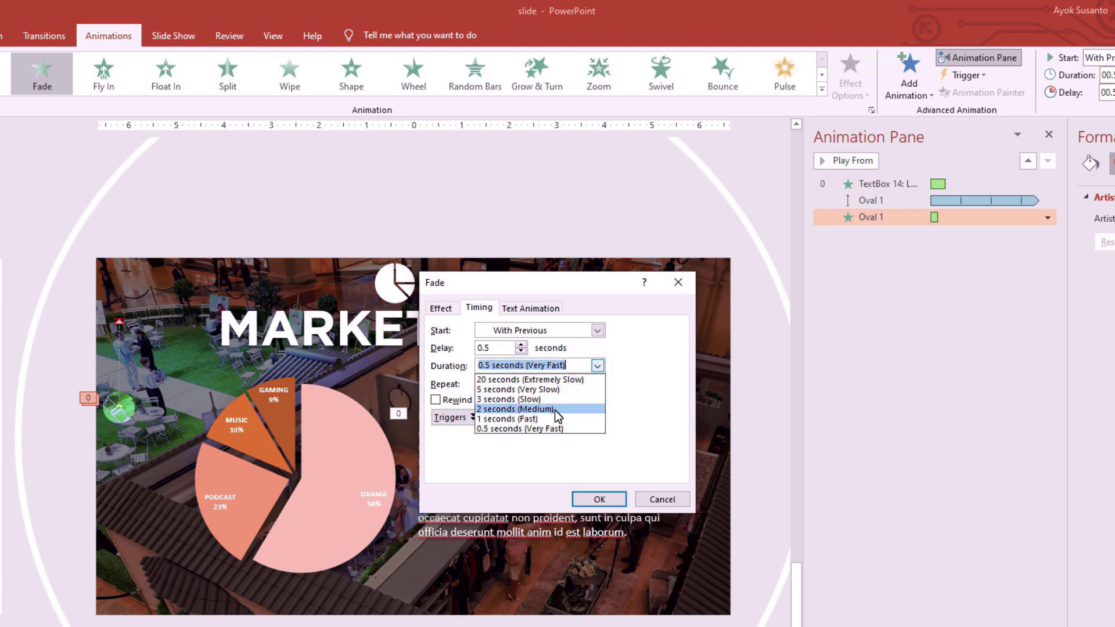
{"action": "left_click", "coordinate": [555, 411]}
{"action": "left_click", "coordinate": [597, 384]}
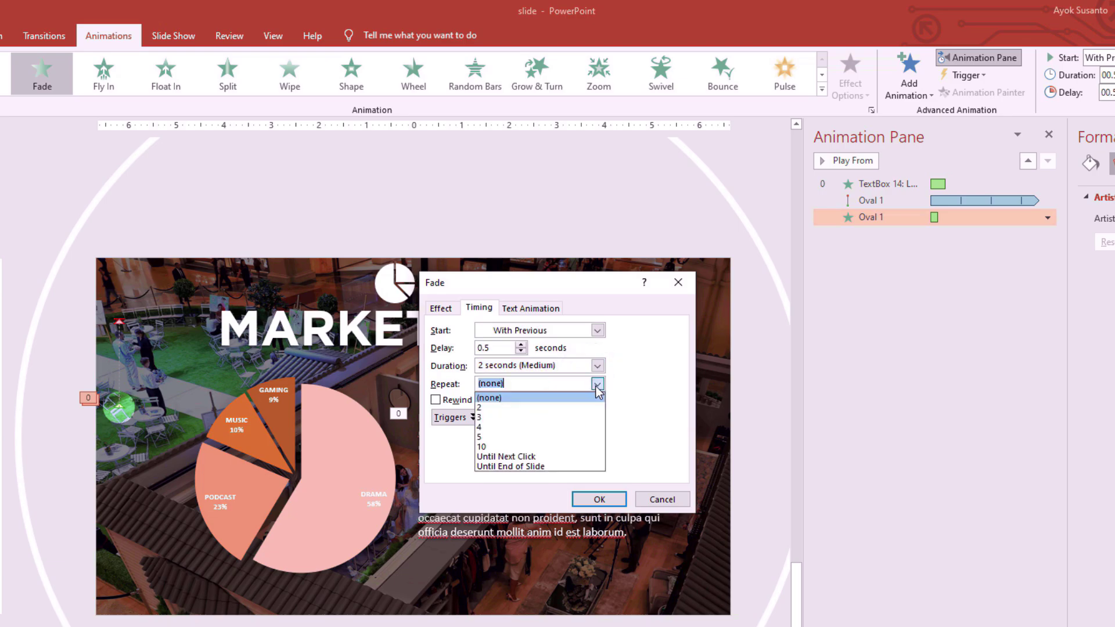
{"action": "left_click", "coordinate": [548, 467]}
{"action": "left_click", "coordinate": [602, 499]}
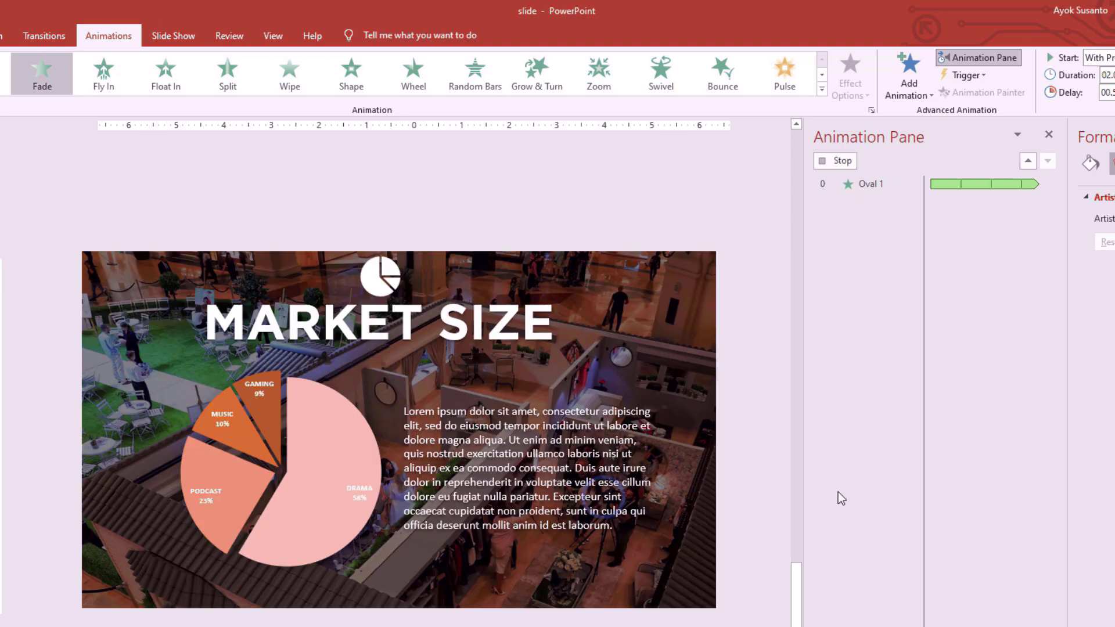
{"action": "left_click", "coordinate": [835, 452]}
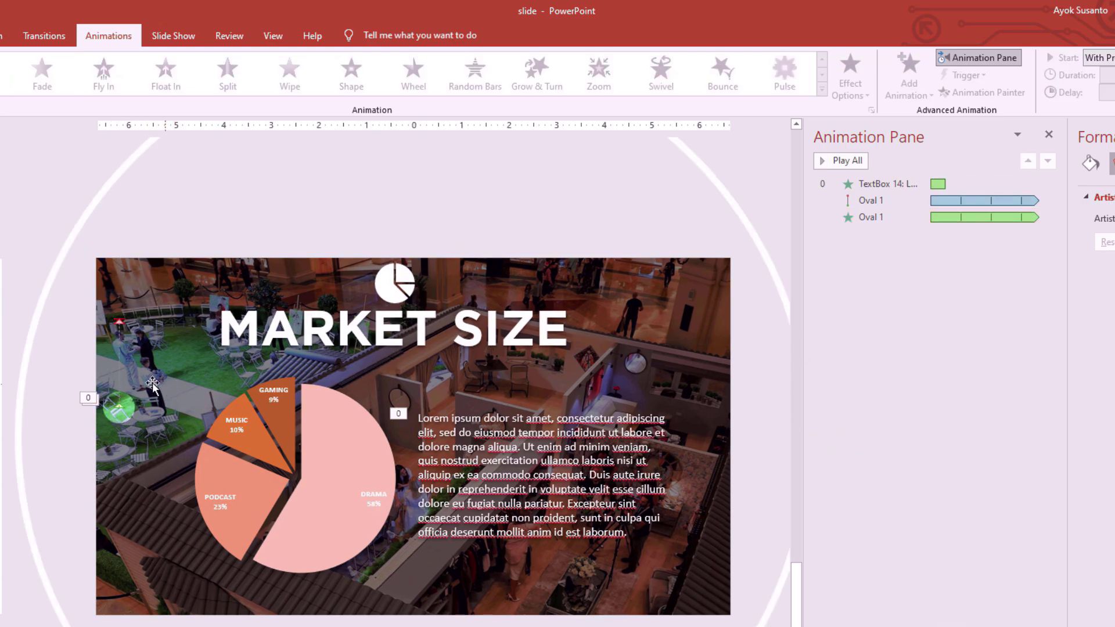
- Shorten the green circle's upward motion path by dragging its end point down
{"action": "left_click", "coordinate": [118, 318]}
{"action": "scroll", "coordinate": [161, 355], "scroll_direction": "up", "scroll_amount": 1, "text": "ctrl"}
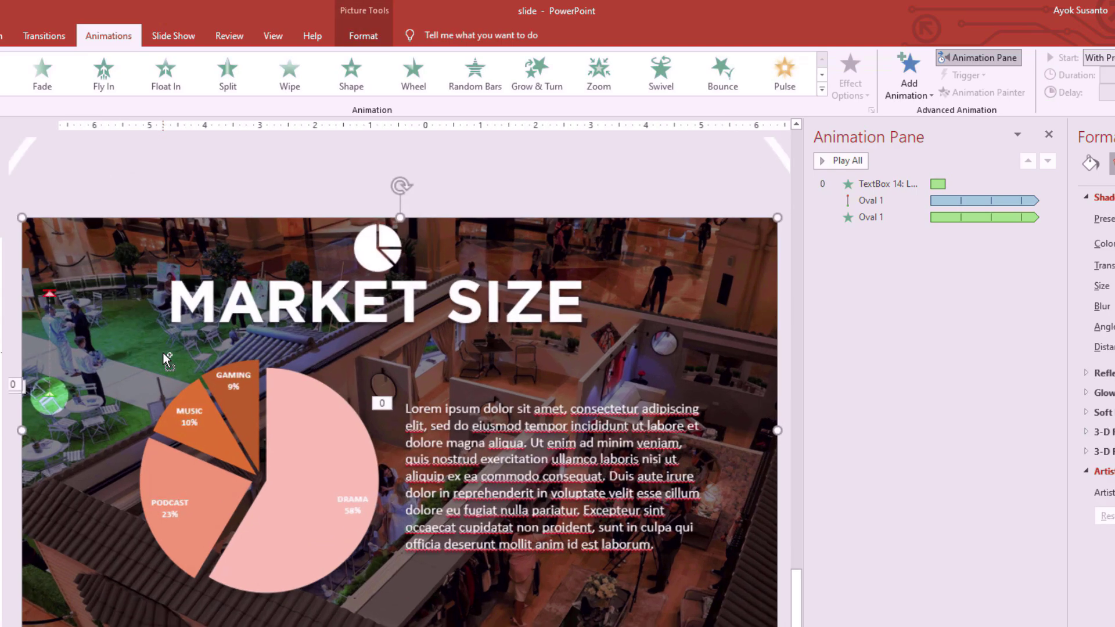
{"action": "left_click", "coordinate": [49, 295]}
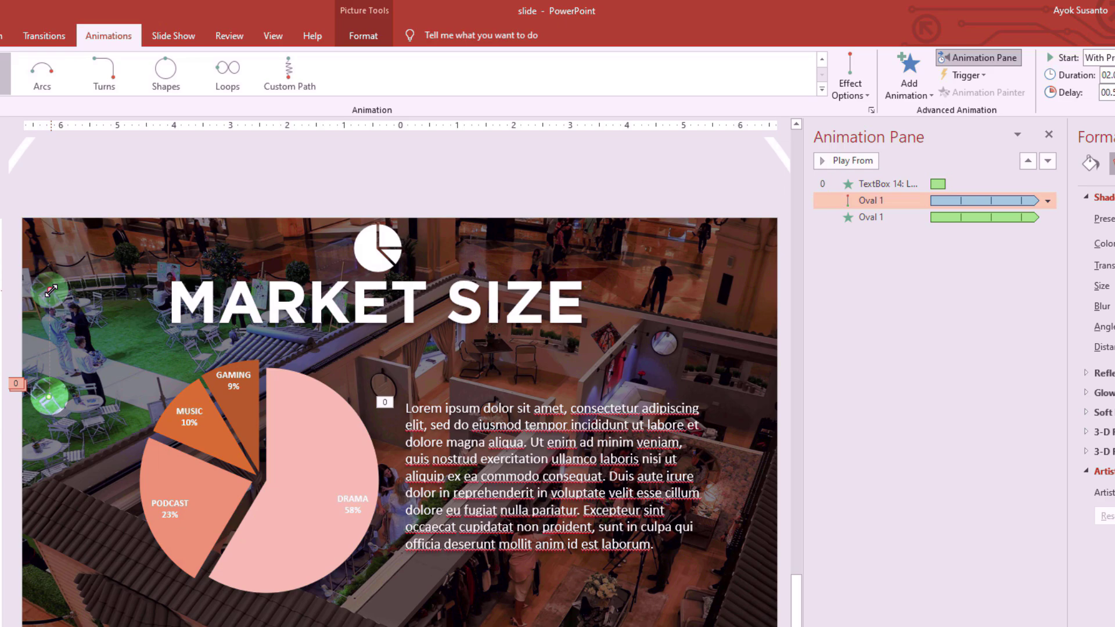
{"action": "left_click_drag", "start_coordinate": [51, 290], "coordinate": [51, 326]}
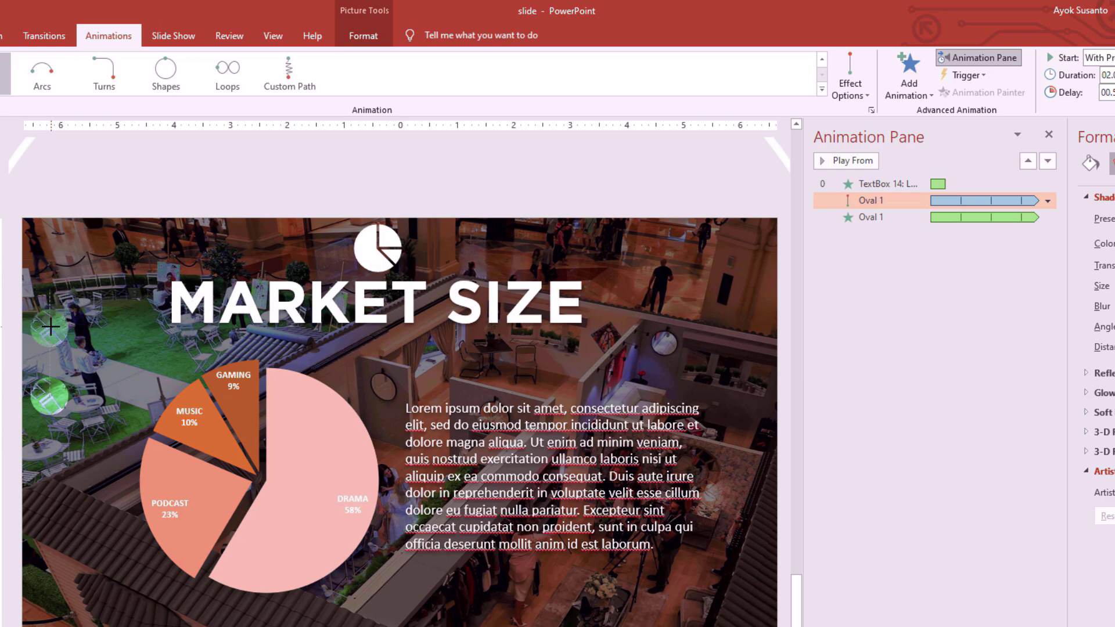
{"action": "left_click", "coordinate": [208, 191]}
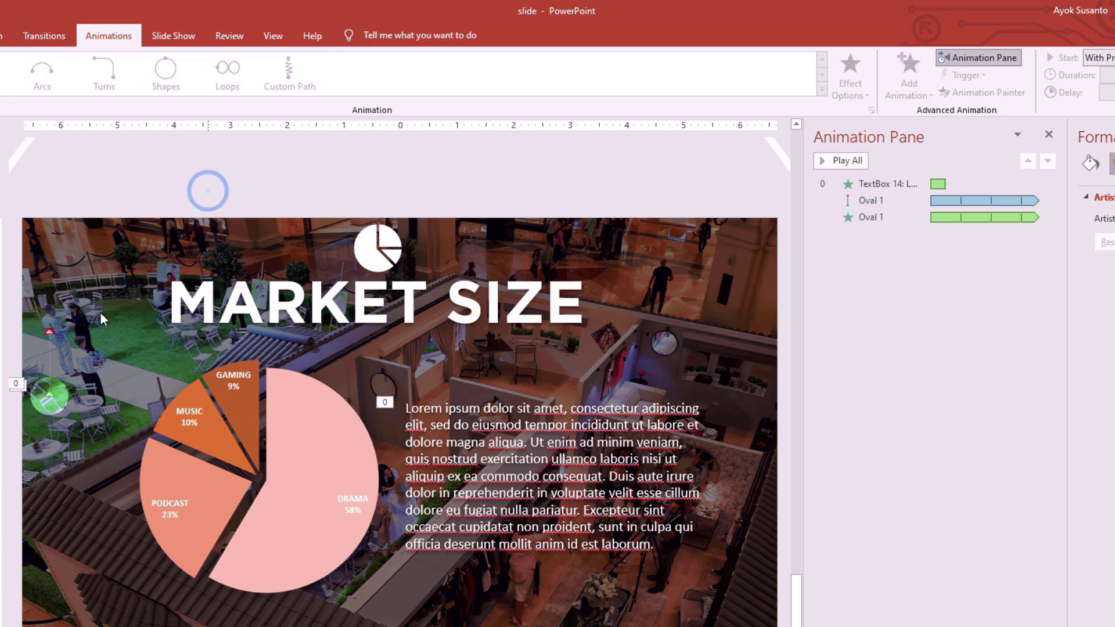
- Set the delay of both the circle's motion and Fade animations to 00.00
{"action": "left_click", "coordinate": [64, 394]}
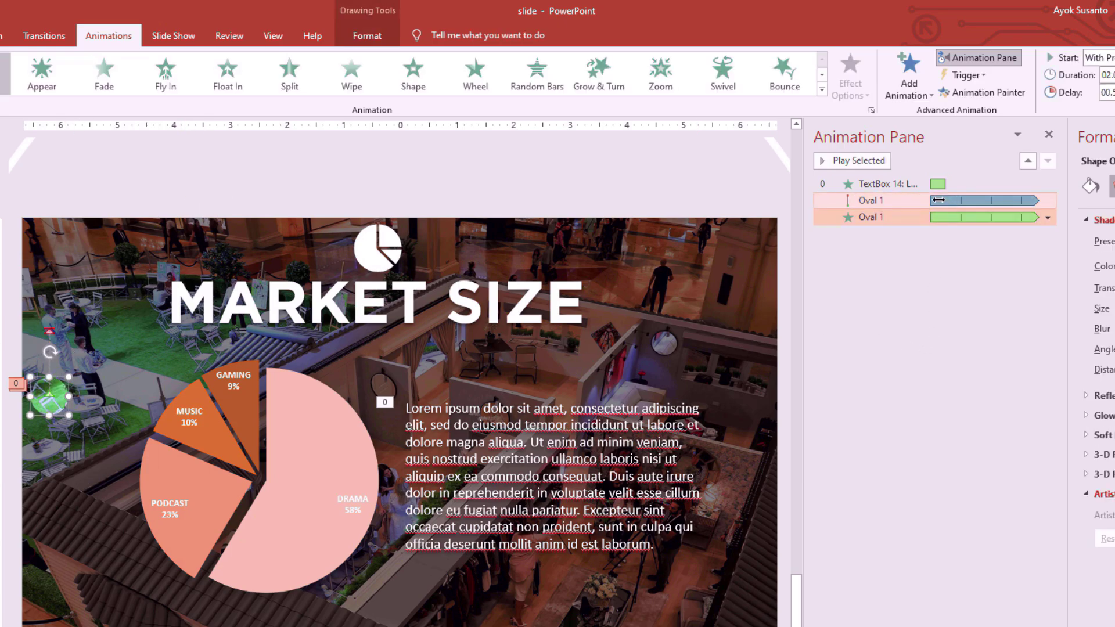
{"action": "left_click", "coordinate": [891, 201]}
{"action": "left_click", "coordinate": [897, 217]}
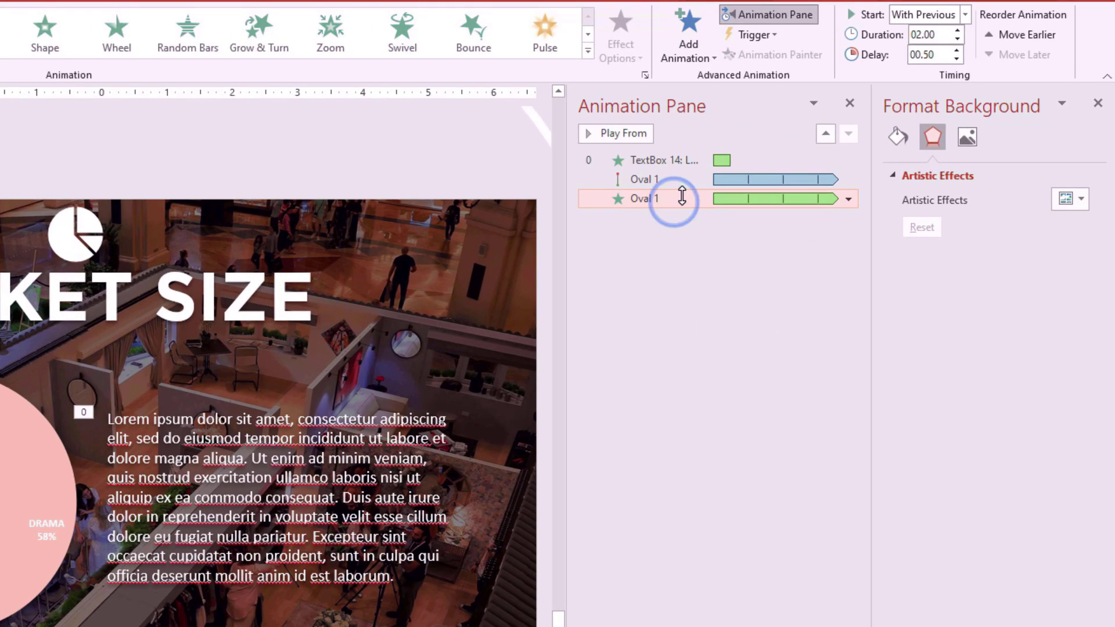
{"action": "left_click", "coordinate": [897, 200]}
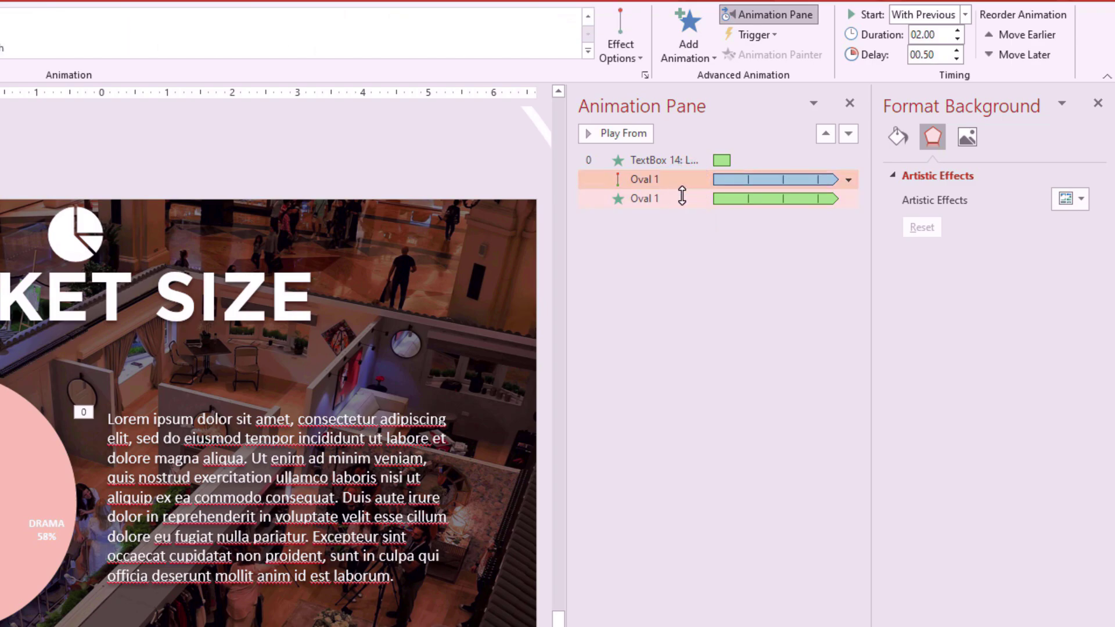
{"action": "left_click", "coordinate": [682, 198], "text": "shift"}
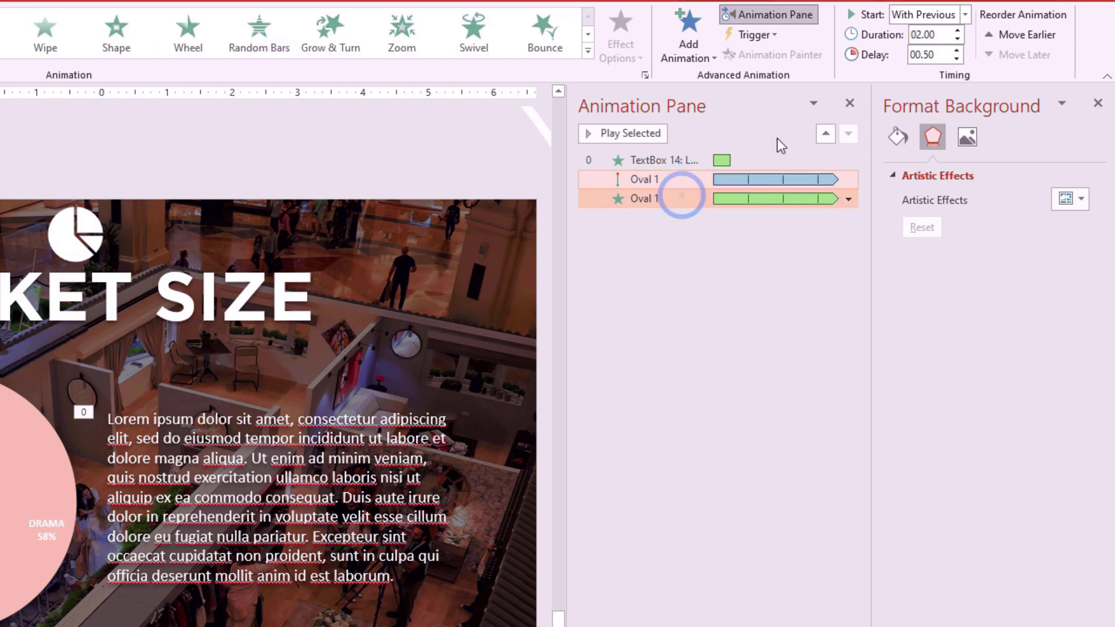
{"action": "left_click", "coordinate": [957, 58]}
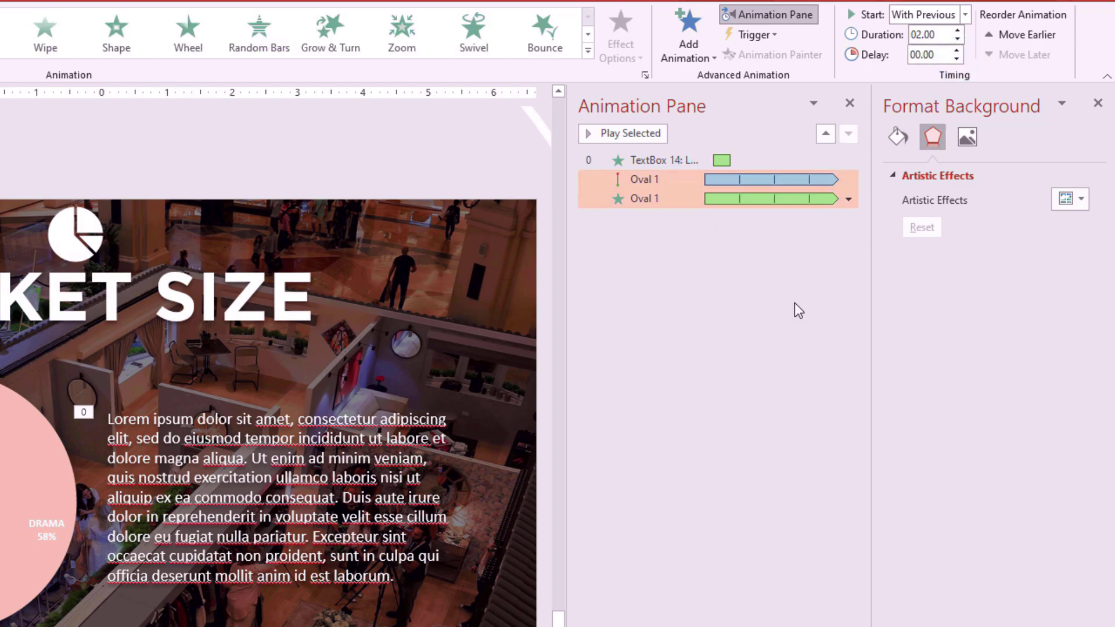
{"action": "left_click", "coordinate": [766, 337]}
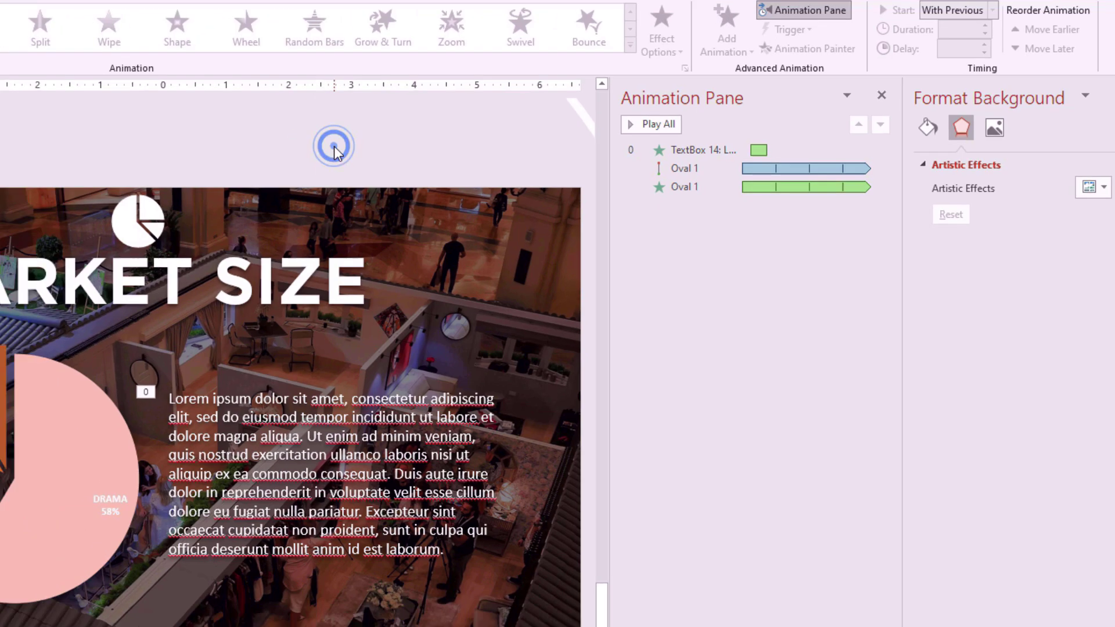
{"action": "left_click", "coordinate": [96, 305]}
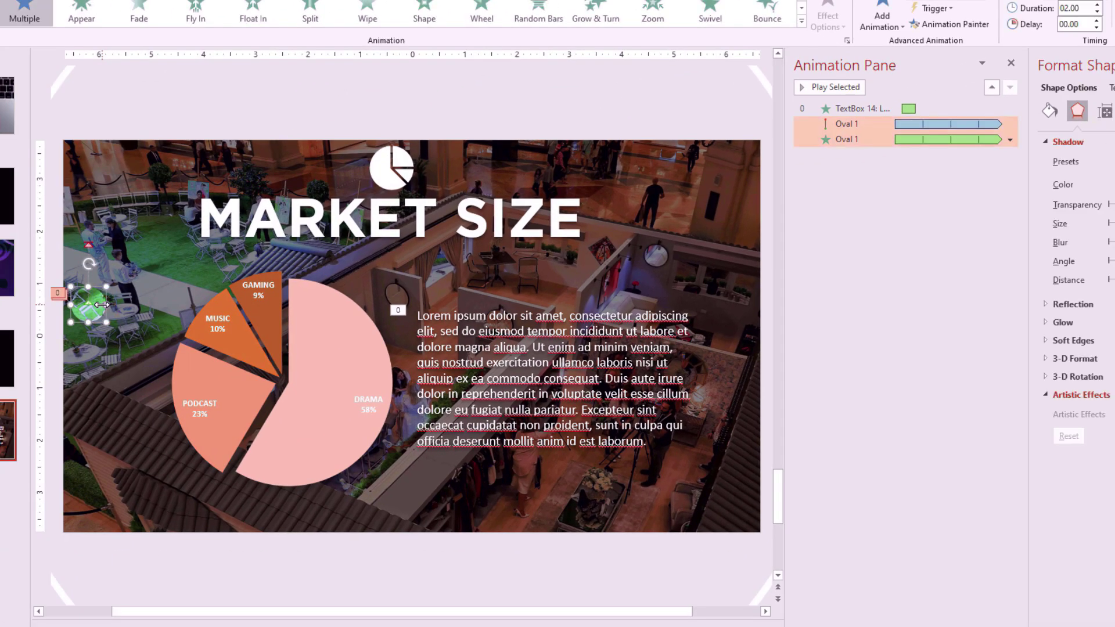
- Copy and paste the green circle, moving the copy up and to the right
{"action": "right_click", "coordinate": [102, 304]}
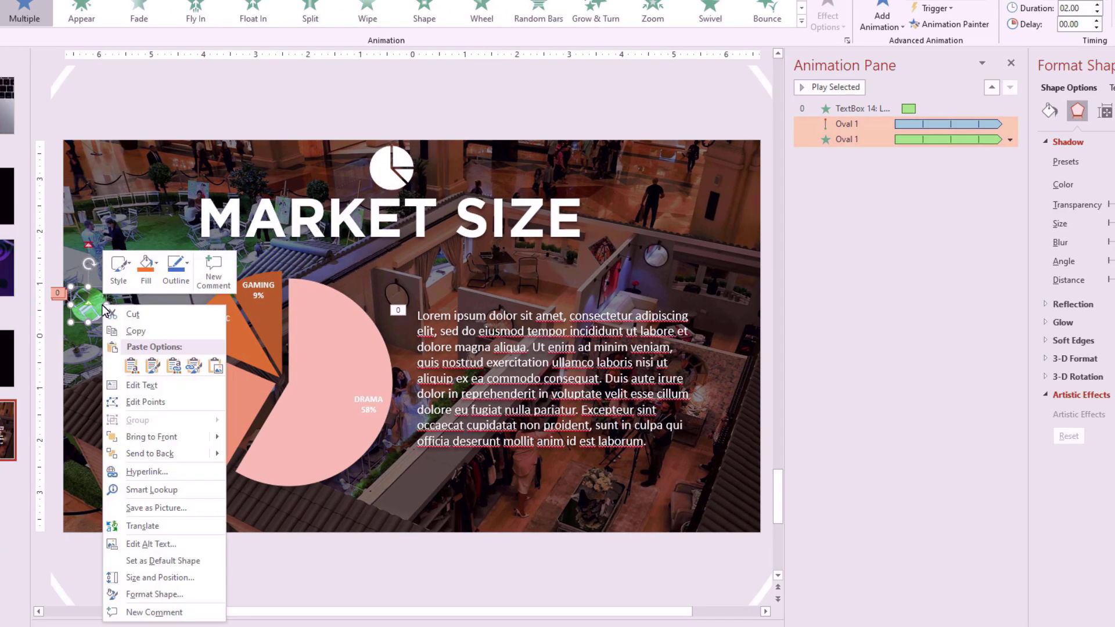
{"action": "left_click", "coordinate": [132, 330]}
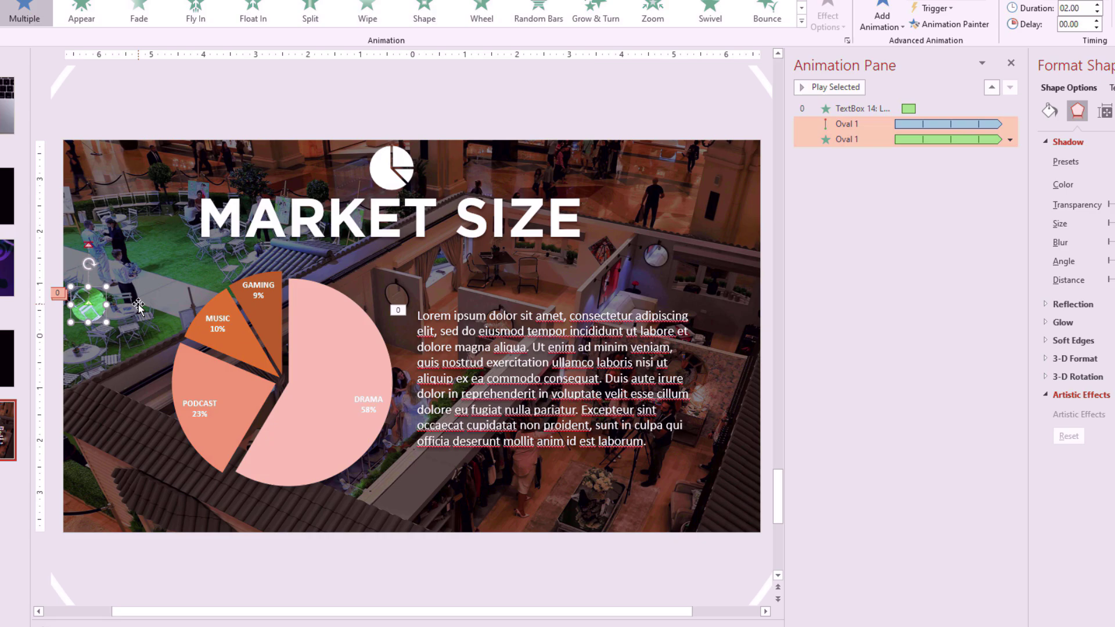
{"action": "left_click", "coordinate": [141, 310]}
{"action": "right_click", "coordinate": [141, 309]}
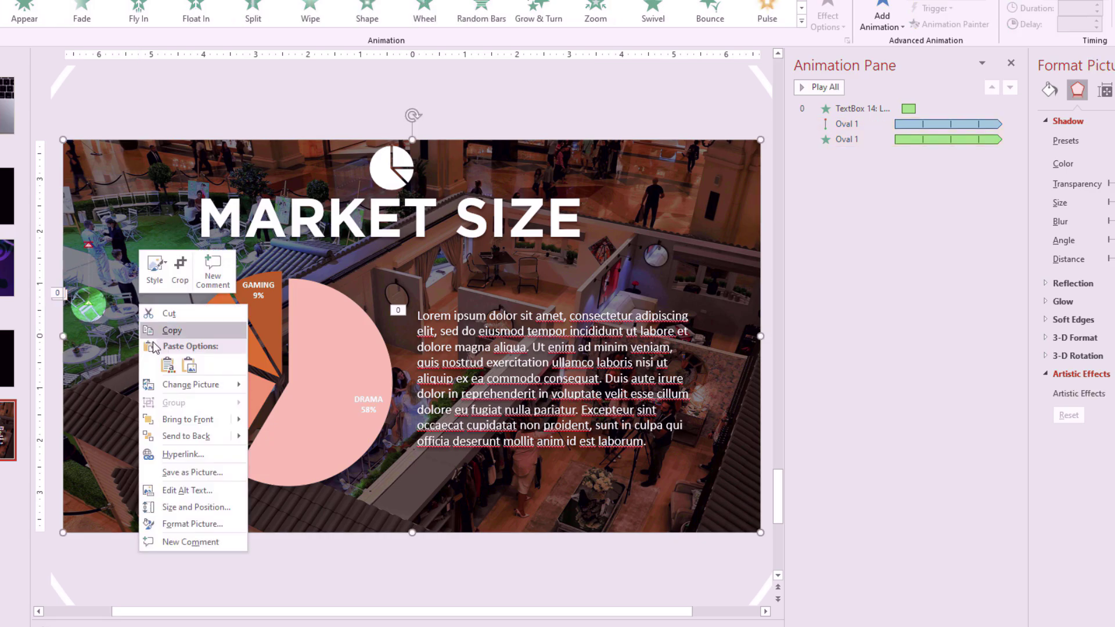
{"action": "left_click", "coordinate": [167, 366]}
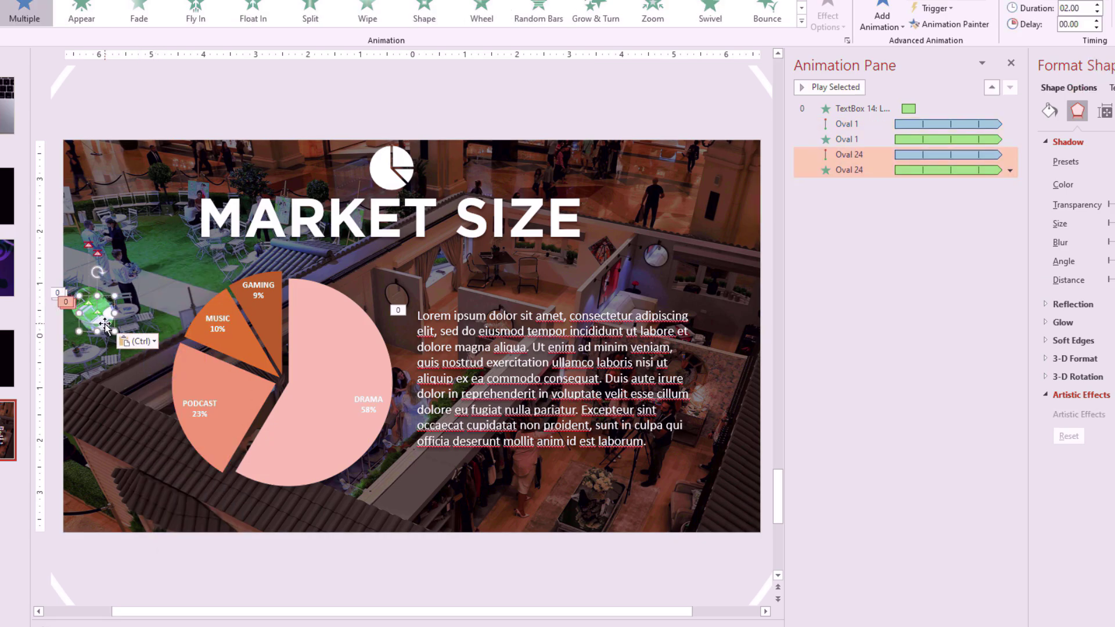
{"action": "mouse_move", "coordinate": [105, 326]}
{"action": "left_mouse_down"}
{"action": "mouse_move", "coordinate": [181, 219]}
{"action": "mouse_move", "coordinate": [236, 201]}
{"action": "left_mouse_up"}
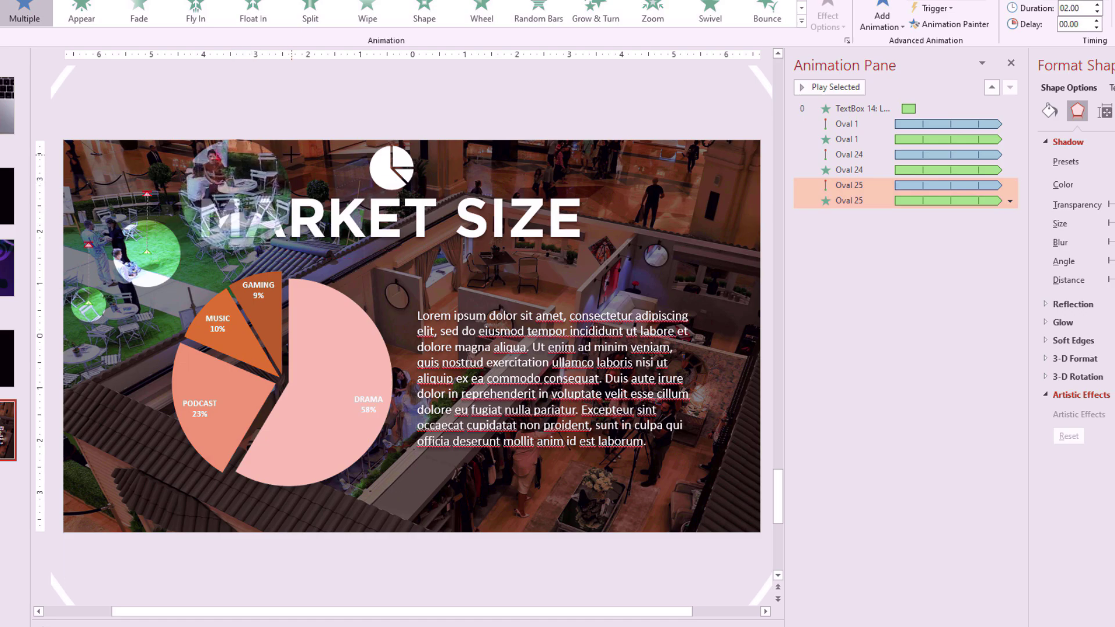
- Shift all three green circles slightly lower
{"action": "left_click", "coordinate": [168, 280], "text": "shift"}
{"action": "left_click", "coordinate": [101, 305], "text": "shift"}
{"action": "left_click_drag", "start_coordinate": [134, 327], "coordinate": [135, 344]}
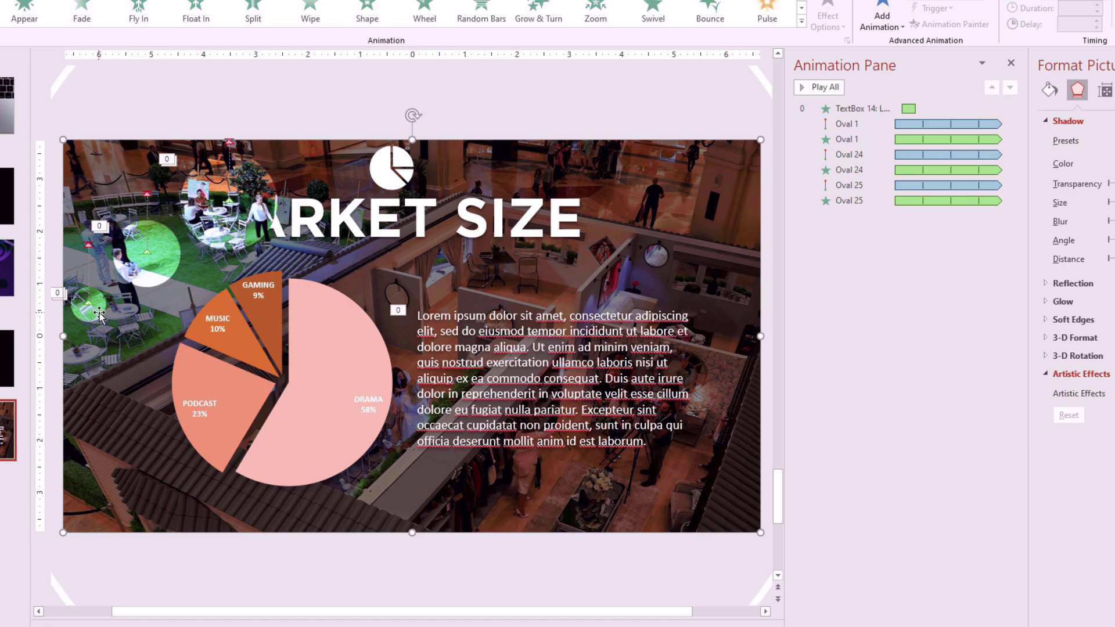
- Bring the MARKET SIZE title to the front and start the slide show from this slide
{"action": "left_click", "coordinate": [336, 168]}
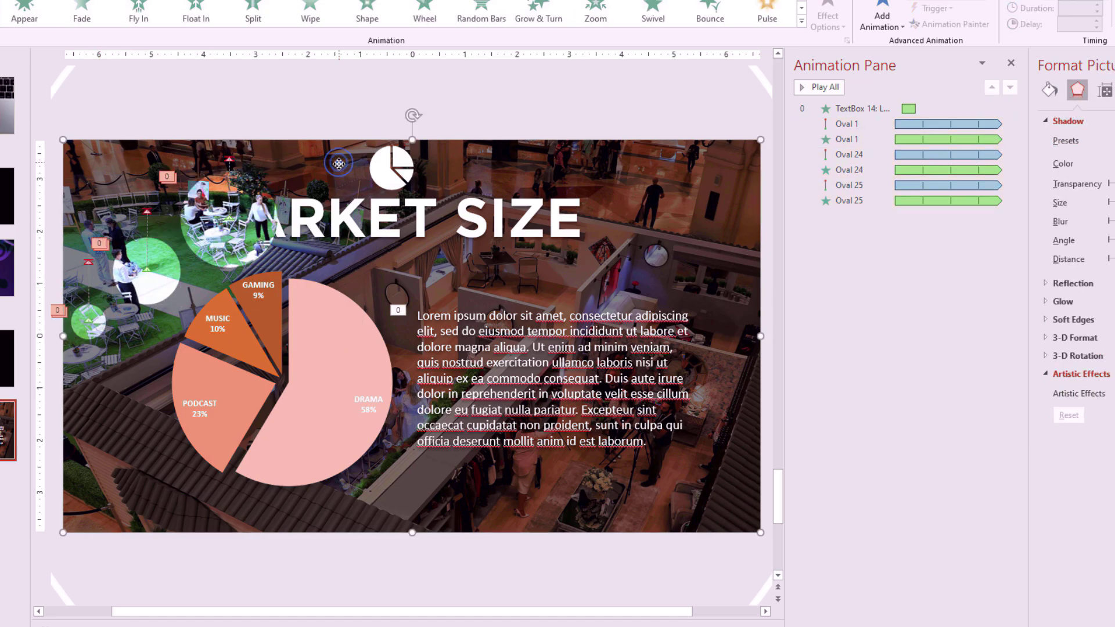
{"action": "left_click", "coordinate": [327, 181]}
{"action": "right_click", "coordinate": [327, 181]}
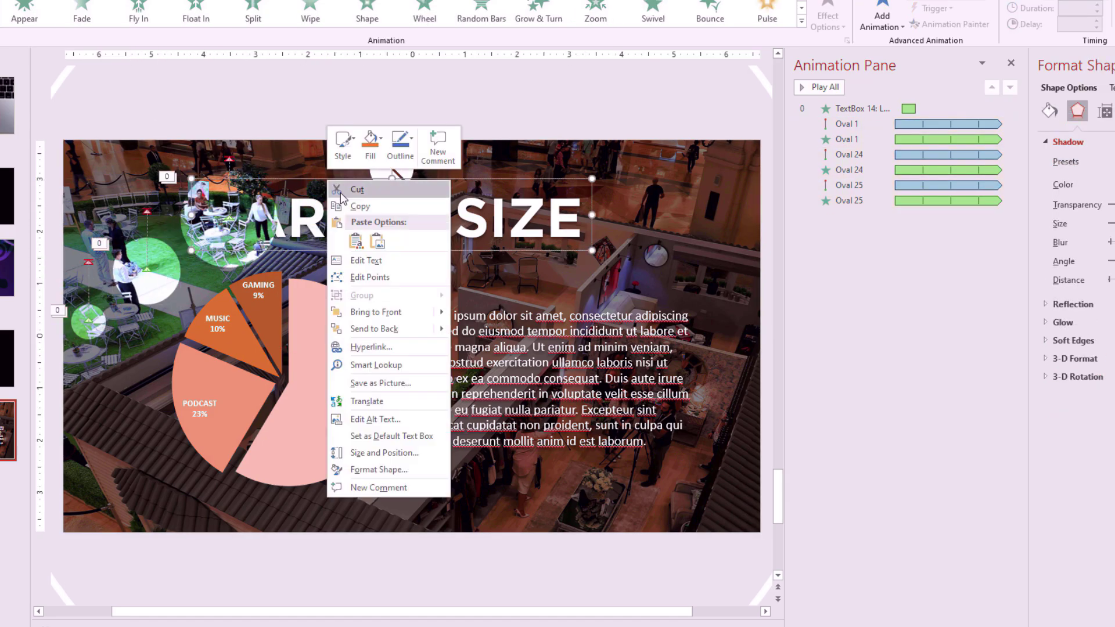
{"action": "left_click", "coordinate": [386, 313]}
{"action": "left_click", "coordinate": [299, 155]}
{"action": "left_click", "coordinate": [206, 249]}
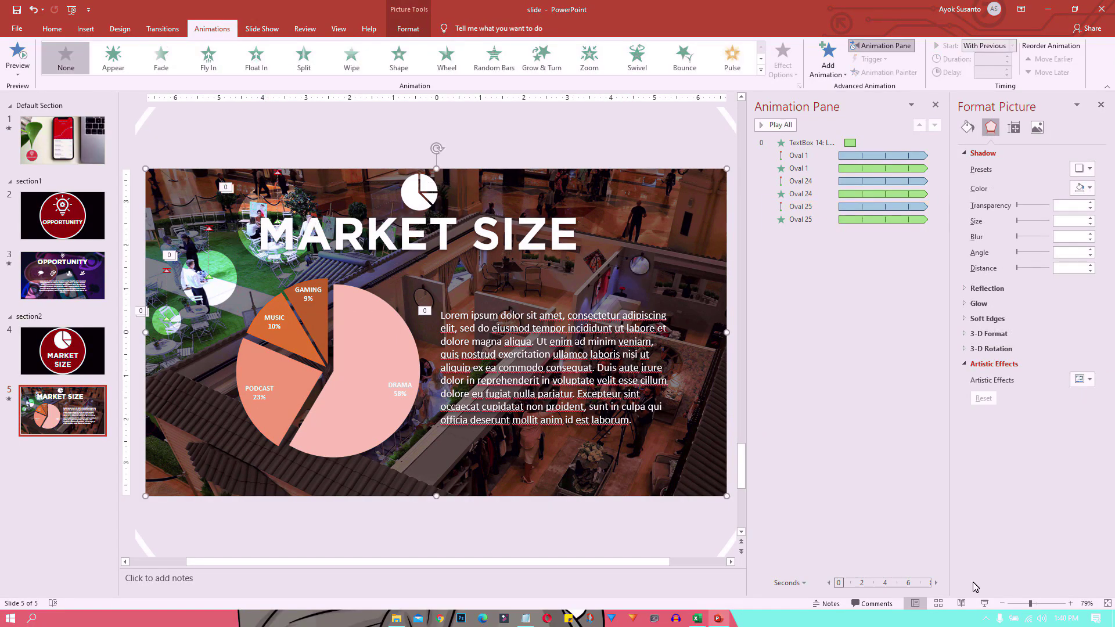
{"action": "left_click", "coordinate": [984, 605]}
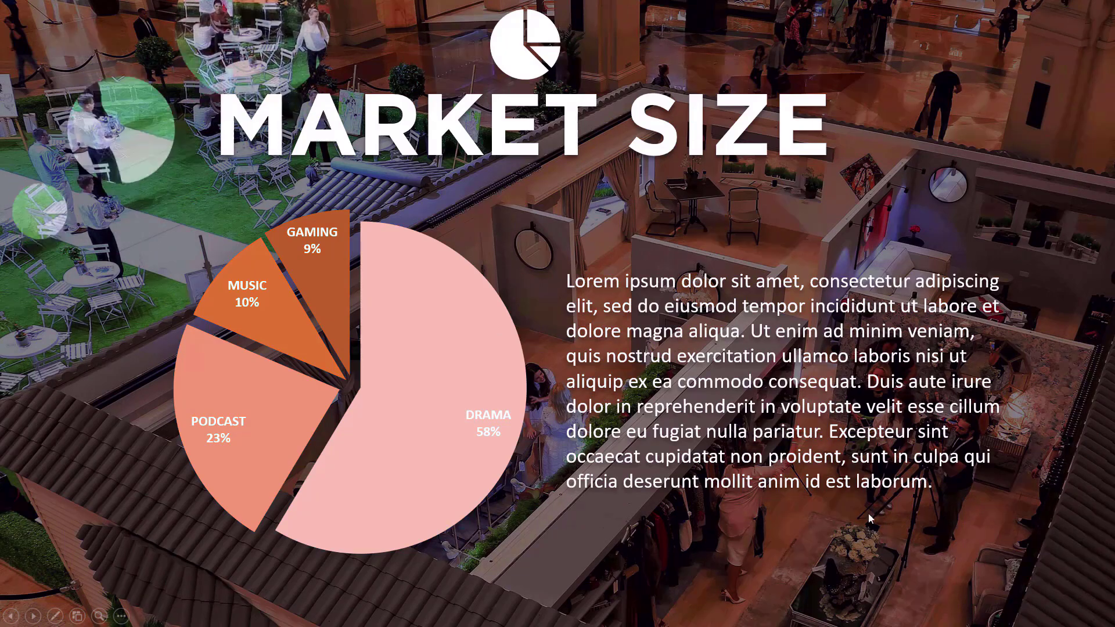
- Exit the slide show and give Oval 24's animation a 00.50 delay
{"action": "left_click", "coordinate": [896, 583]}
{"action": "left_click", "coordinate": [896, 583]}
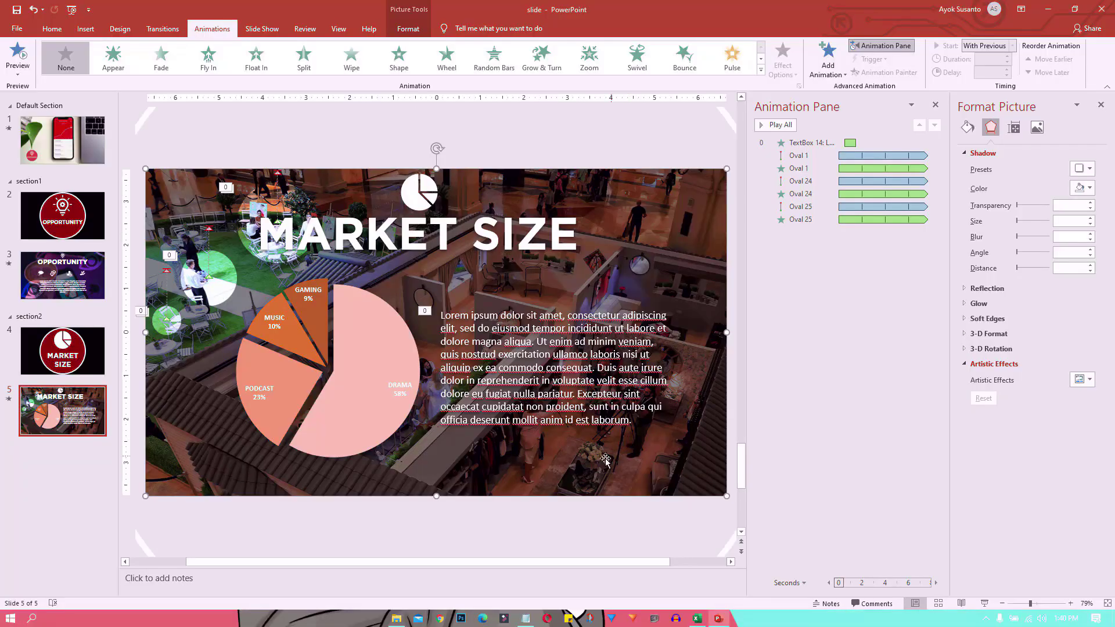
{"action": "left_click", "coordinate": [53, 320]}
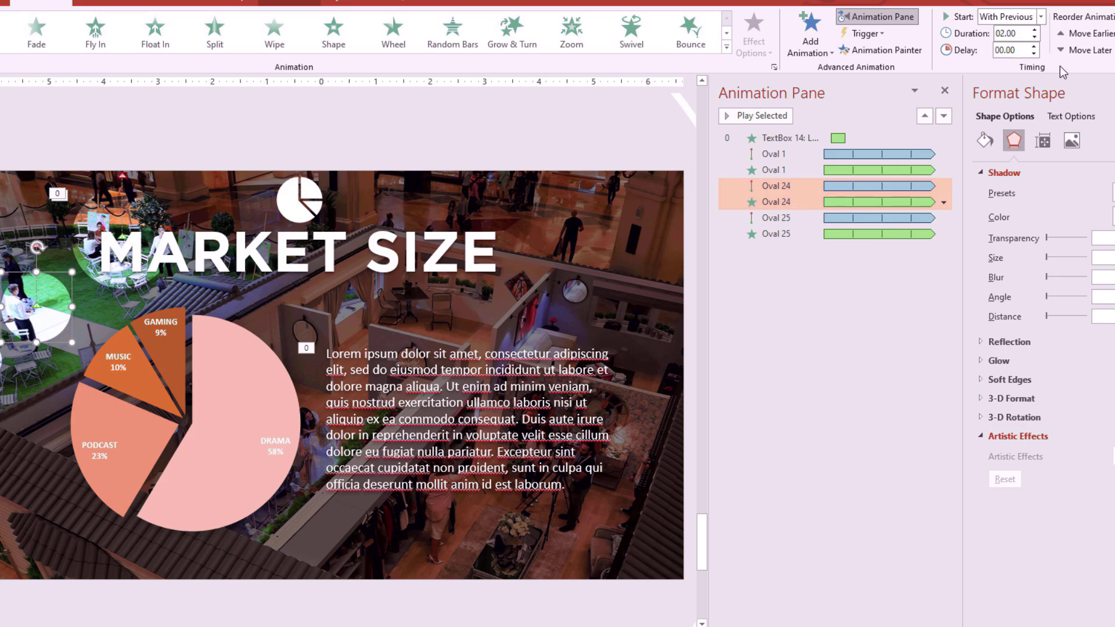
{"action": "left_click", "coordinate": [1036, 49]}
{"action": "left_click", "coordinate": [1035, 47]}
- Set Oval 25's animation delay to 01.00
{"action": "left_click", "coordinate": [88, 239]}
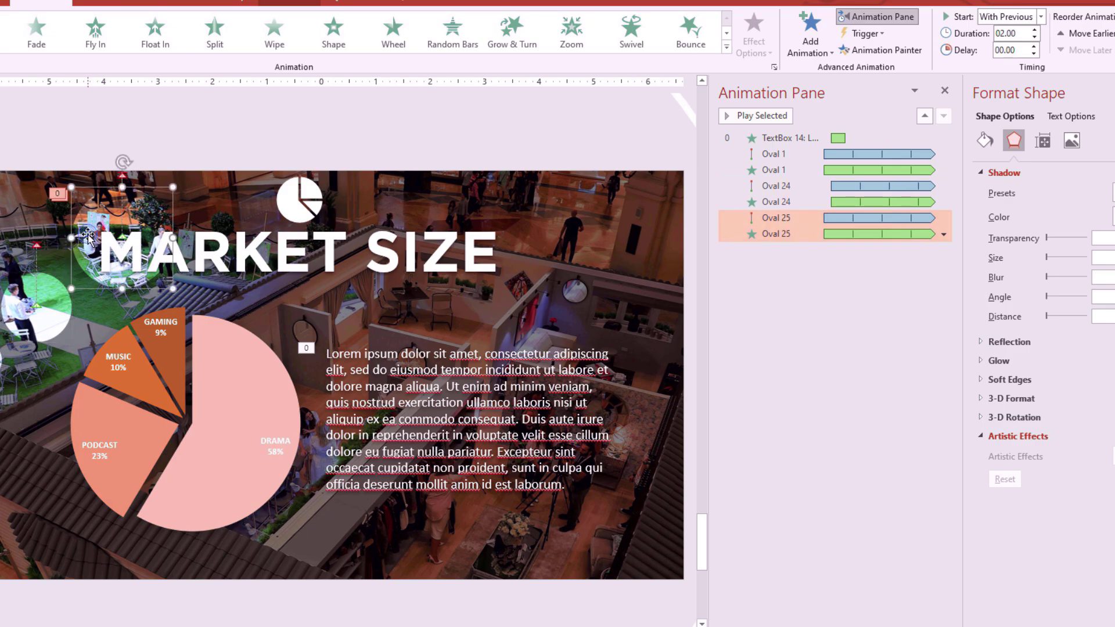
{"action": "left_click", "coordinate": [1035, 47]}
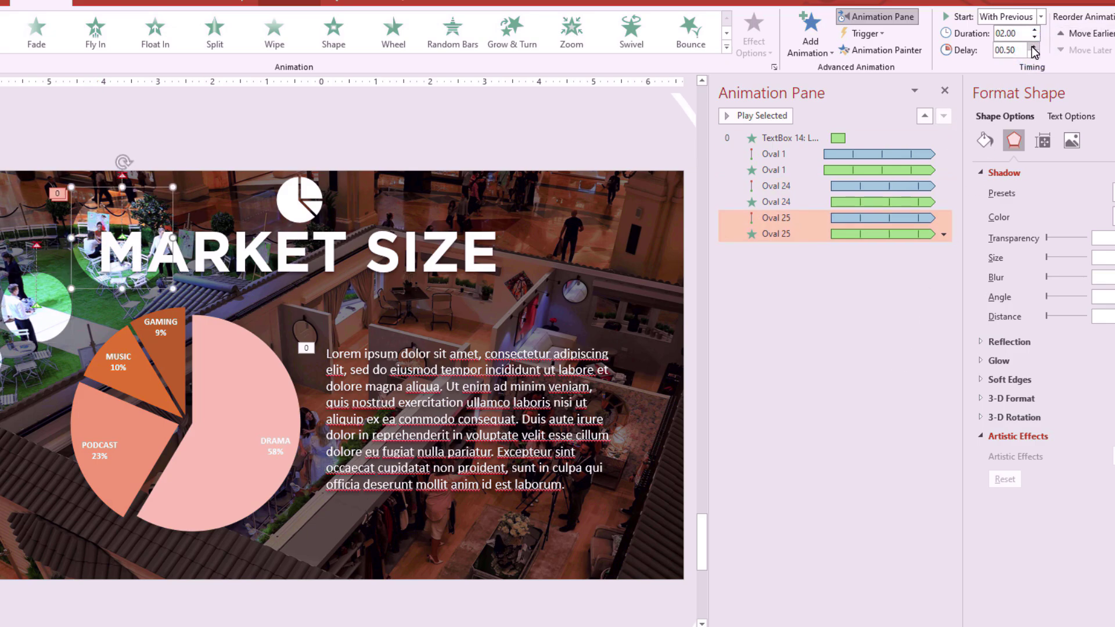
{"action": "left_click", "coordinate": [1034, 48]}
{"action": "left_click", "coordinate": [1034, 48]}
{"action": "left_click", "coordinate": [837, 360]}
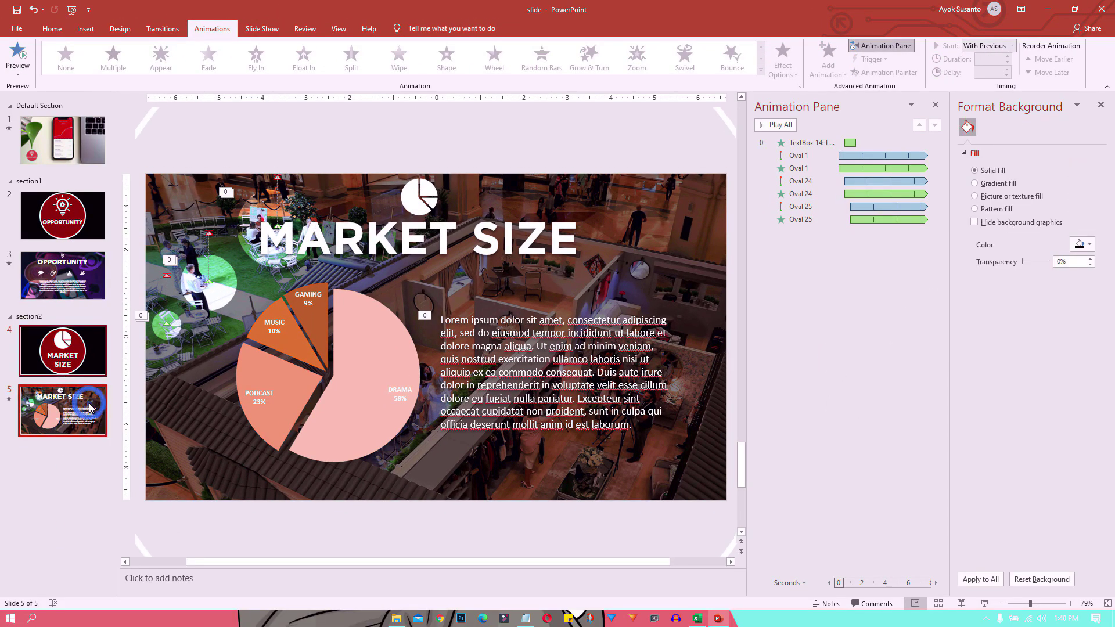
- Insert a Section Zoom linking to section2 (Market Size) on the title slide
{"action": "left_click", "coordinate": [78, 146]}
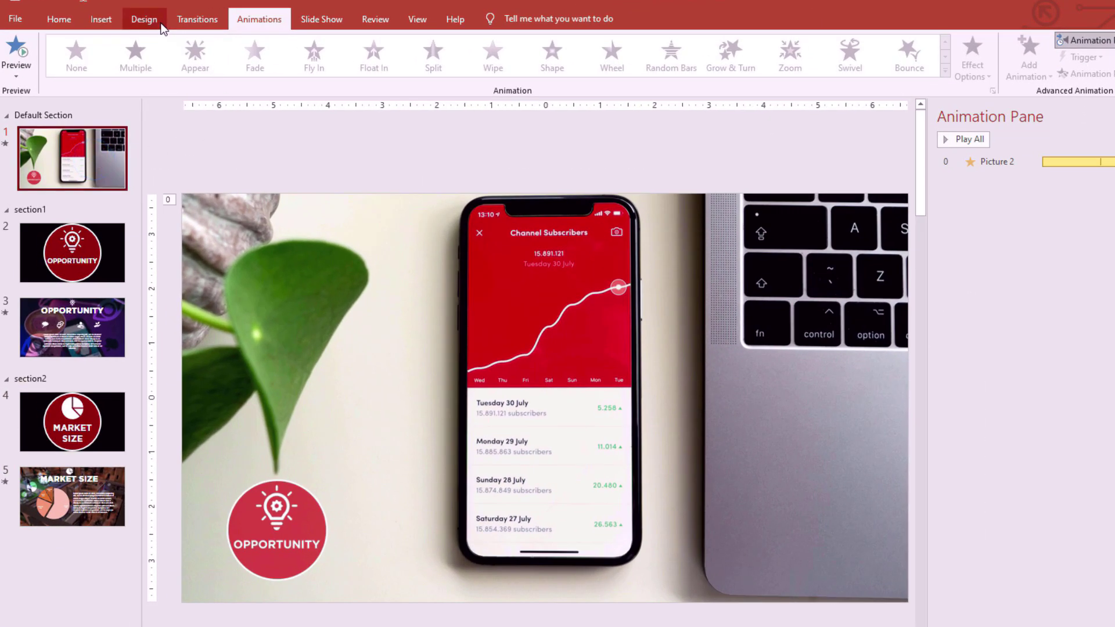
{"action": "left_click", "coordinate": [99, 19]}
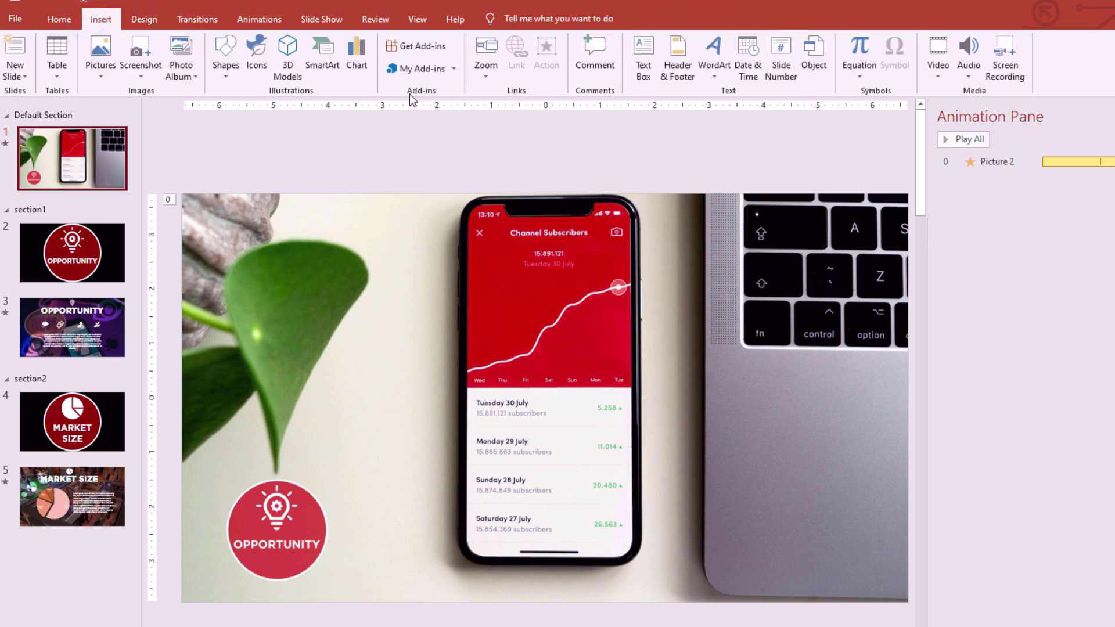
{"action": "left_click", "coordinate": [483, 68]}
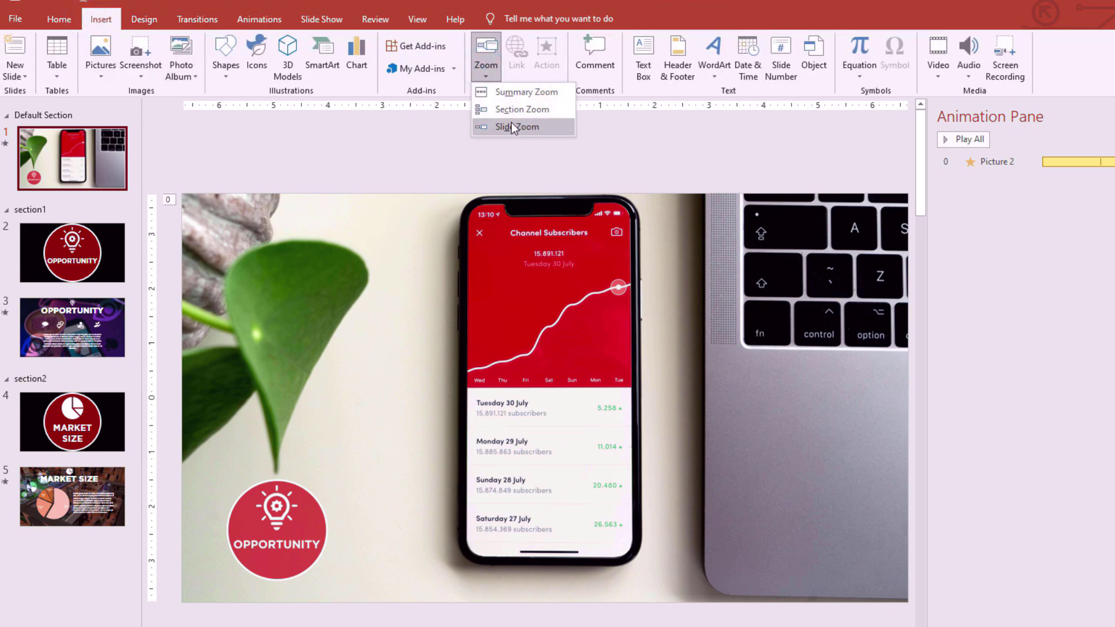
{"action": "left_click", "coordinate": [521, 111]}
{"action": "left_click", "coordinate": [744, 340]}
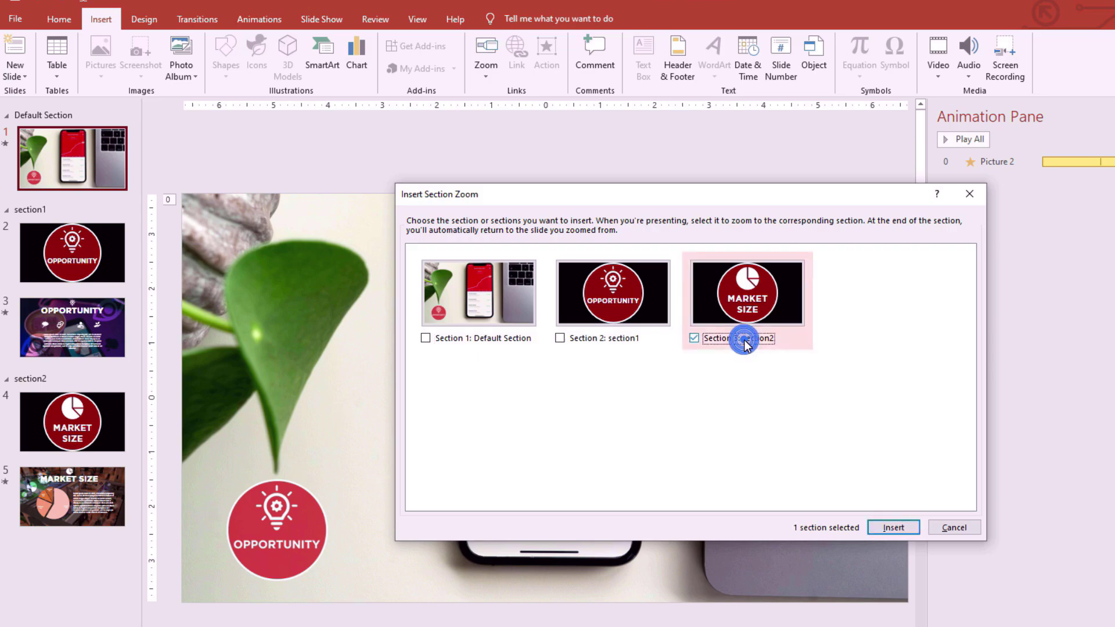
{"action": "left_click", "coordinate": [892, 528]}
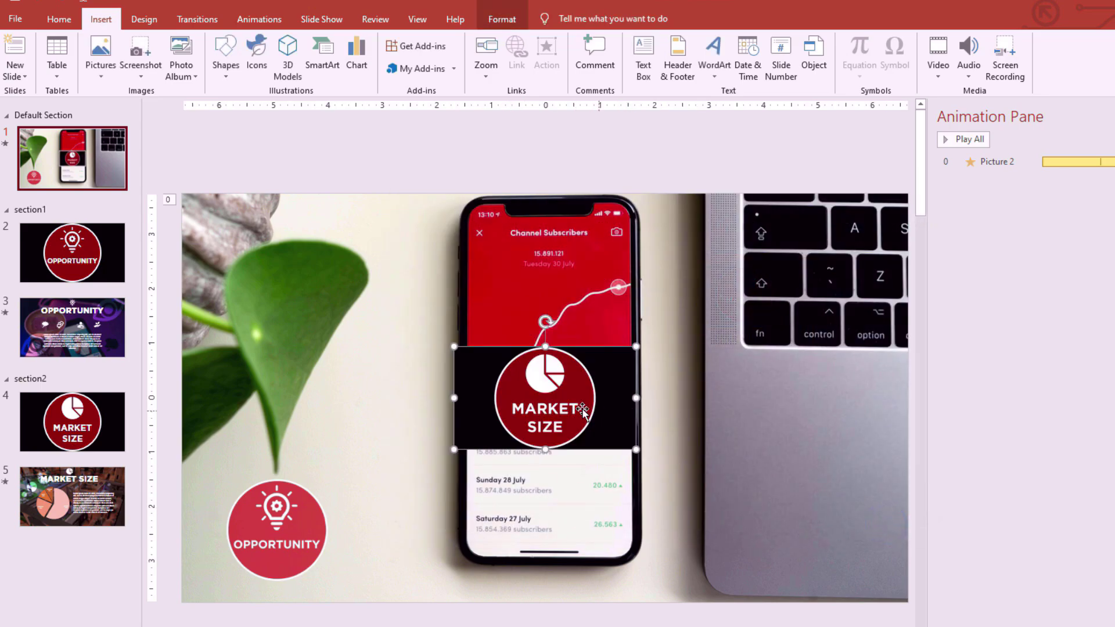
- Move the Market Size zoom left onto the phone and turn on Zoom Background
{"action": "left_click_drag", "start_coordinate": [577, 407], "coordinate": [464, 410]}
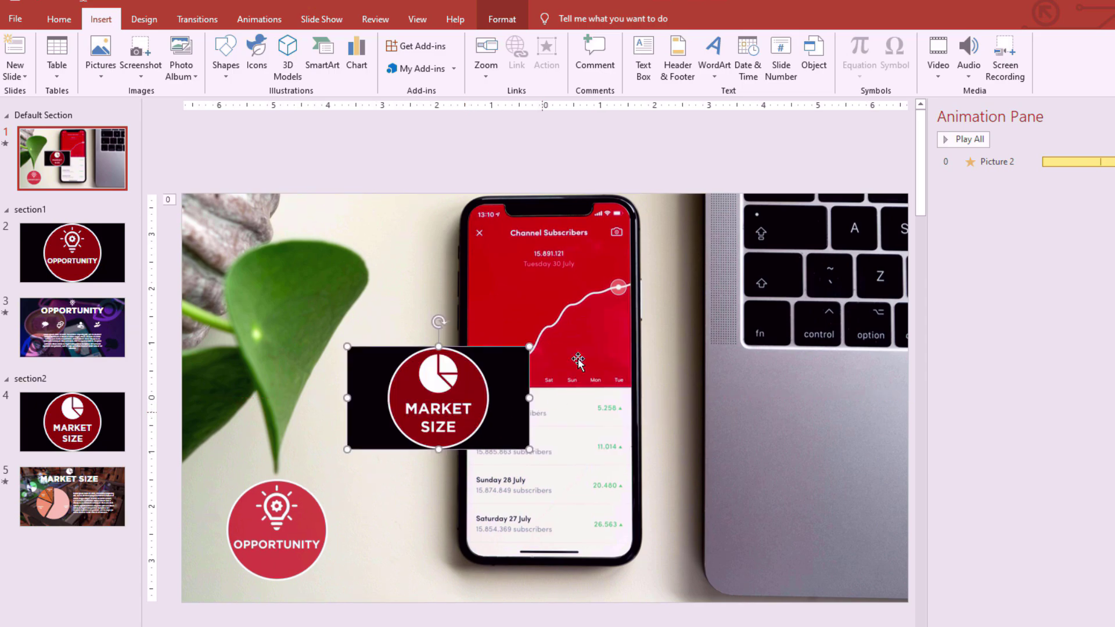
{"action": "right_click", "coordinate": [478, 402]}
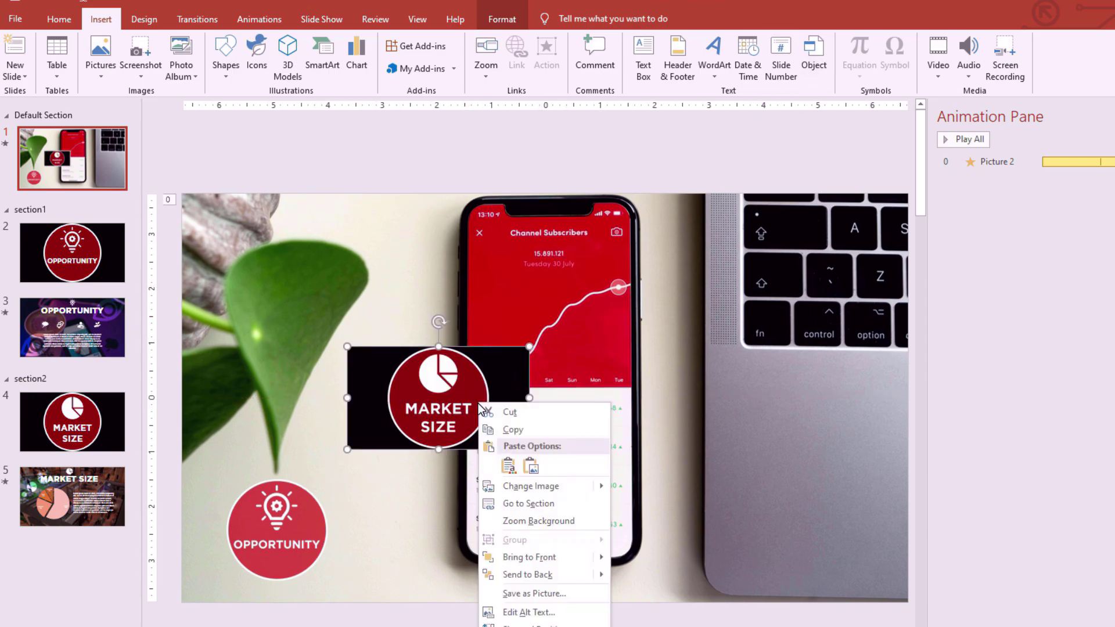
{"action": "left_click", "coordinate": [540, 521]}
{"action": "left_click", "coordinate": [544, 455]}
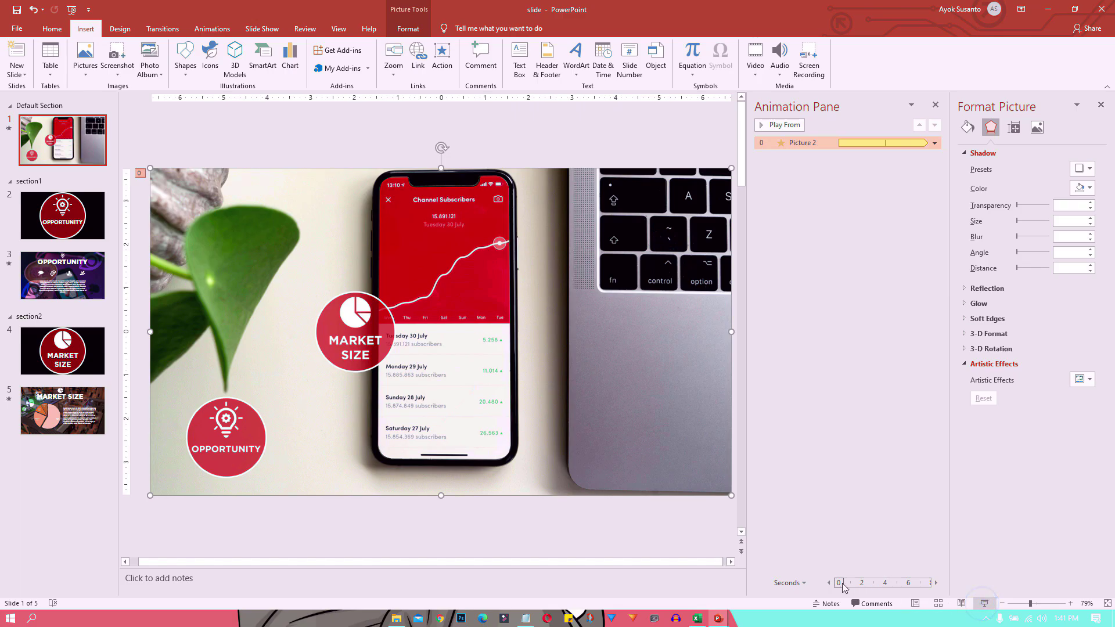
- Play the slide show with F5, follow the Market Size zoom, then Esc back to editing
{"action": "key", "text": "F5"}
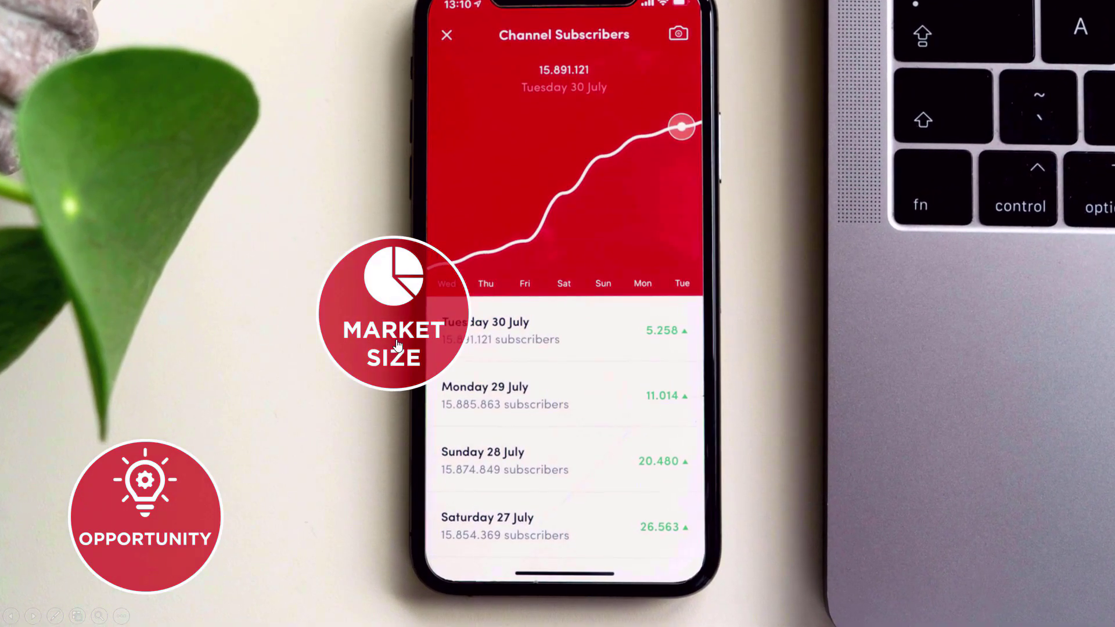
{"action": "left_click", "coordinate": [397, 345]}
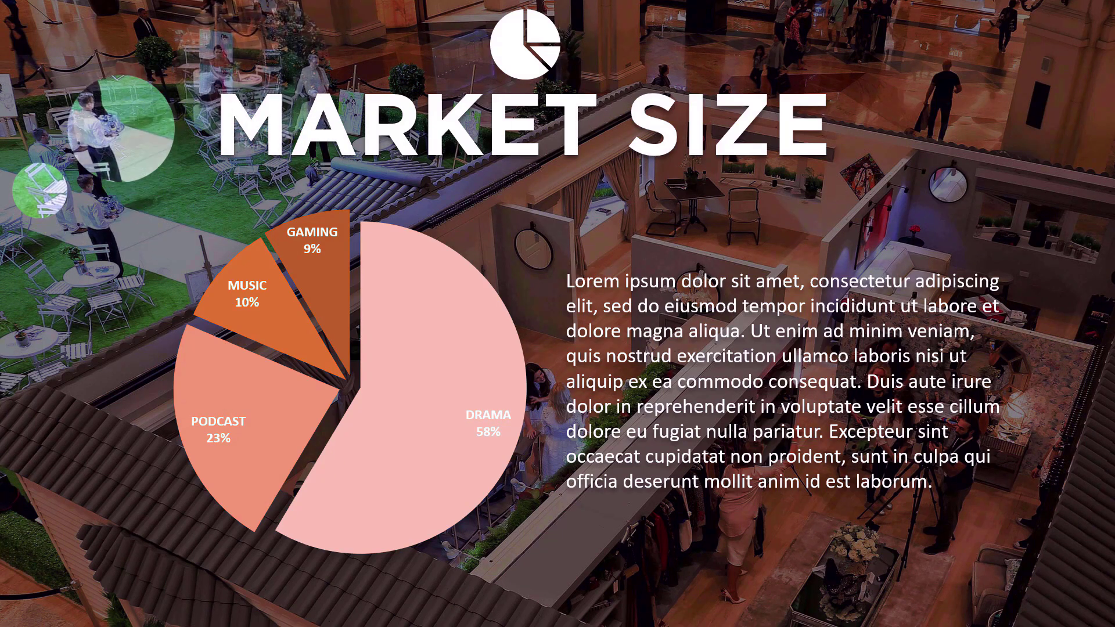
{"action": "key", "text": "Escape"}
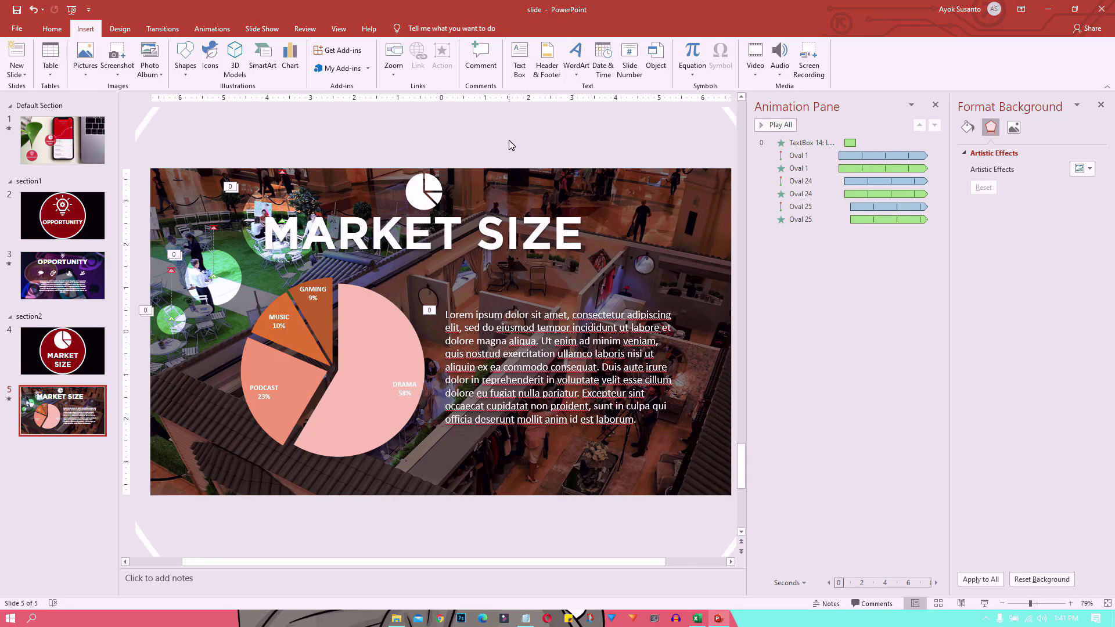
- Add a new section named section3 after slide 5
{"action": "right_click", "coordinate": [48, 471]}
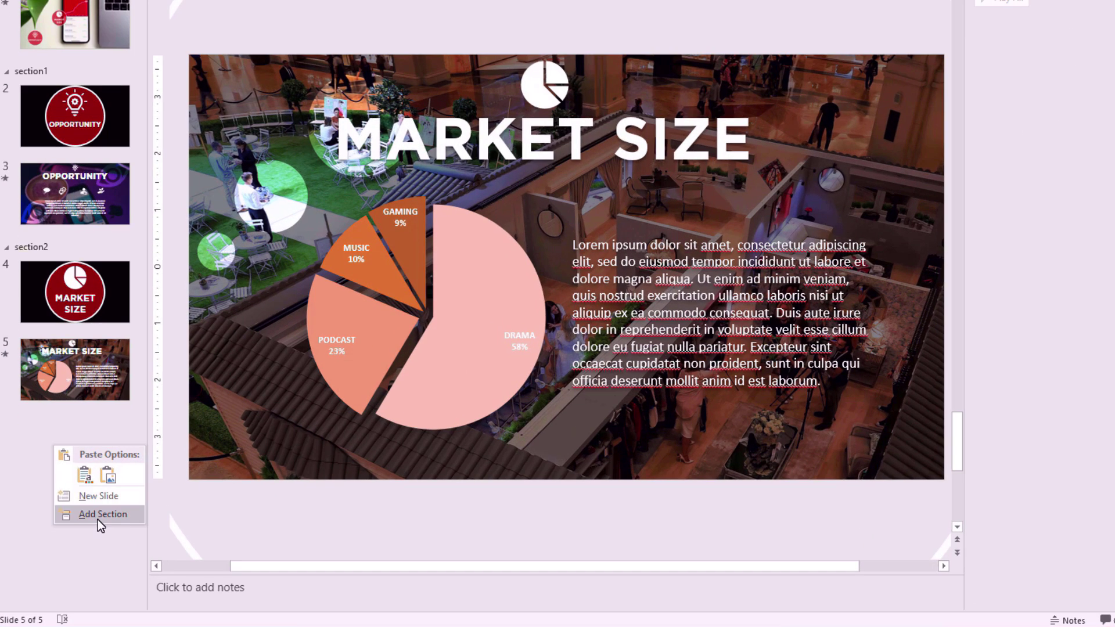
{"action": "left_click", "coordinate": [63, 517]}
{"action": "type", "text": "section3"}
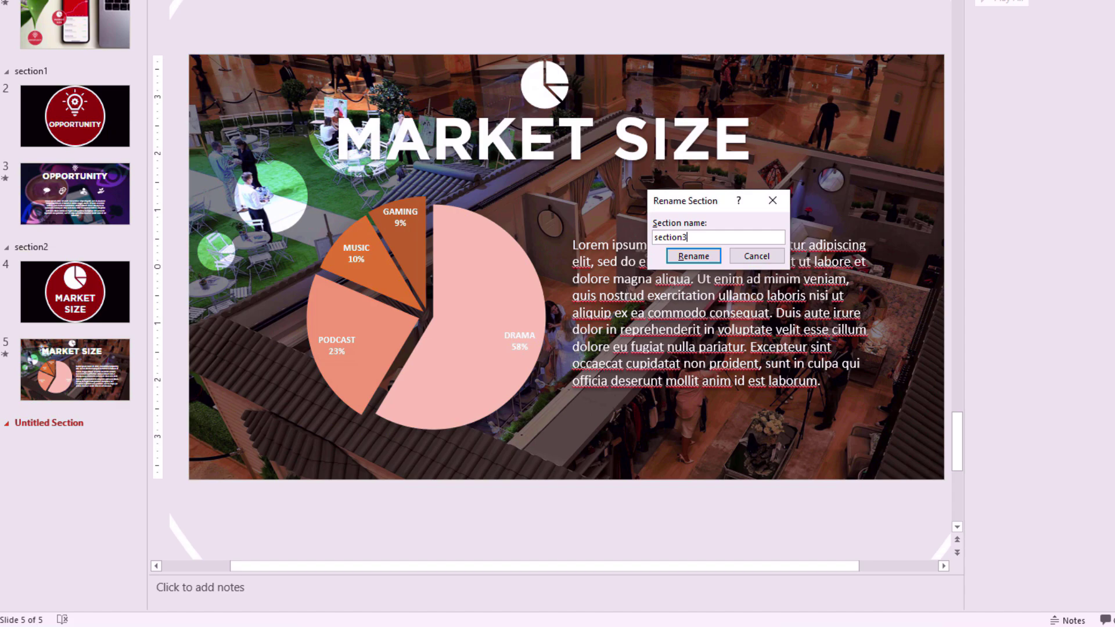
{"action": "key", "text": "Return"}
- Copy slides 4 and 5 and paste them into section3
{"action": "right_click", "coordinate": [21, 441]}
{"action": "left_click", "coordinate": [18, 459]}
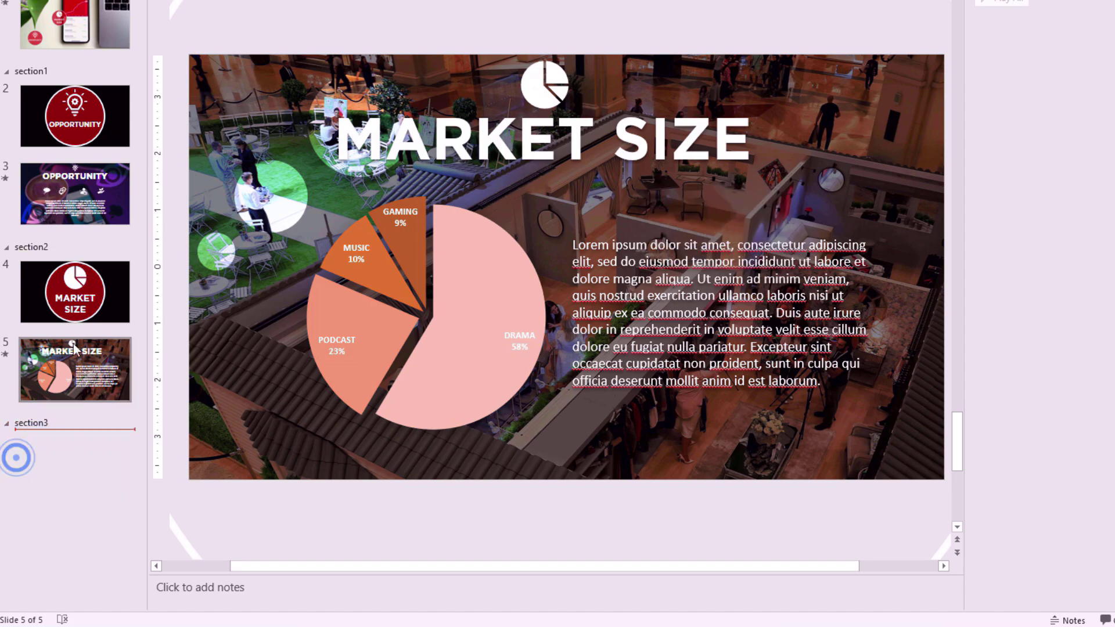
{"action": "left_click", "coordinate": [95, 336]}
{"action": "left_click", "coordinate": [120, 269]}
{"action": "left_click", "coordinate": [92, 354], "text": "shift"}
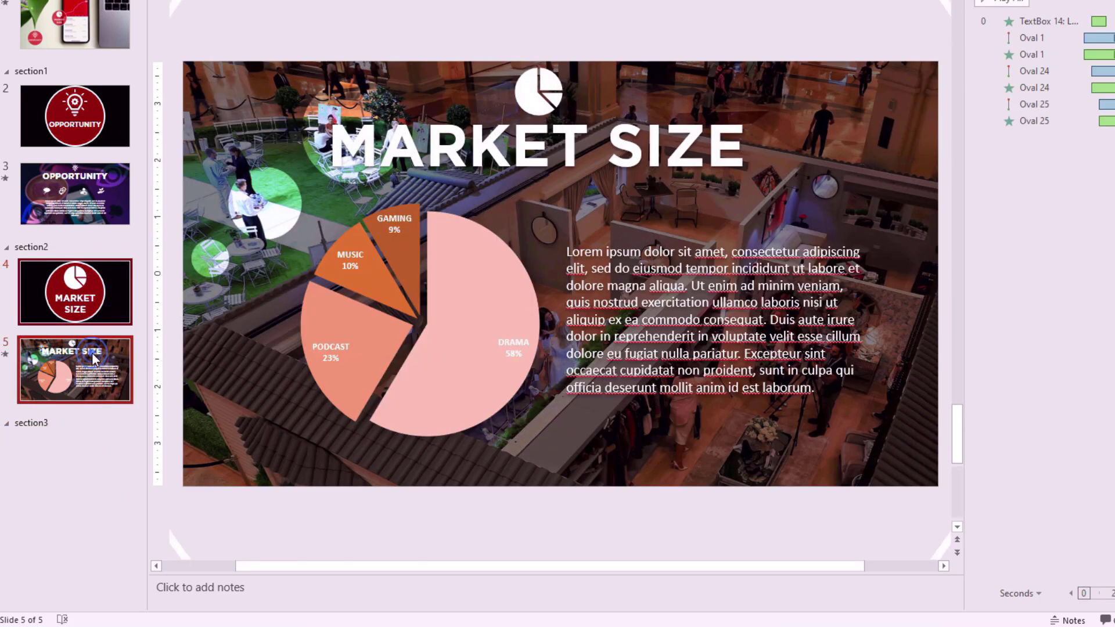
{"action": "right_click", "coordinate": [92, 354]}
{"action": "left_click", "coordinate": [125, 382]}
{"action": "left_click", "coordinate": [37, 447]}
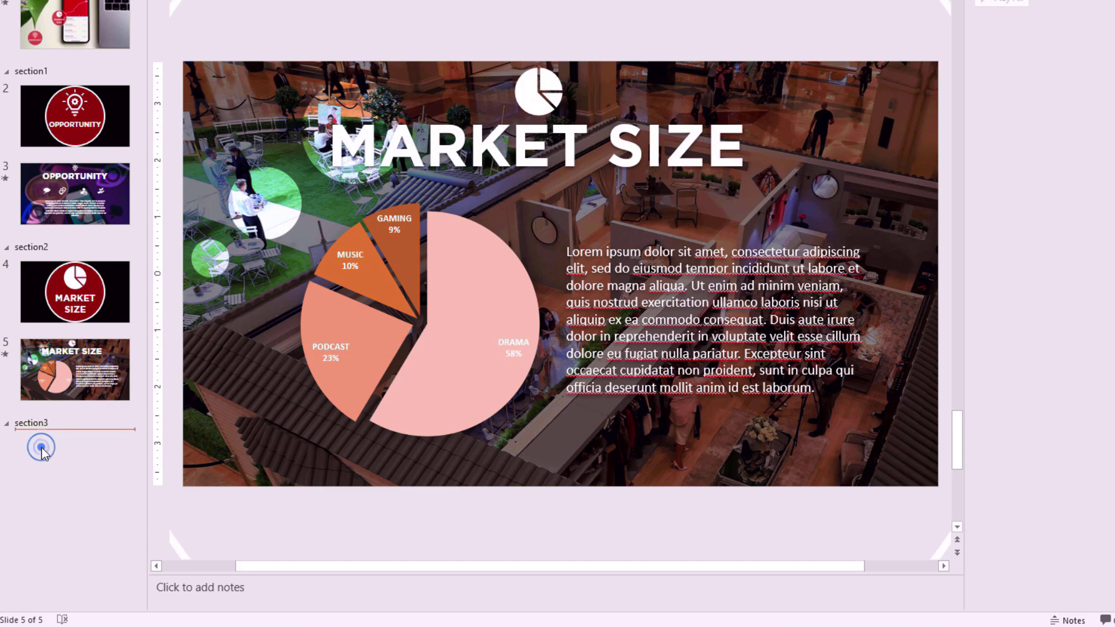
{"action": "right_click", "coordinate": [45, 450]}
{"action": "left_click", "coordinate": [93, 477]}
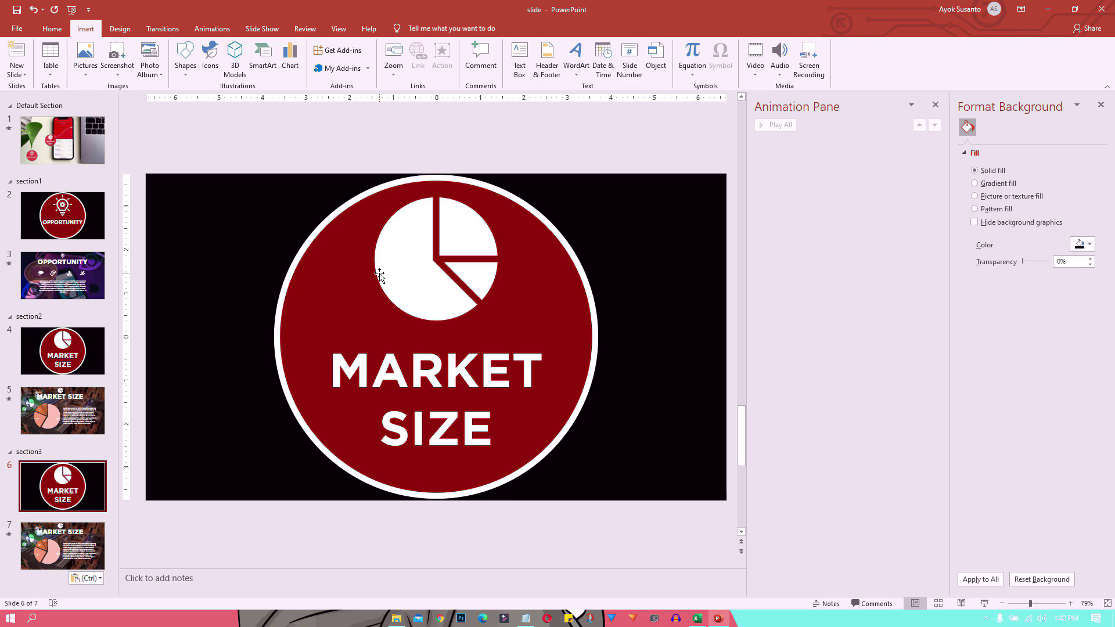
- Replace the pie-chart icon with a head-with-gears icon and select the word MARKET
{"action": "key", "text": "Delete"}
{"action": "left_click", "coordinate": [210, 55]}
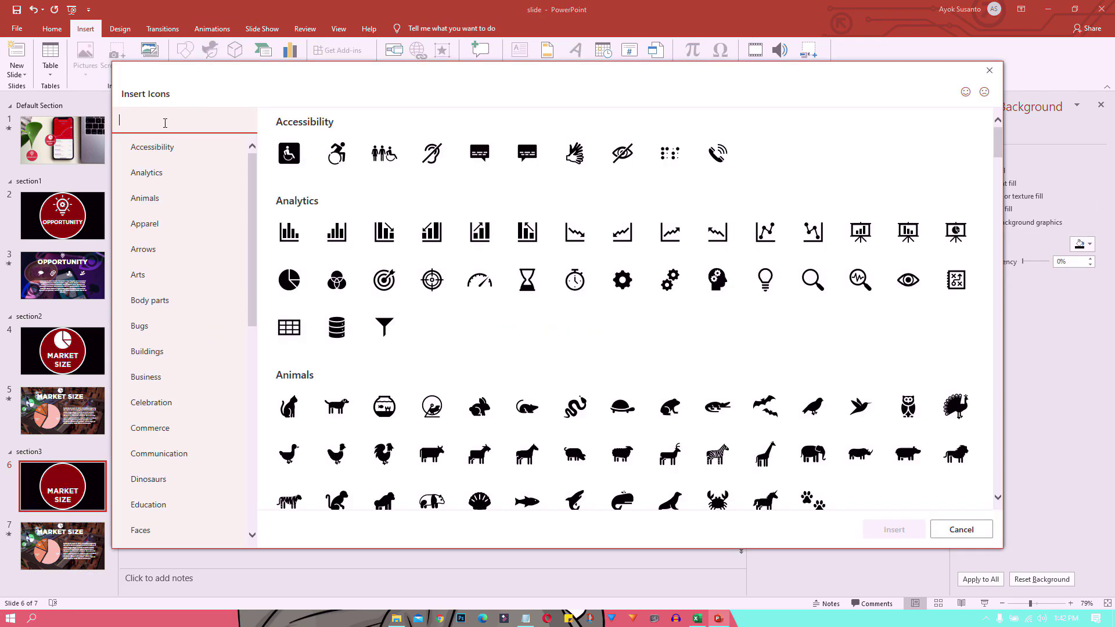
{"action": "left_click", "coordinate": [889, 528]}
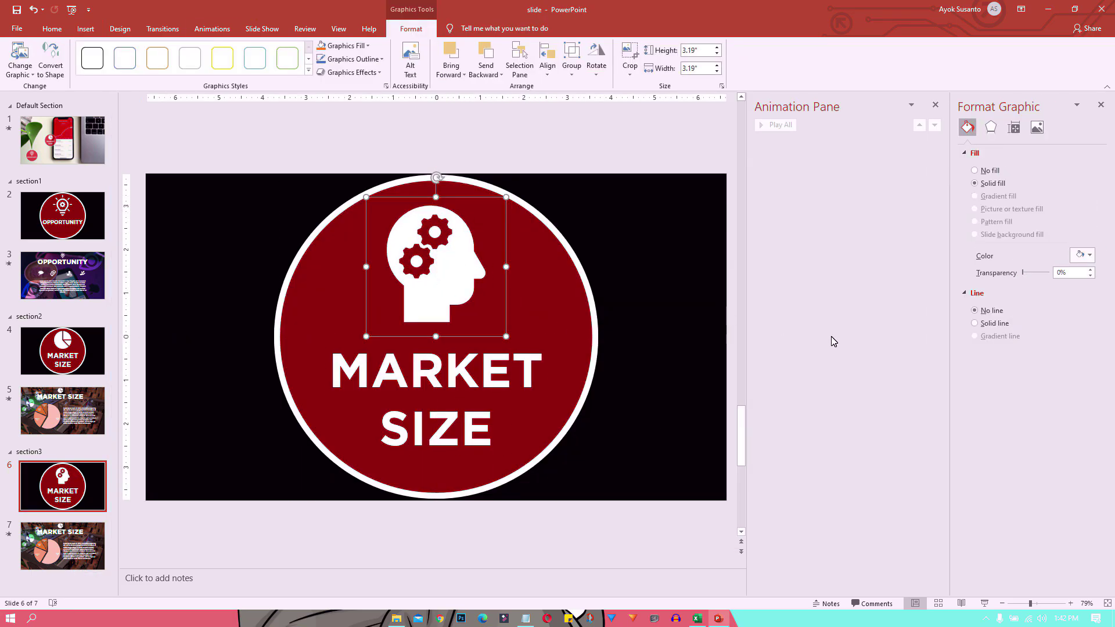
{"action": "left_click", "coordinate": [833, 338]}
{"action": "left_click", "coordinate": [538, 366]}
{"action": "left_click_drag", "start_coordinate": [536, 363], "coordinate": [328, 367]}
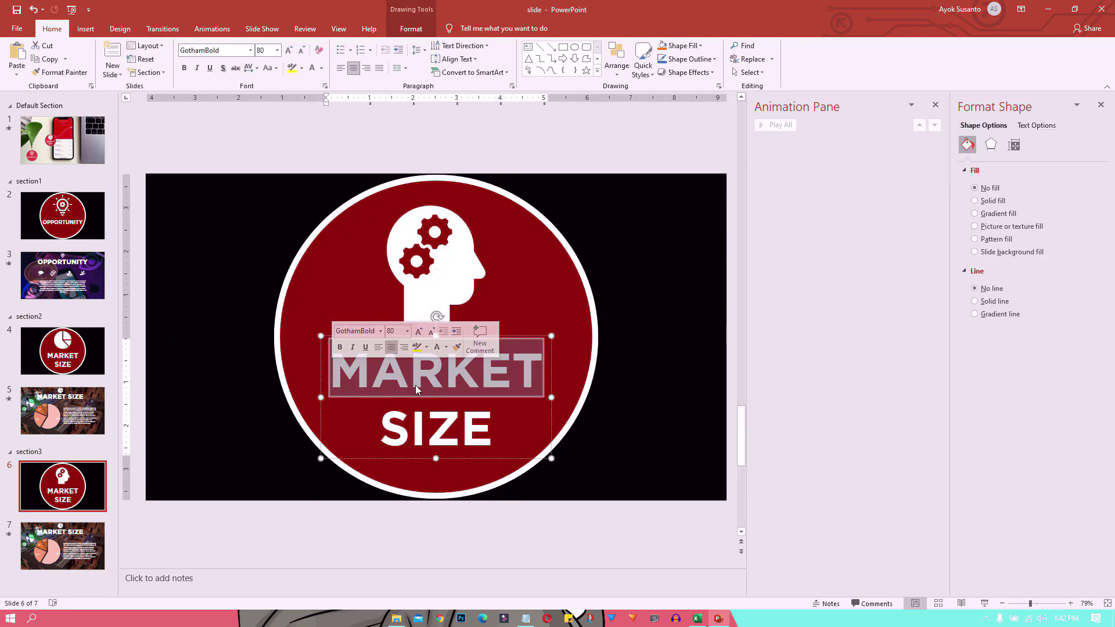
- Retype the title as ACTION PLAN and widen its text box
{"action": "type", "text": "ACTION"}
{"action": "key", "text": "Right"}
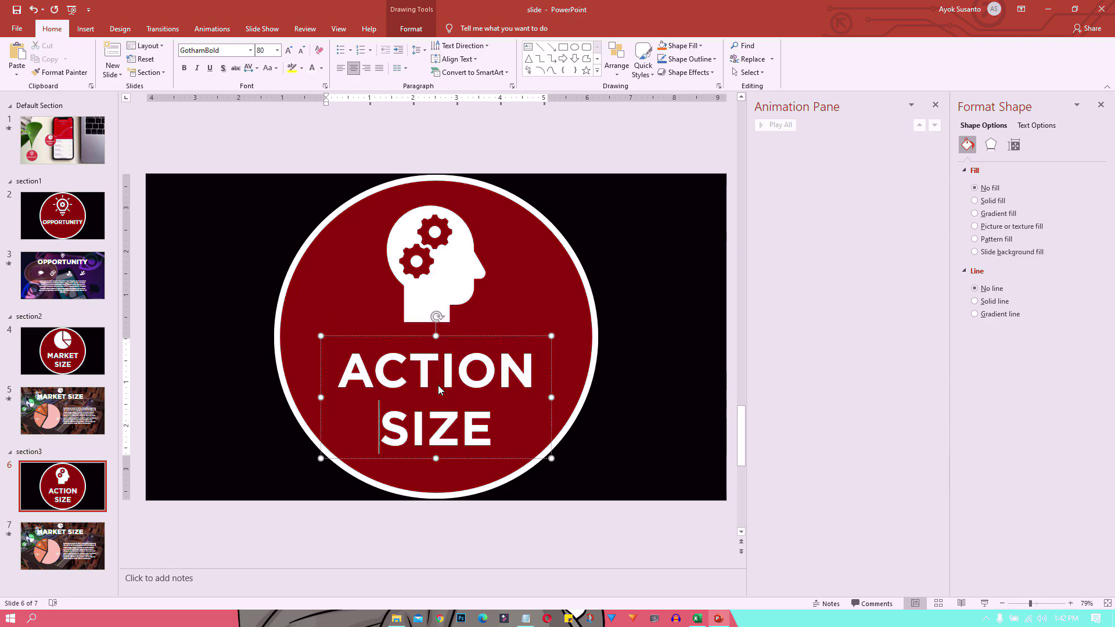
{"action": "key", "text": "shift+Right"}
{"action": "key", "text": "shift+Right"}
{"action": "key", "text": "shift+Right"}
{"action": "key", "text": "shift+Right"}
{"action": "type", "text": "PLAN"}
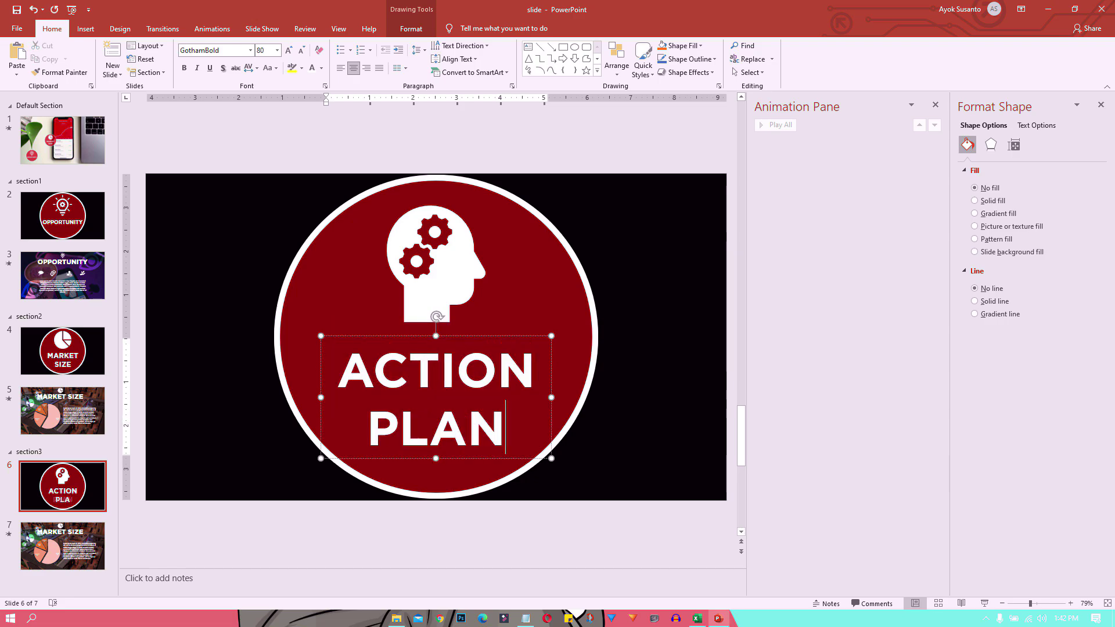
{"action": "left_click", "coordinate": [629, 392]}
{"action": "left_click", "coordinate": [530, 372]}
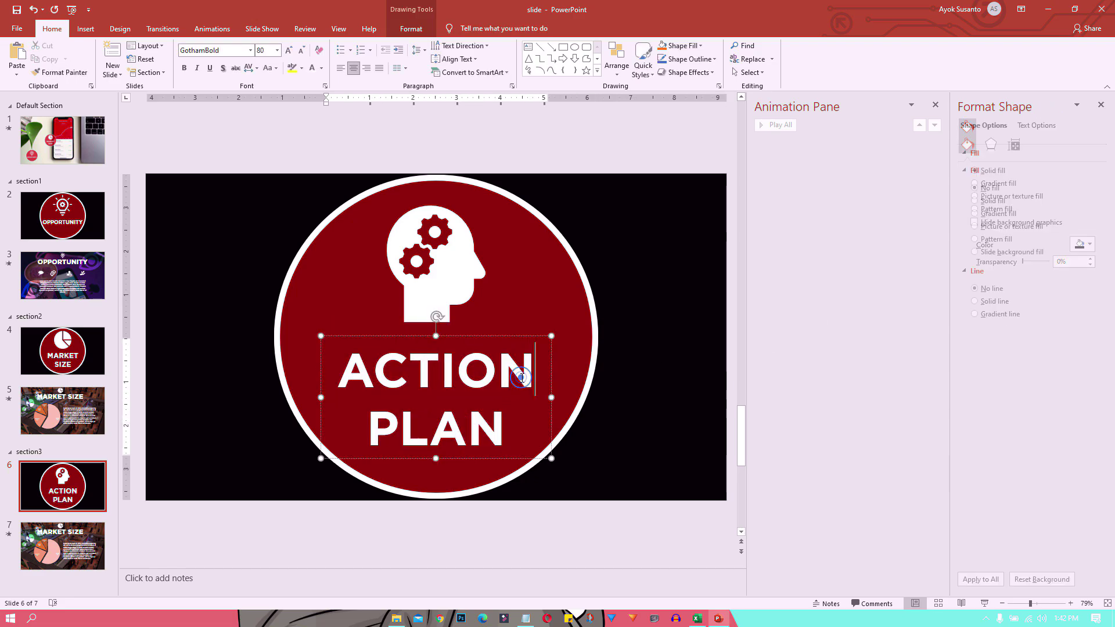
{"action": "left_click", "coordinate": [552, 397]}
{"action": "left_click_drag", "start_coordinate": [551, 398], "coordinate": [718, 395]}
- Break ACTION PLAN onto two lines before PLAN inside the red circle
{"action": "left_click", "coordinate": [562, 375]}
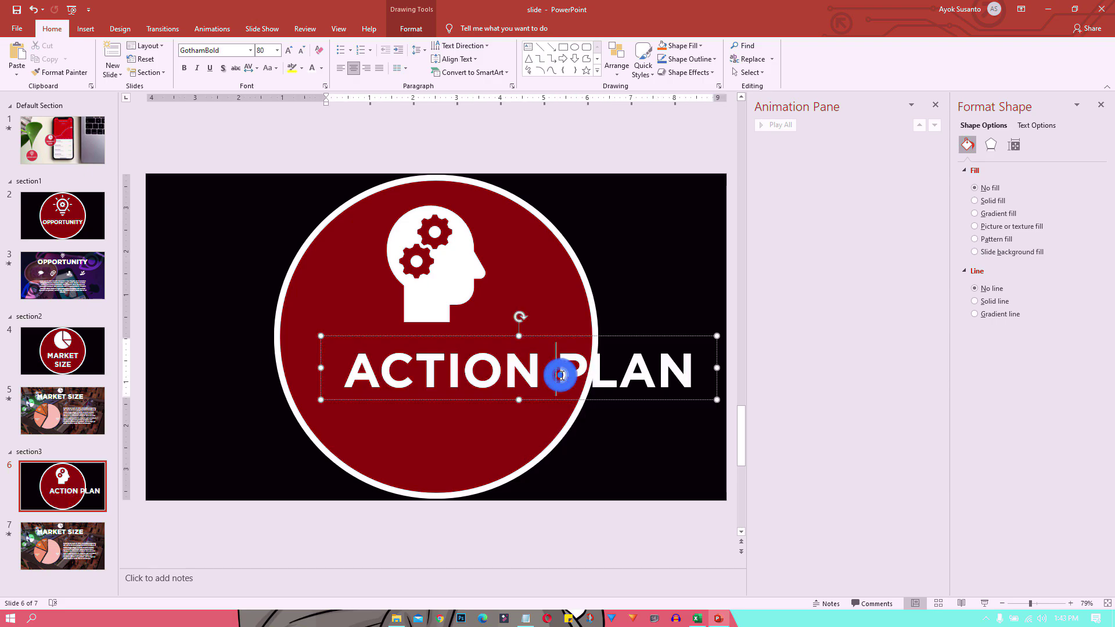
{"action": "key", "text": "BackSpace"}
{"action": "key", "text": "Return"}
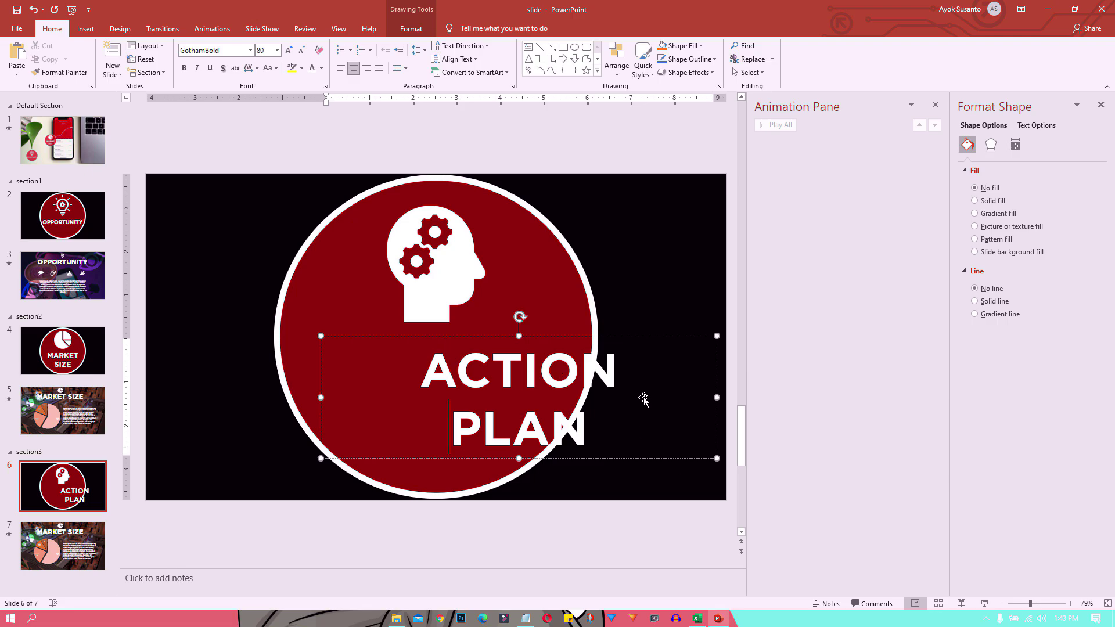
{"action": "key", "text": "BackSpace"}
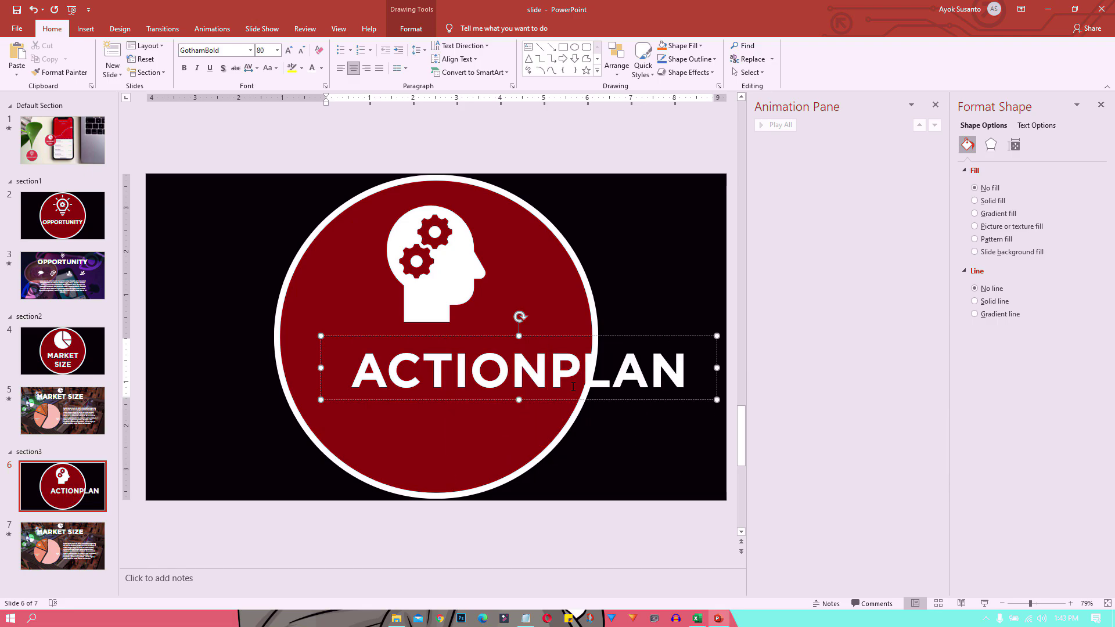
{"action": "scroll", "coordinate": [573, 387], "scroll_direction": "down", "scroll_amount": 2}
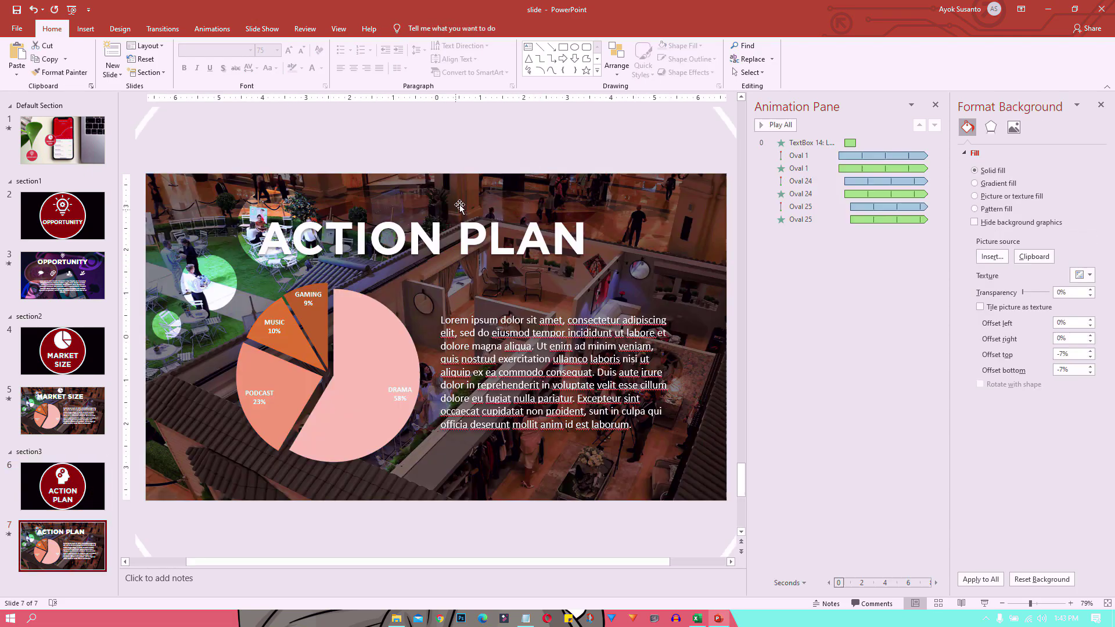
- Delete the green circles, pie chart and overlay photo from slide 7
{"action": "left_click_drag", "start_coordinate": [325, 177], "coordinate": [171, 326]}
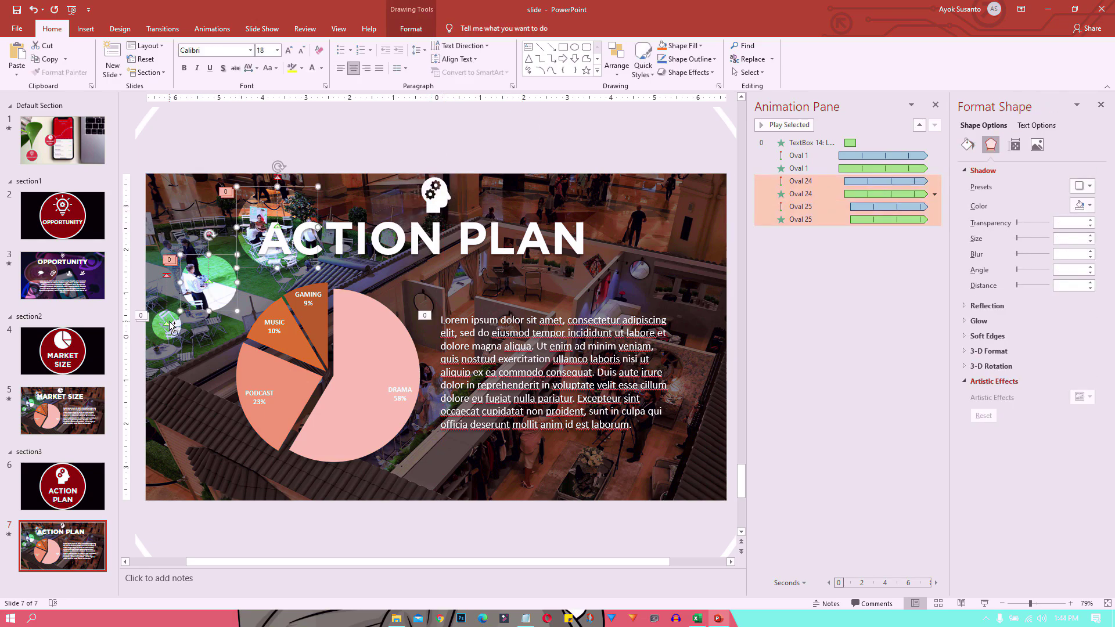
{"action": "key", "text": "Delete"}
{"action": "left_click", "coordinate": [402, 347]}
{"action": "key", "text": "Delete"}
{"action": "left_click", "coordinate": [704, 500]}
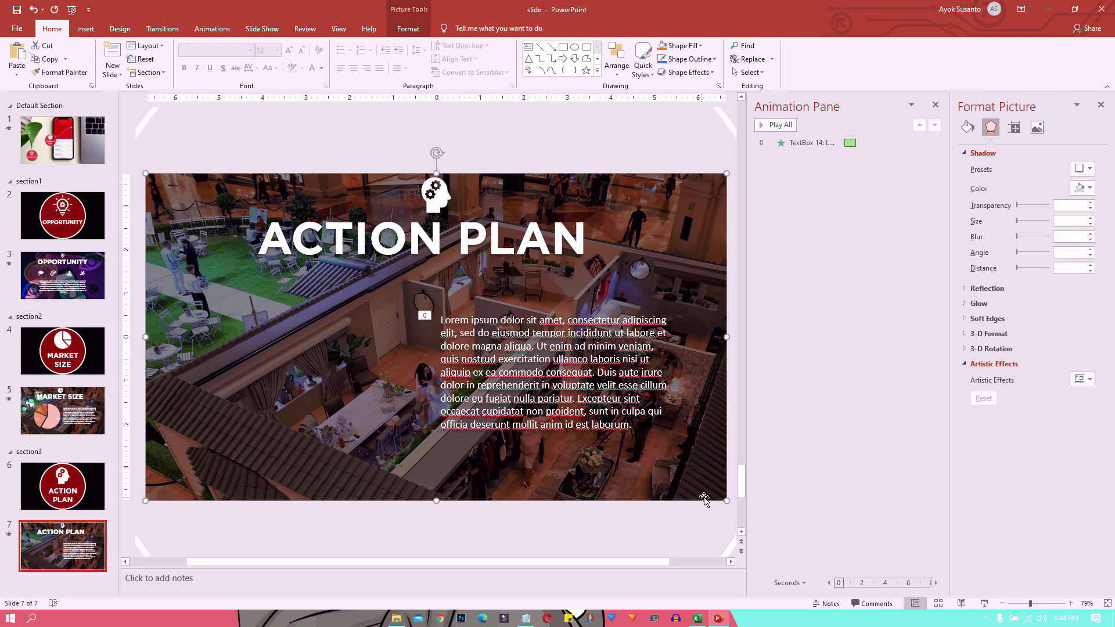
{"action": "key", "text": "Delete"}
- Fill the slide background with picture image 3 from a file
{"action": "left_click", "coordinate": [320, 395]}
{"action": "left_click", "coordinate": [968, 125]}
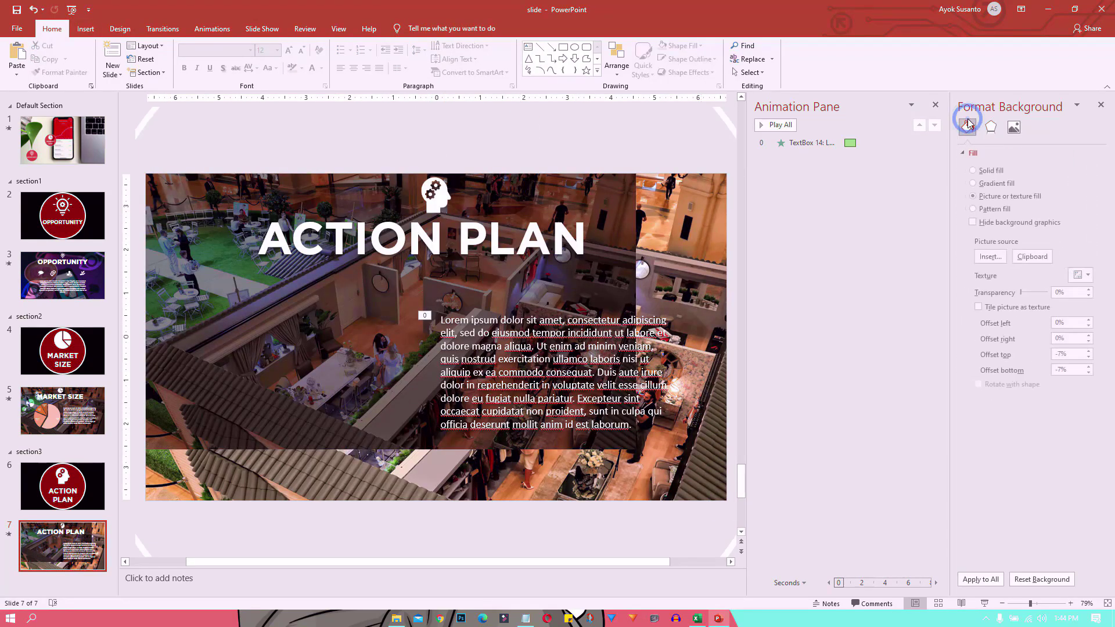
{"action": "left_click", "coordinate": [990, 256]}
{"action": "left_click", "coordinate": [435, 286]}
{"action": "left_click", "coordinate": [440, 131]}
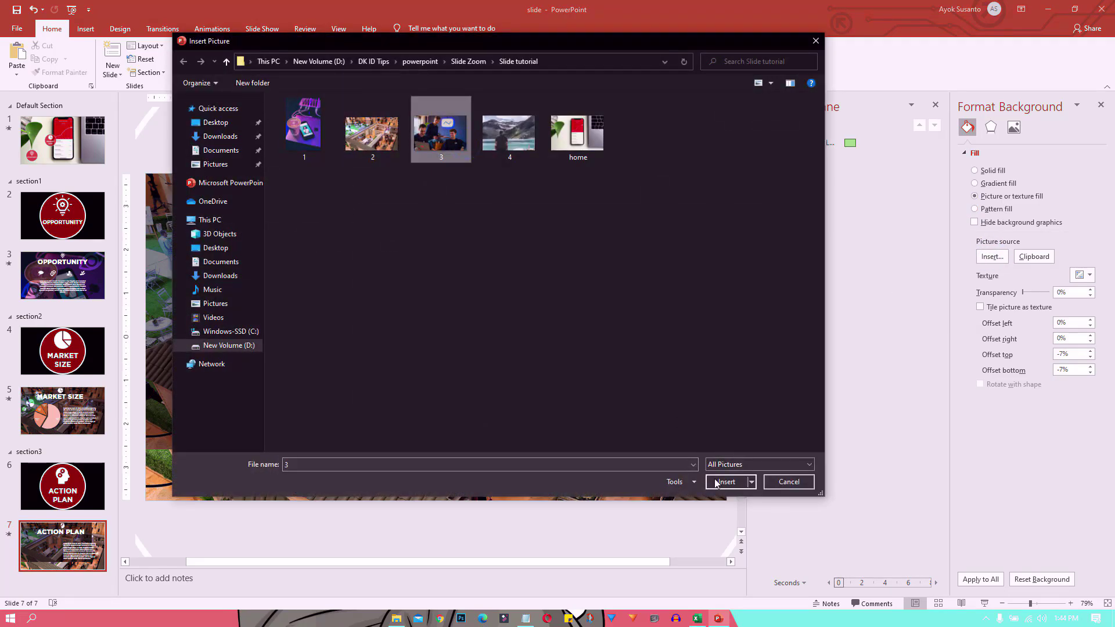
{"action": "left_click", "coordinate": [716, 482]}
- Change the slide picture to image 3 and set its brightness to -40
{"action": "right_click", "coordinate": [294, 382]}
{"action": "left_click", "coordinate": [415, 453]}
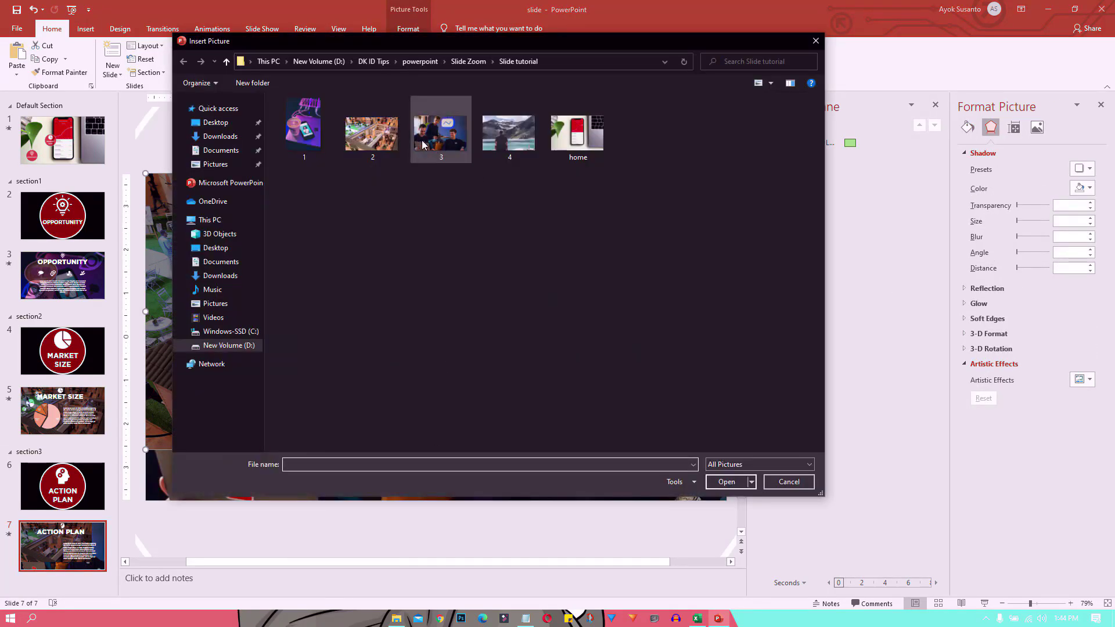
{"action": "double_click", "coordinate": [422, 145]}
{"action": "left_click", "coordinate": [1037, 127]}
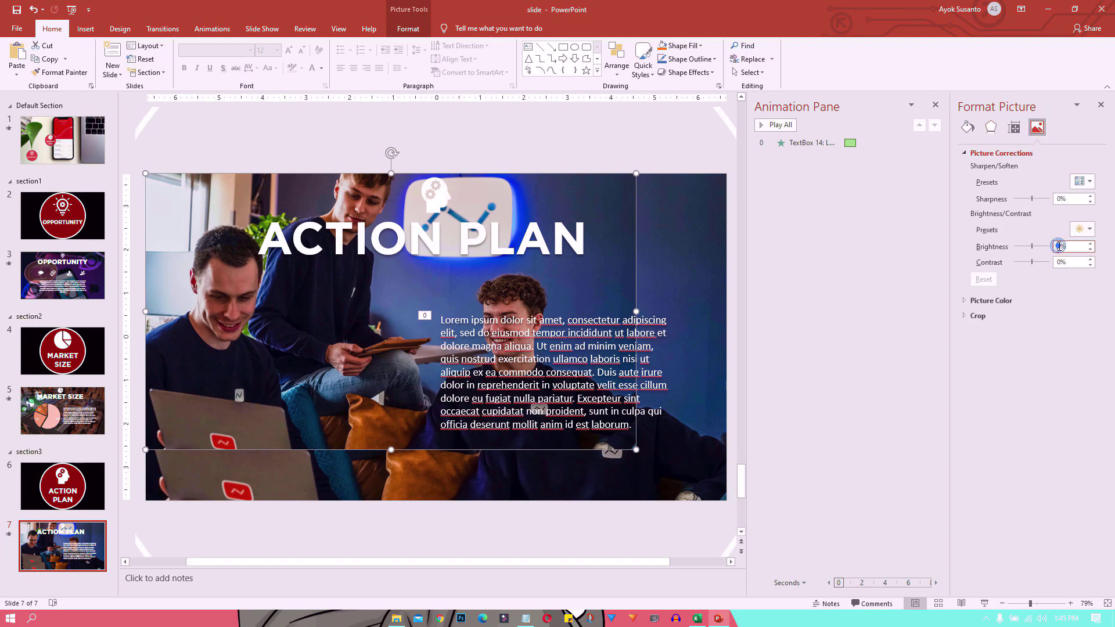
{"action": "type", "text": "-40"}
{"action": "key", "text": "Return"}
- Delete the leftover overlay photo and select the slide photo
{"action": "left_click", "coordinate": [810, 375]}
{"action": "left_click", "coordinate": [642, 459]}
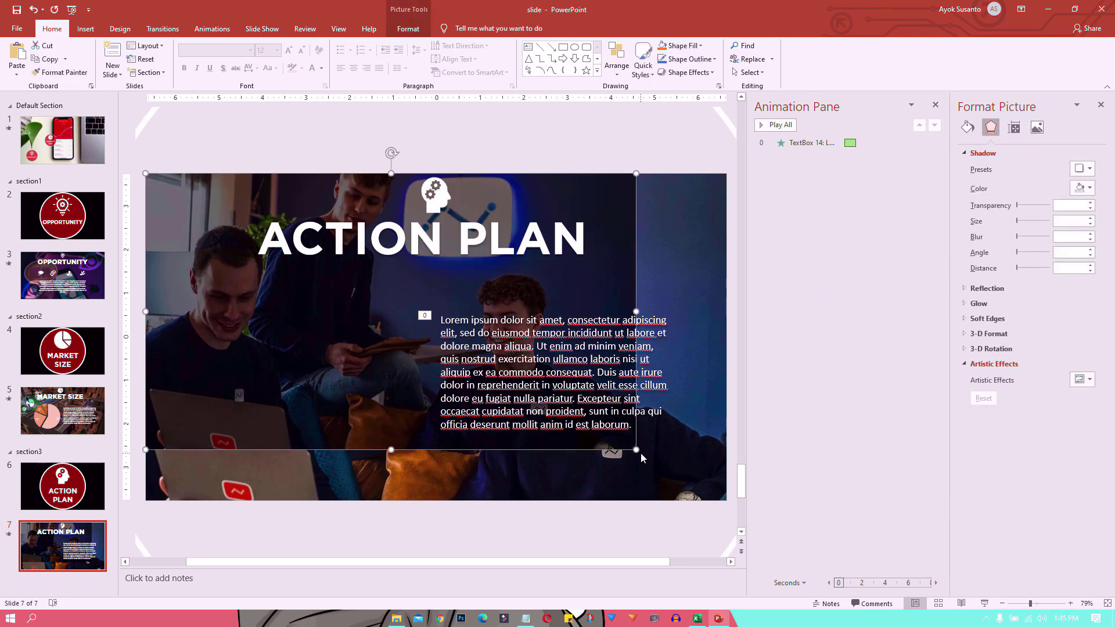
{"action": "key", "text": "Delete"}
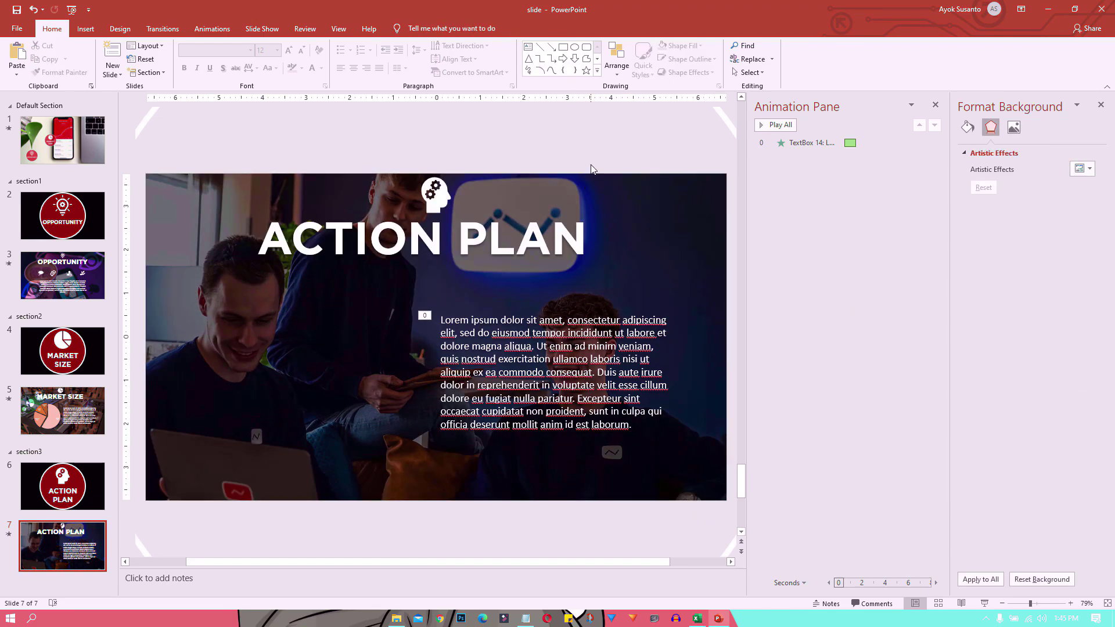
{"action": "left_click", "coordinate": [626, 279]}
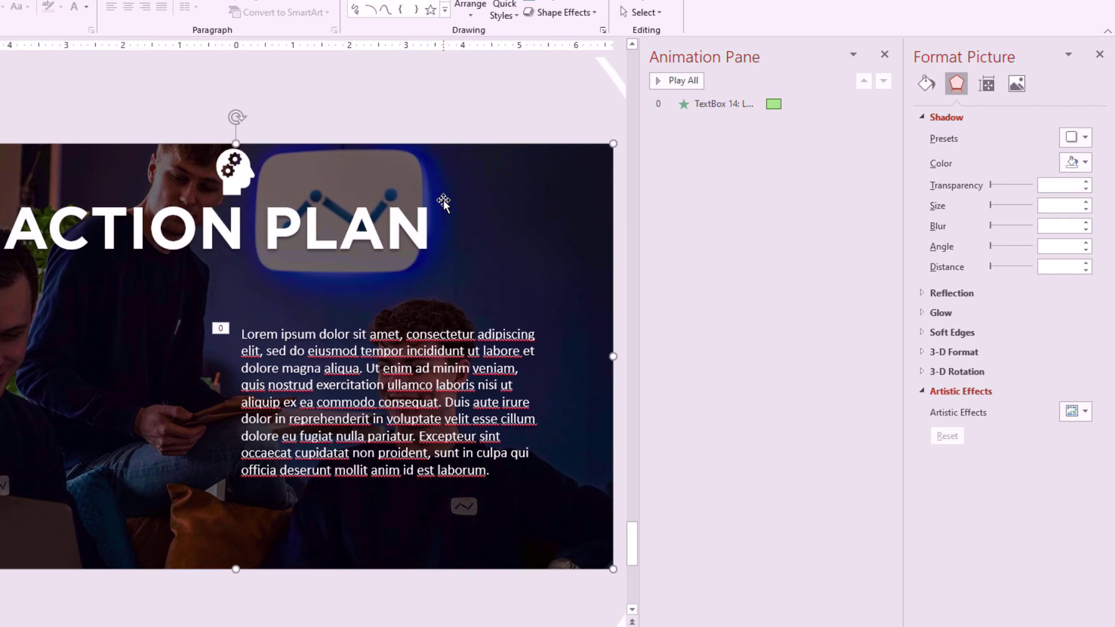
- Give the head-and-gears icon an outer drop shadow preset
{"action": "left_click", "coordinate": [239, 177]}
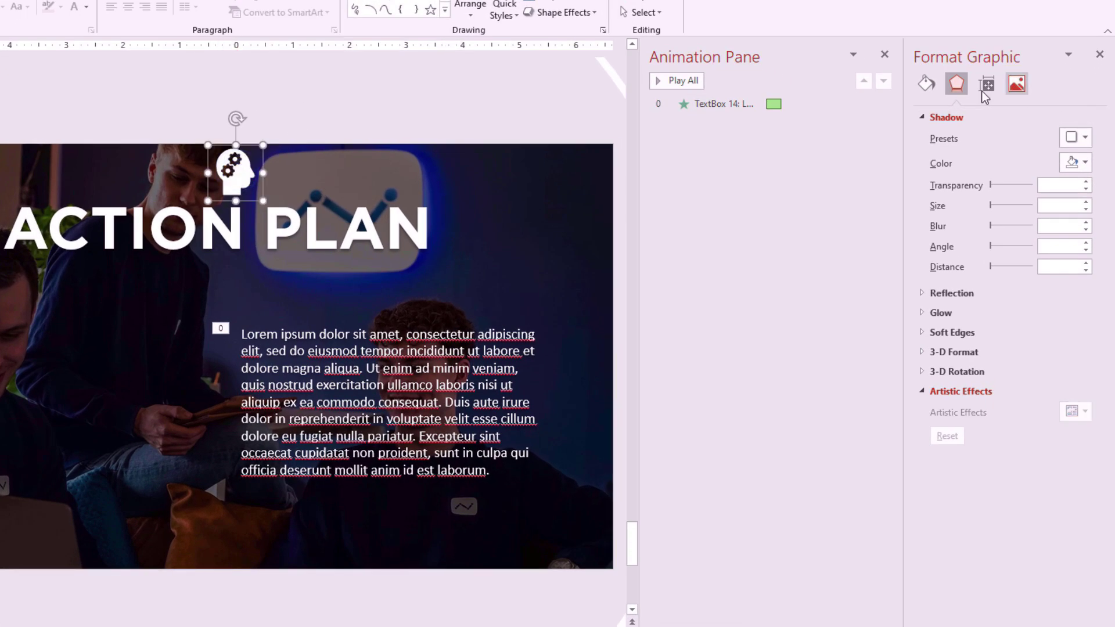
{"action": "left_click", "coordinate": [1076, 138]}
{"action": "left_click", "coordinate": [1050, 242]}
{"action": "left_click", "coordinate": [764, 285]}
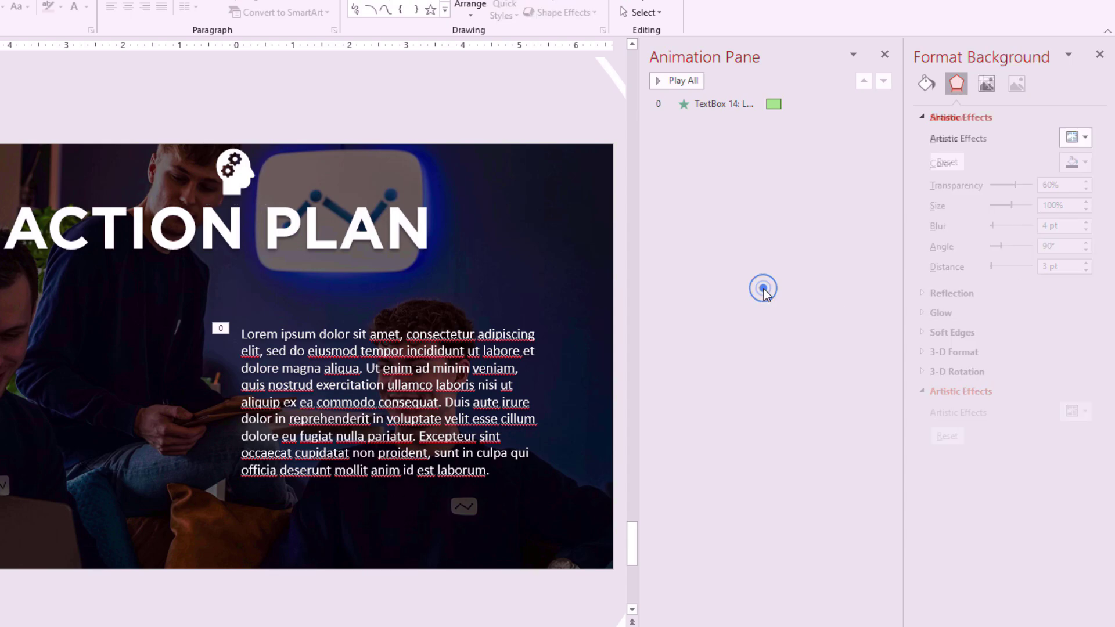
- Apply the same outer drop shadow to the pie icon on the Market Size slide
{"action": "left_click", "coordinate": [199, 97]}
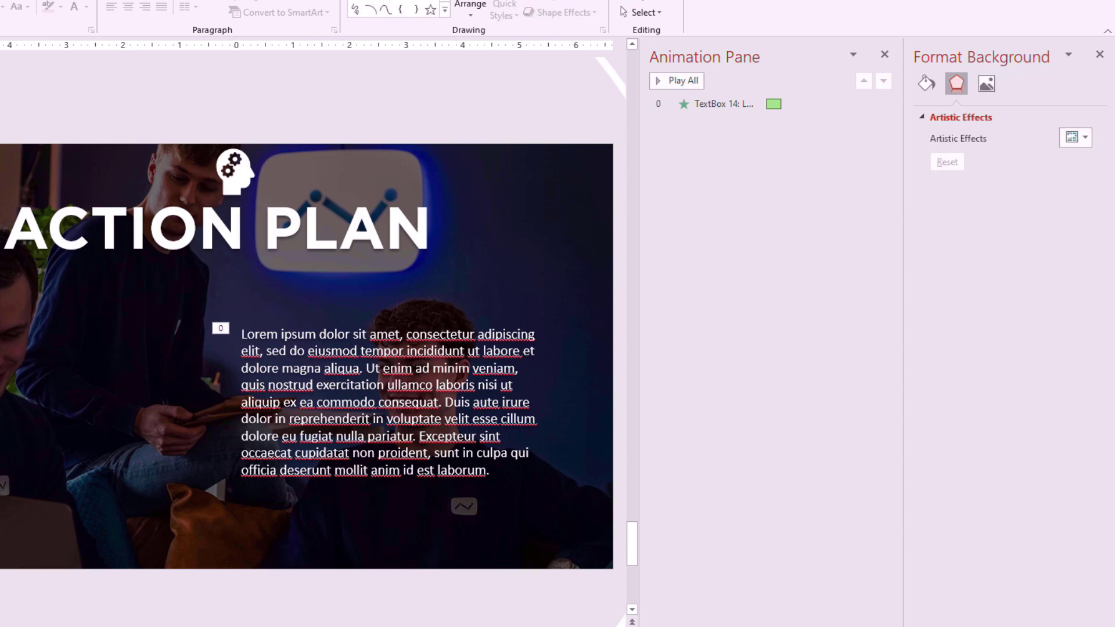
{"action": "scroll", "coordinate": [219, 309], "scroll_direction": "up", "scroll_amount": 1}
{"action": "left_click", "coordinate": [215, 172]}
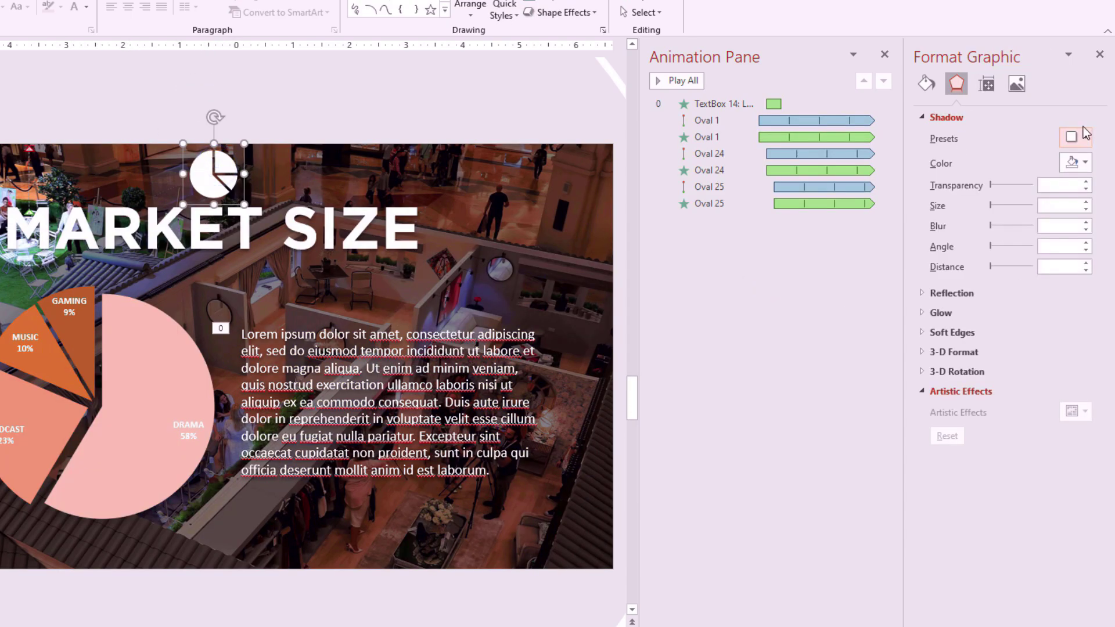
{"action": "left_click", "coordinate": [1081, 136]}
{"action": "left_click", "coordinate": [1052, 242]}
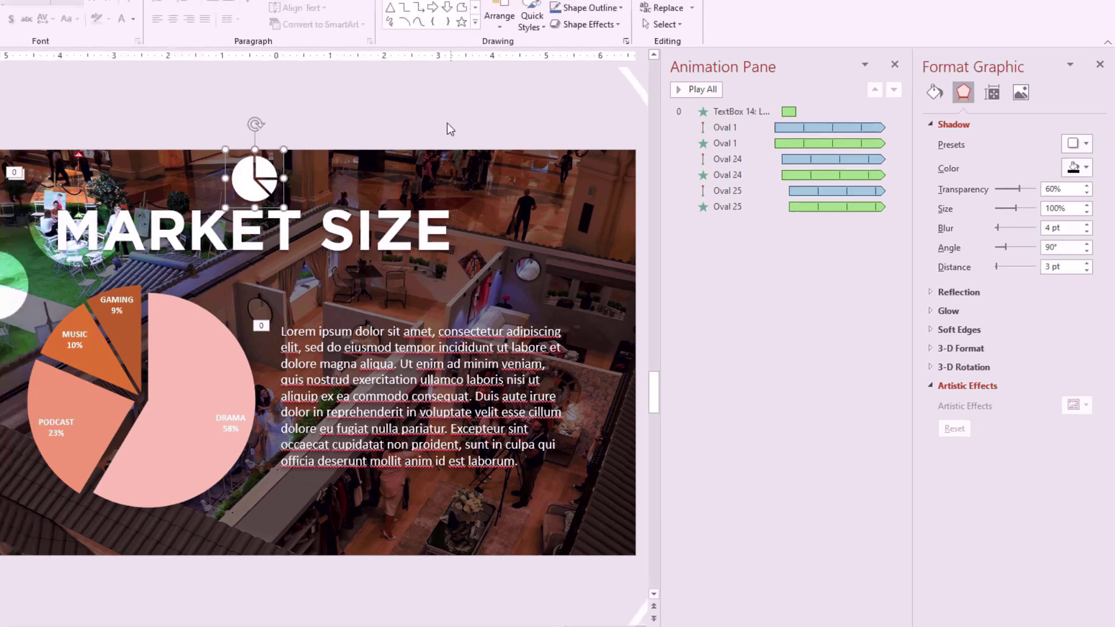
{"action": "left_click", "coordinate": [453, 105]}
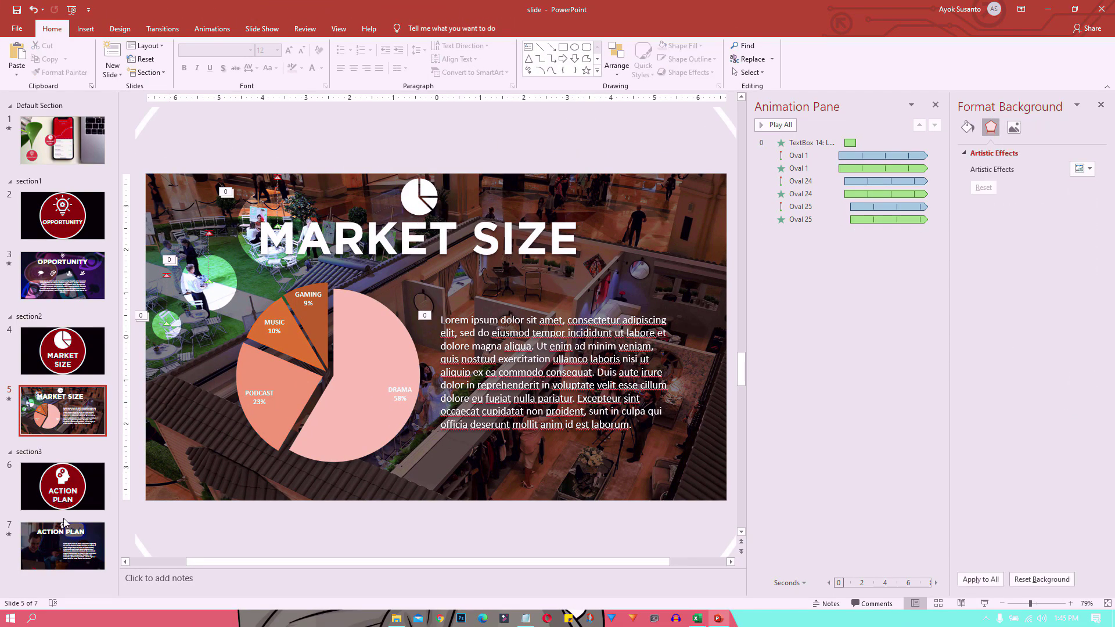
- Return to the Action Plan slide and select its photo
{"action": "left_click", "coordinate": [63, 526]}
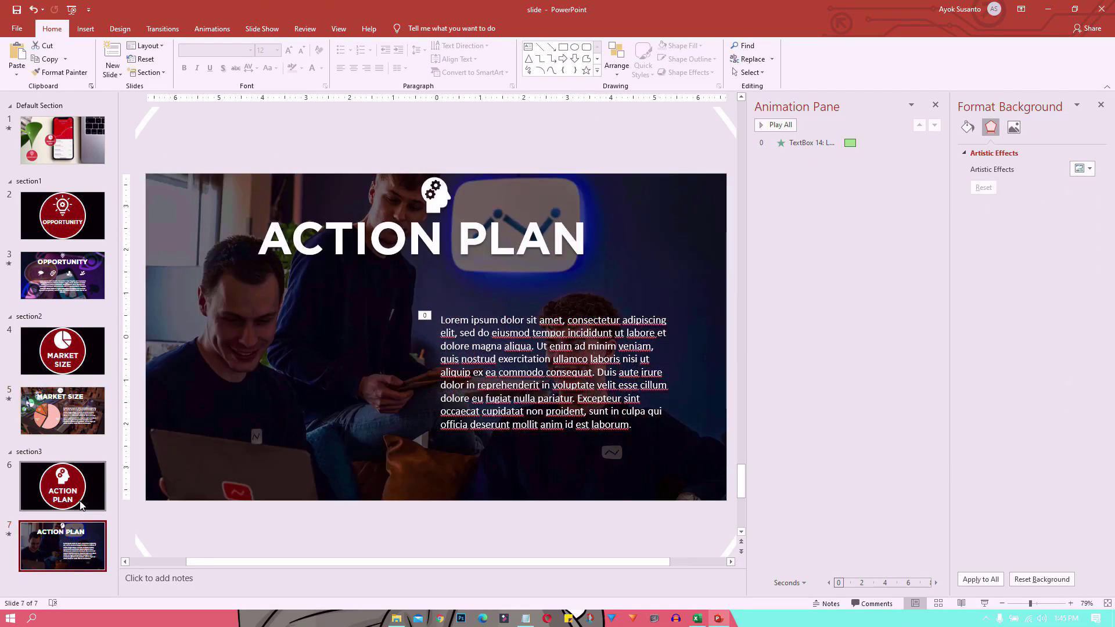
{"action": "left_click", "coordinate": [331, 363]}
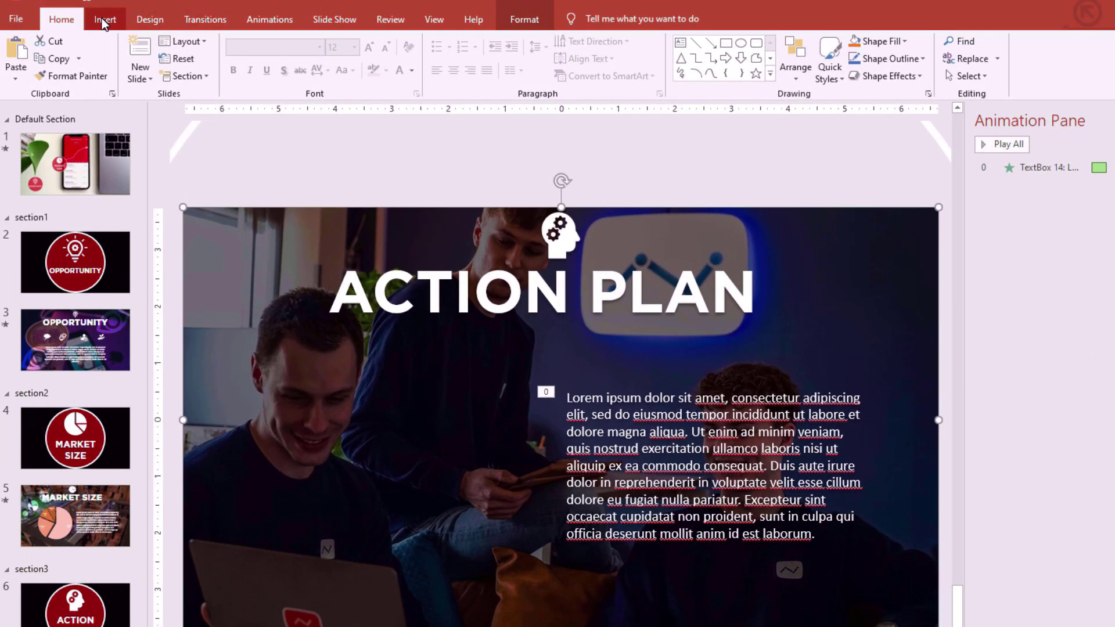
{"action": "left_click", "coordinate": [103, 20]}
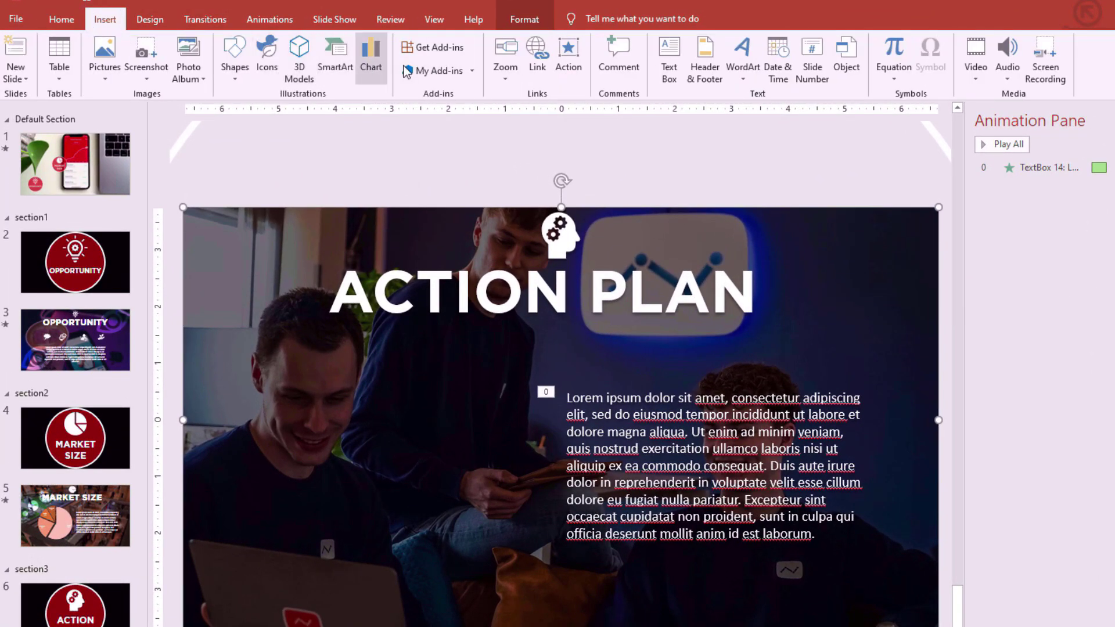
- Add a text box near the slide top and paste the first action item from the Notepad notes
{"action": "left_click", "coordinate": [669, 58]}
{"action": "left_click", "coordinate": [652, 186]}
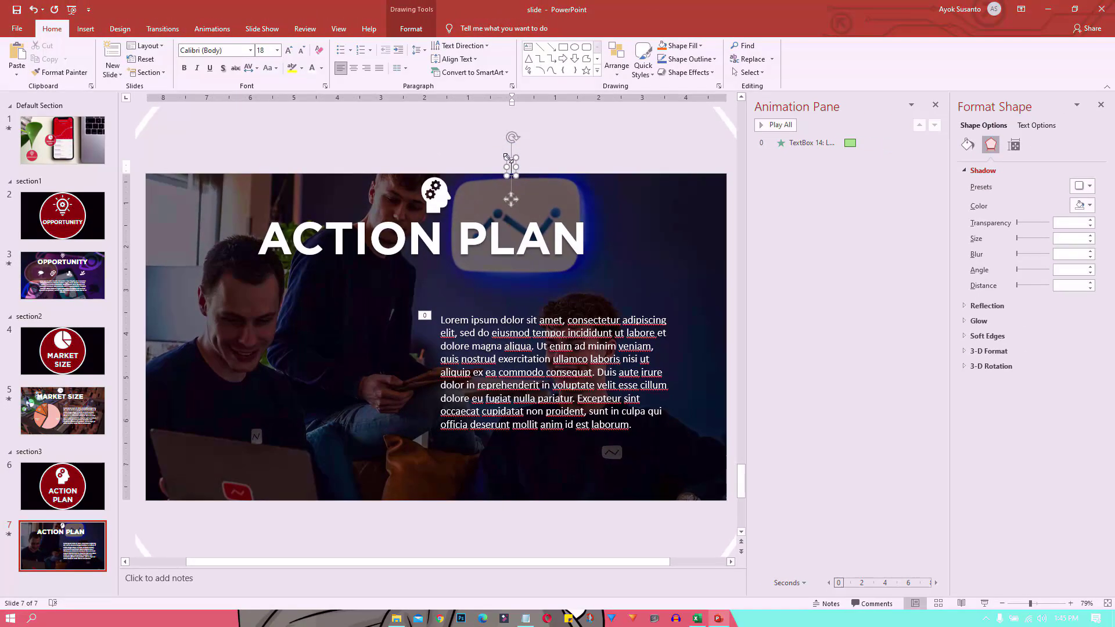
{"action": "left_click", "coordinate": [526, 618]}
{"action": "left_click_drag", "start_coordinate": [643, 231], "coordinate": [453, 230]}
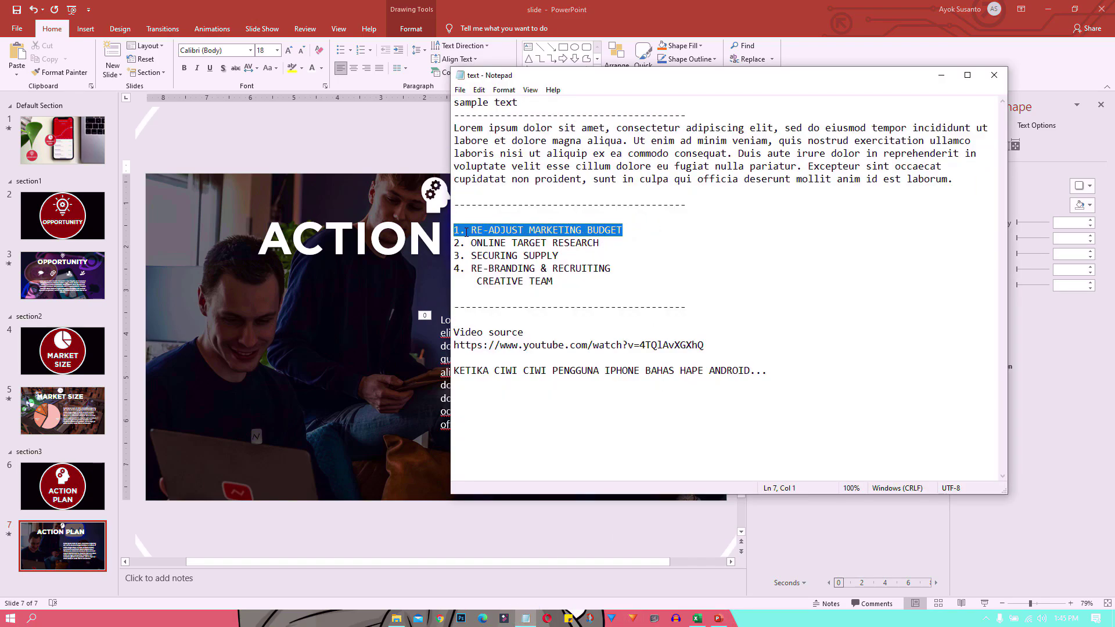
{"action": "left_click", "coordinate": [520, 17]}
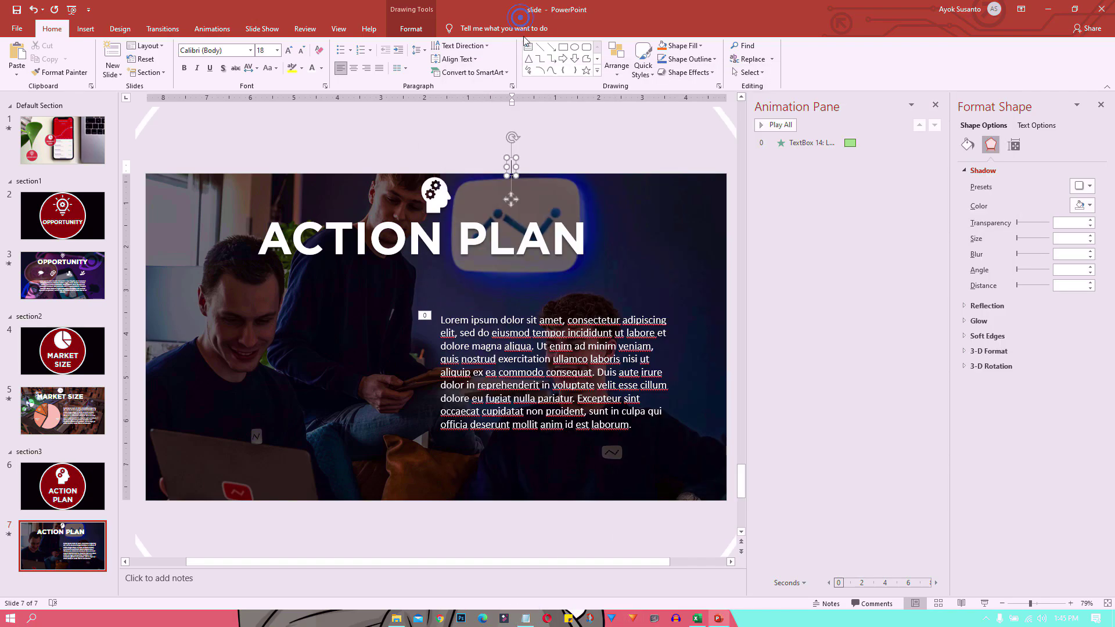
{"action": "right_click", "coordinate": [510, 167]}
{"action": "left_click", "coordinate": [539, 215]}
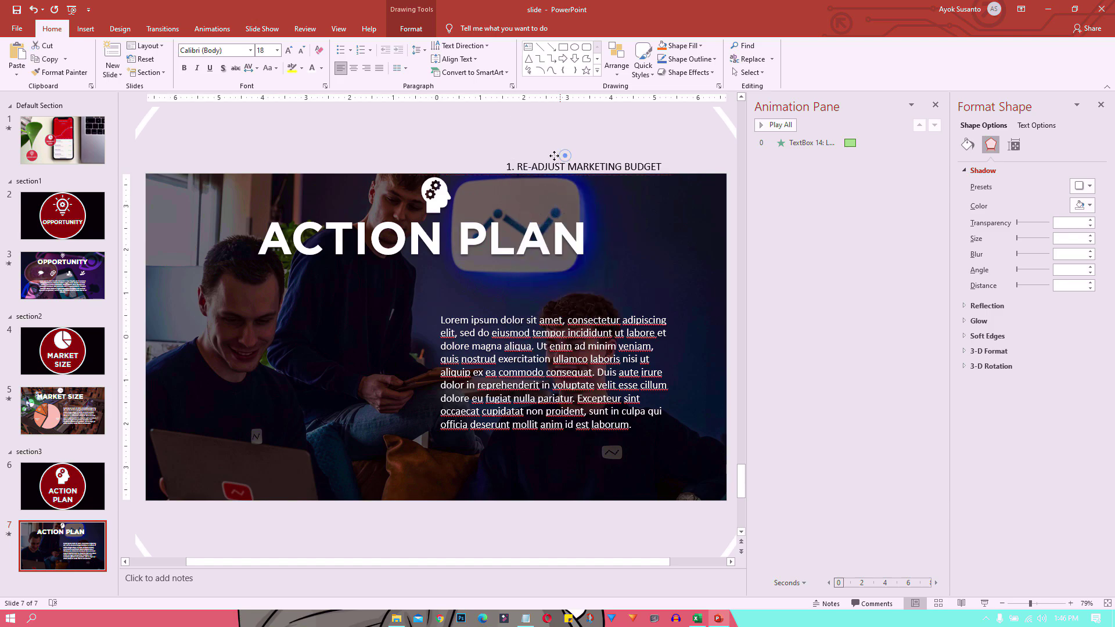
- Format the first action item in GothamBold at size 20 and place it beside the paragraph
{"action": "left_click_drag", "start_coordinate": [587, 153], "coordinate": [463, 153]}
{"action": "left_click", "coordinate": [250, 50]}
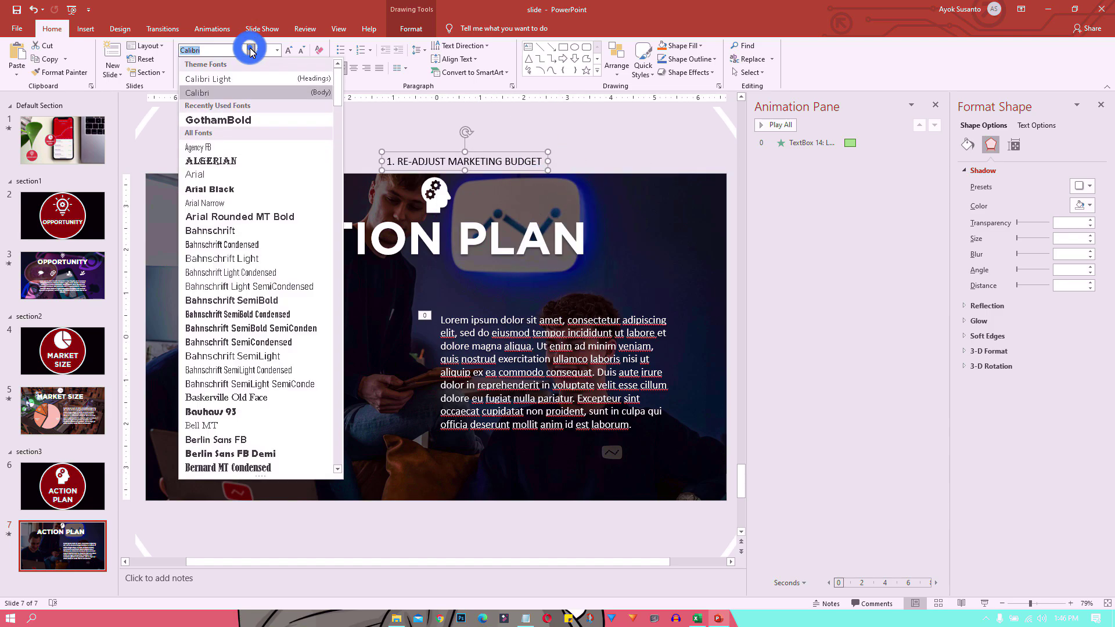
{"action": "left_click", "coordinate": [254, 112]}
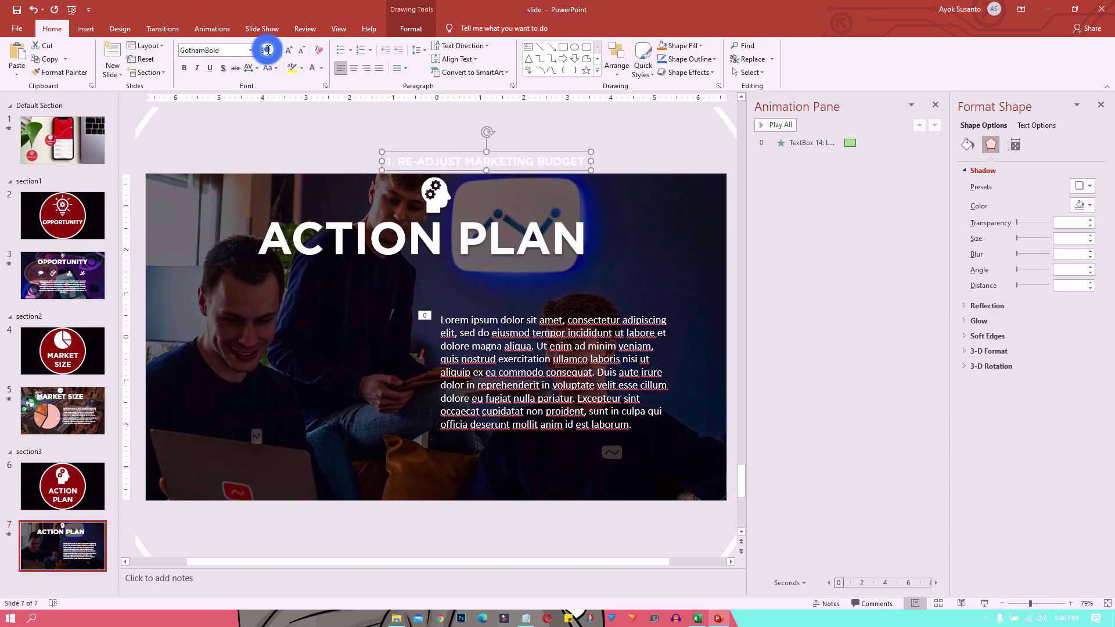
{"action": "type", "text": "30"}
{"action": "key", "text": "Return"}
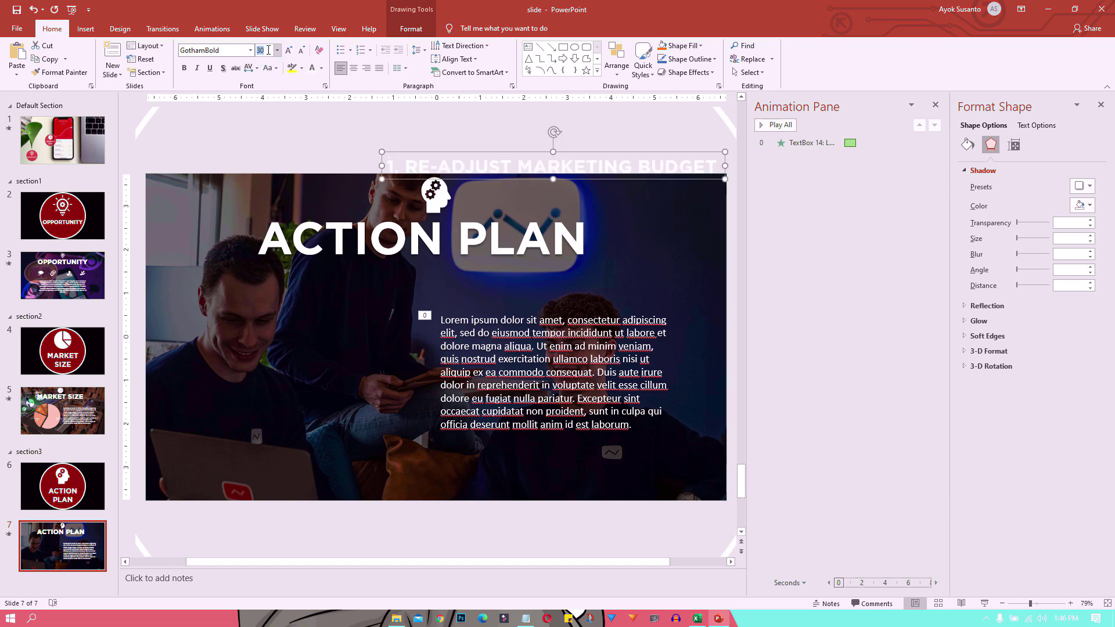
{"action": "type", "text": "25"}
{"action": "key", "text": "Return"}
{"action": "left_click_drag", "start_coordinate": [591, 151], "coordinate": [362, 315]}
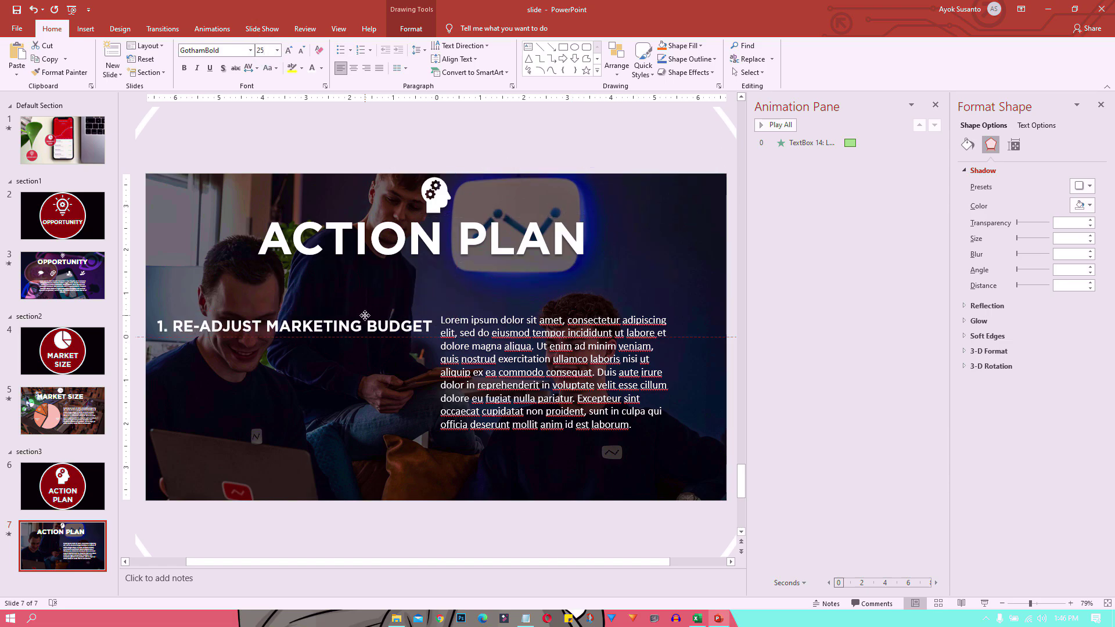
{"action": "left_click", "coordinate": [261, 51]}
{"action": "type", "text": "20"}
{"action": "key", "text": "Return"}
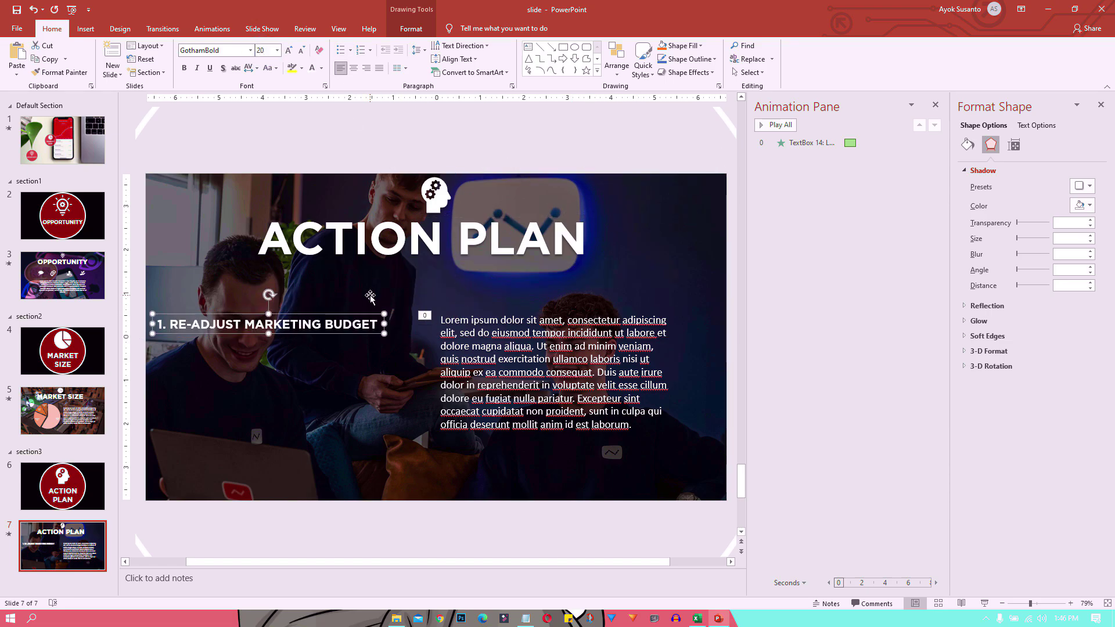
{"action": "left_click_drag", "start_coordinate": [352, 314], "coordinate": [353, 311]}
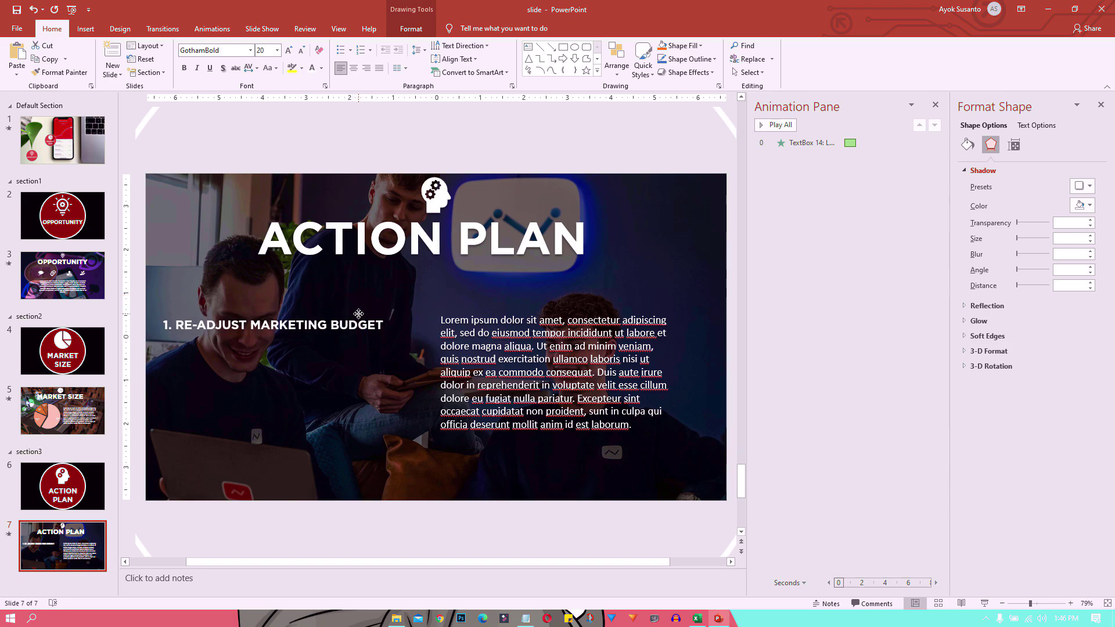
- Give the item box a drop shadow, duplicate it three times and paste the remaining actions into the copies
{"action": "left_click", "coordinate": [1083, 186]}
{"action": "left_click", "coordinate": [1038, 249]}
{"action": "key", "text": "ctrl+d"}
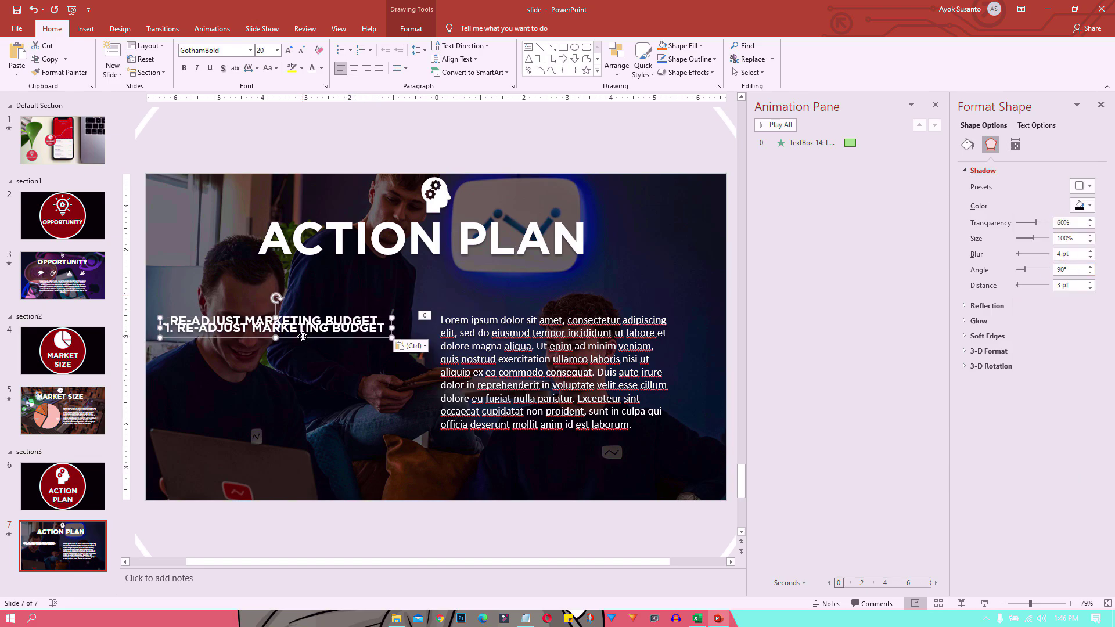
{"action": "key", "text": "alt+Tab"}
{"action": "type", "text": "2. ONLINE TARGET RESEARCH"}
{"action": "key", "text": "ctrl+d"}
{"action": "type", "text": "3. SECURING SUPPLY"}
{"action": "key", "text": "ctrl+d"}
{"action": "key", "text": "alt+Tab"}
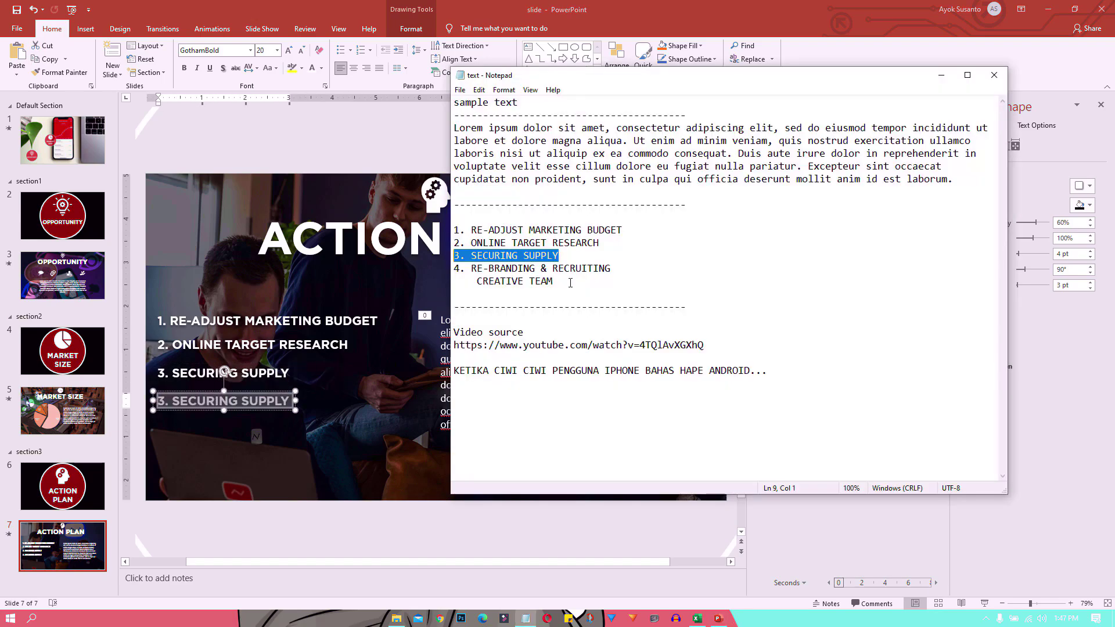
{"action": "key", "text": "alt+Tab"}
{"action": "type", "text": "4. RE-BRANDING & RECRUITING     CREATIVE TEAM"}
{"action": "left_click", "coordinate": [325, 320], "text": "shift"}
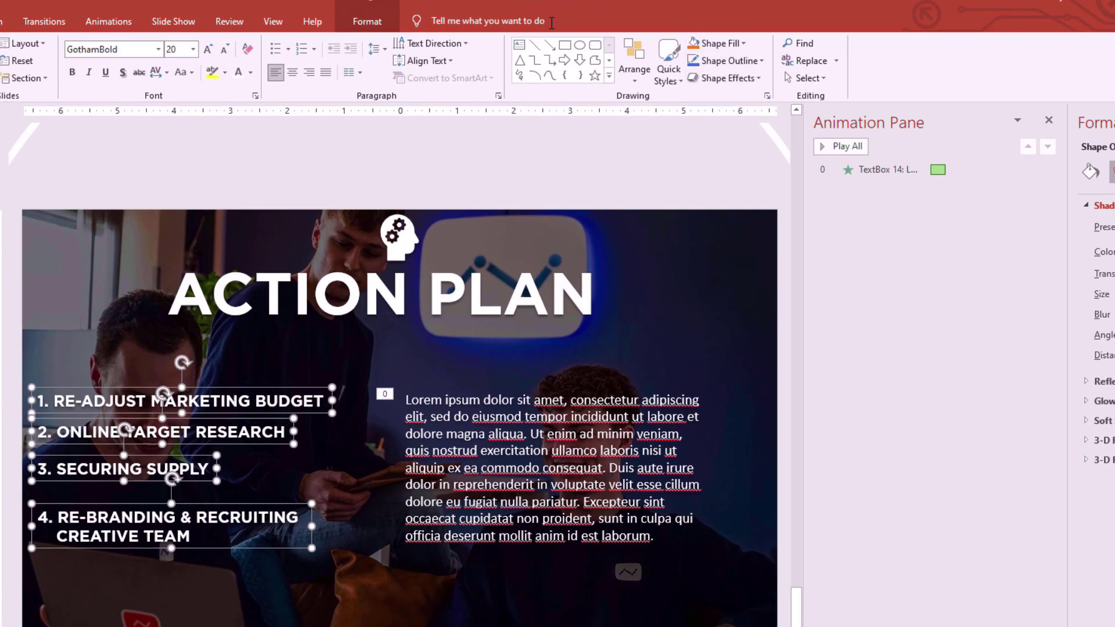
- Distribute the four selected item boxes vertically using Shape Format > Align
{"action": "left_click", "coordinate": [386, 22]}
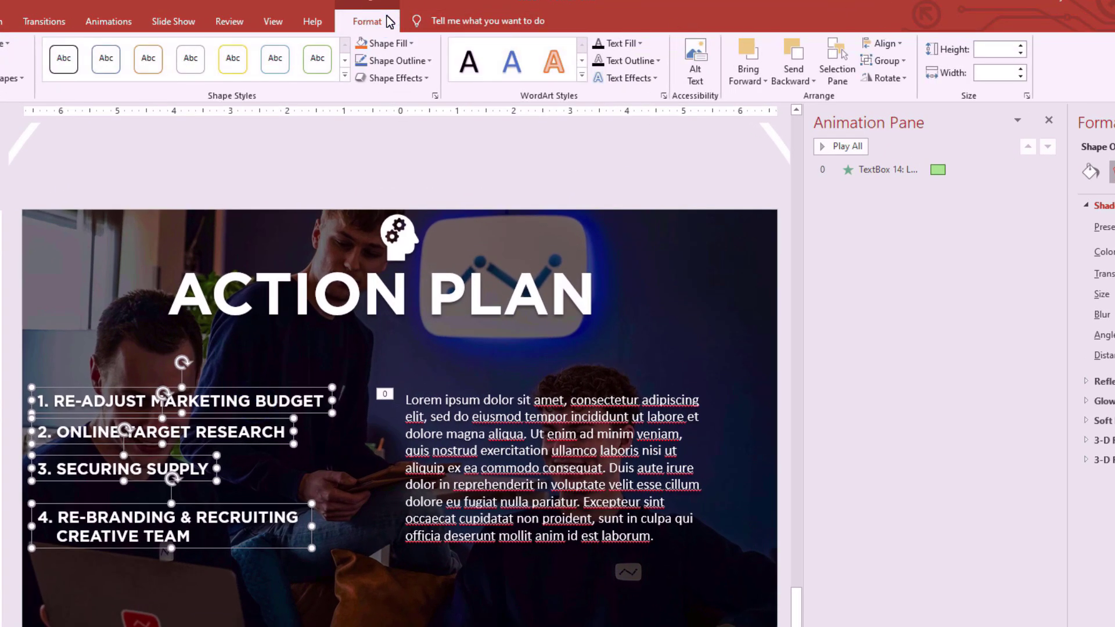
{"action": "left_click", "coordinate": [882, 44]}
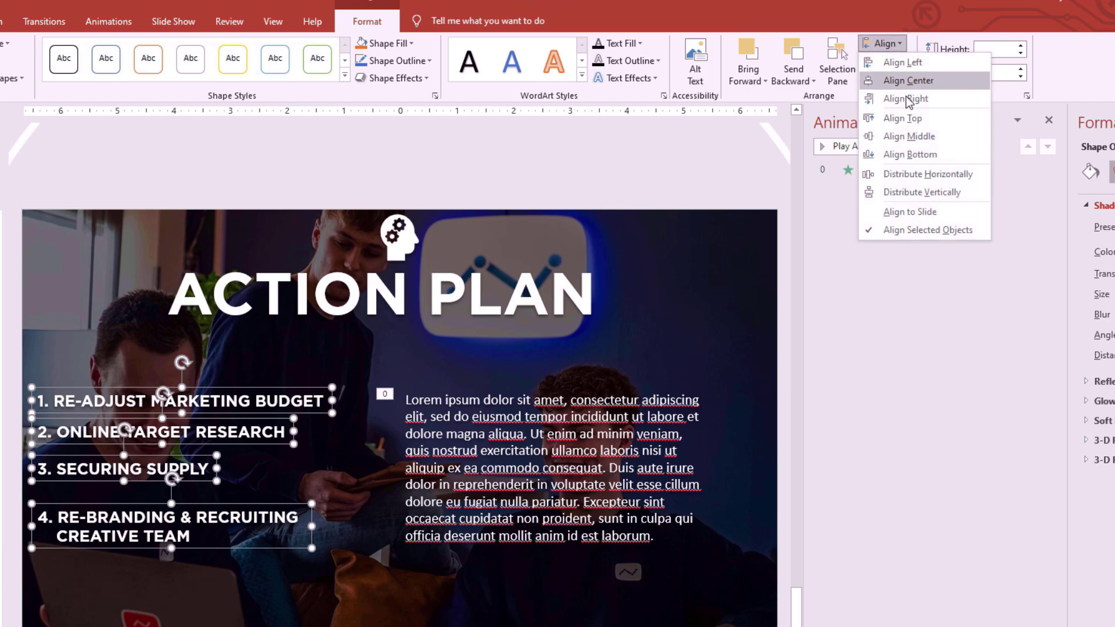
{"action": "left_click", "coordinate": [923, 192]}
{"action": "left_click", "coordinate": [887, 342]}
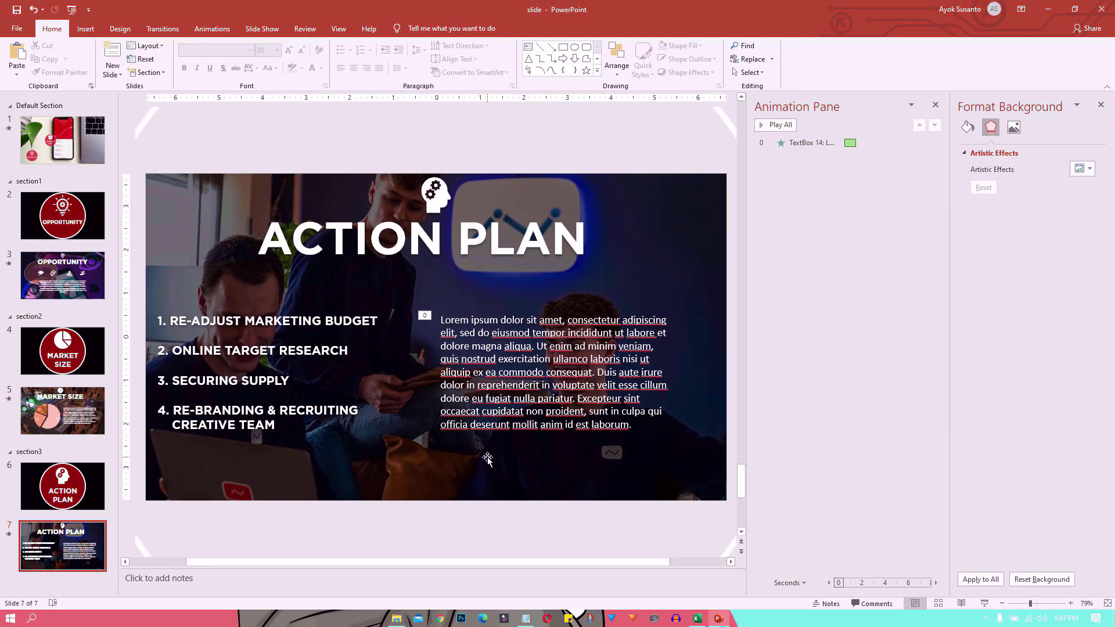
- Check the first item box, then select the Lorem ipsum paragraph box
{"action": "left_click", "coordinate": [365, 321]}
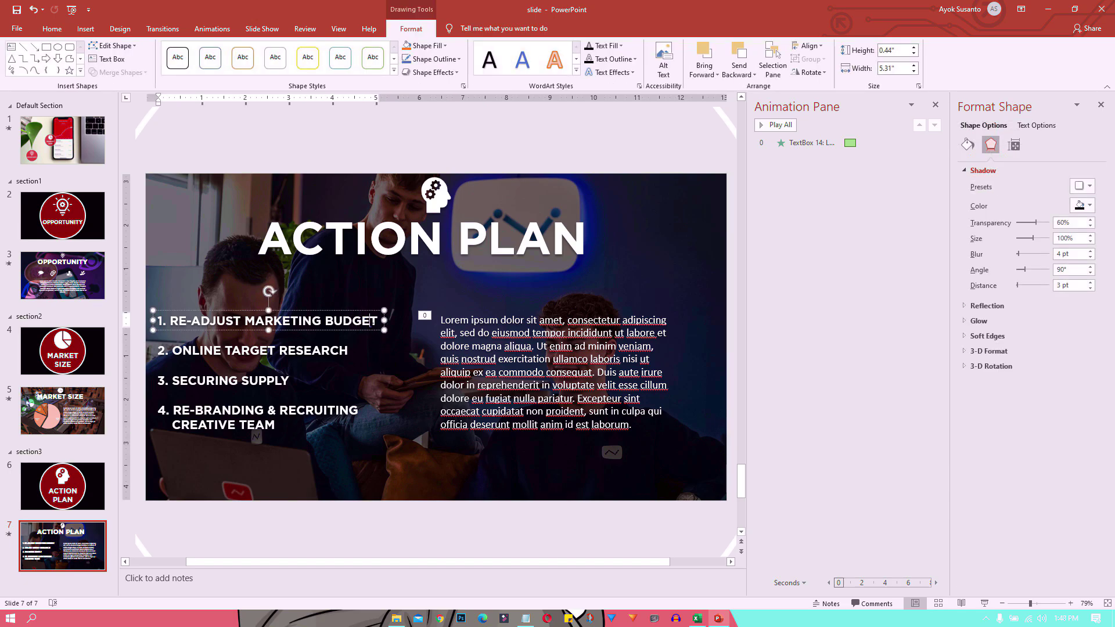
{"action": "left_click", "coordinate": [371, 321]}
{"action": "left_click", "coordinate": [363, 329]}
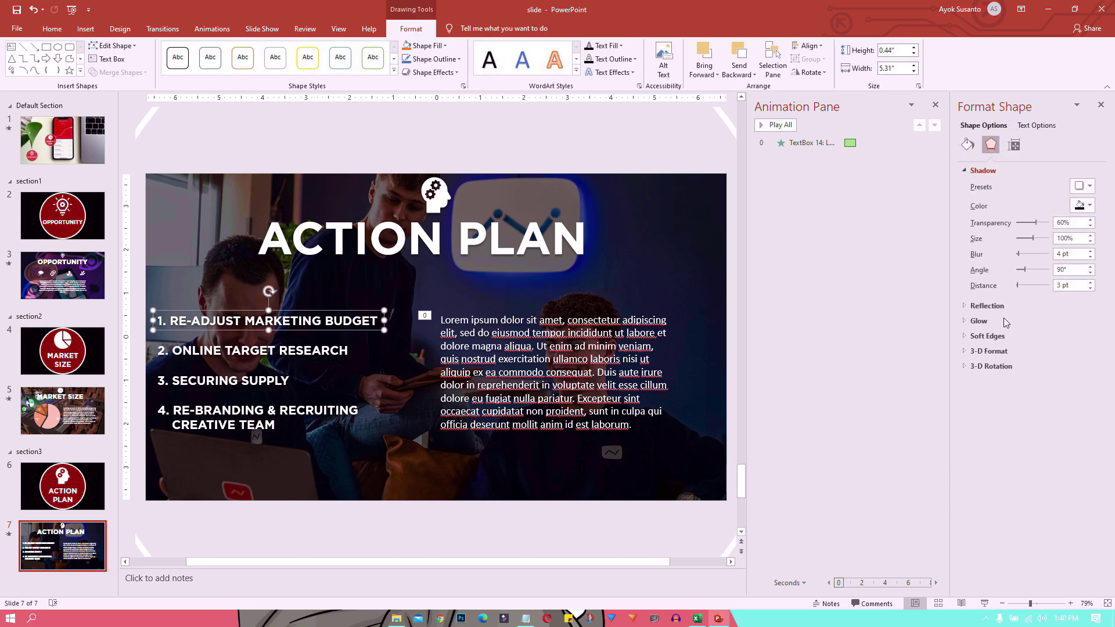
{"action": "key", "text": "Escape"}
{"action": "left_click", "coordinate": [540, 395]}
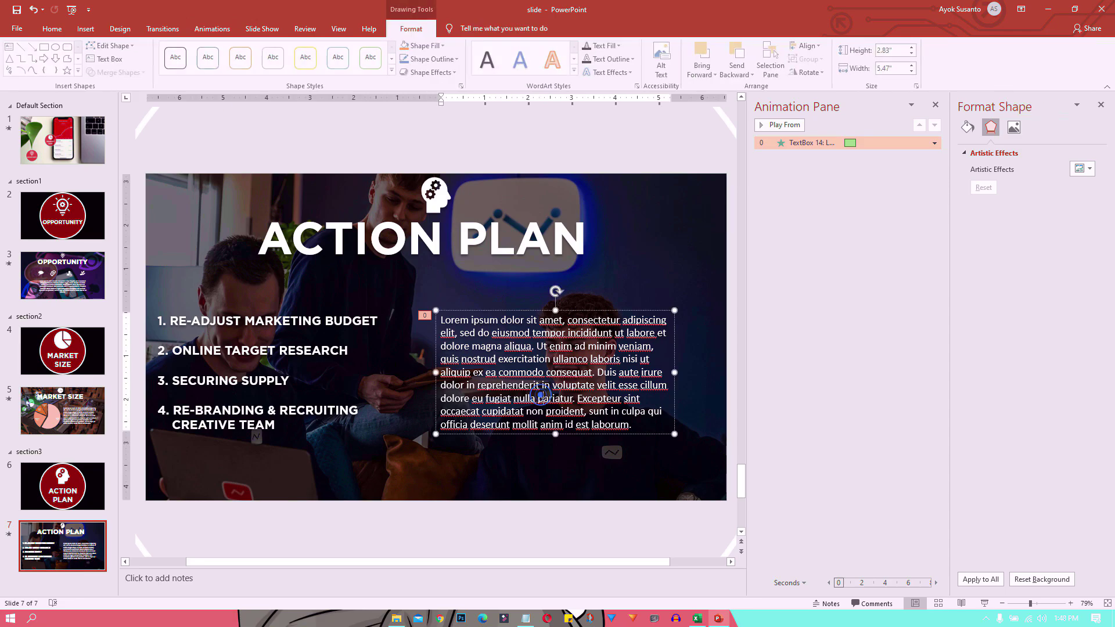
{"action": "left_click", "coordinate": [543, 434]}
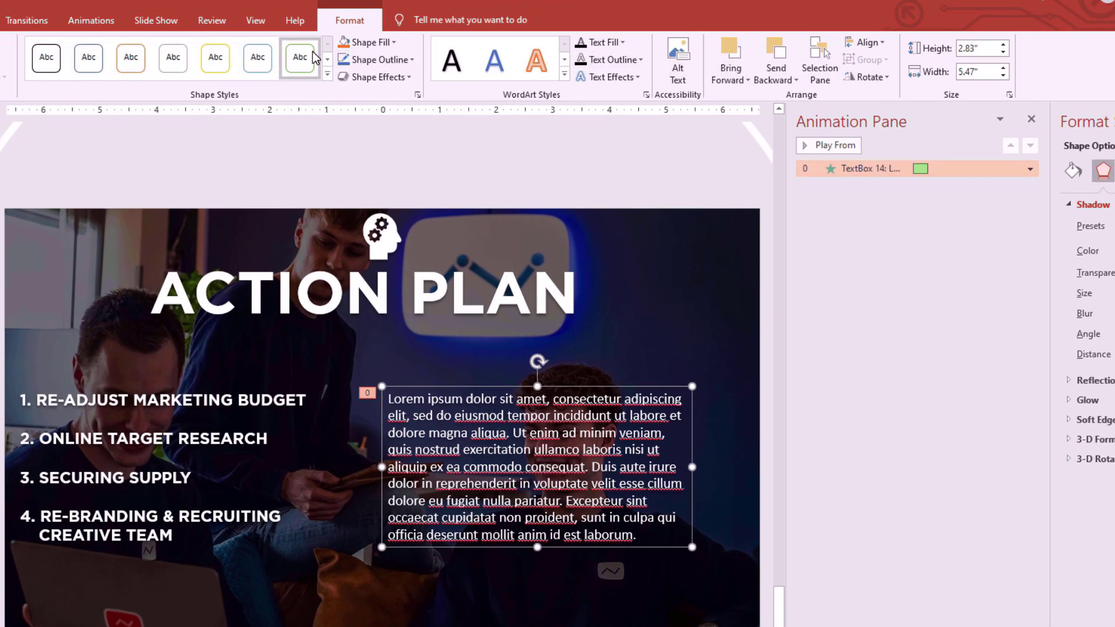
- Copy the paragraph's Float In animation onto all four action items with Animation Painter
{"action": "left_click", "coordinate": [82, 18]}
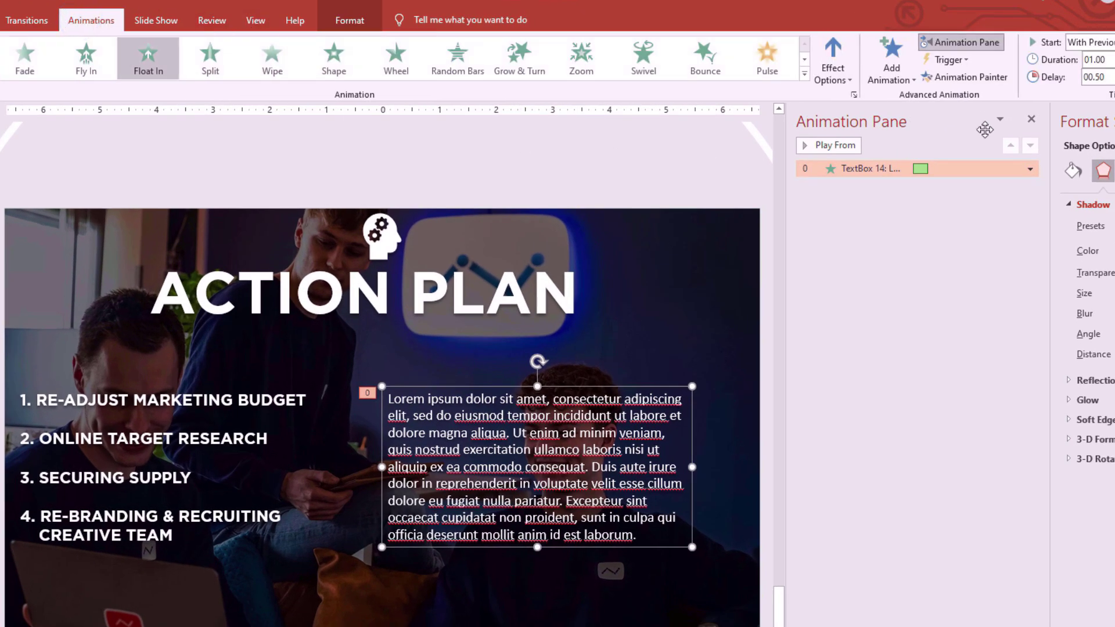
{"action": "left_click", "coordinate": [990, 76]}
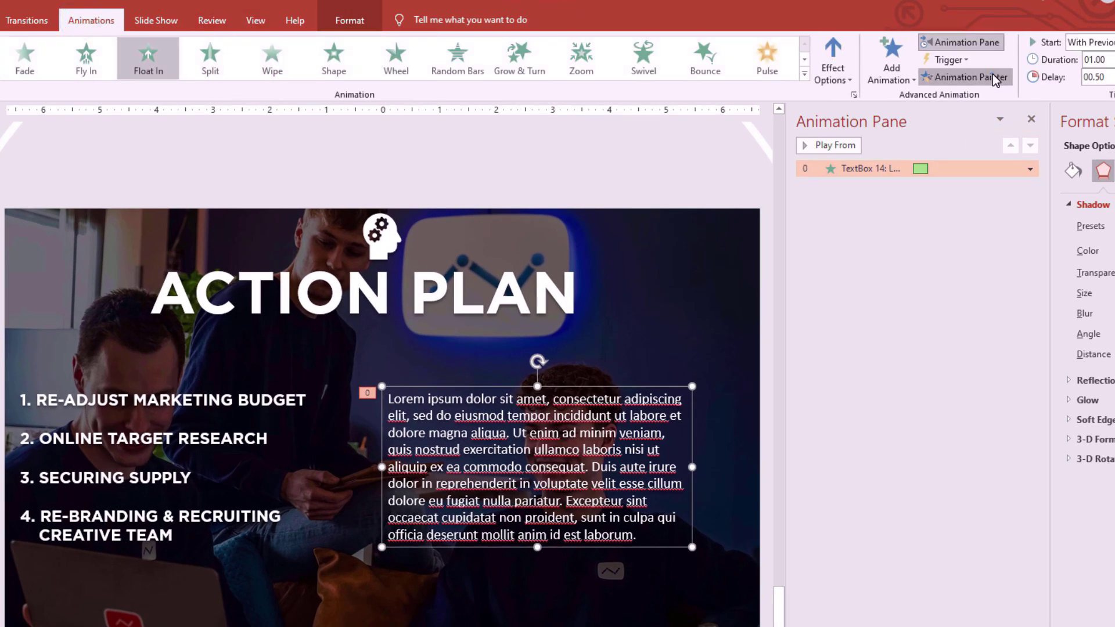
{"action": "left_click", "coordinate": [146, 398]}
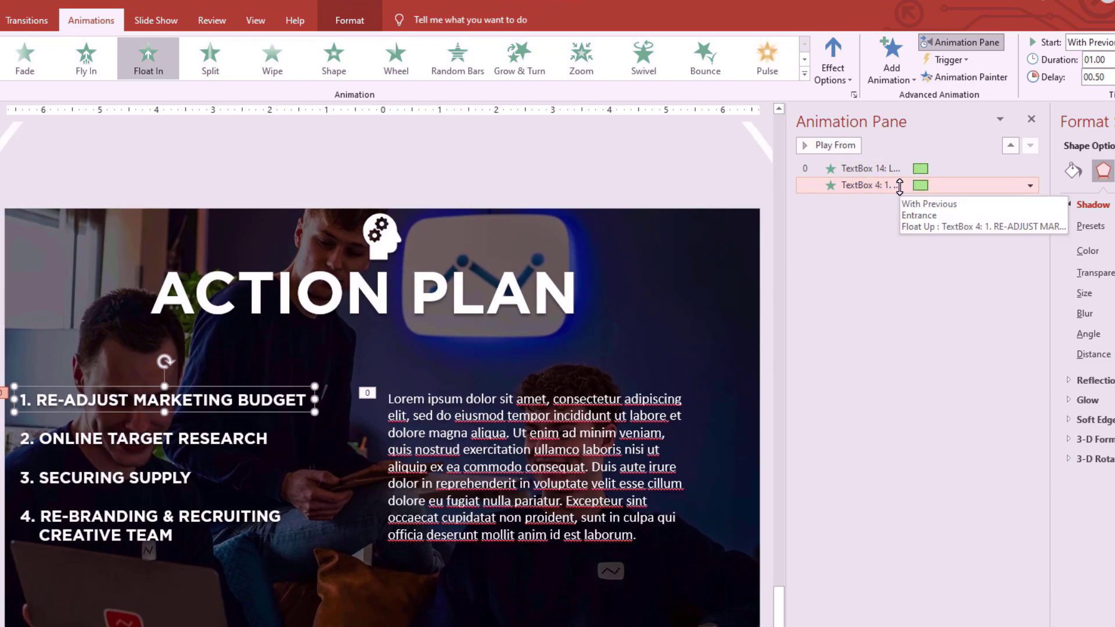
{"action": "left_click", "coordinate": [971, 78]}
{"action": "left_click", "coordinate": [242, 438]}
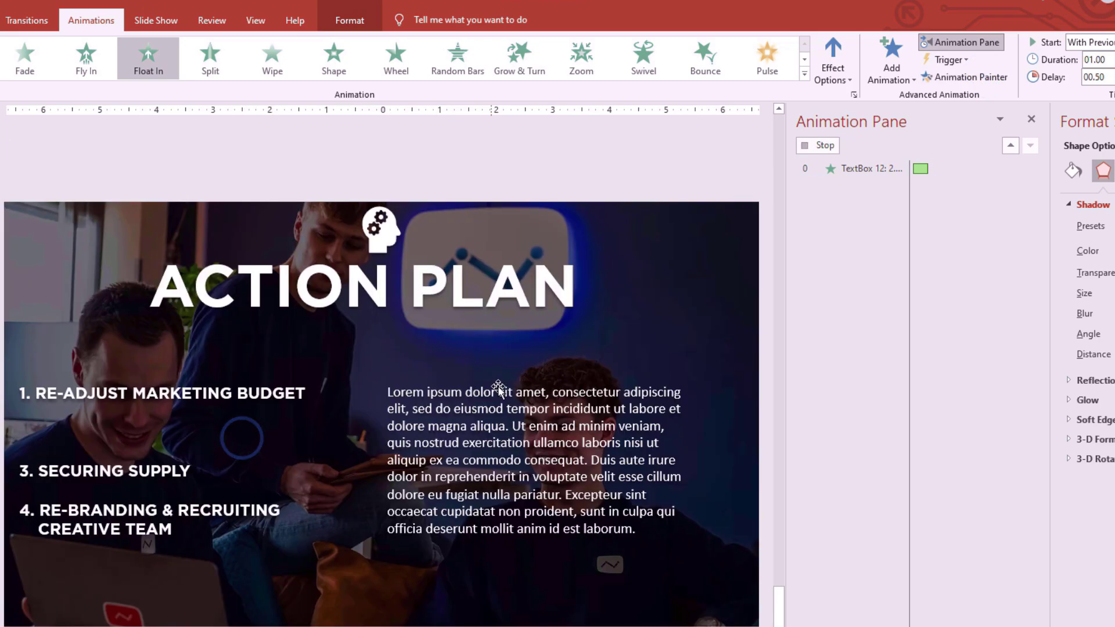
{"action": "left_click", "coordinate": [968, 80]}
{"action": "left_click", "coordinate": [159, 477]}
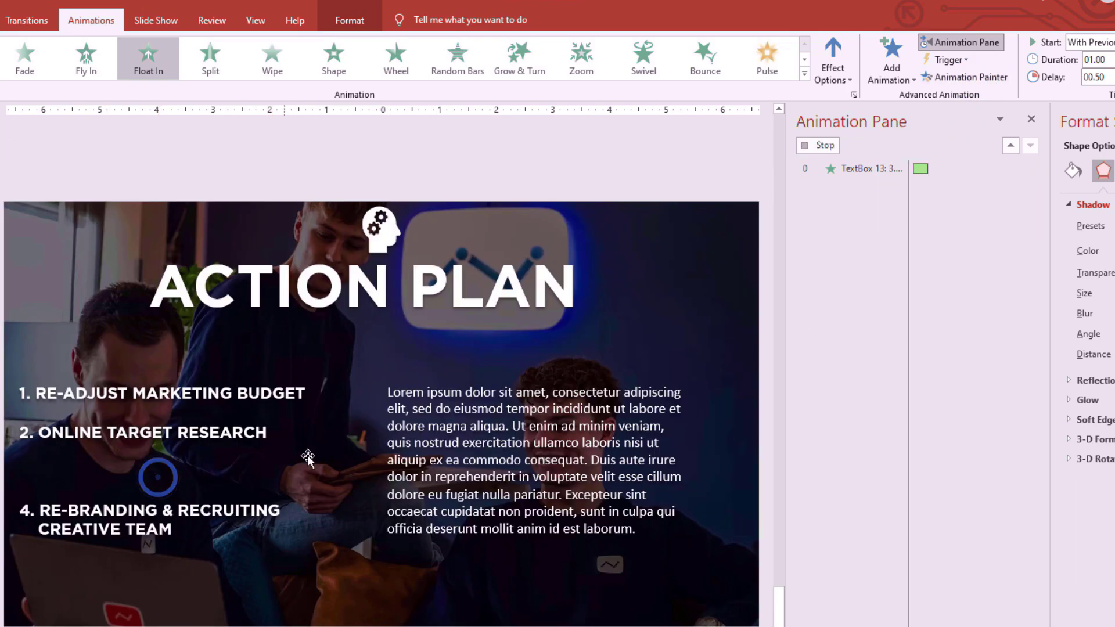
{"action": "left_click", "coordinate": [973, 79]}
{"action": "left_click", "coordinate": [261, 525]}
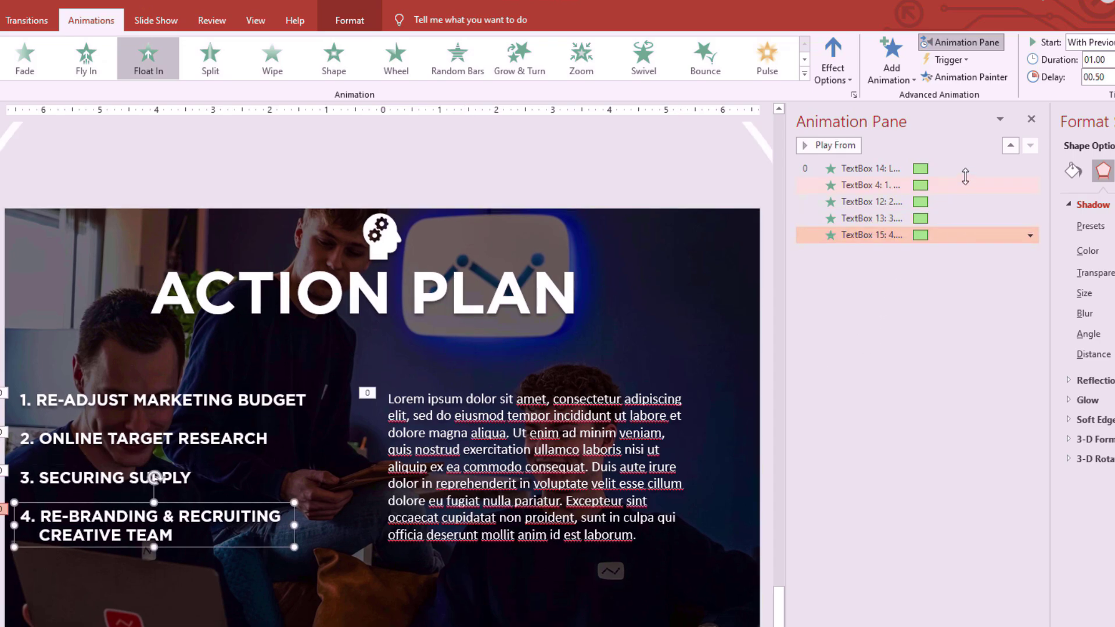
{"action": "left_click", "coordinate": [965, 173]}
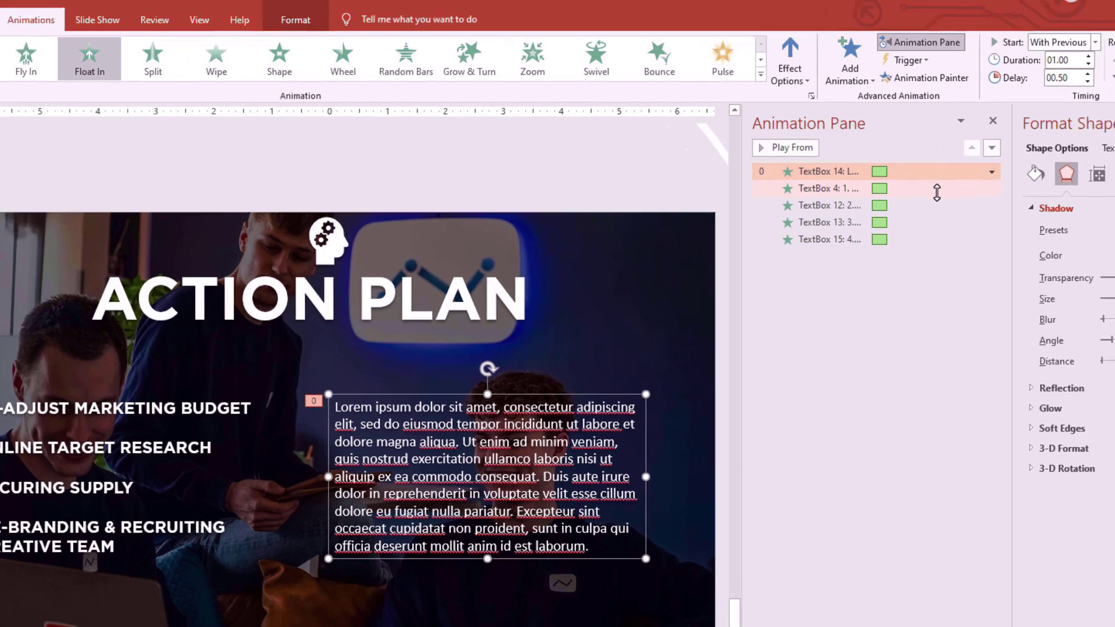
- Stagger the four items' animation delays in increasing steps, up to 2.5 seconds for the fourth
{"action": "left_click", "coordinate": [974, 187]}
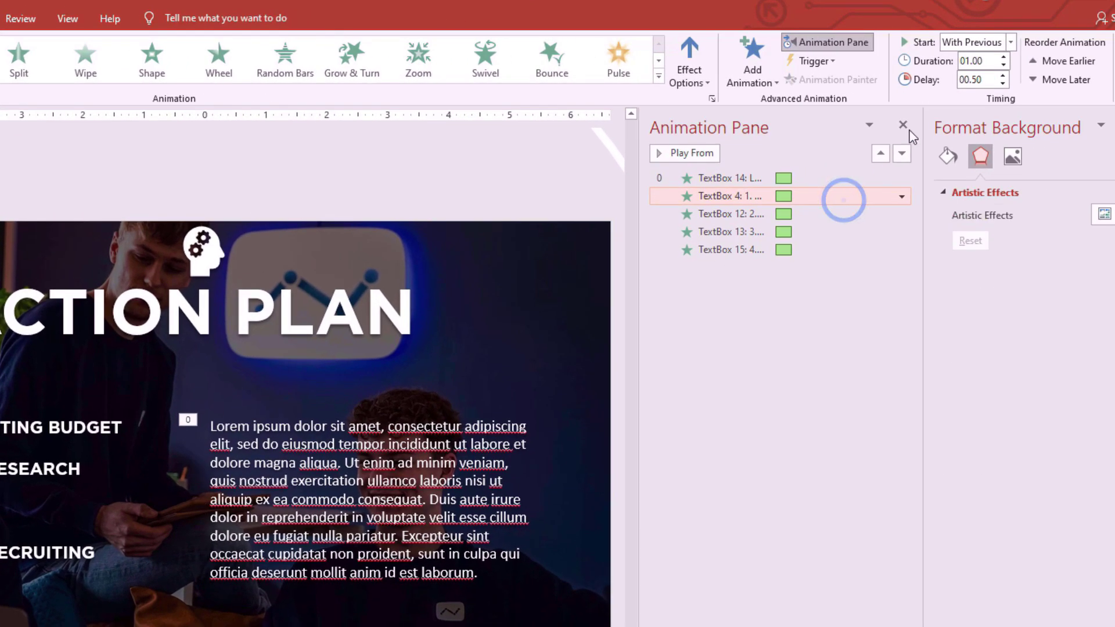
{"action": "left_click", "coordinate": [1003, 75]}
{"action": "left_click", "coordinate": [834, 221]}
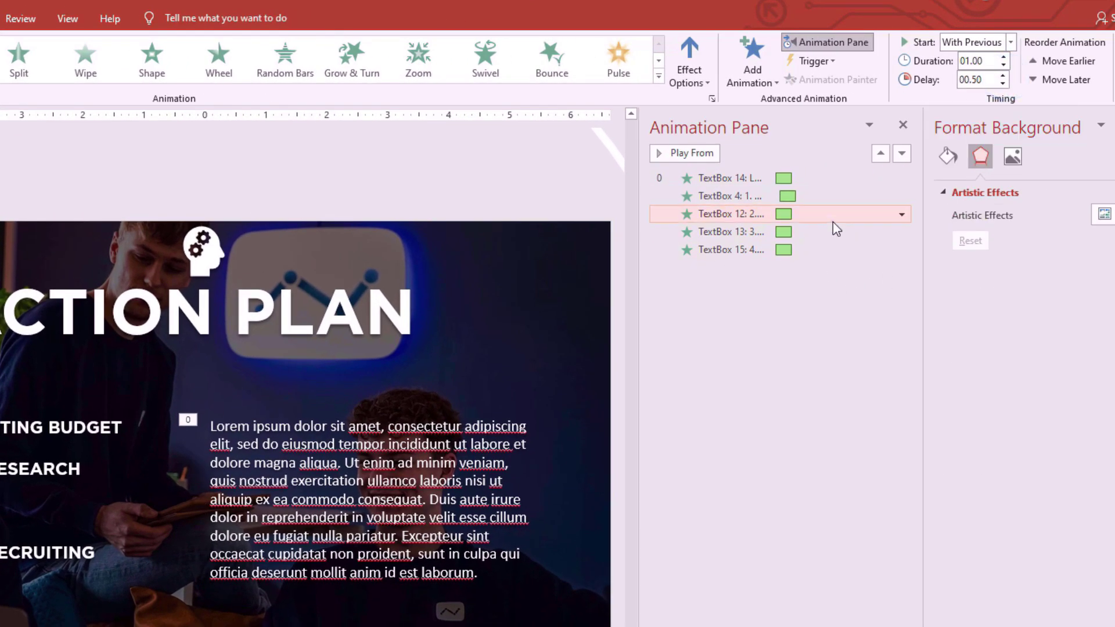
{"action": "left_click", "coordinate": [847, 196]}
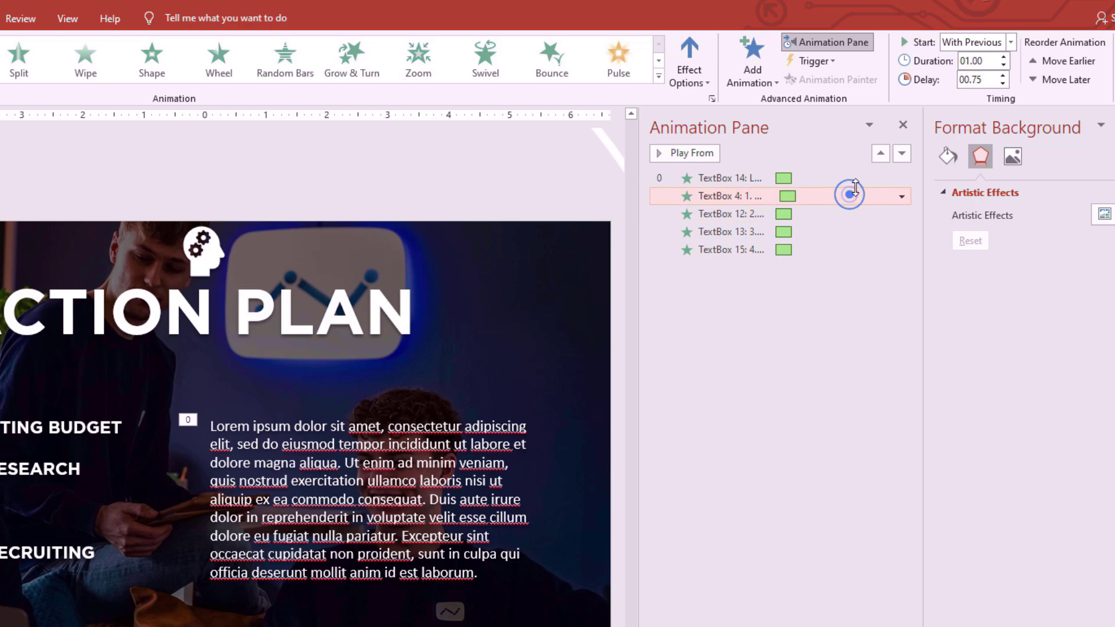
{"action": "left_click", "coordinate": [1003, 76]}
{"action": "left_click", "coordinate": [824, 214]}
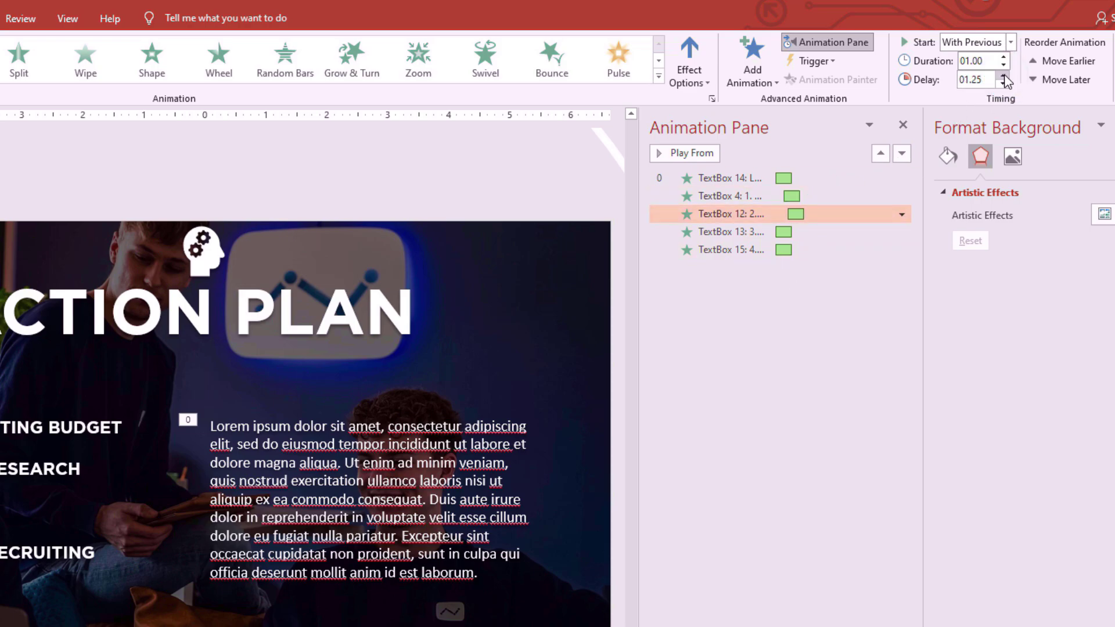
{"action": "left_click", "coordinate": [1003, 76]}
{"action": "left_click", "coordinate": [805, 229]}
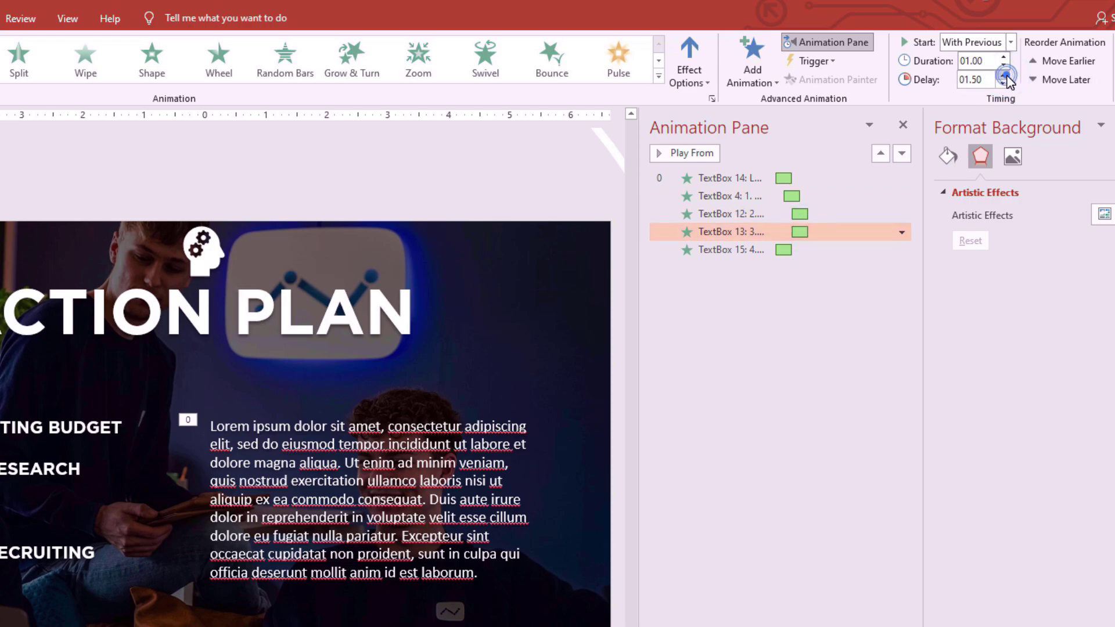
{"action": "left_click", "coordinate": [1004, 76]}
{"action": "left_click", "coordinate": [1004, 76]}
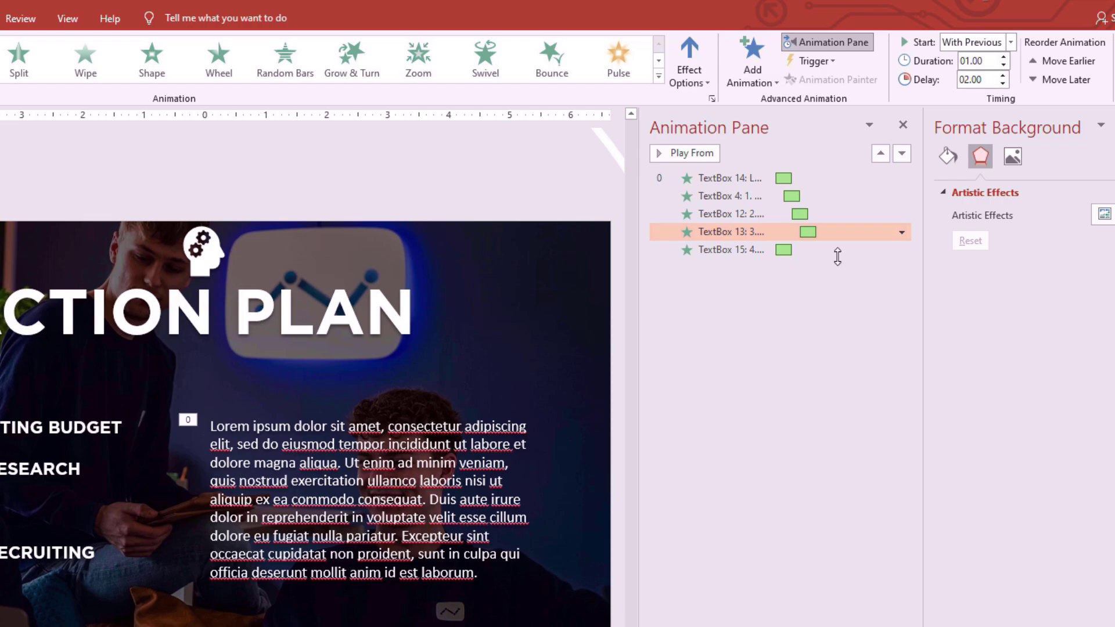
{"action": "left_click", "coordinate": [838, 250]}
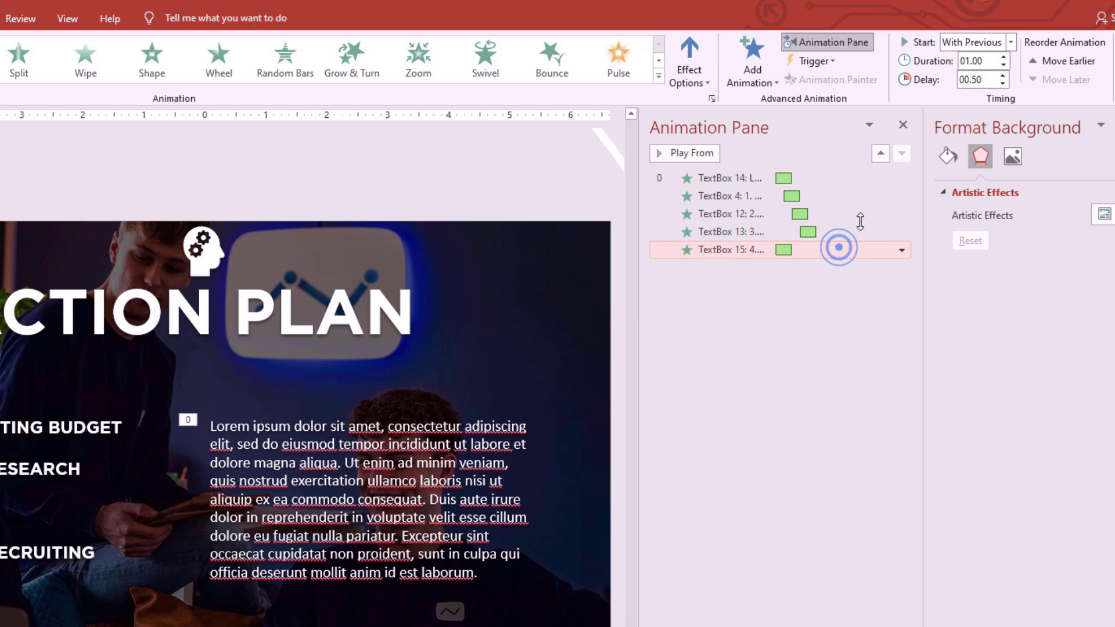
{"action": "left_click", "coordinate": [1004, 75]}
{"action": "left_click", "coordinate": [1004, 75]}
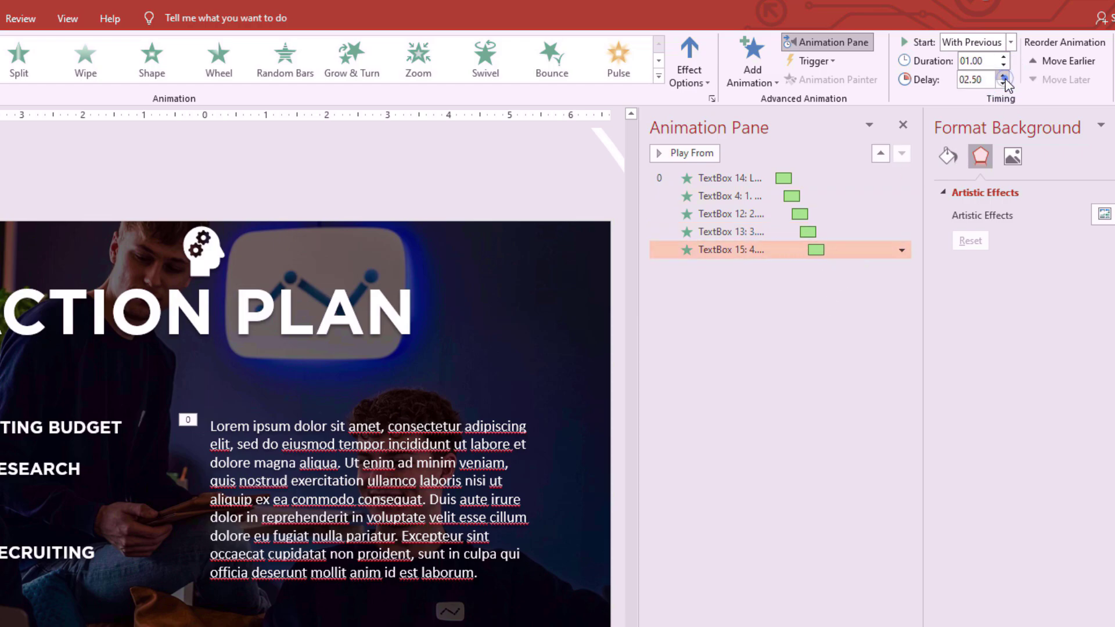
- Move the four item animations above TextBox 14 and give the paragraph a 2 s delay
{"action": "left_click", "coordinate": [830, 444]}
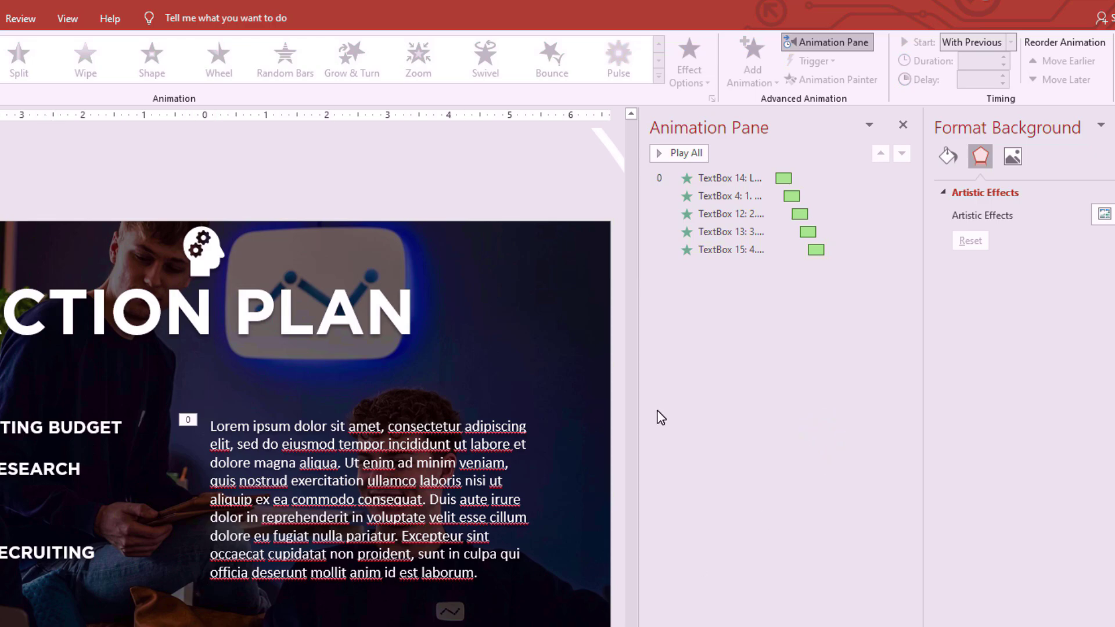
{"action": "left_click_drag", "start_coordinate": [757, 195], "coordinate": [755, 250]}
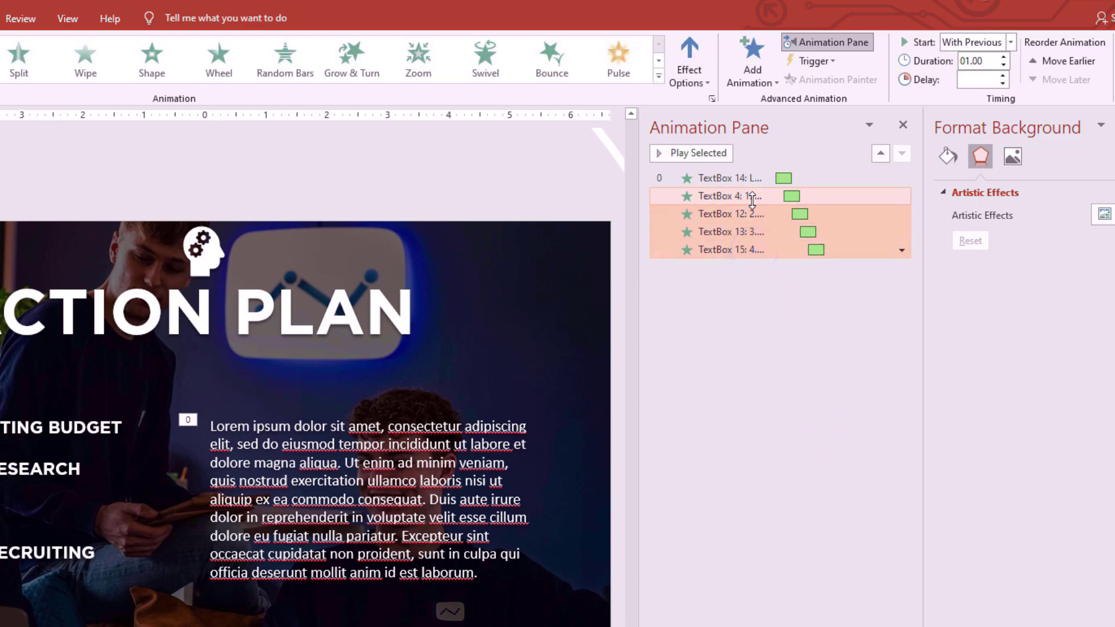
{"action": "left_click_drag", "start_coordinate": [748, 196], "coordinate": [758, 181]}
{"action": "left_click", "coordinate": [778, 250]}
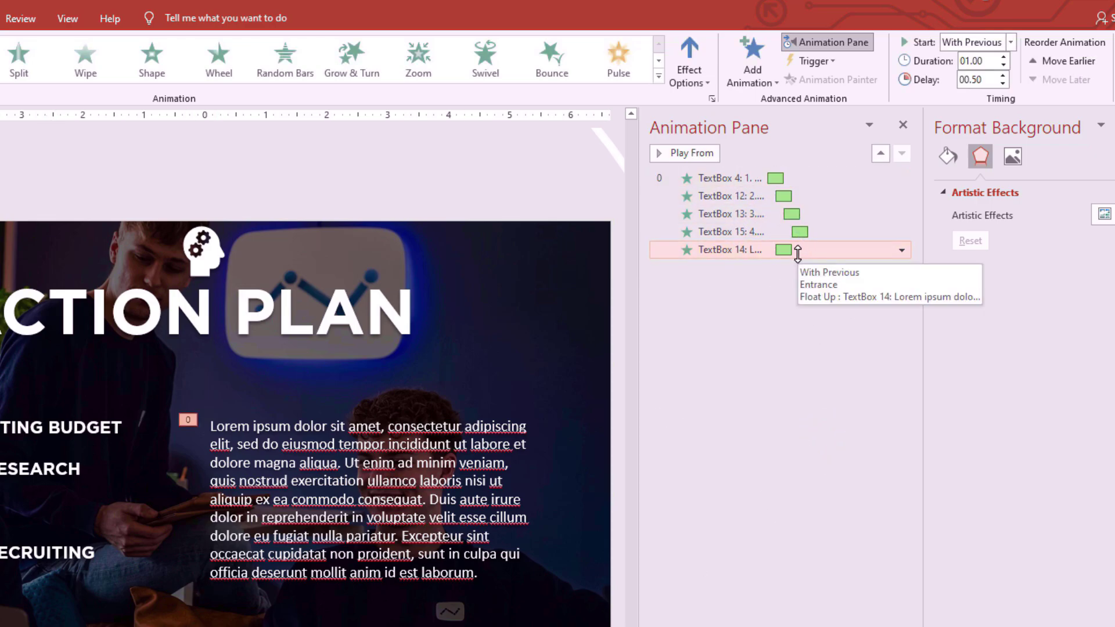
{"action": "left_click", "coordinate": [818, 178]}
{"action": "left_click", "coordinate": [810, 196]}
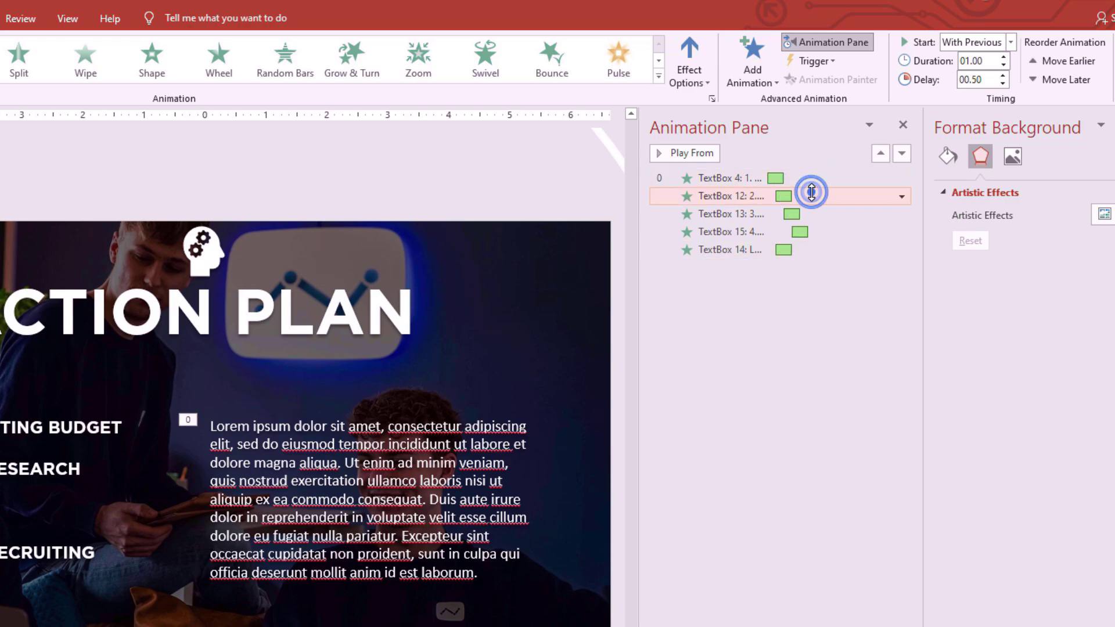
{"action": "left_click", "coordinate": [815, 213]}
{"action": "left_click", "coordinate": [817, 232]}
{"action": "left_click", "coordinate": [816, 250]}
{"action": "left_click", "coordinate": [1003, 76]}
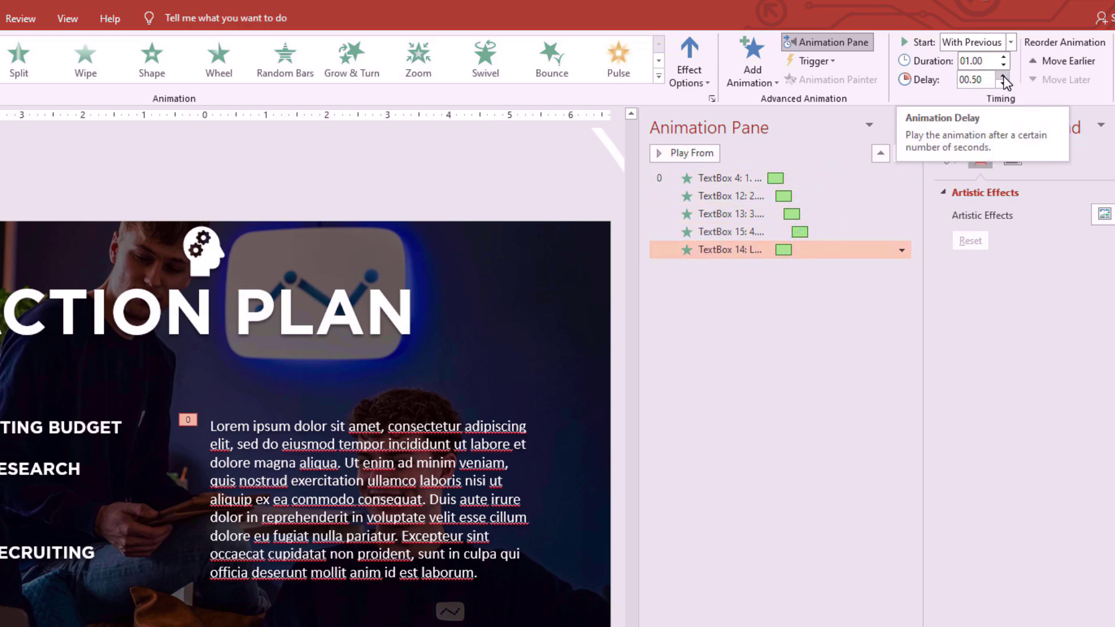
{"action": "left_click", "coordinate": [1003, 76]}
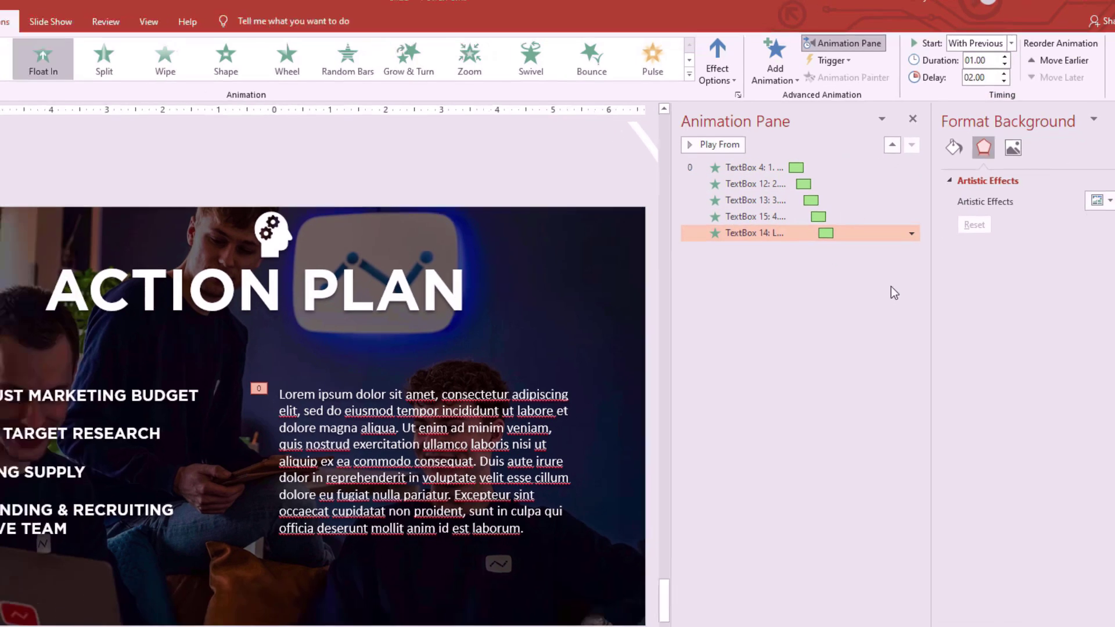
{"action": "left_click", "coordinate": [893, 266]}
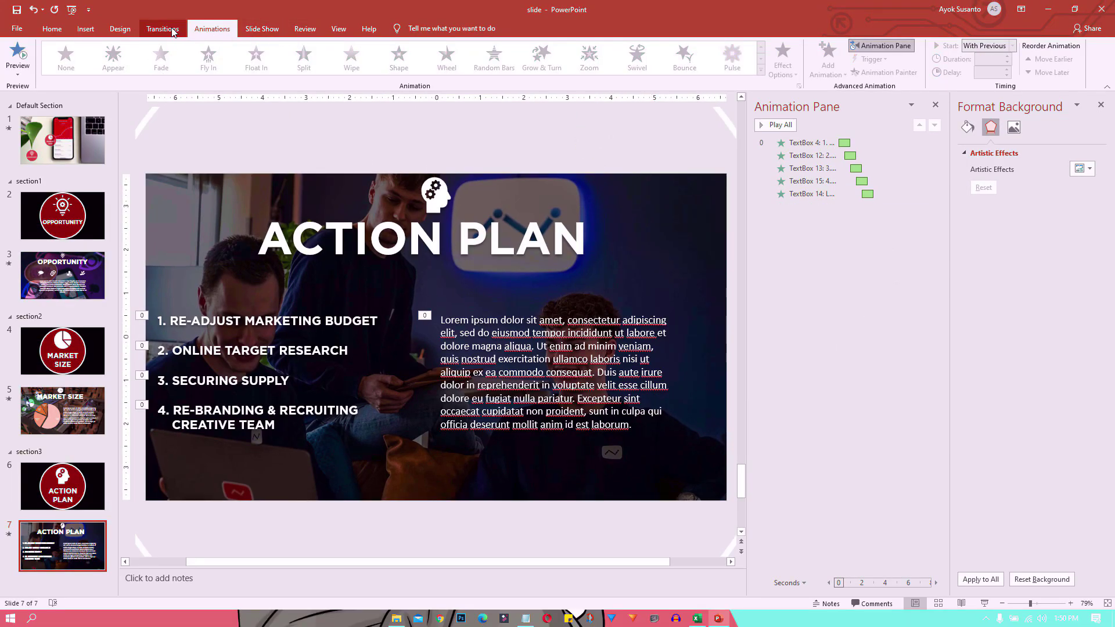
- Insert the Analytics gear icon and move it beside the ACTION PLAN title
{"action": "left_click", "coordinate": [85, 28]}
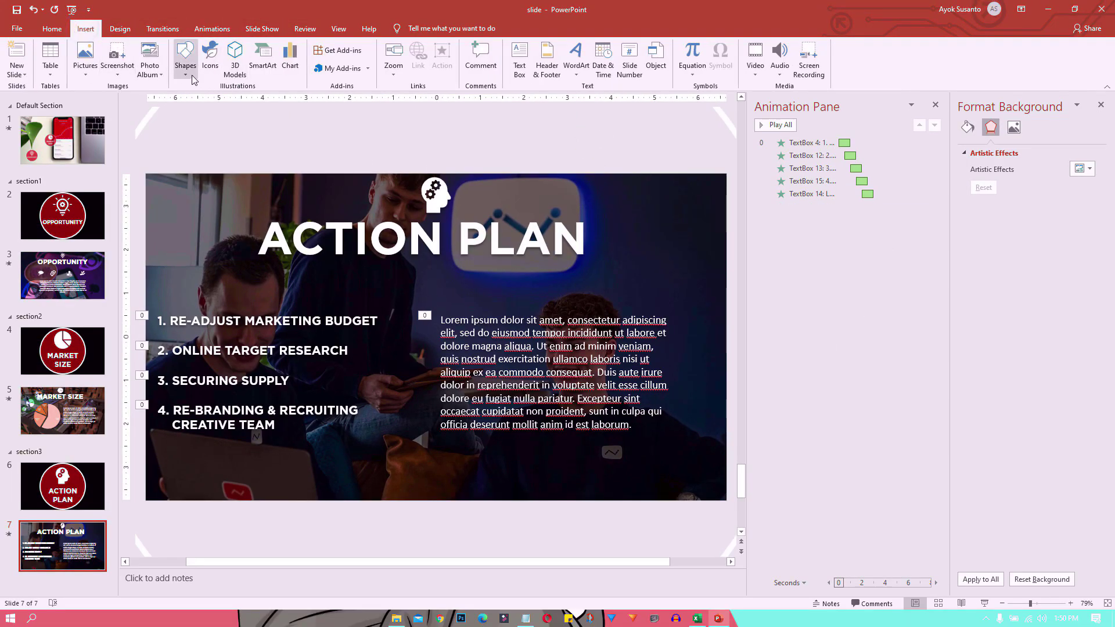
{"action": "left_click", "coordinate": [210, 61]}
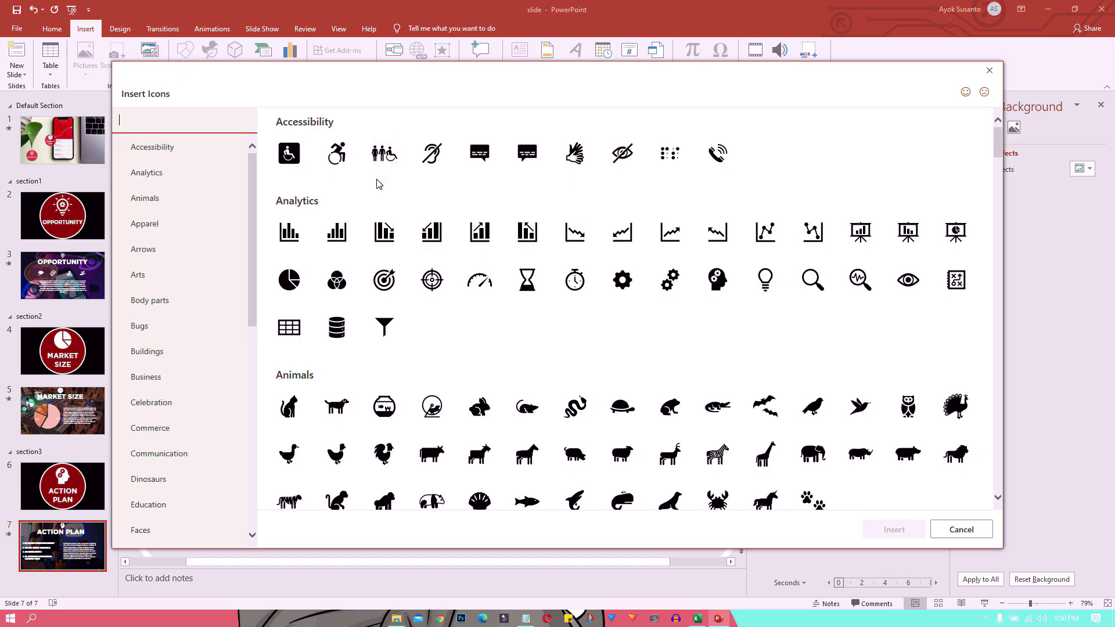
{"action": "left_click", "coordinate": [622, 279]}
{"action": "left_click", "coordinate": [897, 530]}
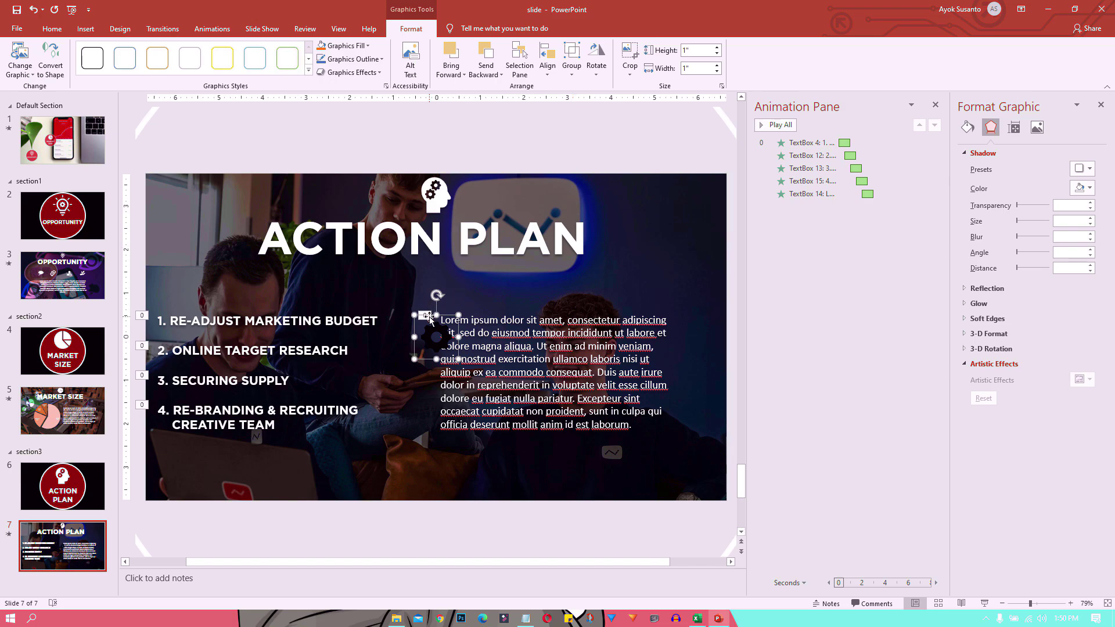
{"action": "left_click", "coordinate": [1090, 190]}
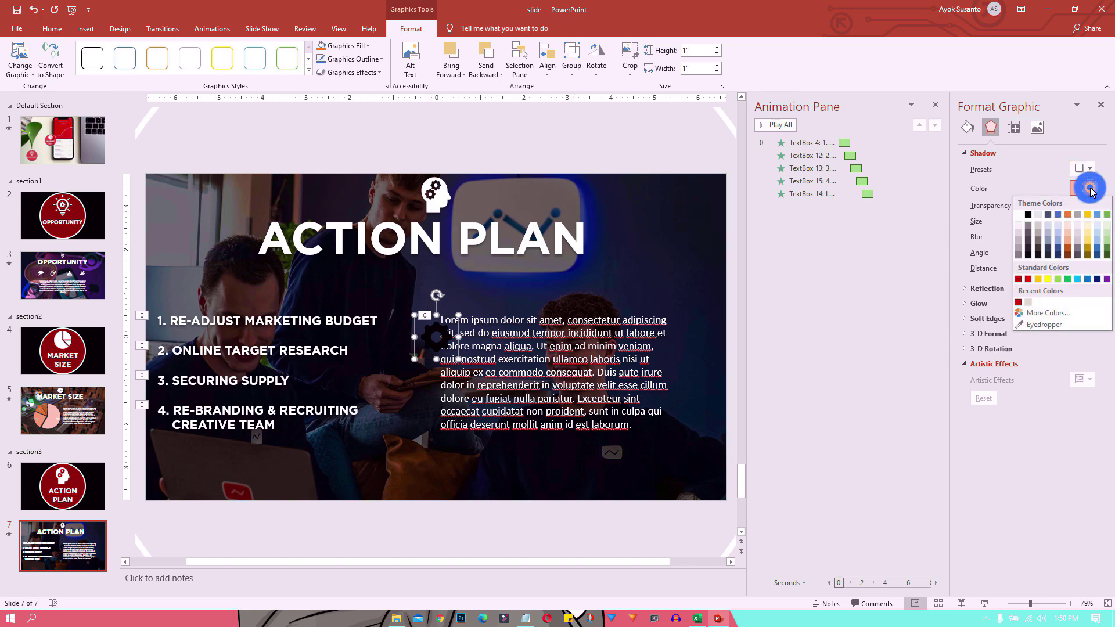
{"action": "left_click", "coordinate": [967, 127]}
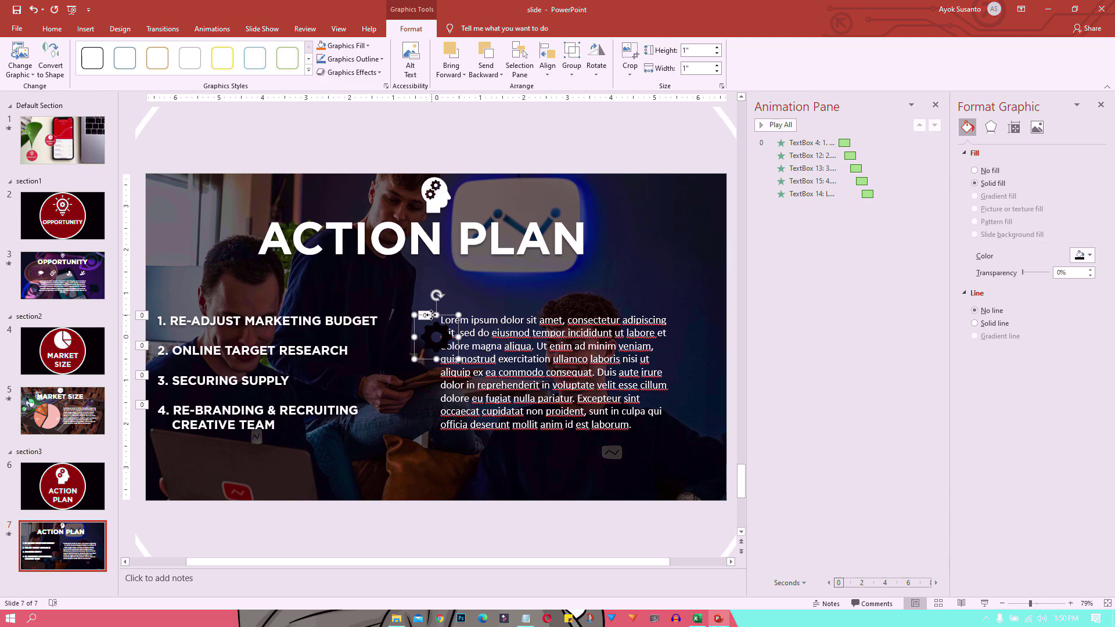
{"action": "mouse_move", "coordinate": [431, 315]}
{"action": "left_mouse_down"}
{"action": "mouse_move", "coordinate": [579, 260]}
{"action": "mouse_move", "coordinate": [646, 217]}
{"action": "left_mouse_up"}
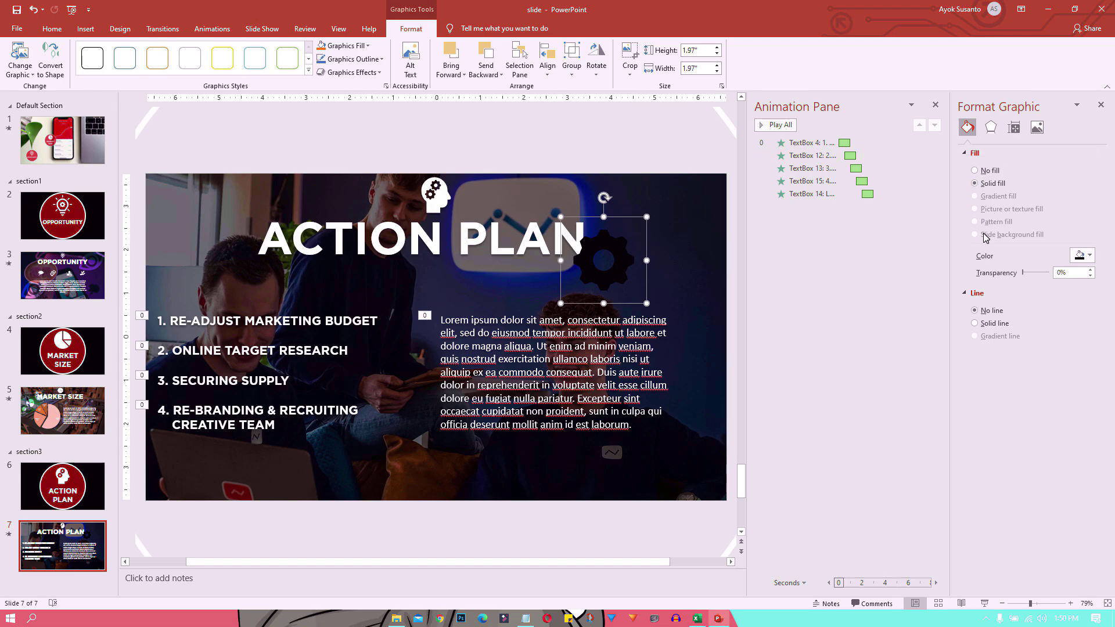
- Convert the gear to a shape with slide background fill and enlarge it over PLAN
{"action": "left_click", "coordinate": [51, 57]}
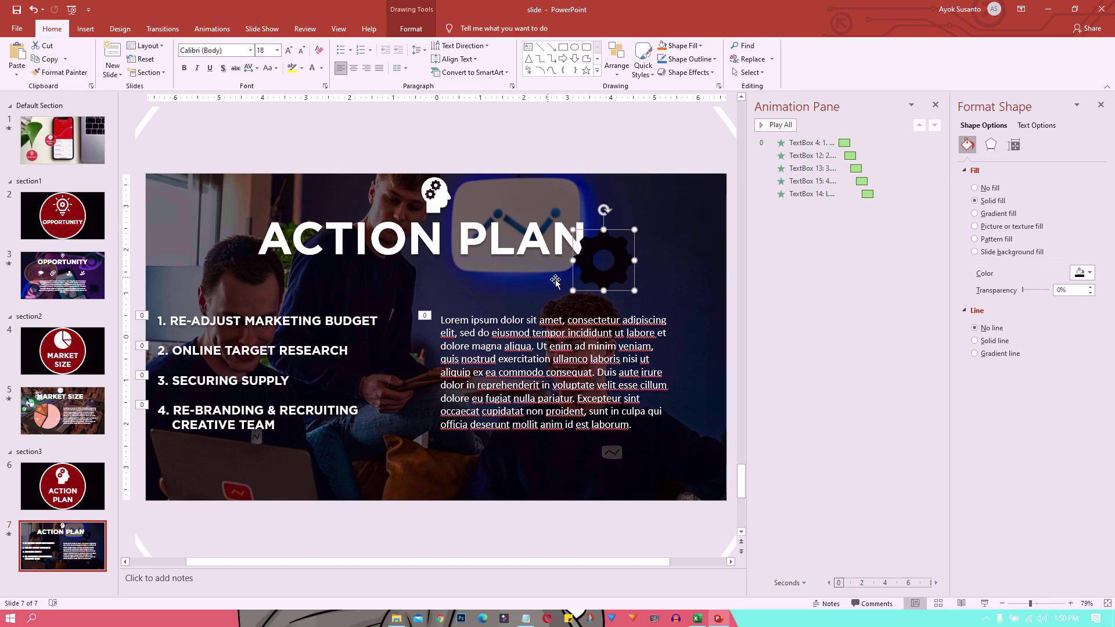
{"action": "left_click", "coordinate": [1007, 257]}
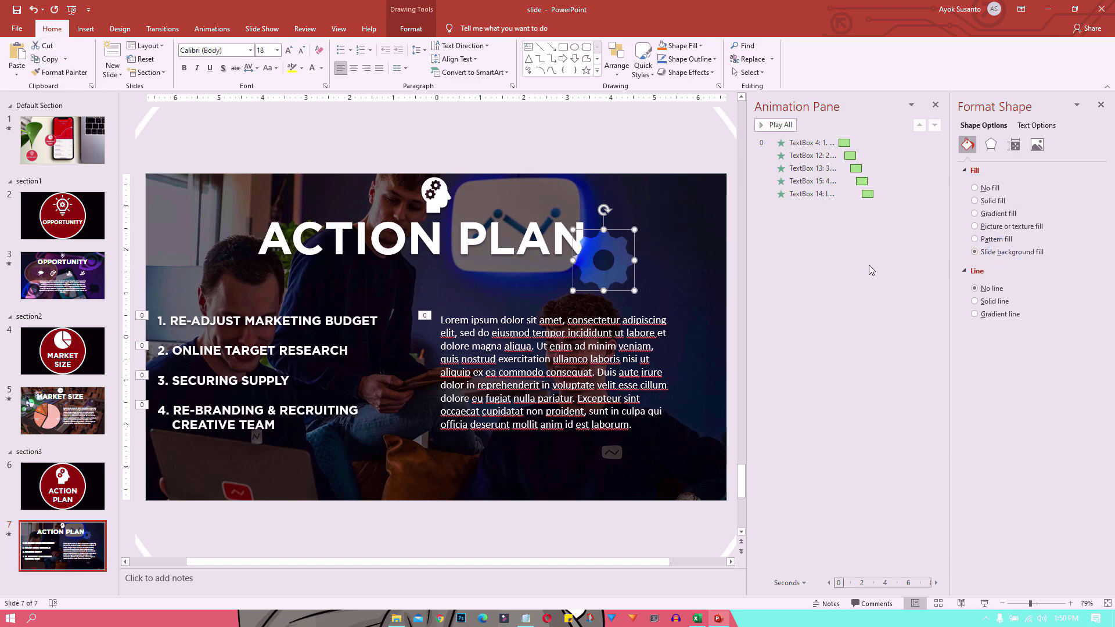
{"action": "left_click_drag", "start_coordinate": [572, 287], "coordinate": [547, 317]}
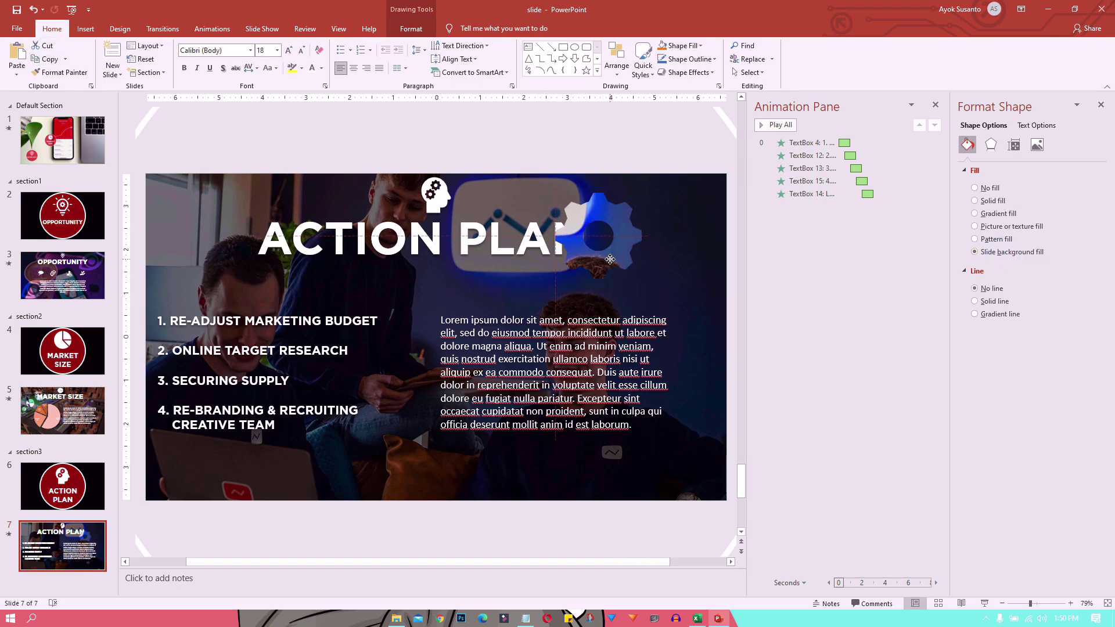
{"action": "left_click_drag", "start_coordinate": [613, 298], "coordinate": [620, 261]}
- Bring the ACTION PLAN title in front of the gear
{"action": "left_click", "coordinate": [526, 261]}
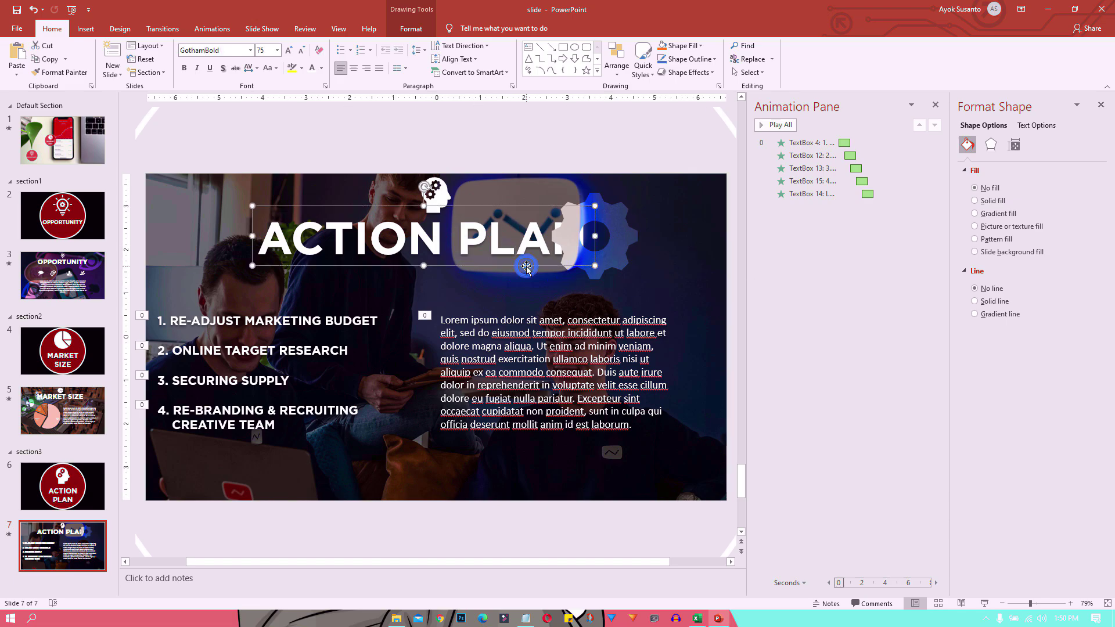
{"action": "left_click", "coordinate": [411, 29]}
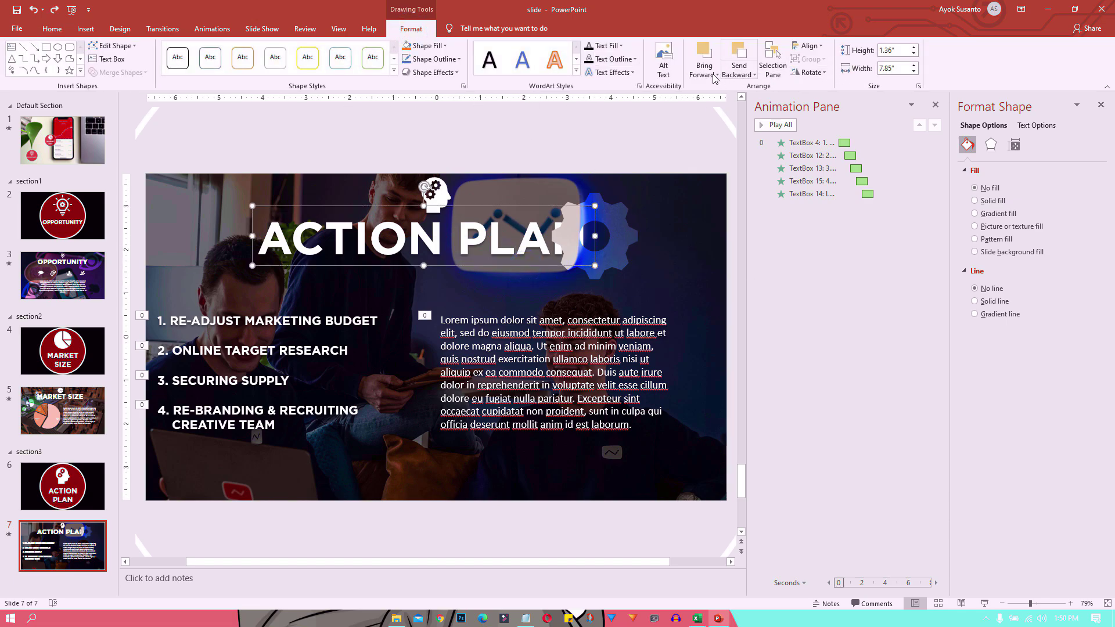
{"action": "left_click", "coordinate": [714, 75]}
{"action": "left_click", "coordinate": [715, 100]}
{"action": "left_click", "coordinate": [601, 153]}
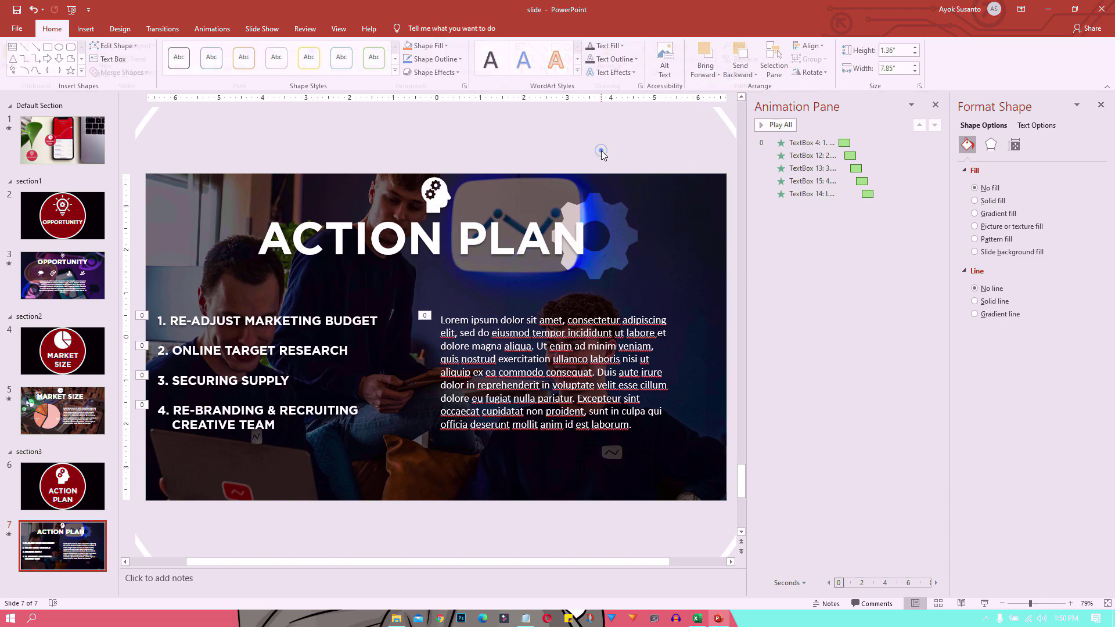
- Copy and paste the gear, placing the duplicate to the right of the first
{"action": "left_click", "coordinate": [623, 237]}
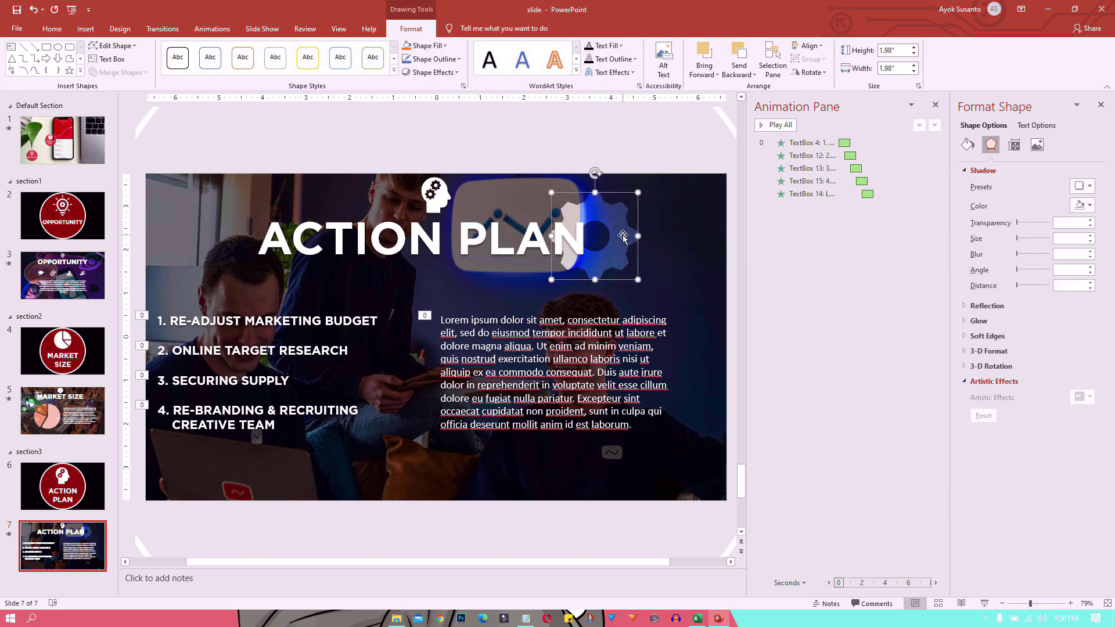
{"action": "right_click", "coordinate": [623, 235]}
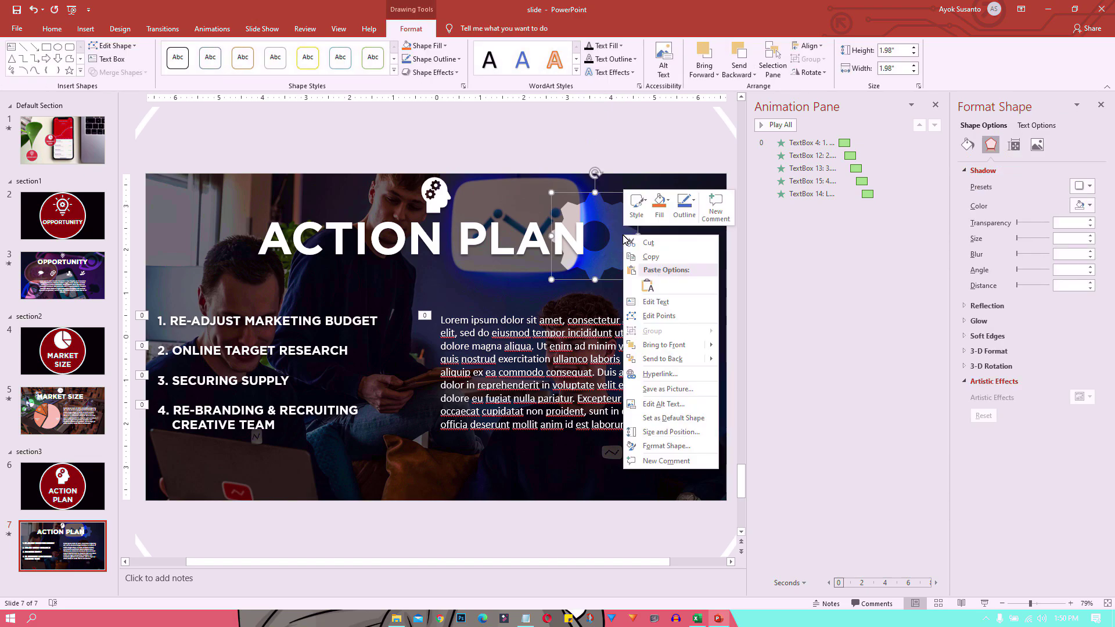
{"action": "left_click", "coordinate": [651, 257]}
{"action": "key", "text": "ctrl+v"}
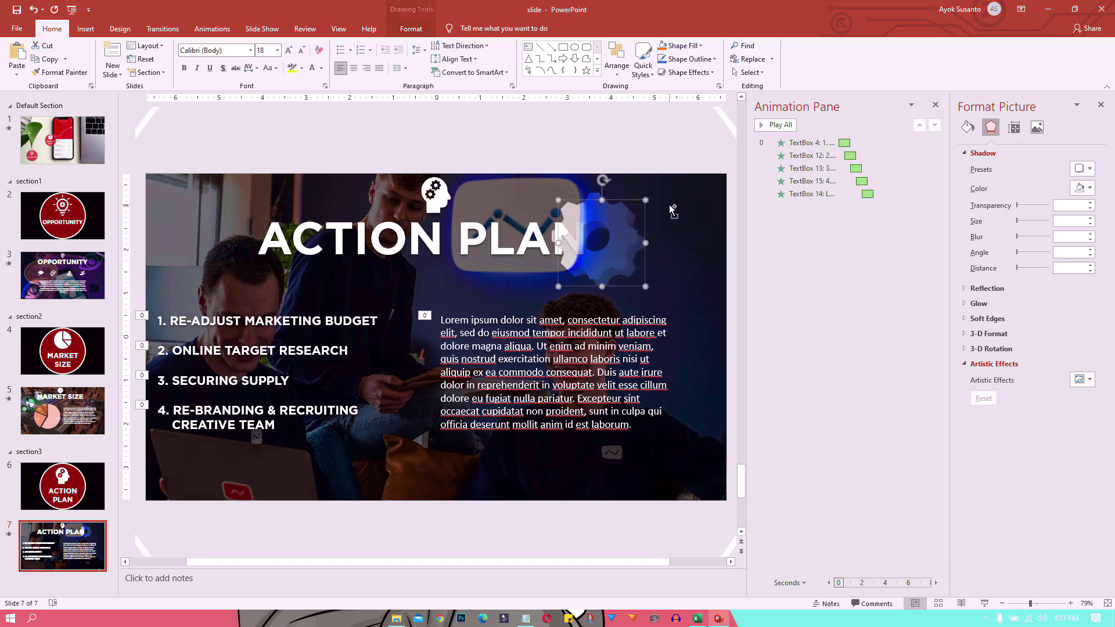
{"action": "left_click_drag", "start_coordinate": [631, 238], "coordinate": [685, 236]}
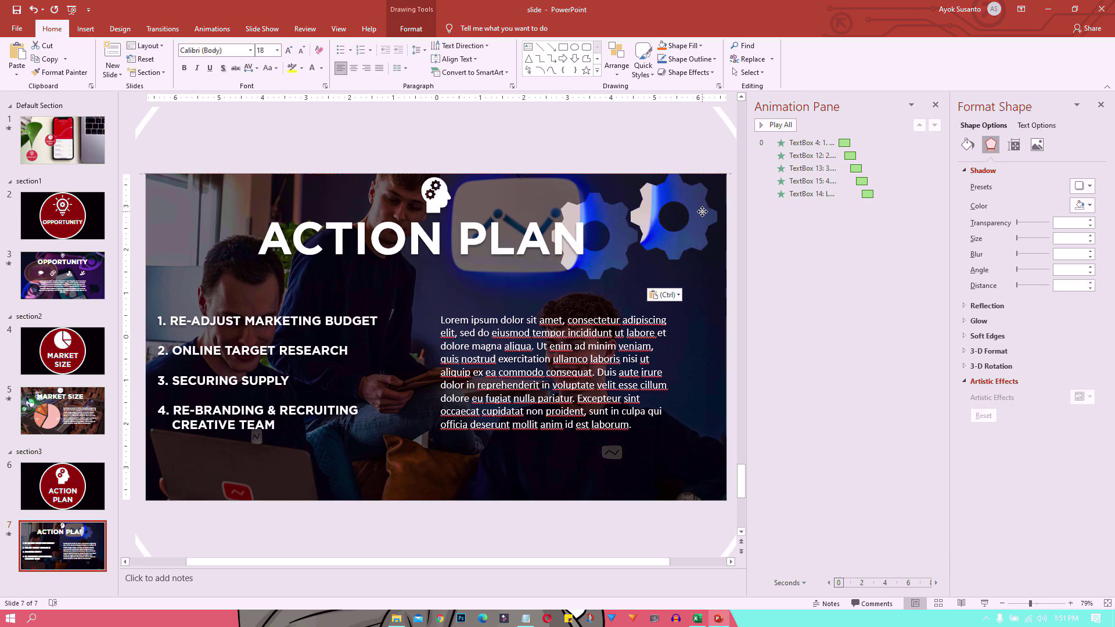
{"action": "left_click", "coordinate": [642, 150]}
{"action": "scroll", "coordinate": [684, 254], "scroll_direction": "up", "scroll_amount": 4}
{"action": "scroll", "coordinate": [627, 262], "scroll_direction": "up", "scroll_amount": 2}
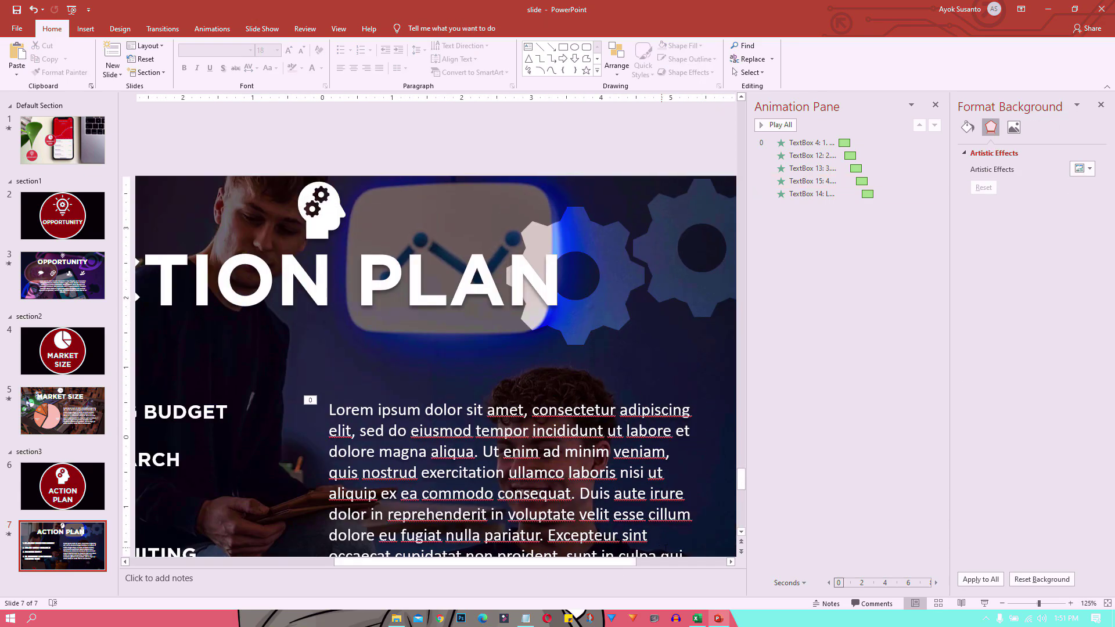
{"action": "scroll", "coordinate": [575, 270], "scroll_direction": "right", "scroll_amount": 3}
- Apply a Pulse animation to the gear behind the title
{"action": "left_click", "coordinate": [575, 270]}
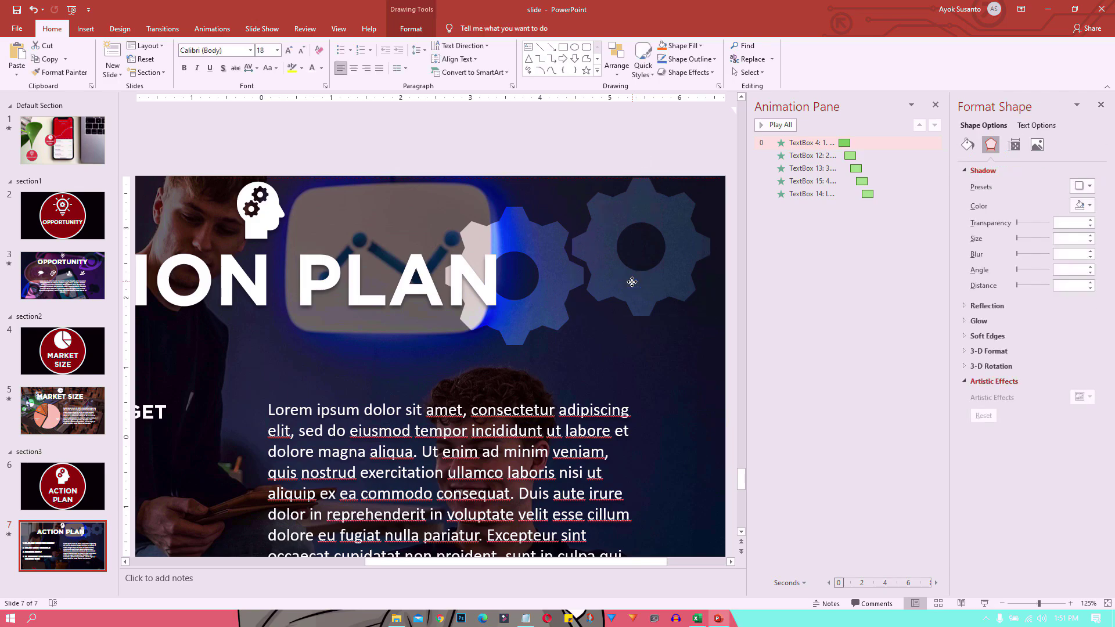
{"action": "left_click", "coordinate": [549, 290]}
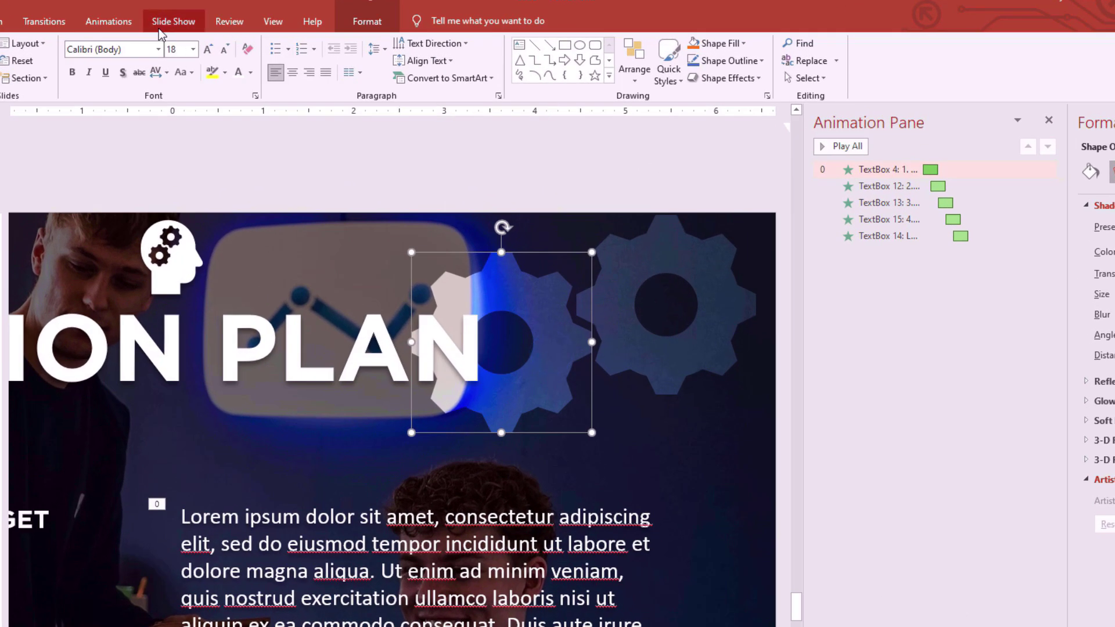
{"action": "left_click", "coordinate": [108, 21]}
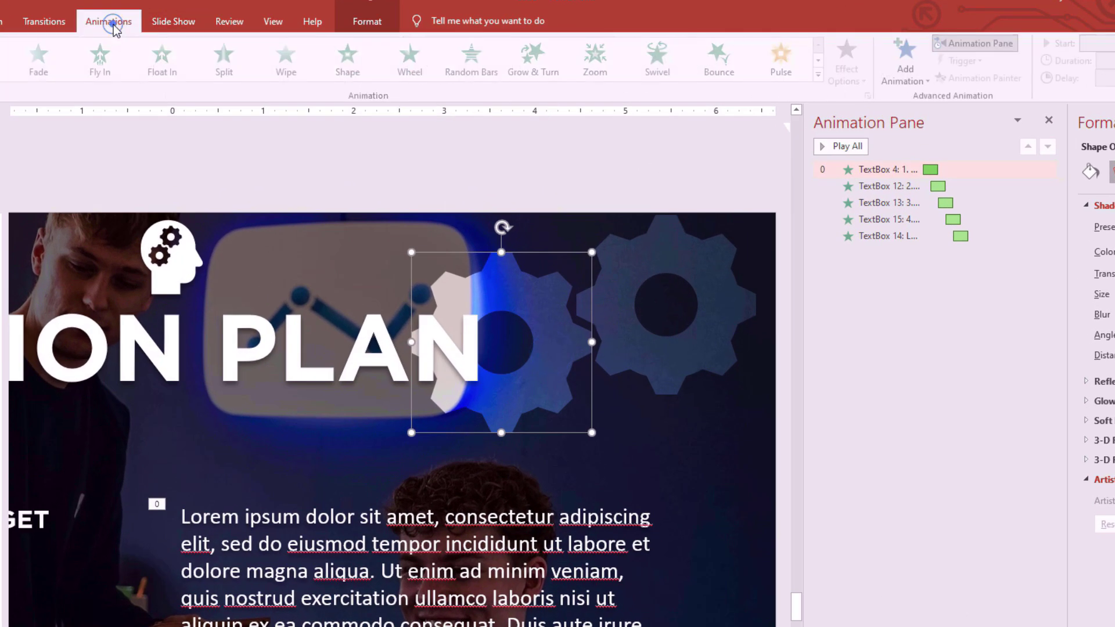
{"action": "left_click", "coordinate": [804, 76]}
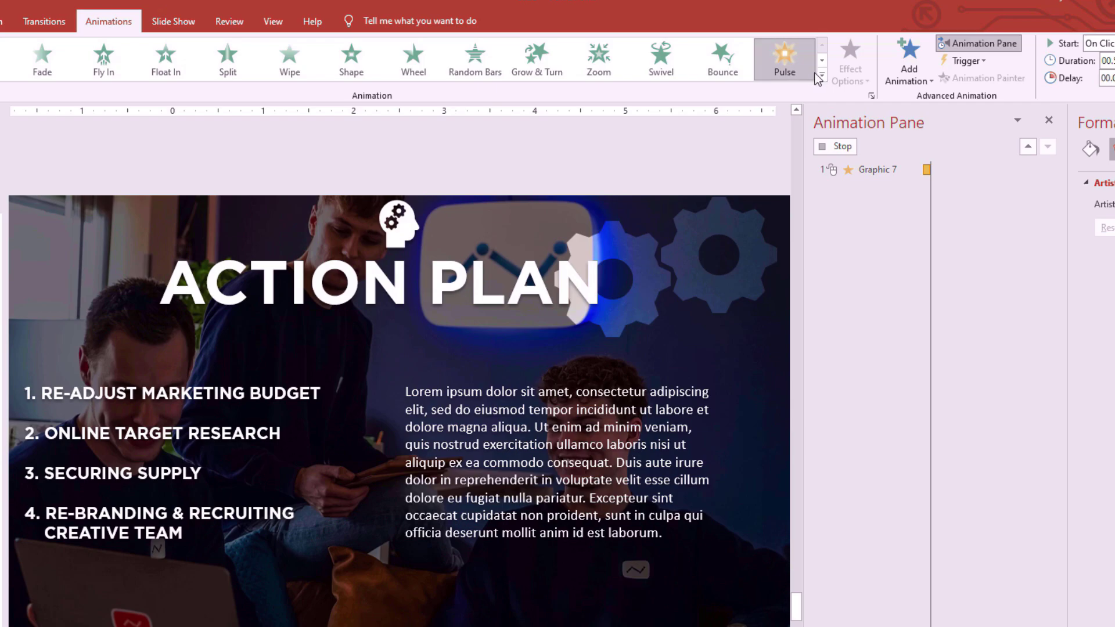
- Change the gear's animation to Spin, starting With Previous
{"action": "left_click", "coordinate": [819, 75]}
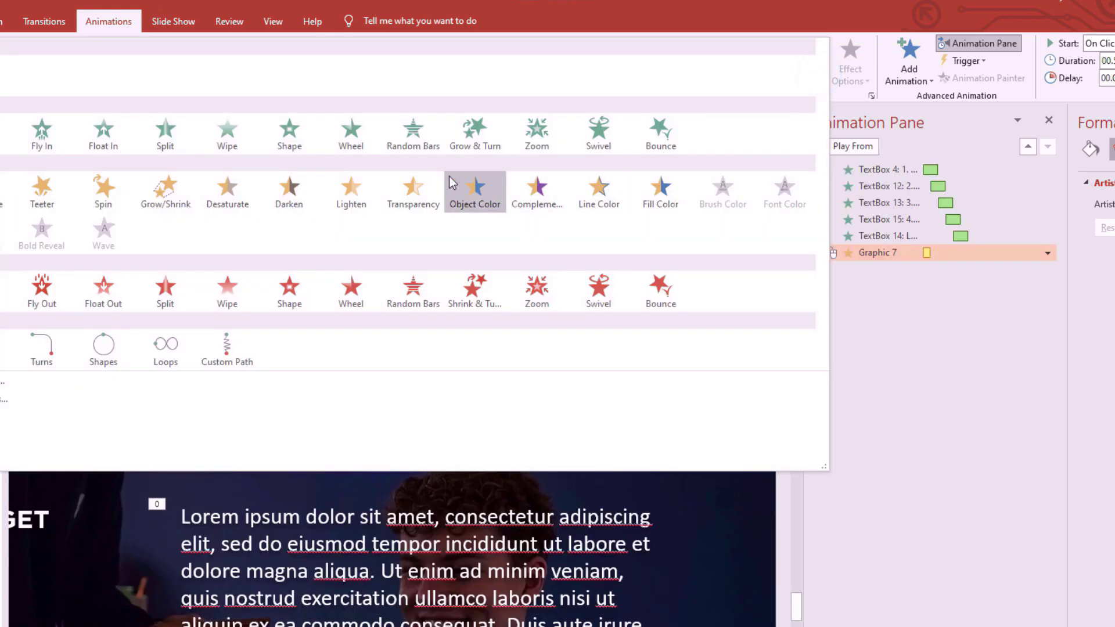
{"action": "left_click", "coordinate": [117, 188]}
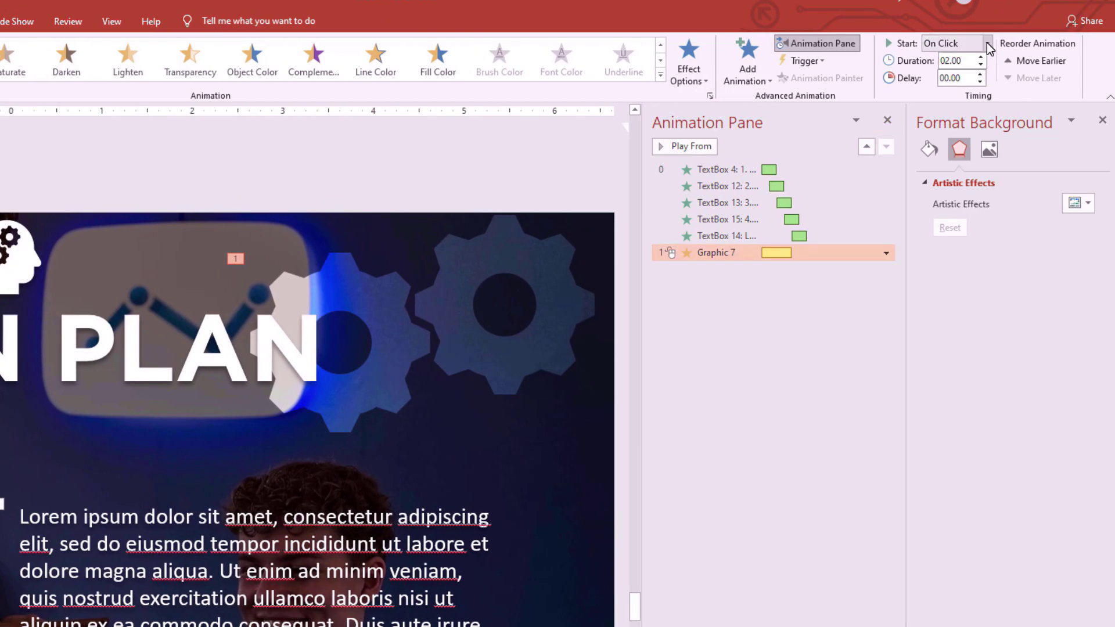
{"action": "left_click", "coordinate": [986, 43]}
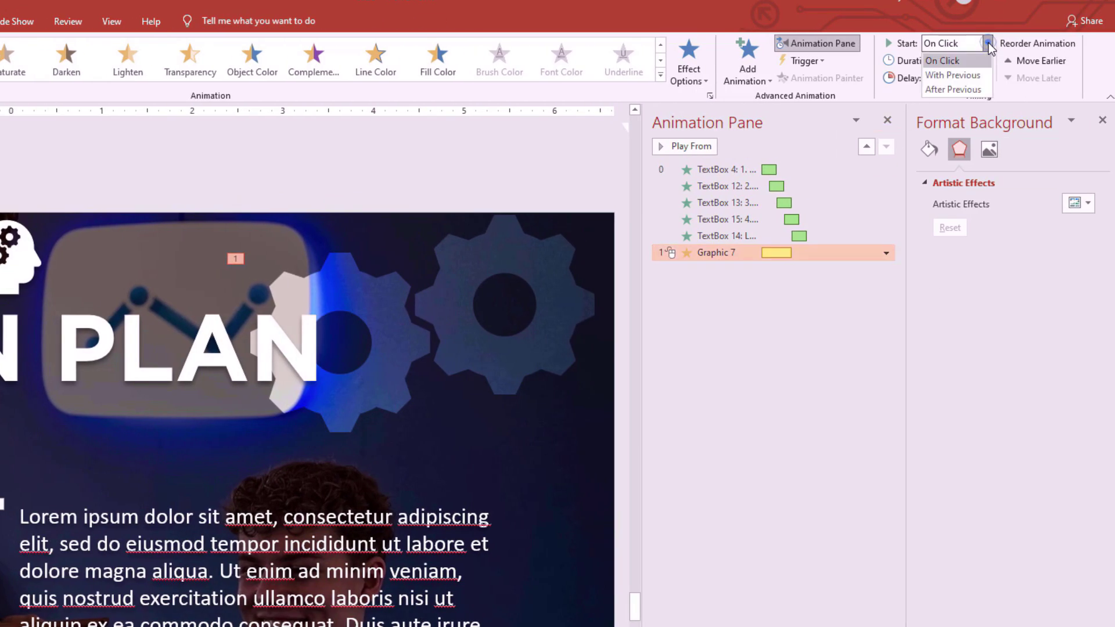
{"action": "left_click", "coordinate": [972, 75]}
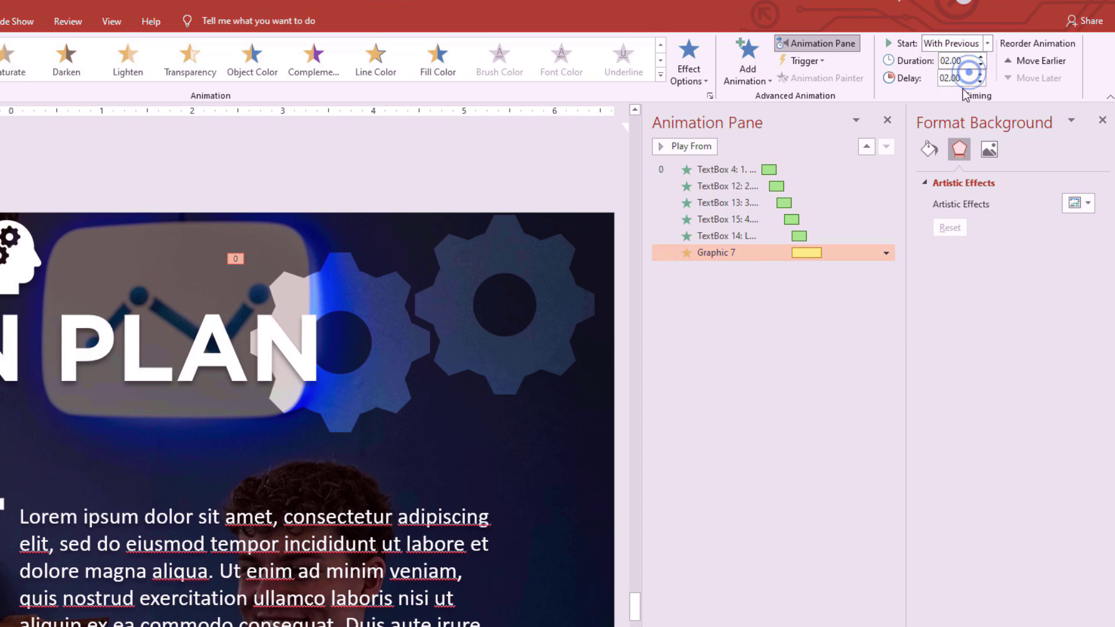
- In the Spin timing settings, set Repeat to Until End of Slide
{"action": "left_click", "coordinate": [886, 252]}
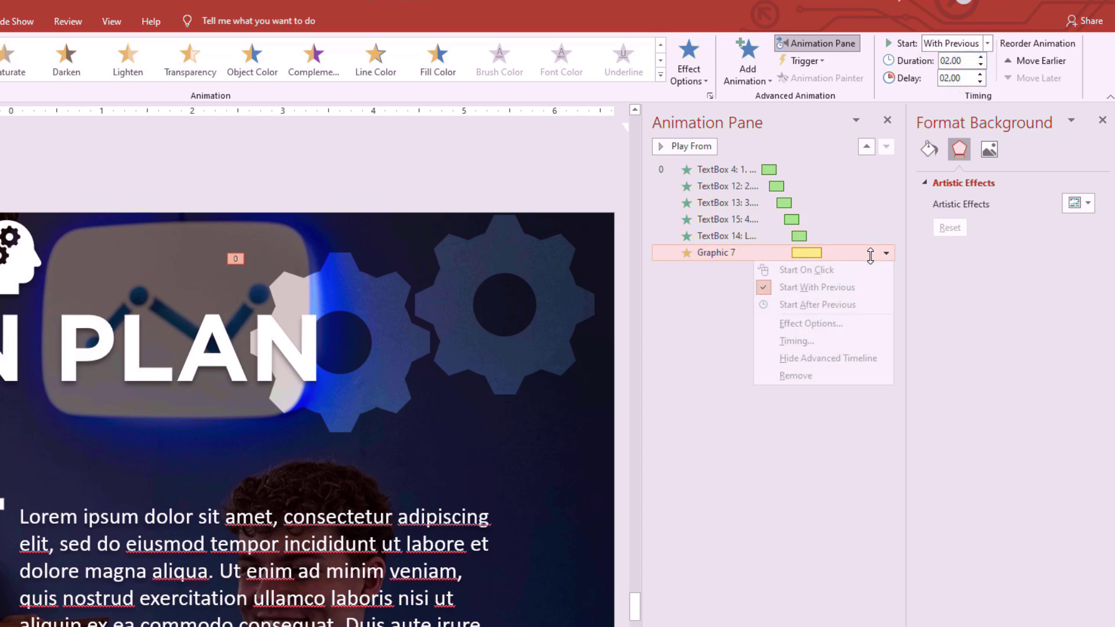
{"action": "left_click", "coordinate": [807, 323]}
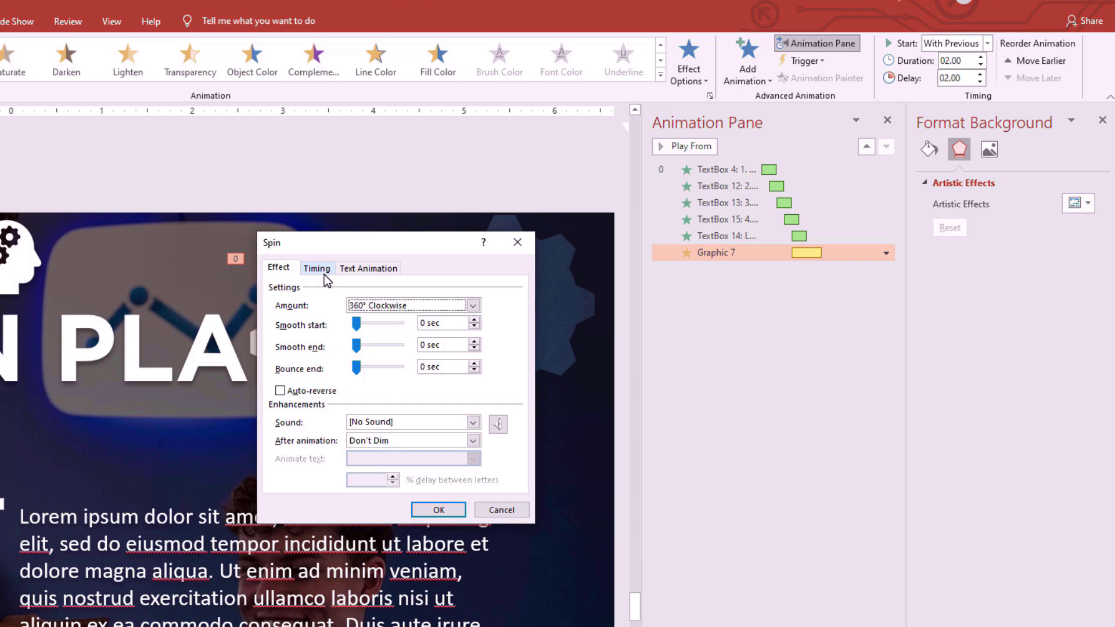
{"action": "left_click", "coordinate": [320, 270]}
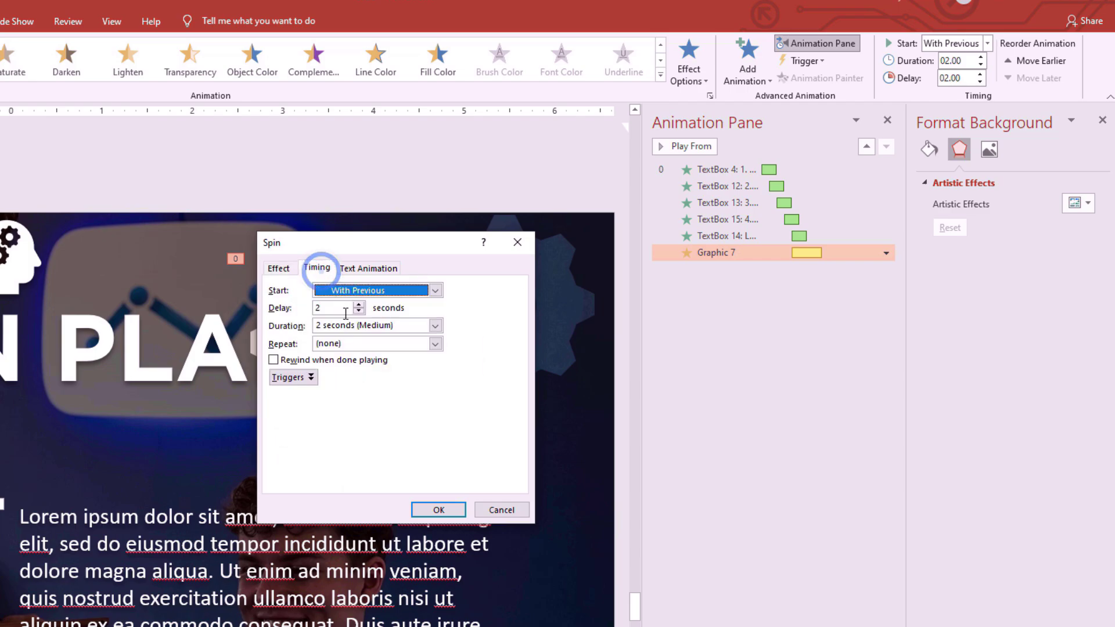
{"action": "left_click", "coordinate": [435, 345]}
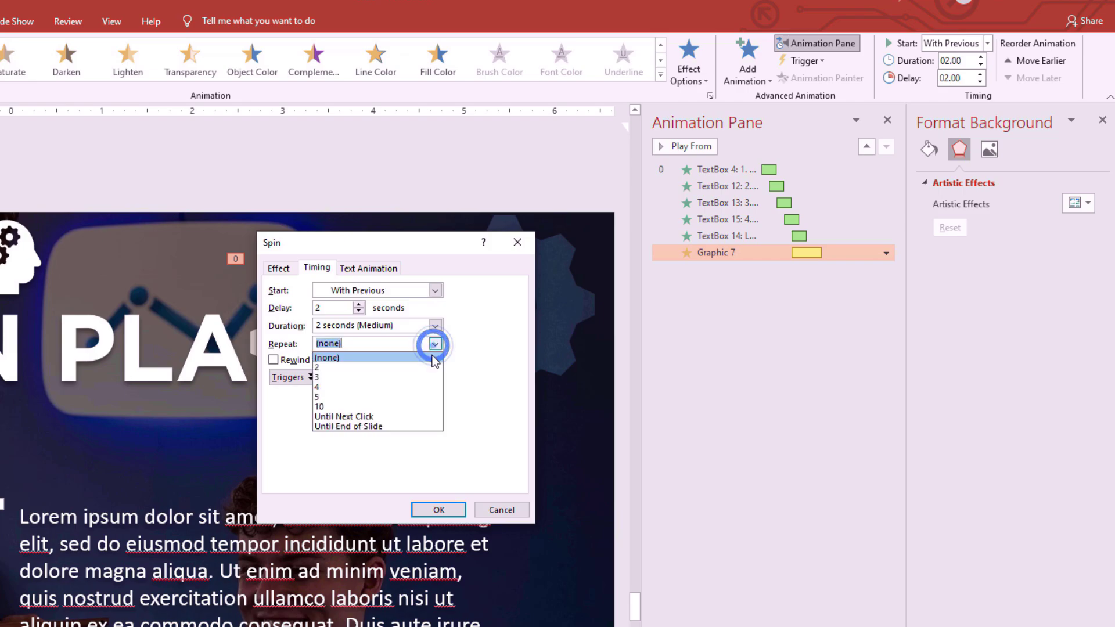
{"action": "left_click", "coordinate": [386, 427]}
{"action": "type", "text": "0"}
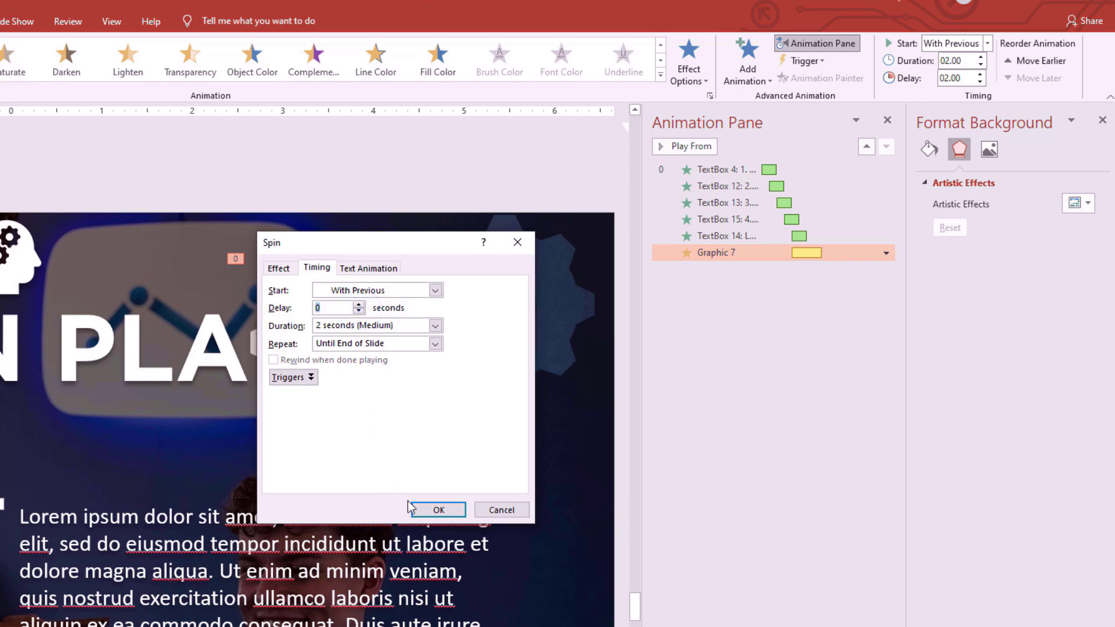
- Confirm the spin timing, preview the gears, and set the right gear to spin Counterclockwise
{"action": "left_click", "coordinate": [439, 511]}
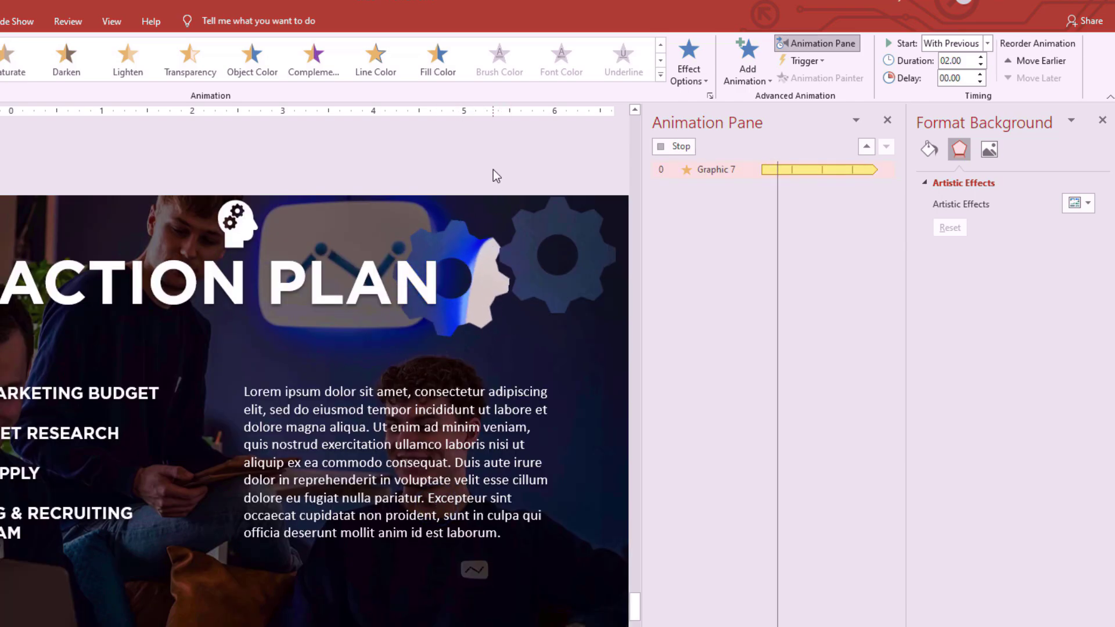
{"action": "left_click", "coordinate": [483, 285]}
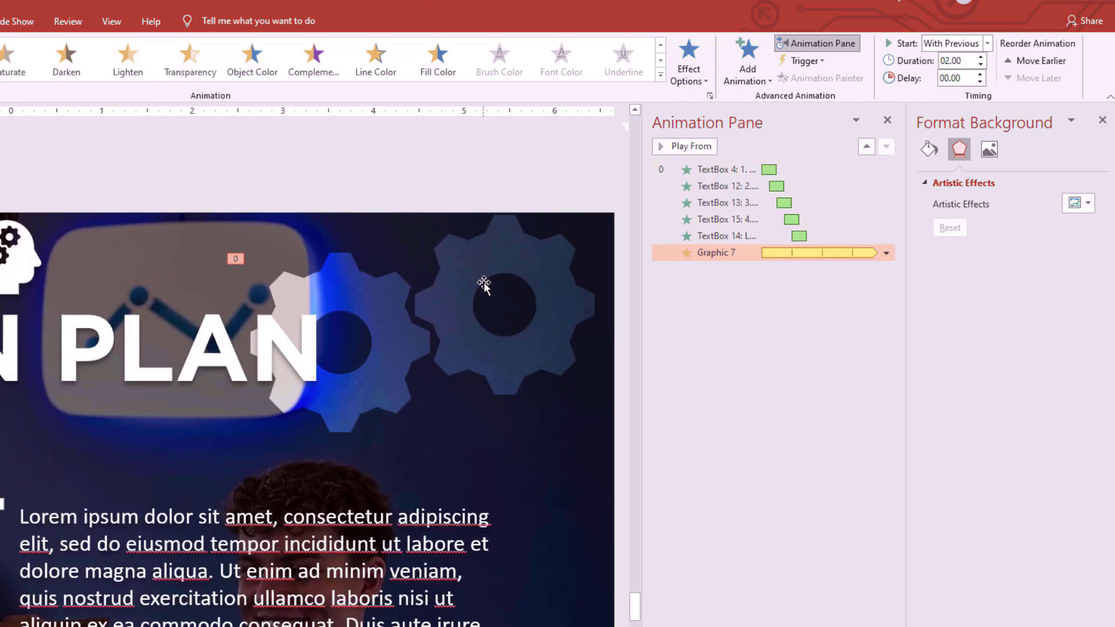
{"action": "left_click", "coordinate": [401, 357]}
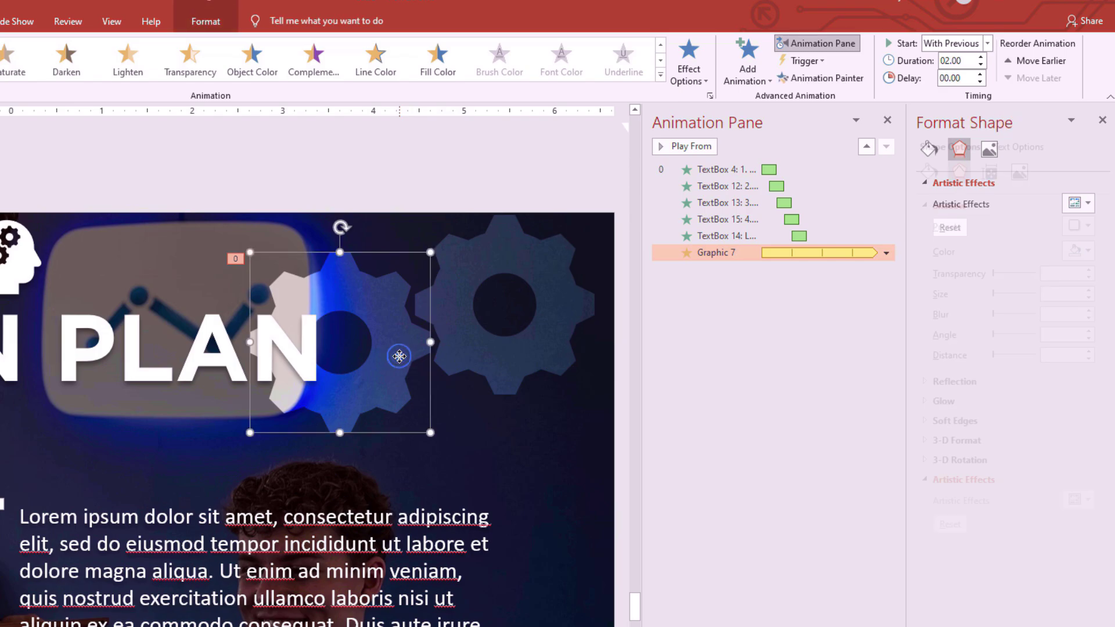
{"action": "left_click", "coordinate": [823, 79]}
{"action": "left_click", "coordinate": [557, 285]}
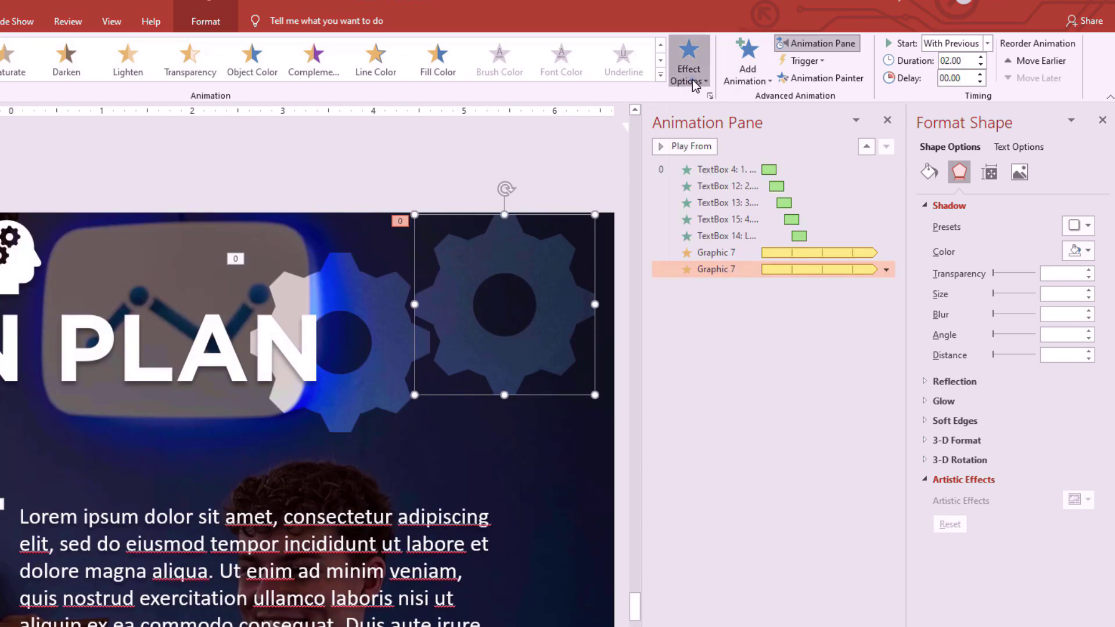
{"action": "left_click", "coordinate": [689, 64]}
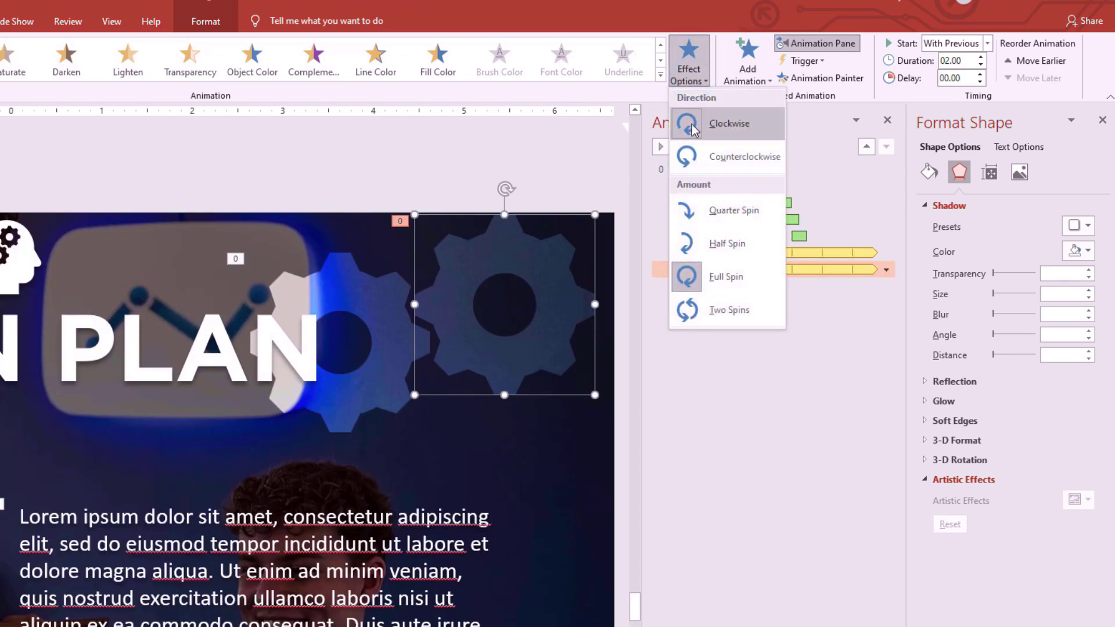
{"action": "left_click", "coordinate": [699, 157]}
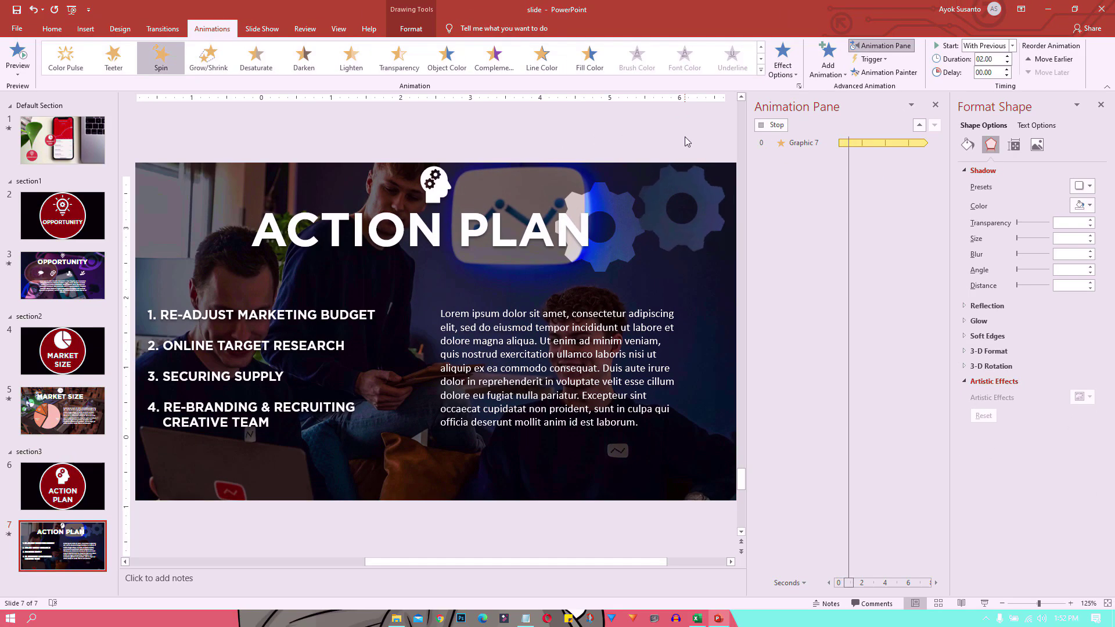
- Check the left and right gear selections, then clear the selection and scroll the view
{"action": "left_click", "coordinate": [684, 138]}
{"action": "left_click", "coordinate": [612, 289]}
{"action": "left_click", "coordinate": [535, 303], "text": "shift"}
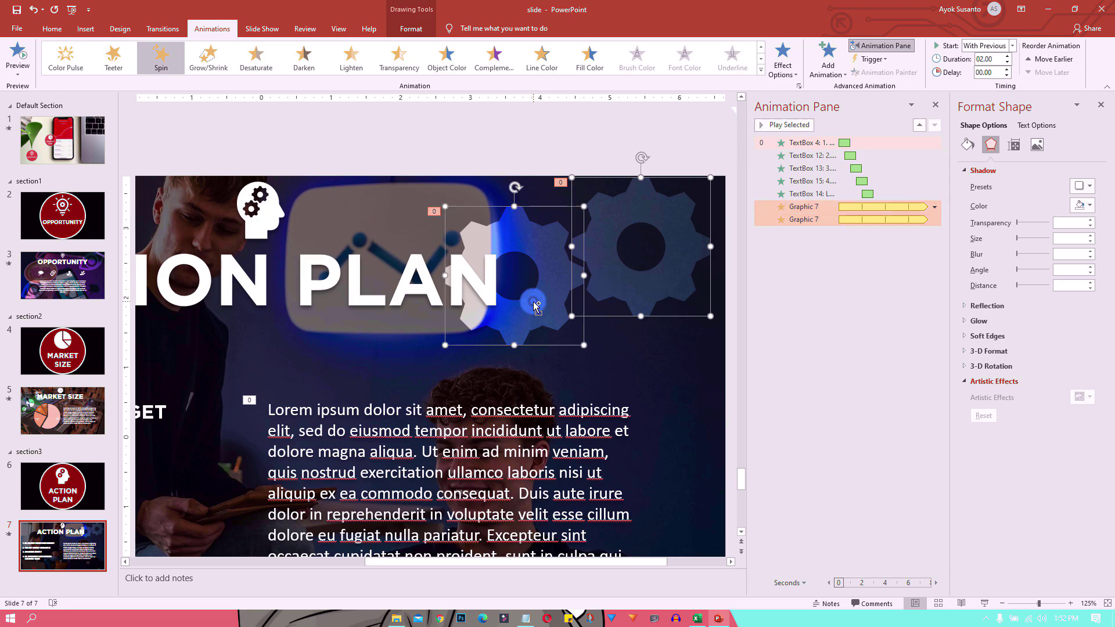
{"action": "left_click", "coordinate": [515, 150]}
{"action": "left_click", "coordinate": [650, 294]}
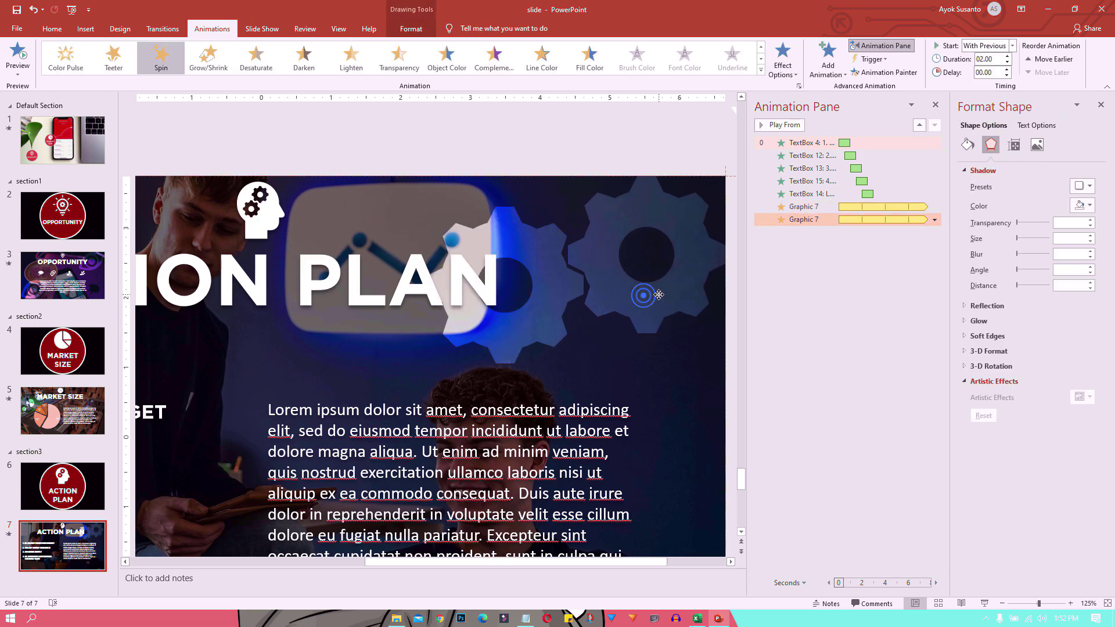
{"action": "left_click", "coordinate": [541, 305]}
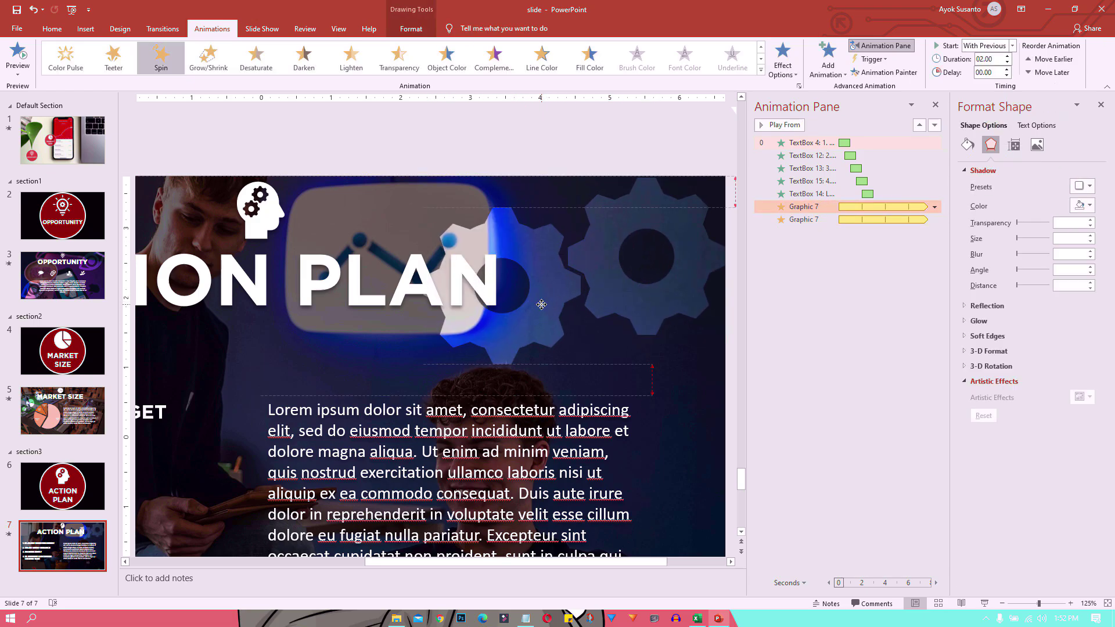
{"action": "key", "text": "Escape"}
{"action": "scroll", "coordinate": [602, 147], "scroll_direction": "down", "scroll_amount": 5}
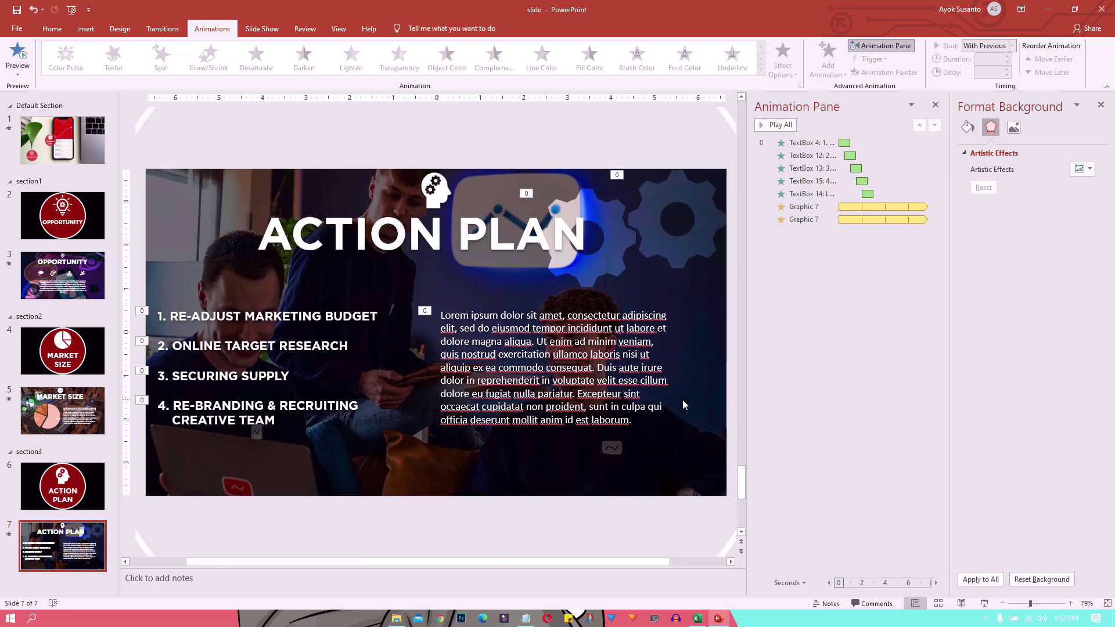
- Insert a Section Zoom linking to the Action Plan section (section3) on the title slide
{"action": "left_click", "coordinate": [62, 139]}
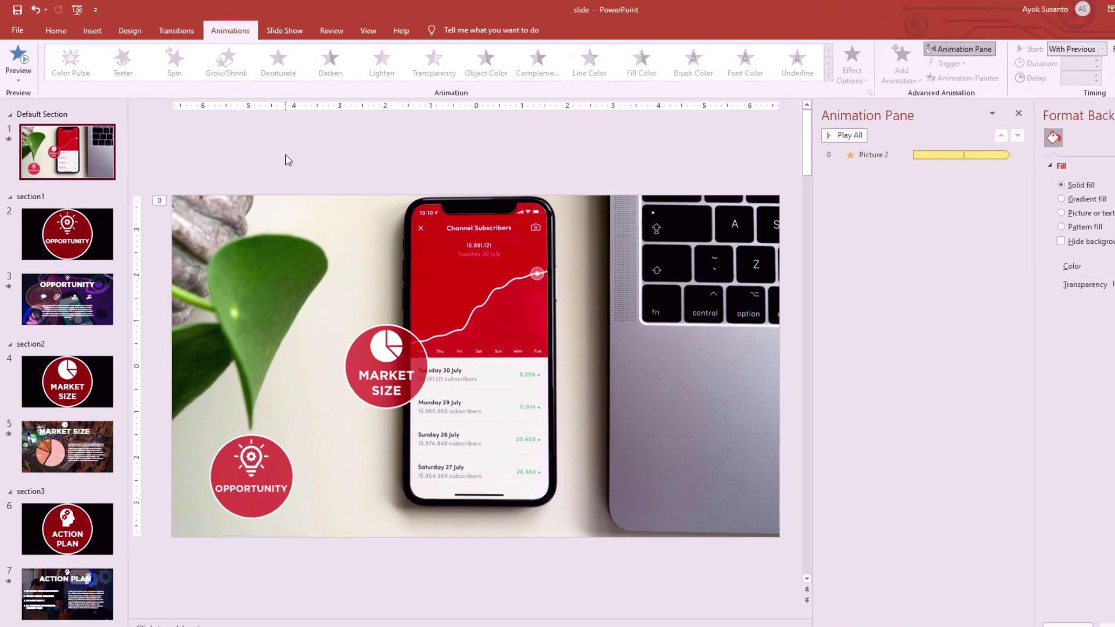
{"action": "left_click", "coordinate": [285, 157]}
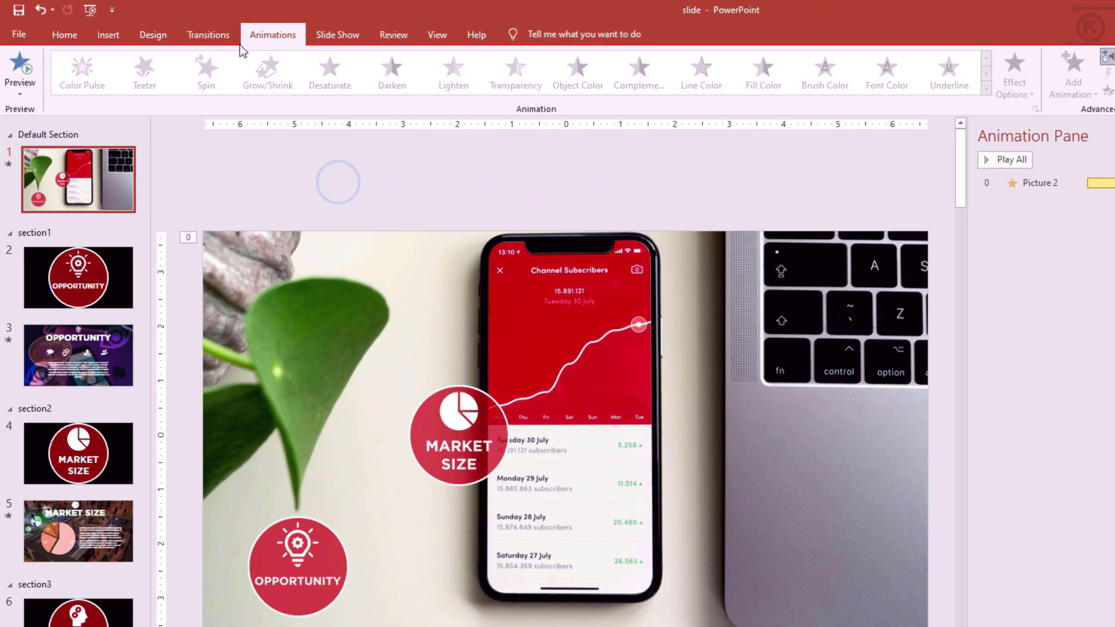
{"action": "left_click", "coordinate": [108, 35]}
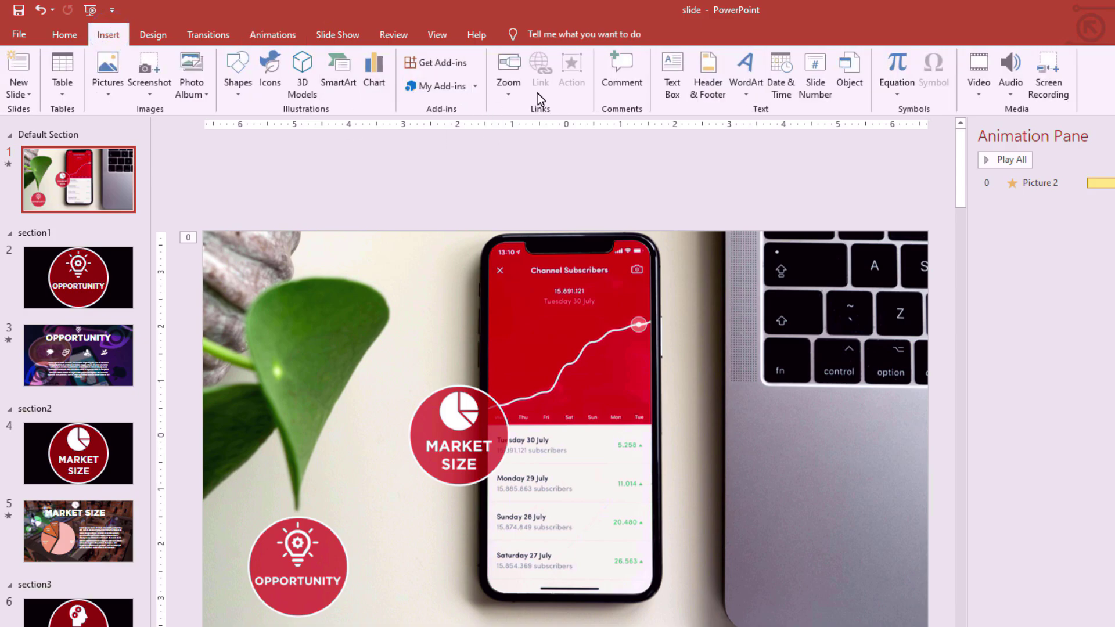
{"action": "left_click", "coordinate": [505, 91]}
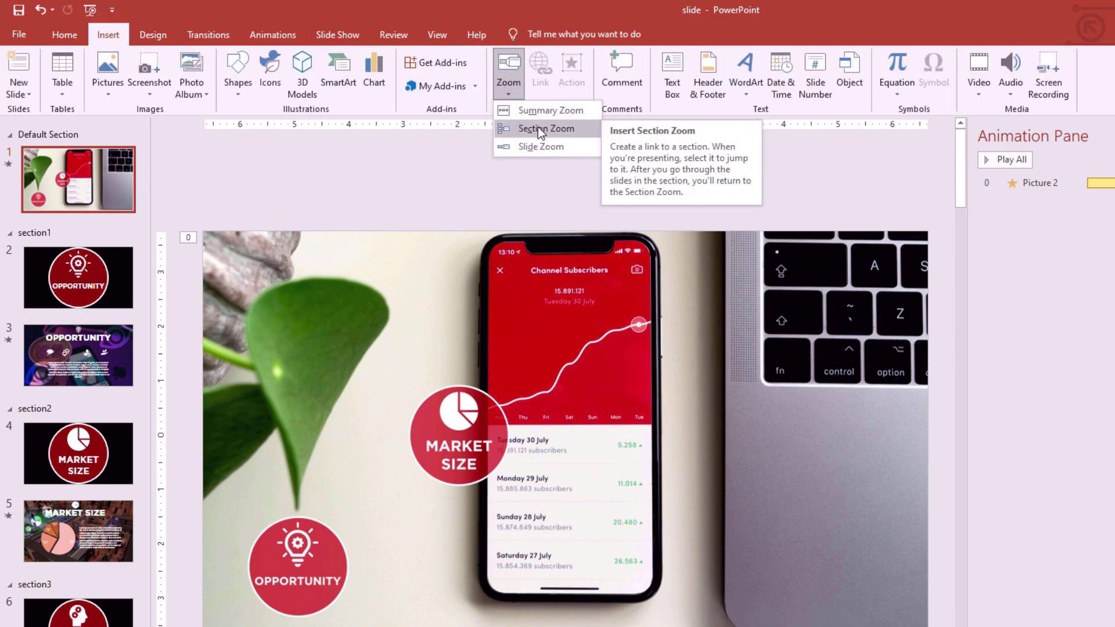
{"action": "left_click", "coordinate": [539, 130]}
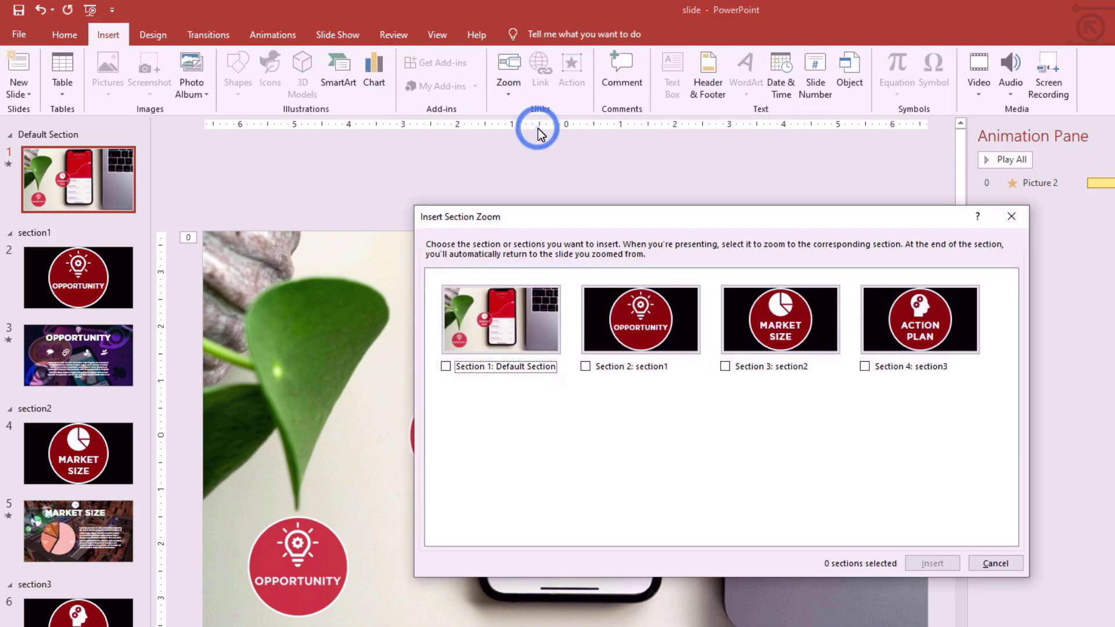
{"action": "left_click", "coordinate": [890, 319]}
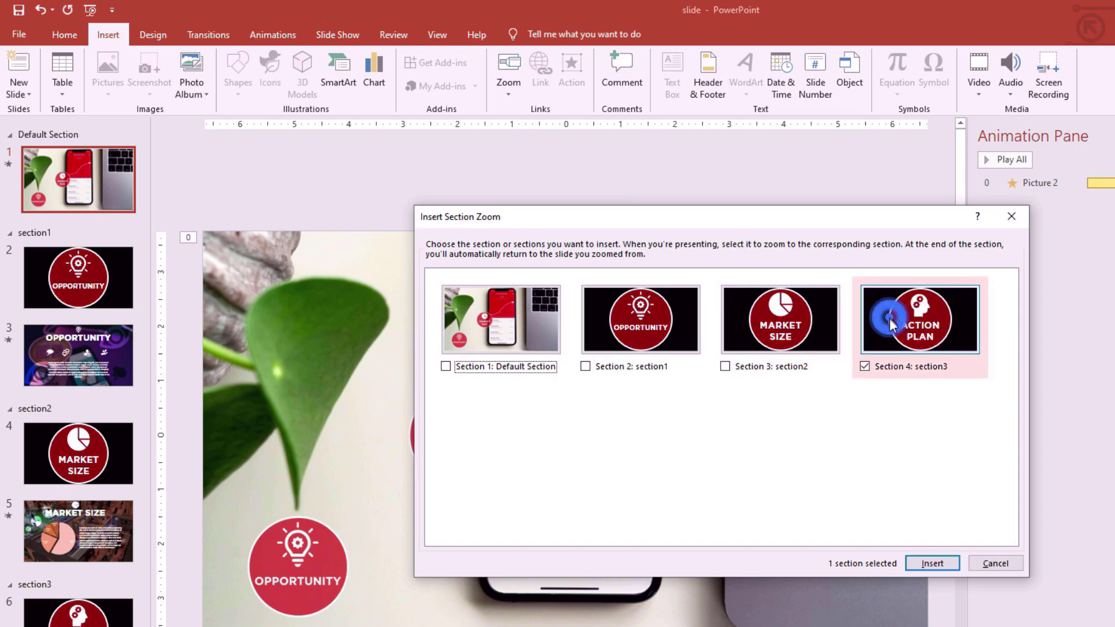
{"action": "left_click", "coordinate": [932, 563]}
- Move the Action Plan zoom to the lower right and apply Zoom Background so only the circle shows
{"action": "mouse_move", "coordinate": [576, 444]}
{"action": "left_mouse_down"}
{"action": "mouse_move", "coordinate": [644, 575]}
{"action": "mouse_move", "coordinate": [632, 575]}
{"action": "left_mouse_up"}
{"action": "right_click", "coordinate": [636, 569]}
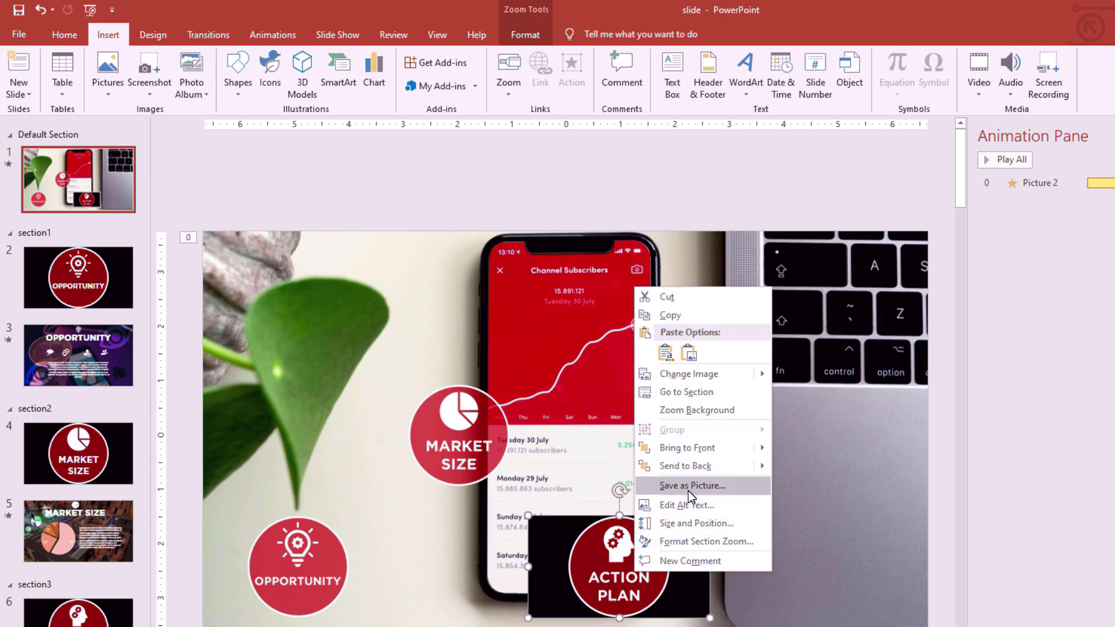
{"action": "left_click", "coordinate": [698, 411]}
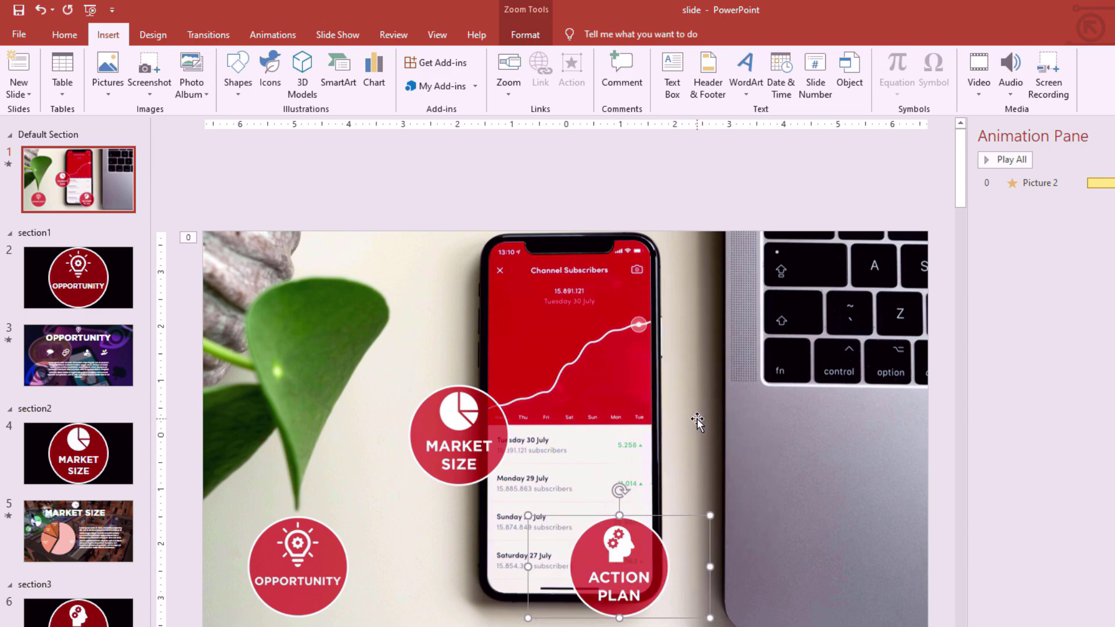
{"action": "left_click", "coordinate": [697, 420]}
{"action": "left_click", "coordinate": [662, 554]}
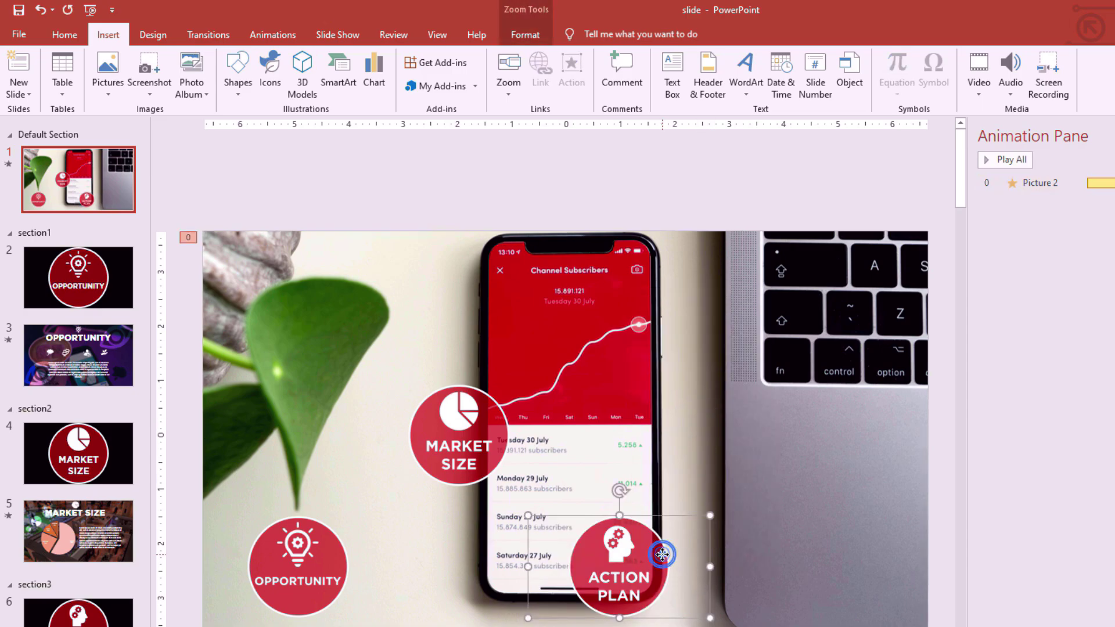
{"action": "left_click", "coordinate": [691, 198]}
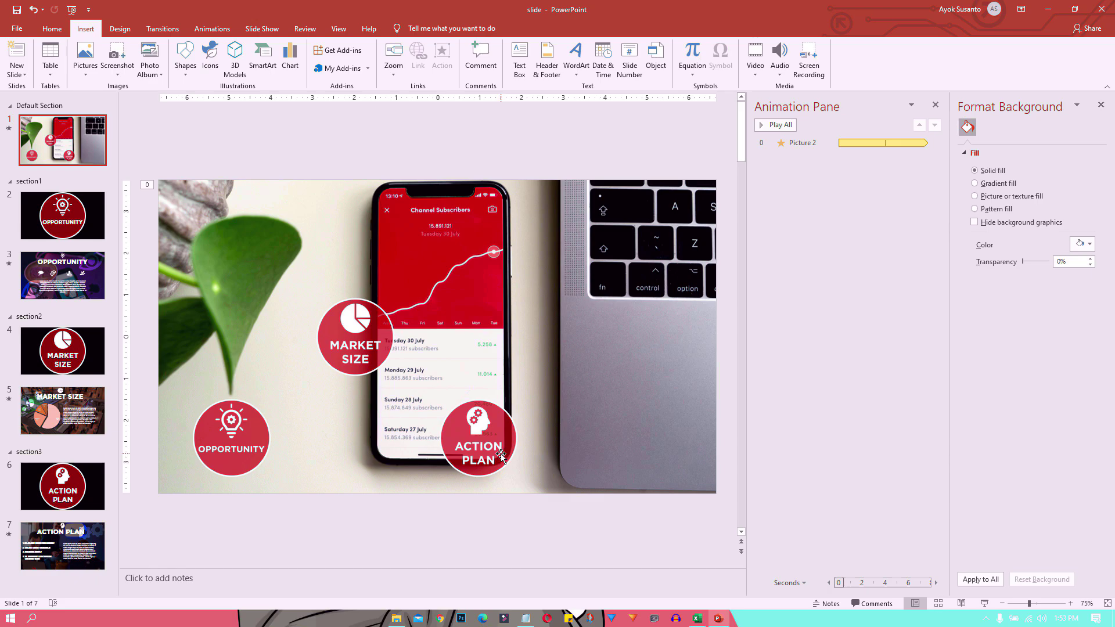
{"action": "left_click_drag", "start_coordinate": [501, 457], "coordinate": [495, 454]}
{"action": "left_click", "coordinate": [540, 161]}
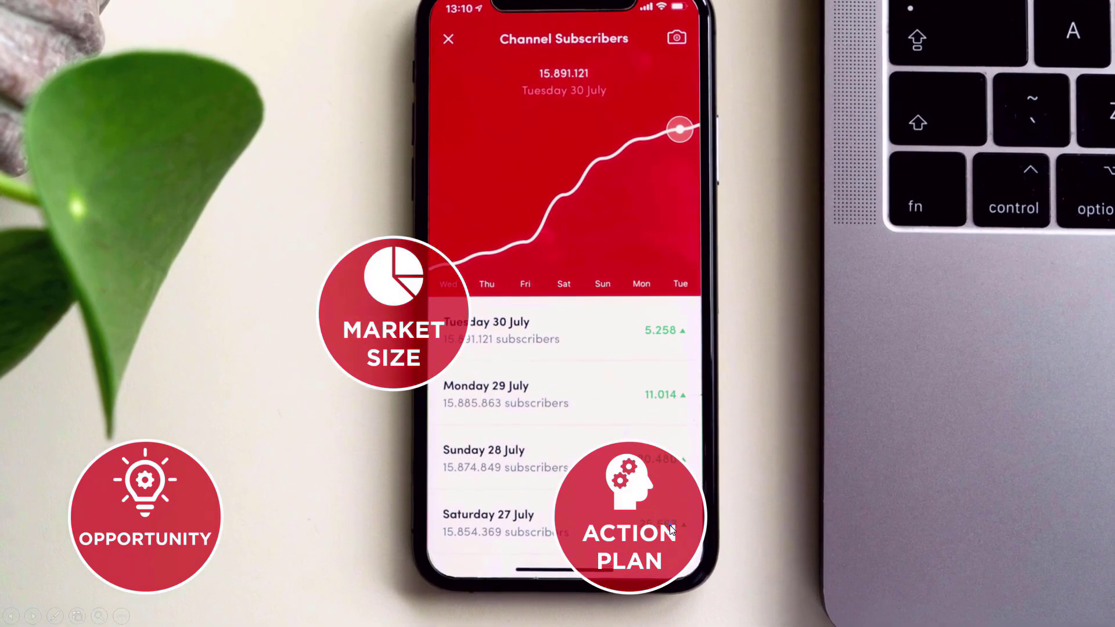
- Run the slide show from the title slide and follow the Action Plan zoom
{"action": "left_click", "coordinate": [670, 525]}
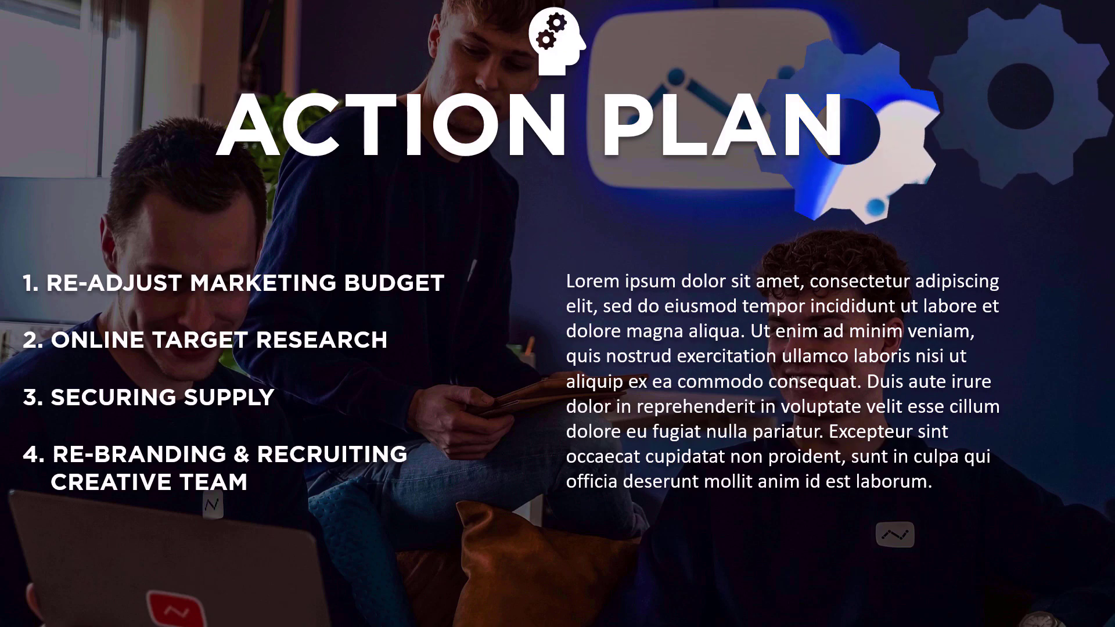
- End the slide show and add a new section named section4 after slide 7
{"action": "key", "text": "Escape"}
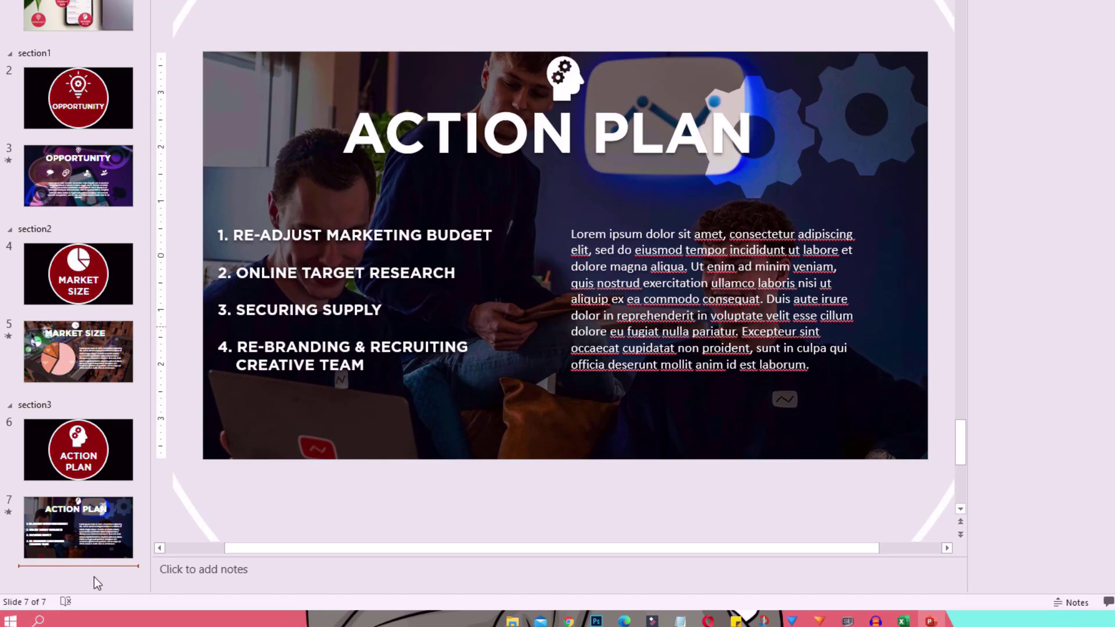
{"action": "right_click", "coordinate": [75, 584]}
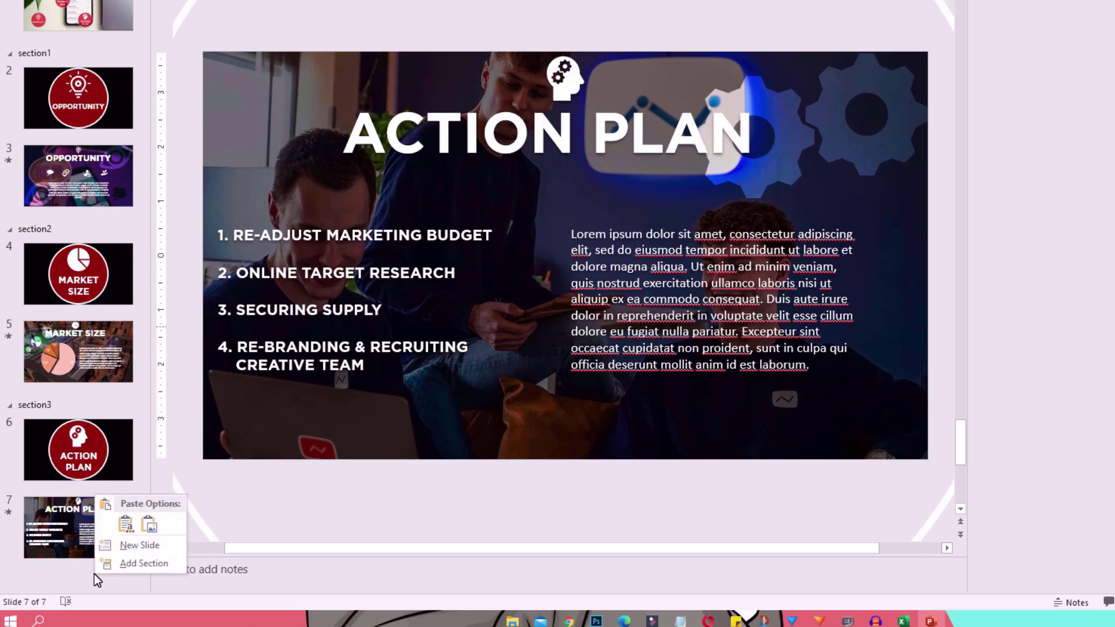
{"action": "left_click", "coordinate": [123, 567]}
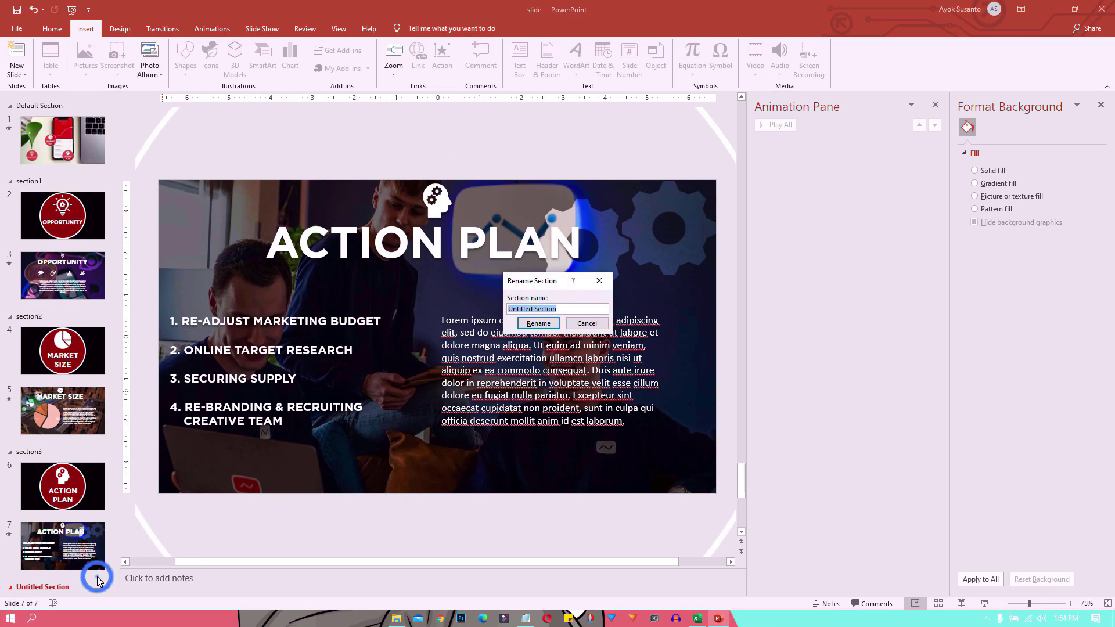
{"action": "type", "text": "SE"}
{"action": "key", "text": "Return"}
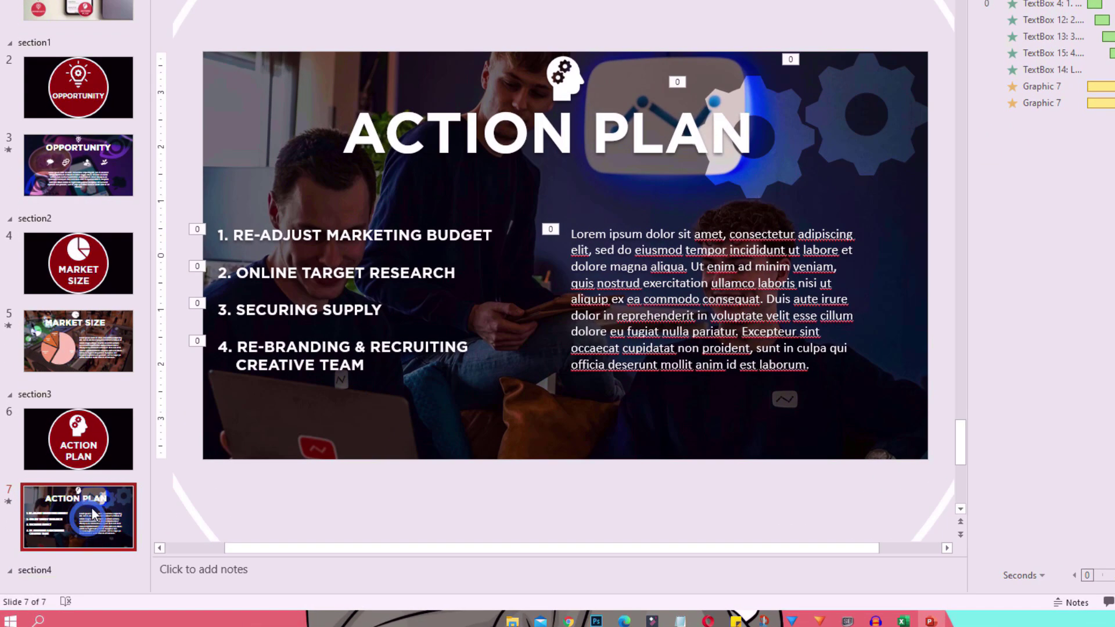
- Copy Action Plan slides 6–7 and paste them into section4 with Keep Source Formatting
{"action": "left_click", "coordinate": [87, 502]}
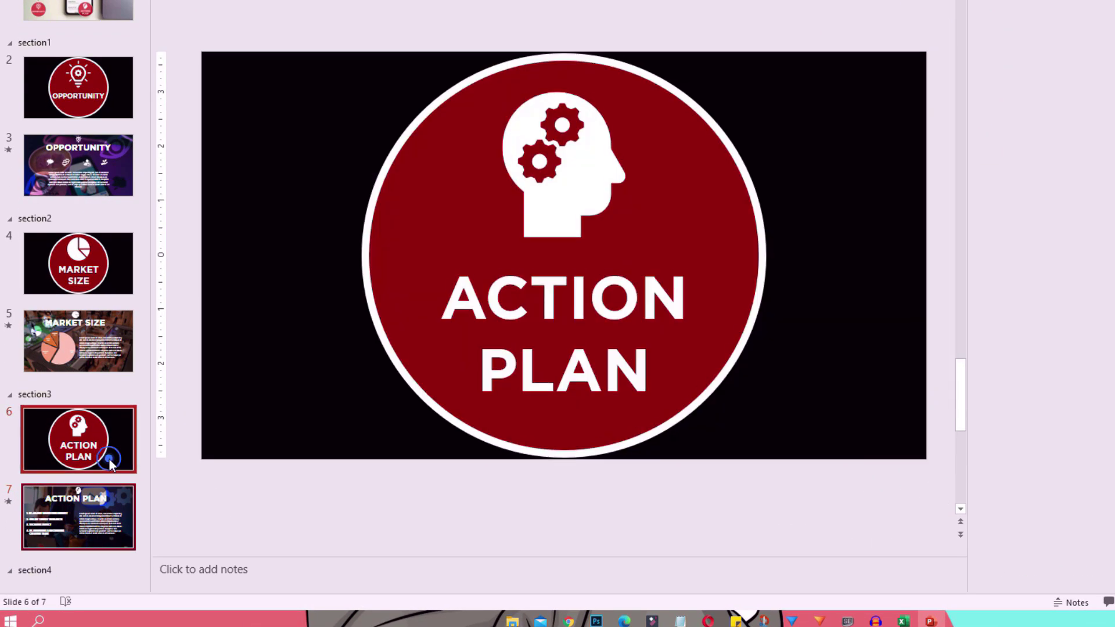
{"action": "right_click", "coordinate": [97, 515]}
{"action": "left_click", "coordinate": [138, 276]}
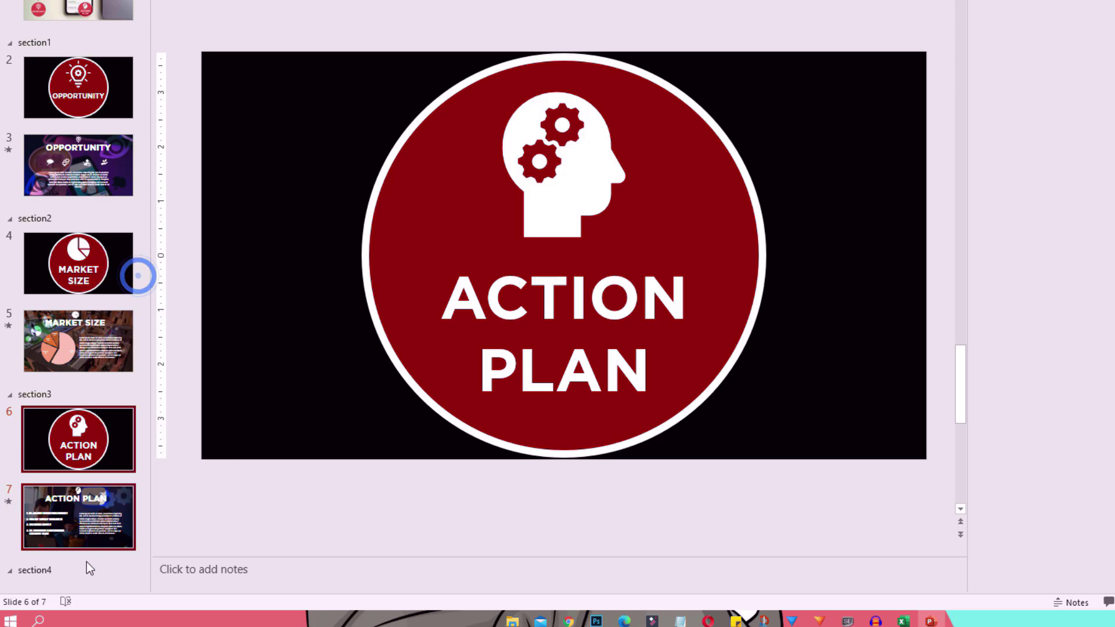
{"action": "right_click", "coordinate": [26, 580]}
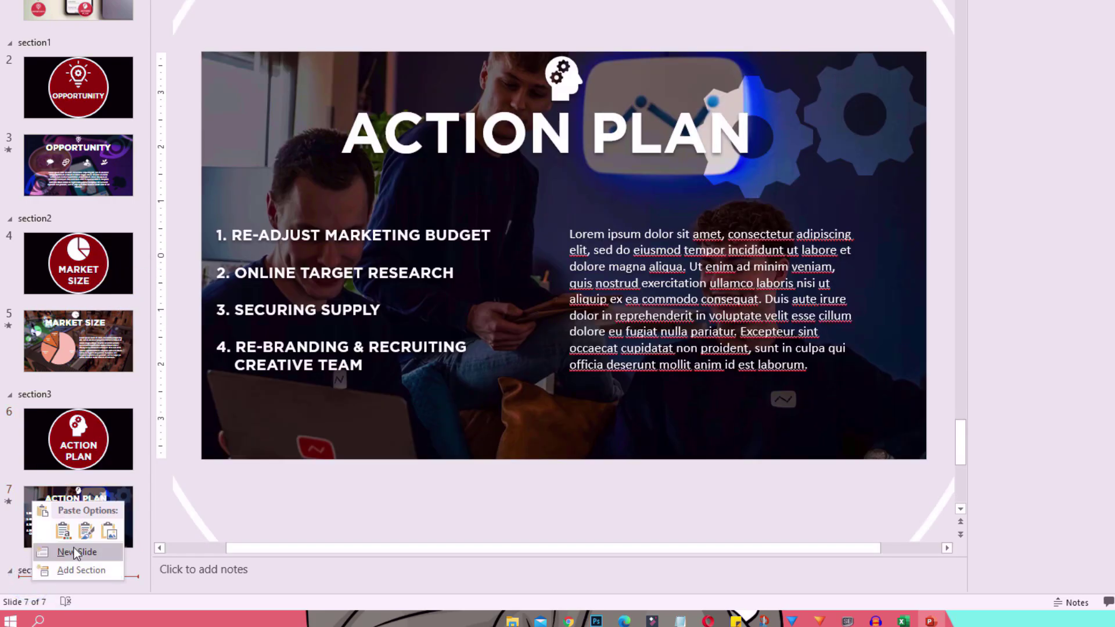
{"action": "left_click", "coordinate": [87, 535]}
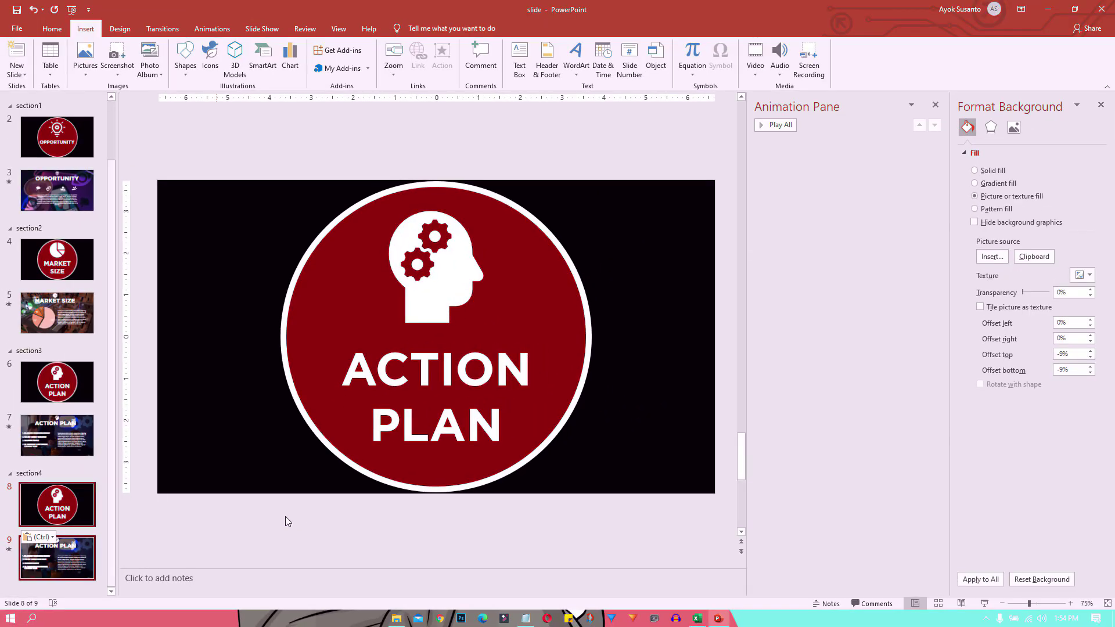
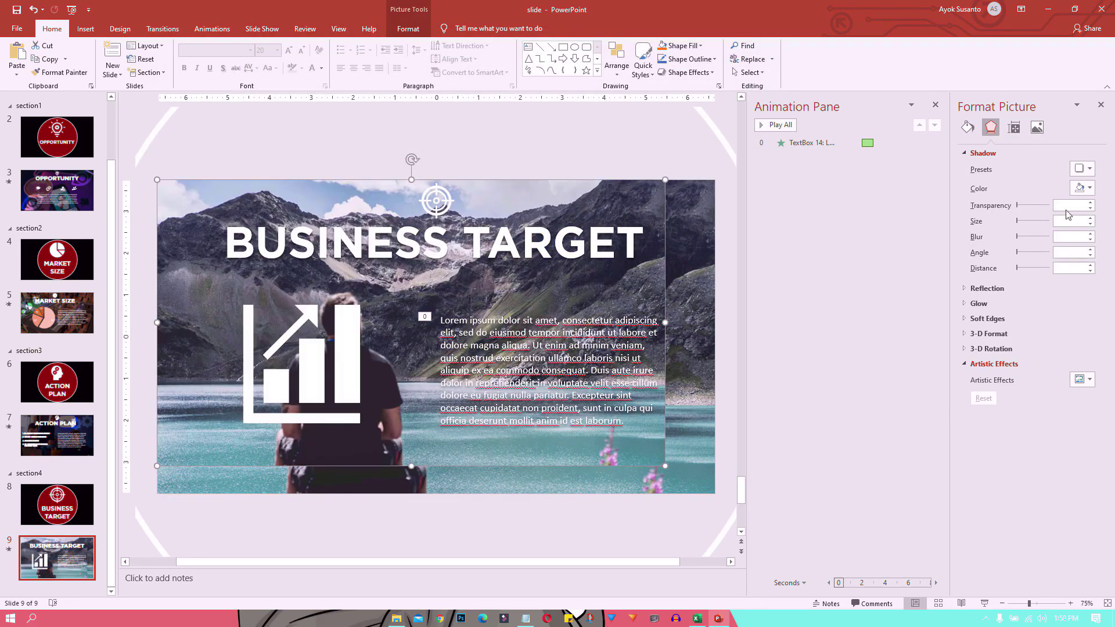
- Lower the Business Target photo's brightness and drag its dark overlay to the photo's bottom-right corner
{"action": "key", "text": "Return"}
{"action": "left_click", "coordinate": [665, 460]}
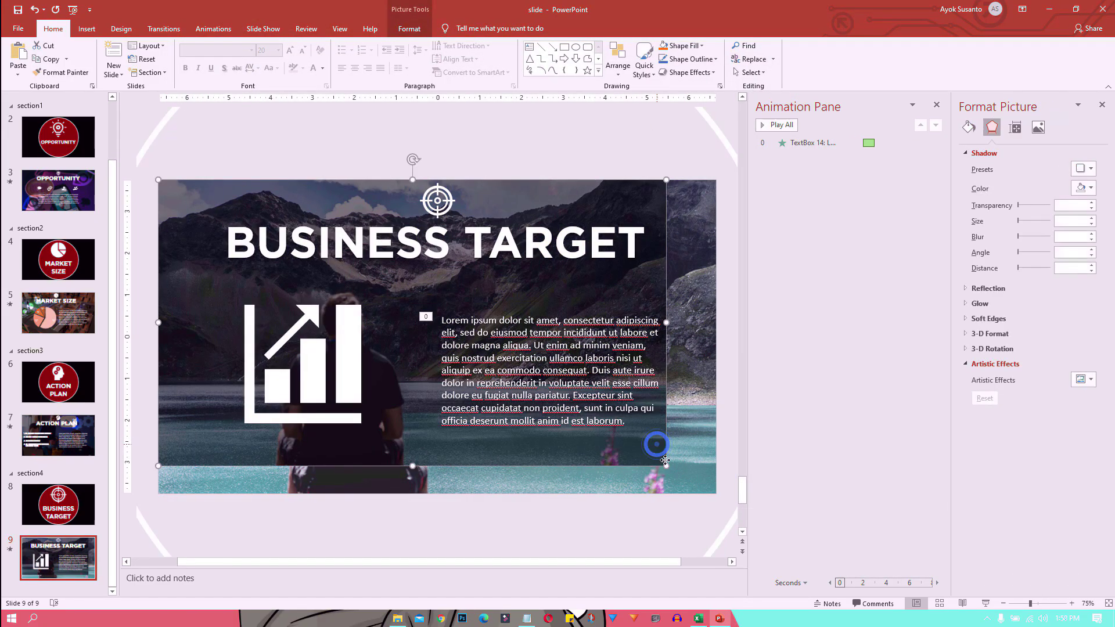
{"action": "left_click_drag", "start_coordinate": [666, 463], "coordinate": [705, 493]}
{"action": "left_click", "coordinate": [630, 522]}
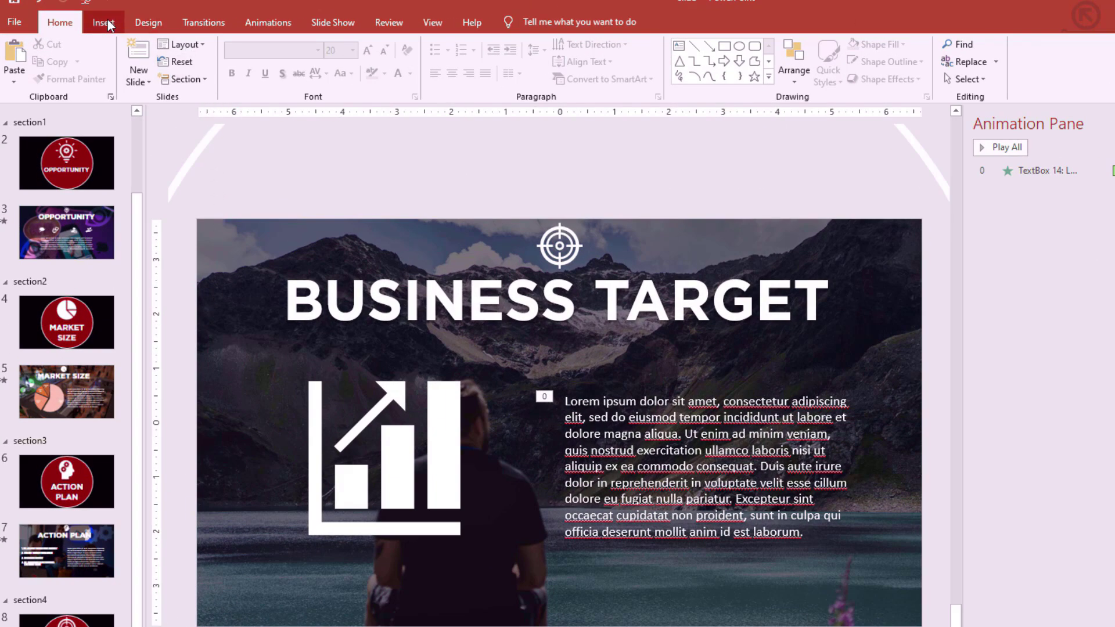
- Draw a narrow rectangle bar, about 2.64" tall and 0.58" wide, at the slide's lower left
{"action": "left_click", "coordinate": [103, 22]}
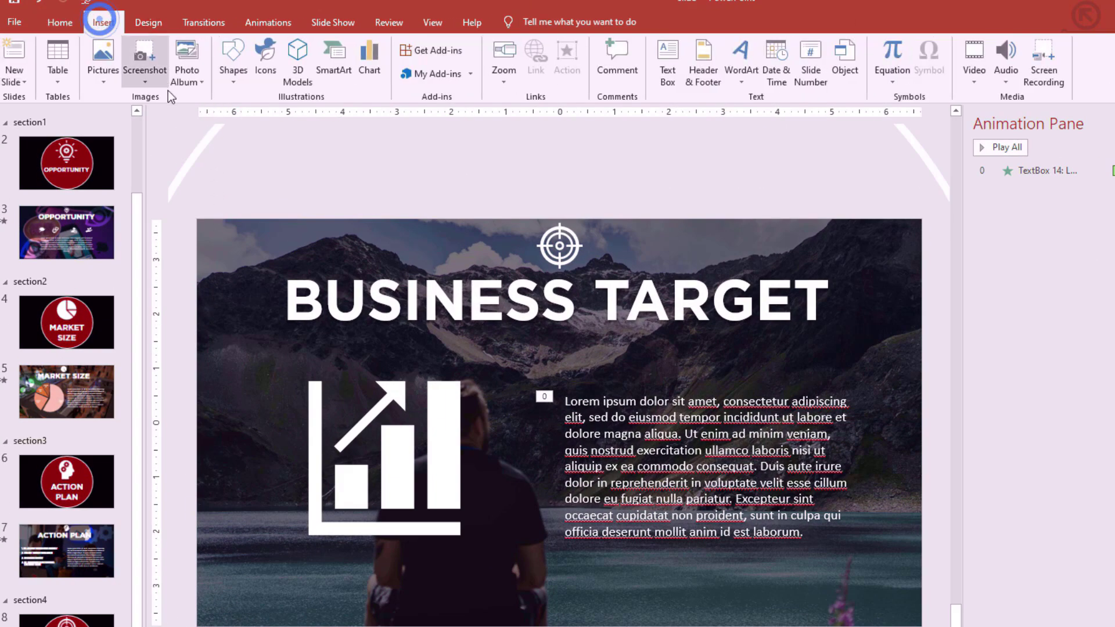
{"action": "left_click", "coordinate": [234, 74]}
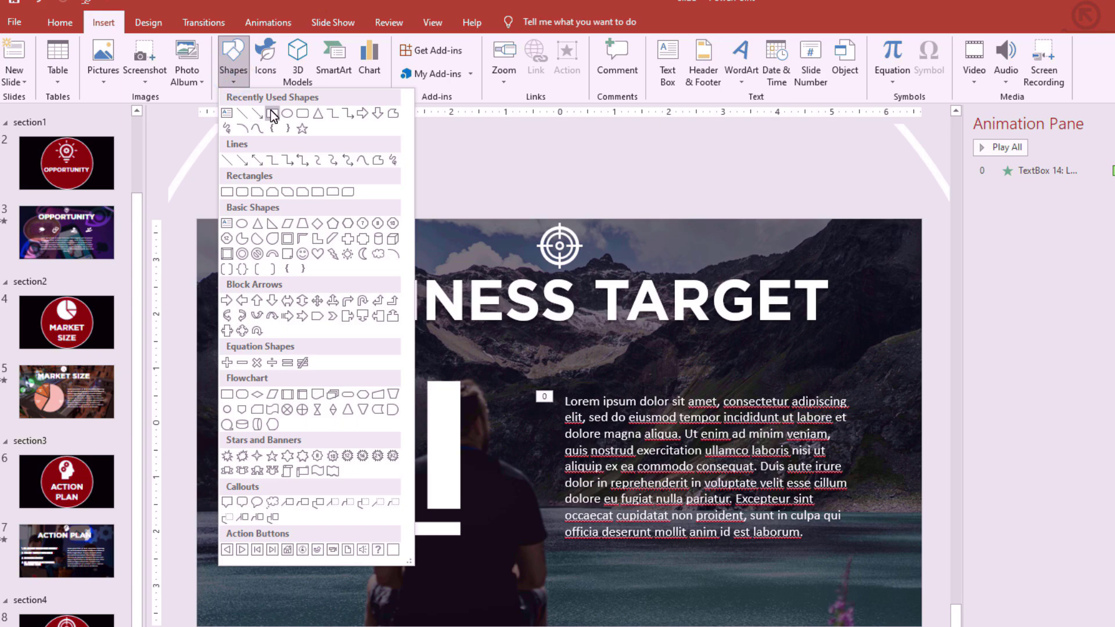
{"action": "left_click", "coordinate": [272, 113]}
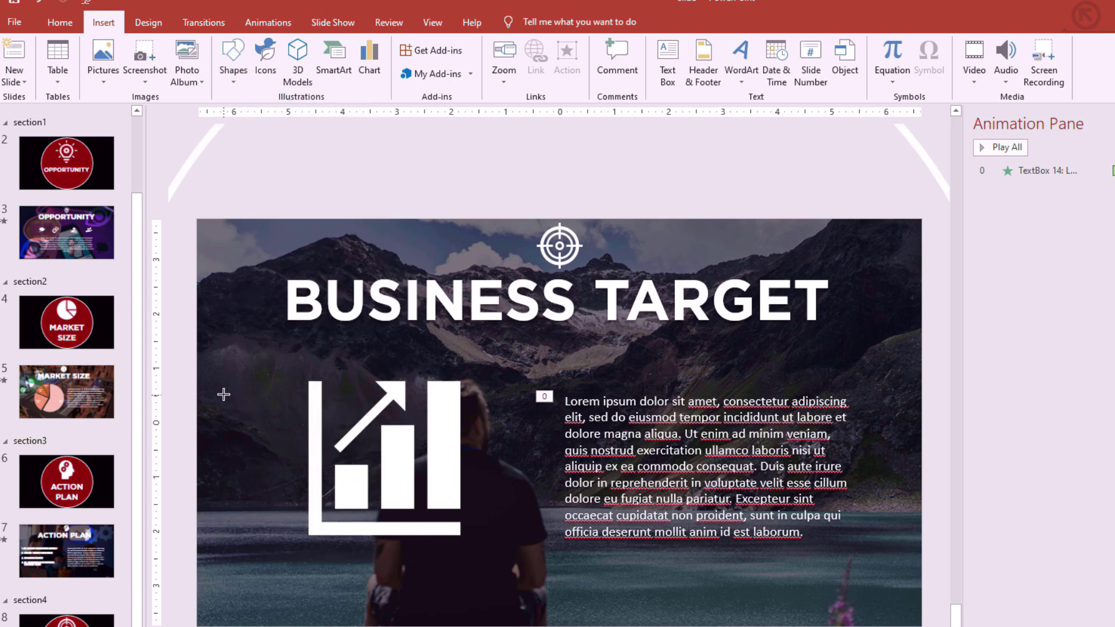
{"action": "left_click_drag", "start_coordinate": [217, 449], "coordinate": [248, 623]}
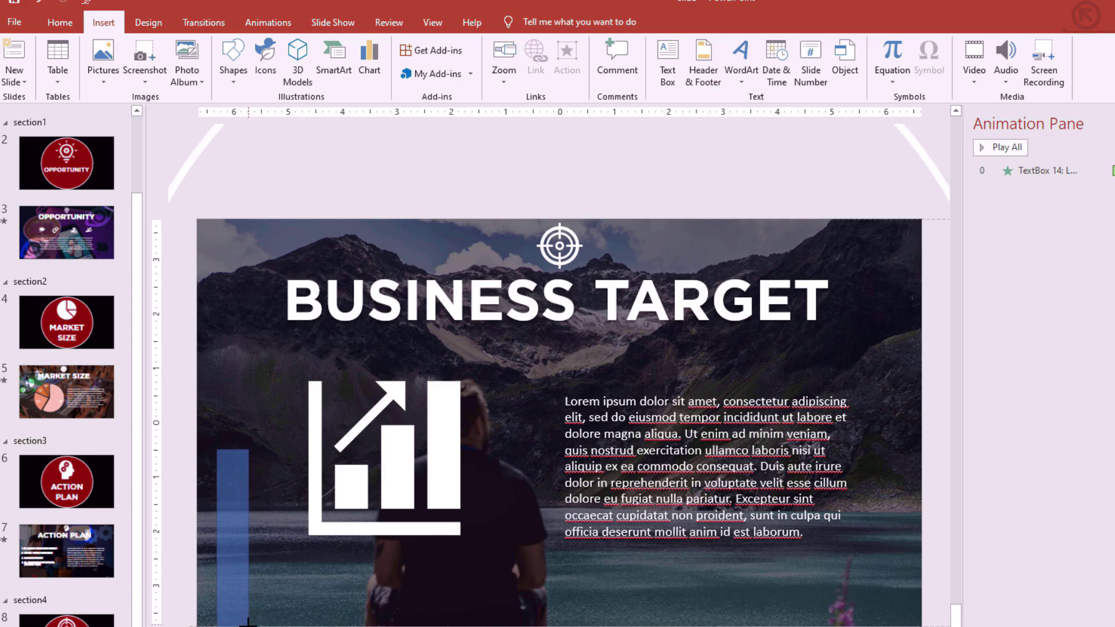
{"action": "double_click", "coordinate": [232, 465]}
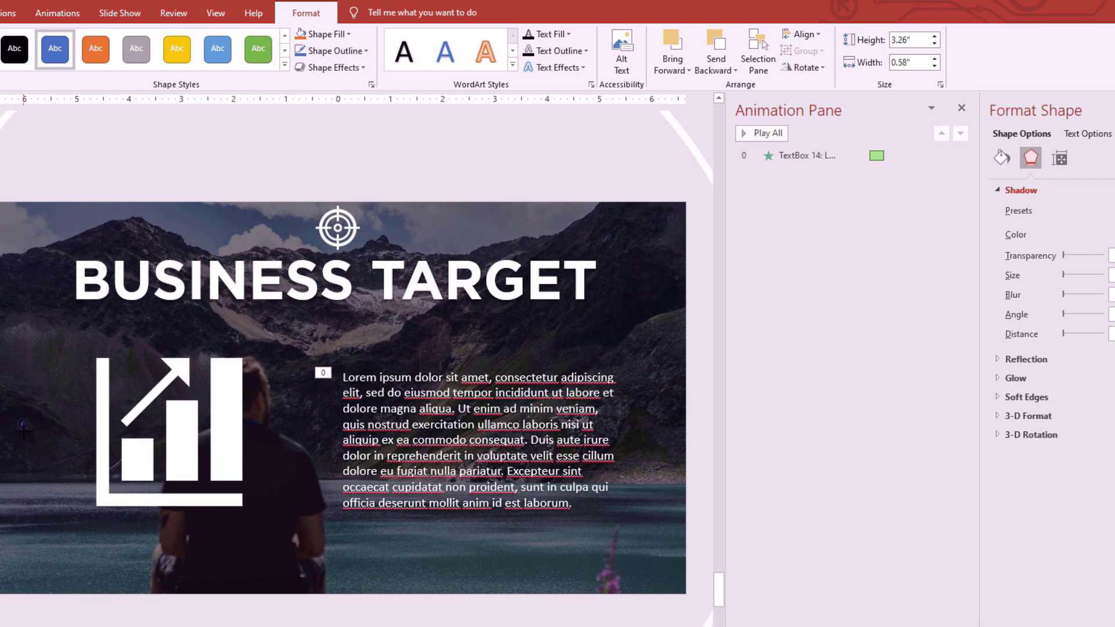
{"action": "left_click_drag", "start_coordinate": [23, 443], "coordinate": [24, 456]}
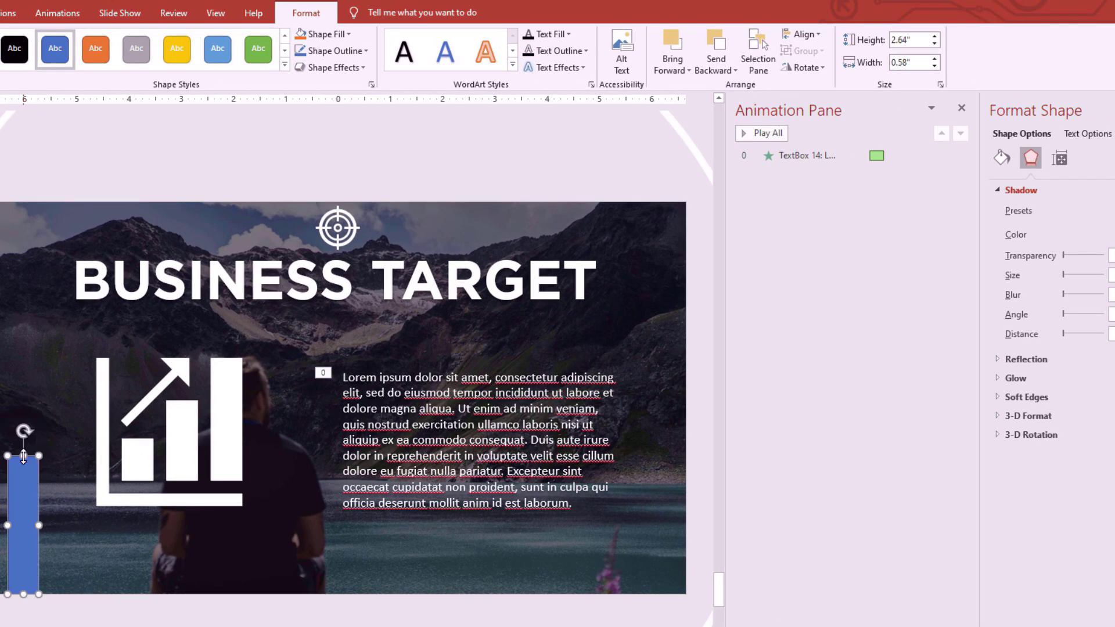
- Give the bar Slide background fill and No line, then reselect it
{"action": "left_click", "coordinate": [1001, 158]}
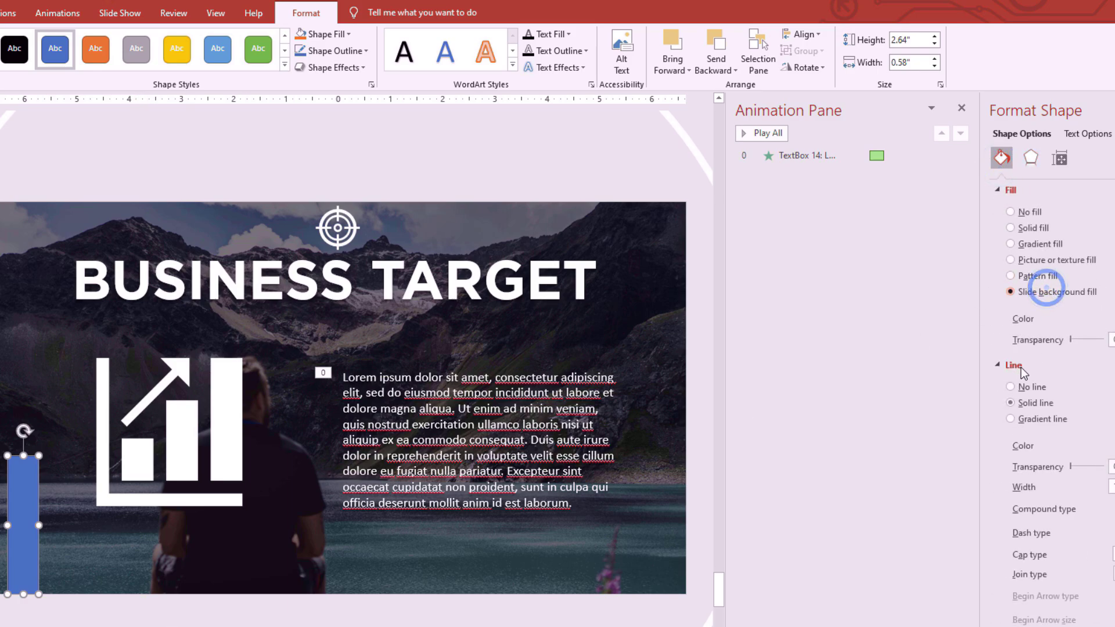
{"action": "left_click", "coordinate": [1031, 339]}
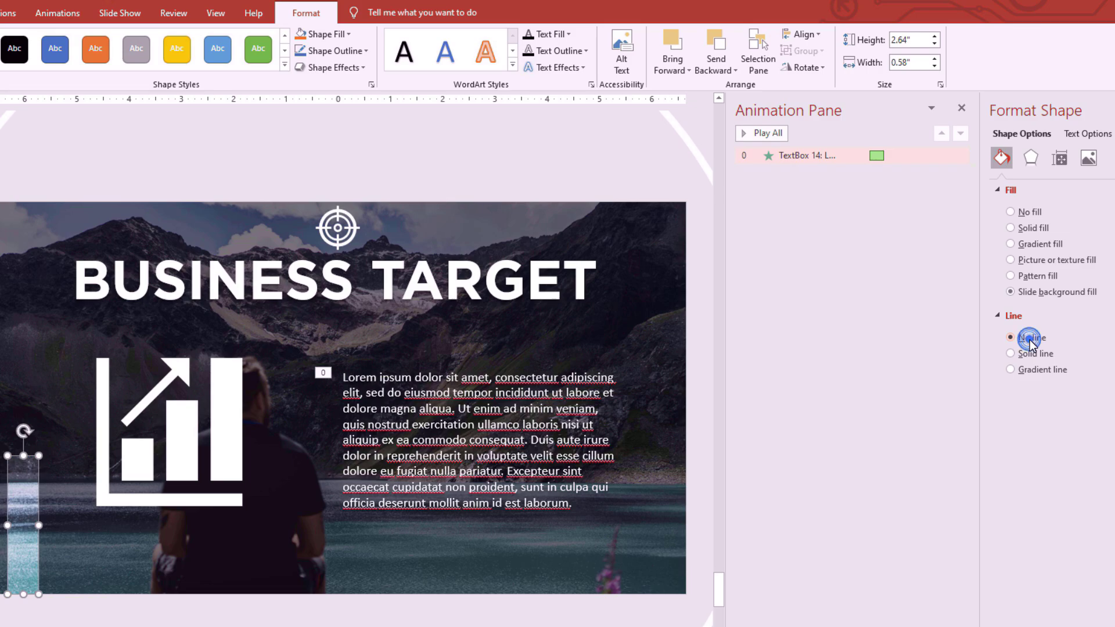
{"action": "left_click", "coordinate": [495, 158]}
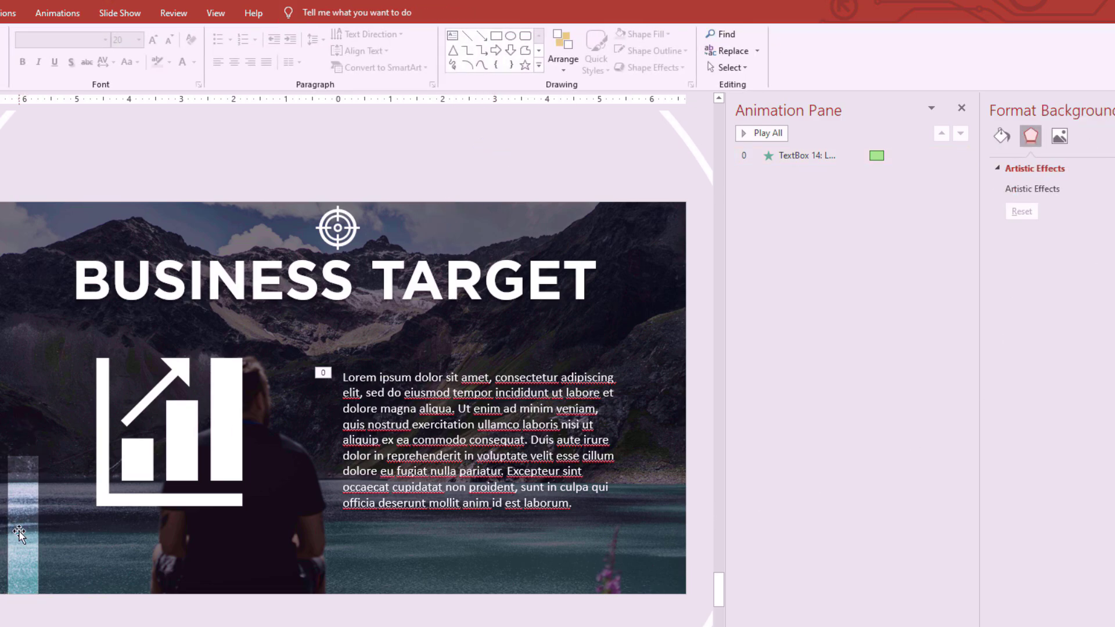
{"action": "left_click", "coordinate": [19, 533]}
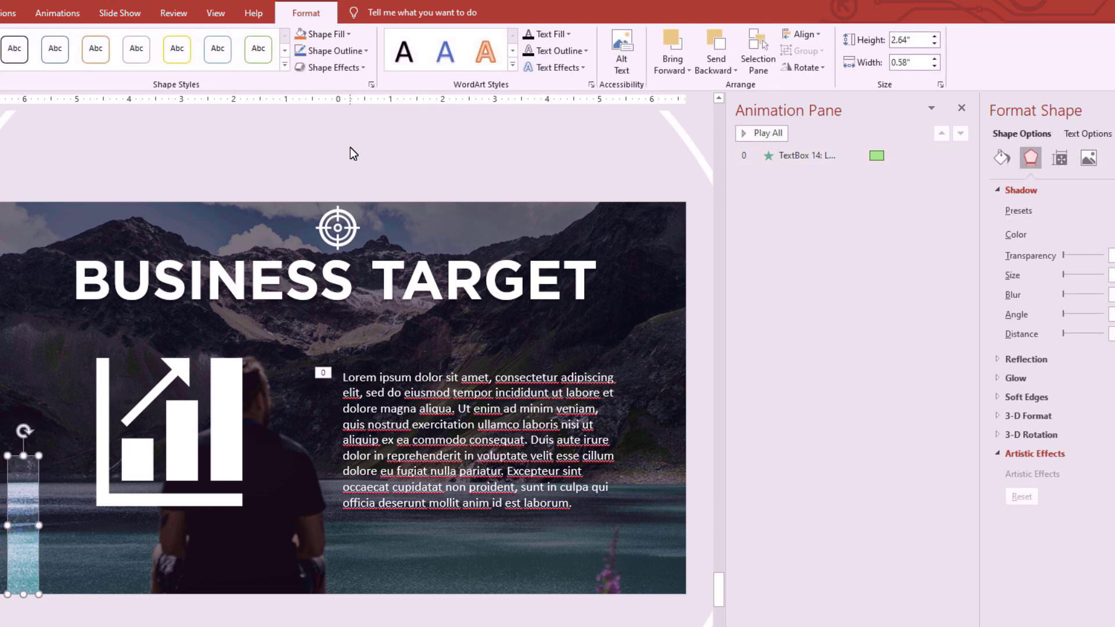
- Apply the Grow/Shrink animation to the bar with its direction set to Vertical
{"action": "left_click", "coordinate": [63, 13]}
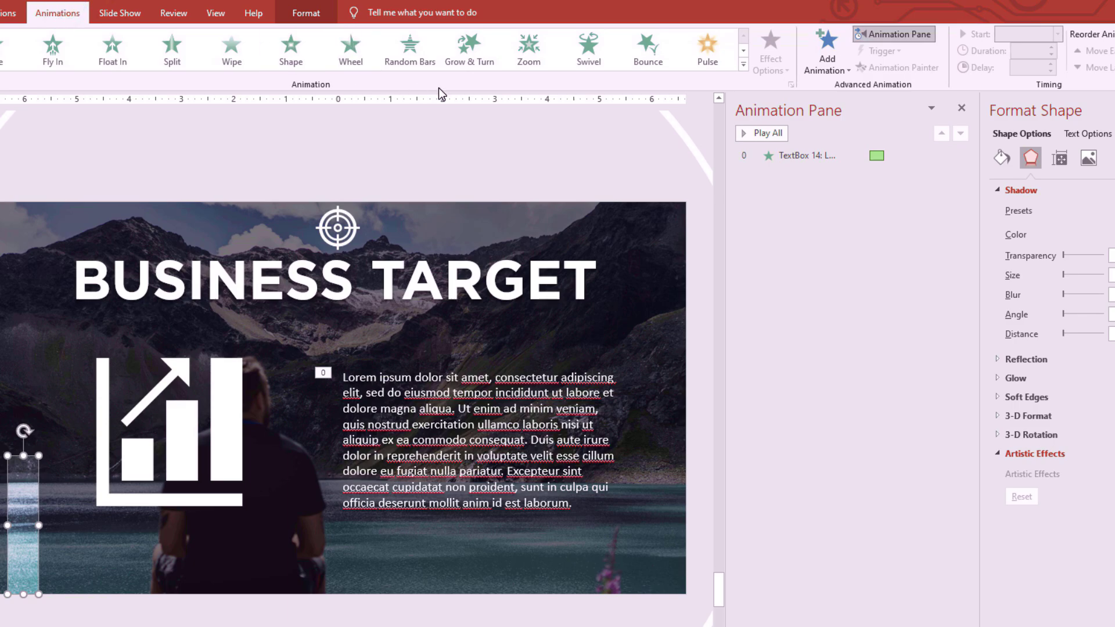
{"action": "left_click", "coordinate": [743, 64]}
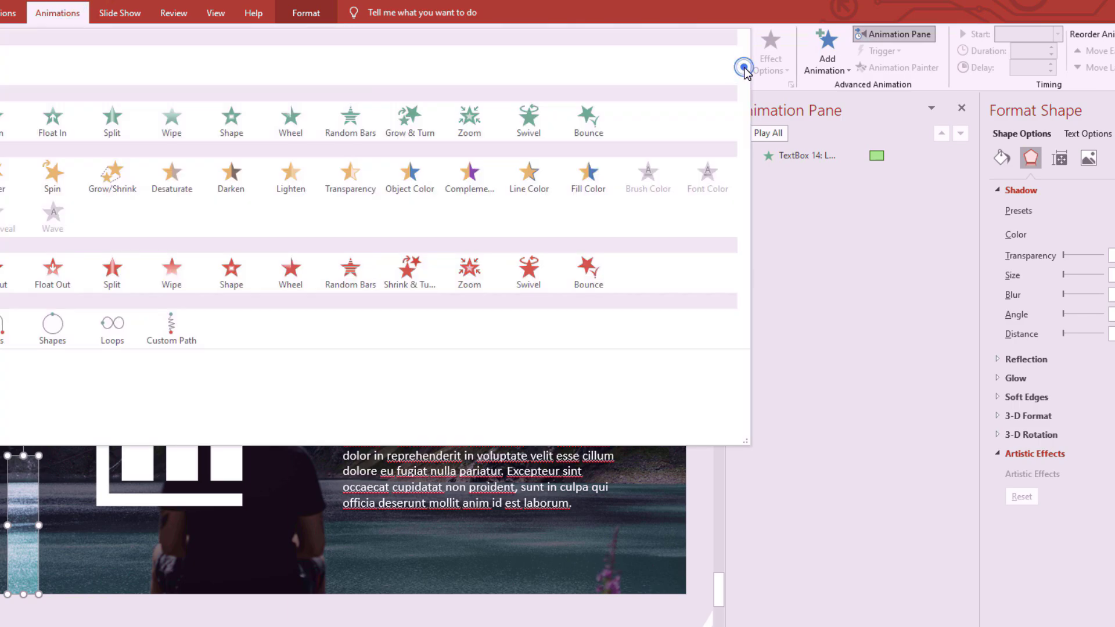
{"action": "left_click", "coordinate": [125, 185]}
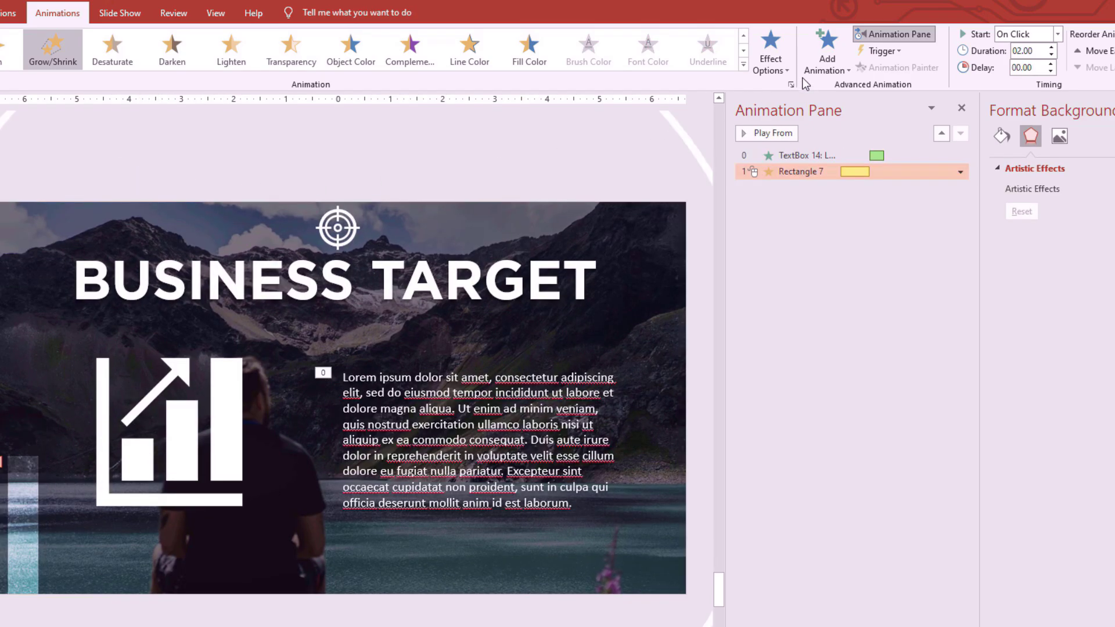
{"action": "left_click", "coordinate": [770, 55]}
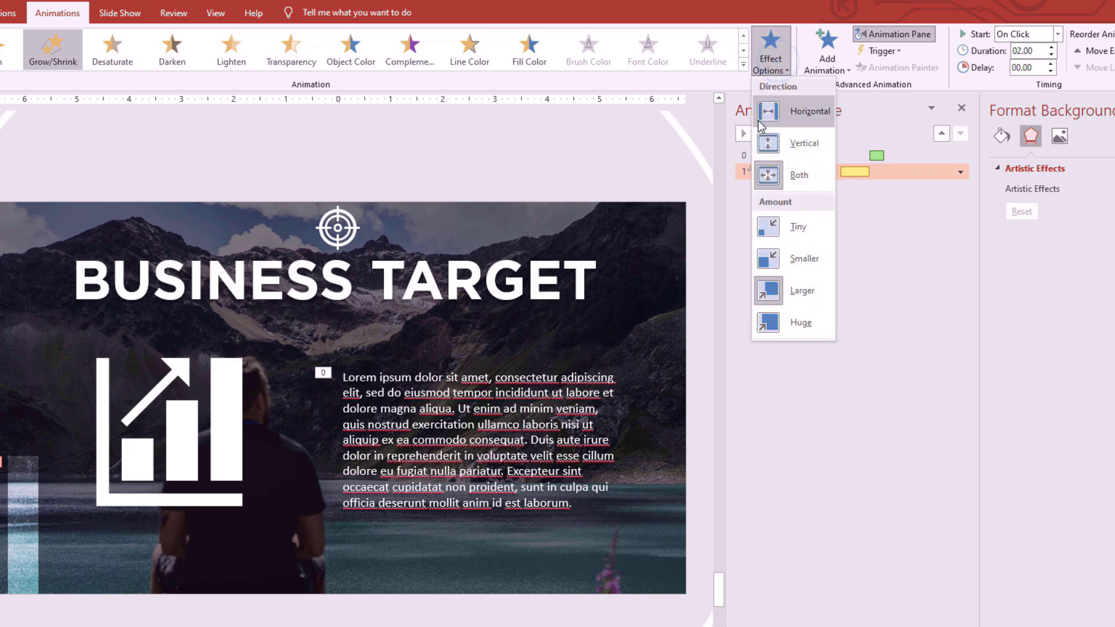
{"action": "left_click", "coordinate": [783, 145]}
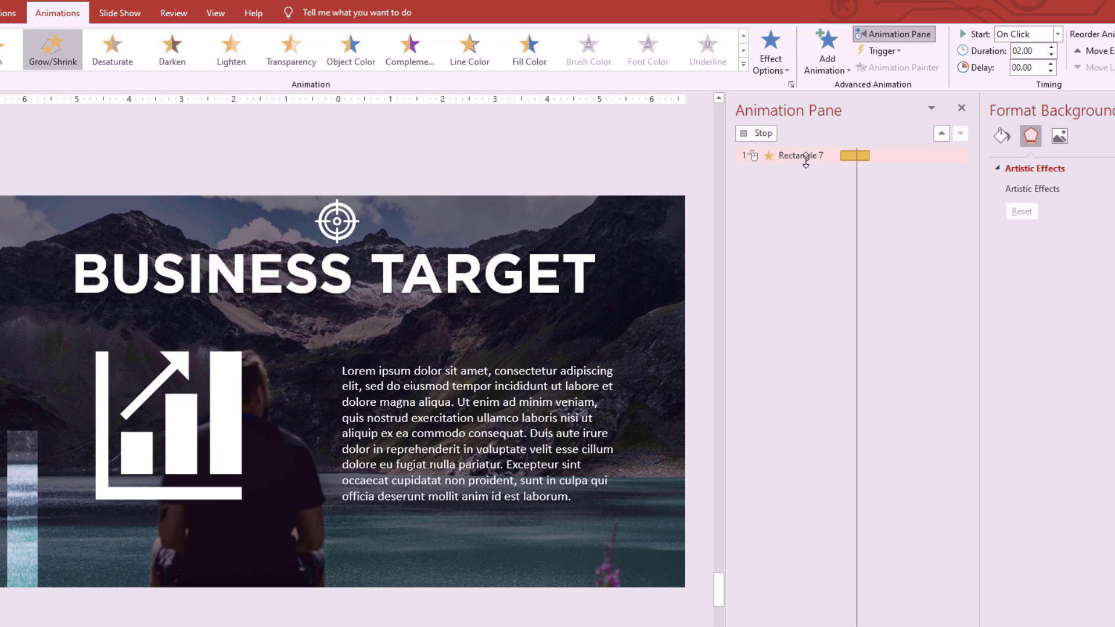
- Set the Rectangle 7 animation to start With Previous and reduce the shared animation delay
{"action": "left_click", "coordinate": [805, 156]}
{"action": "left_click_drag", "start_coordinate": [805, 158], "coordinate": [835, 186]}
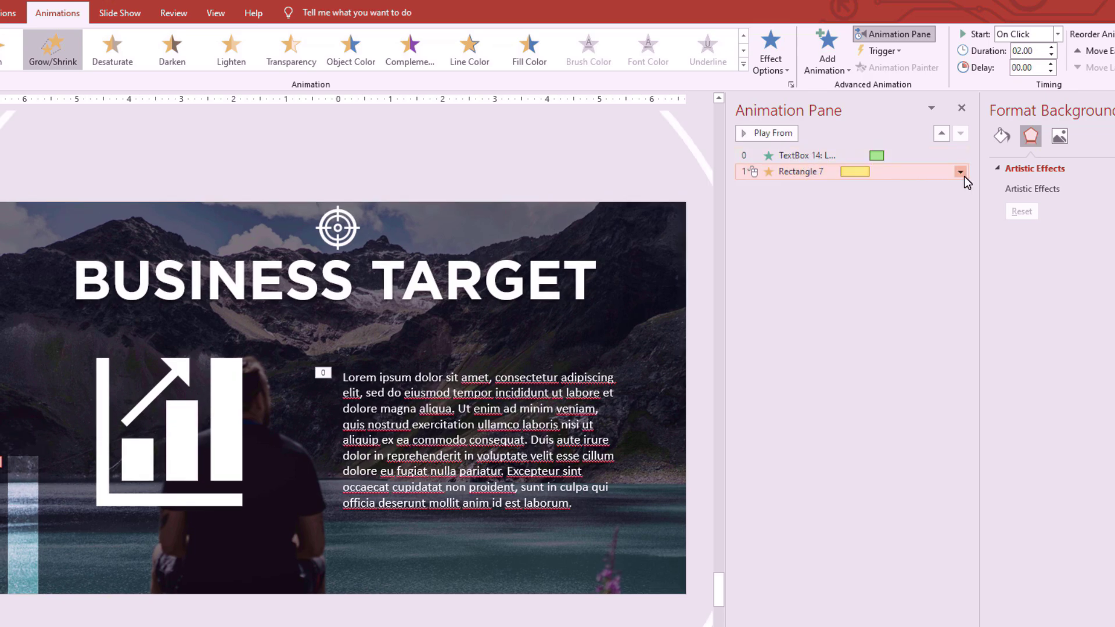
{"action": "left_click", "coordinate": [1057, 33]}
{"action": "left_click", "coordinate": [1025, 58]}
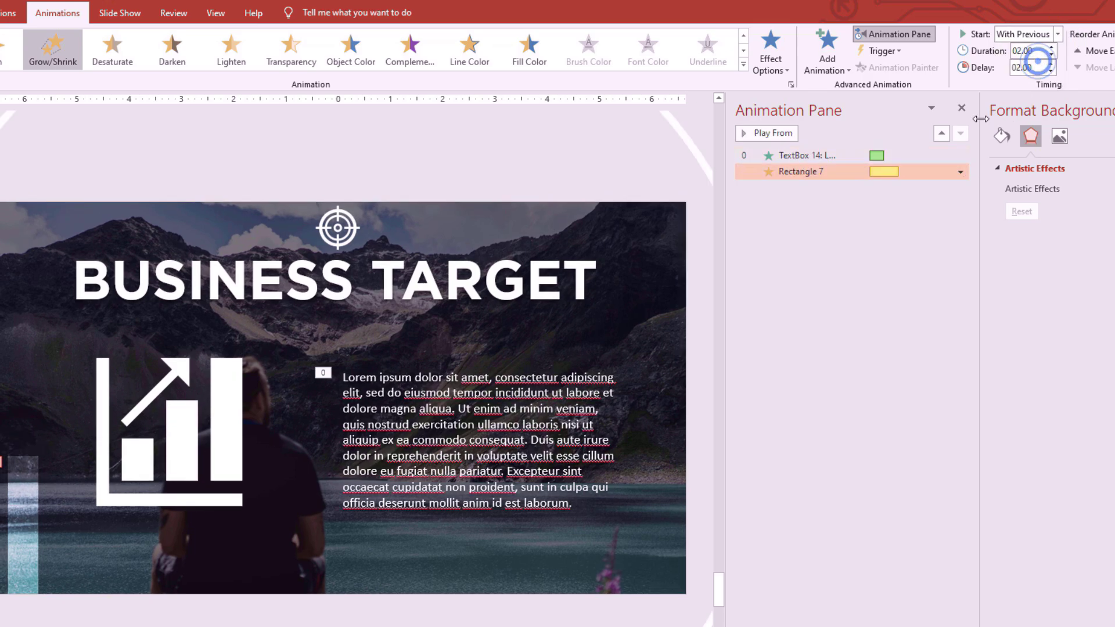
{"action": "left_click", "coordinate": [922, 161], "text": "ctrl"}
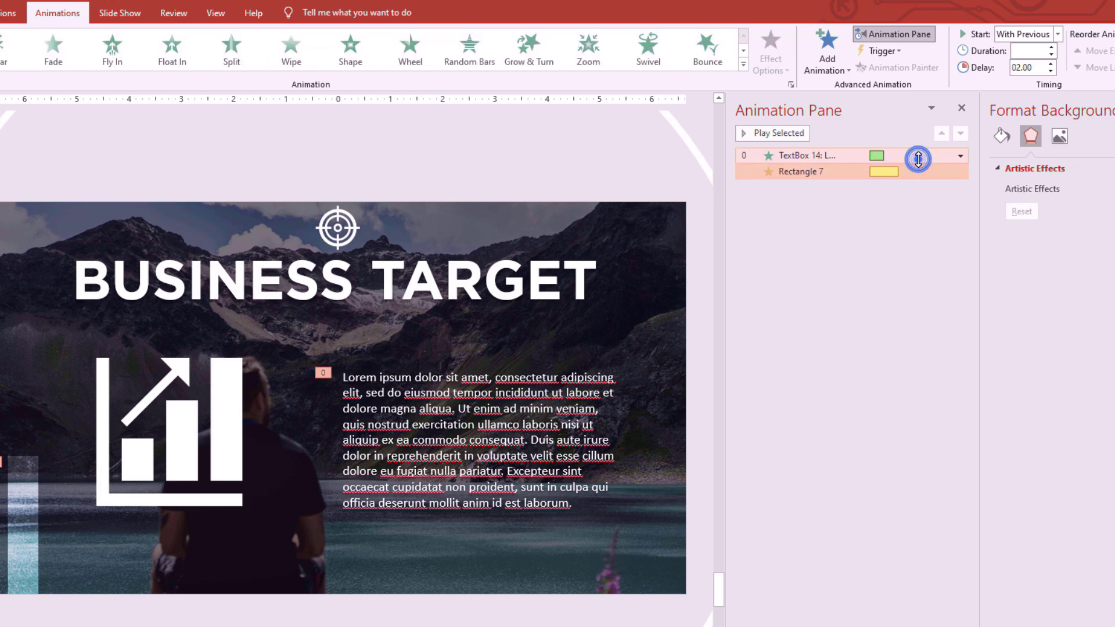
{"action": "left_click", "coordinate": [1051, 72]}
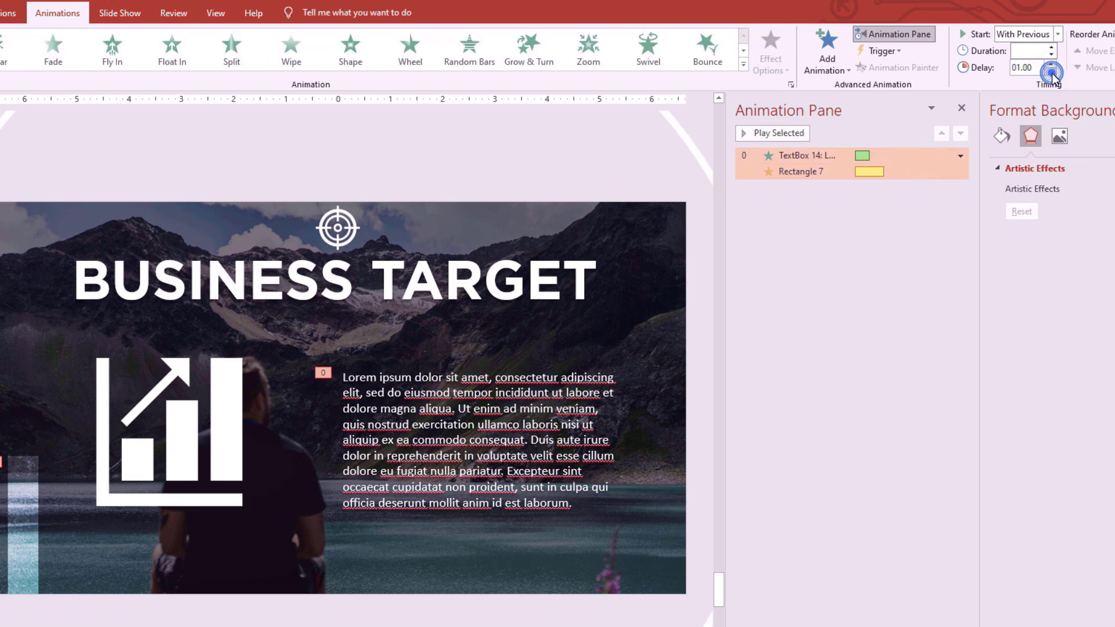
{"action": "left_click", "coordinate": [1051, 71]}
- Move the Rectangle 7 Grow/Shrink ahead of TextBox 14 in the Animation Pane
{"action": "left_click", "coordinate": [898, 235]}
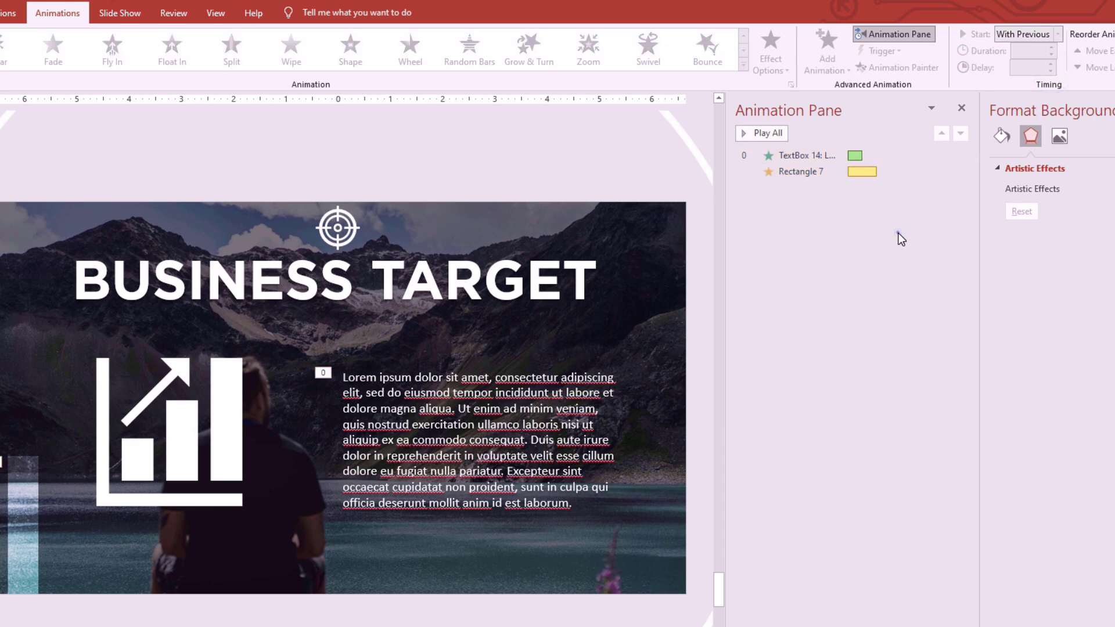
{"action": "left_click", "coordinate": [818, 171]}
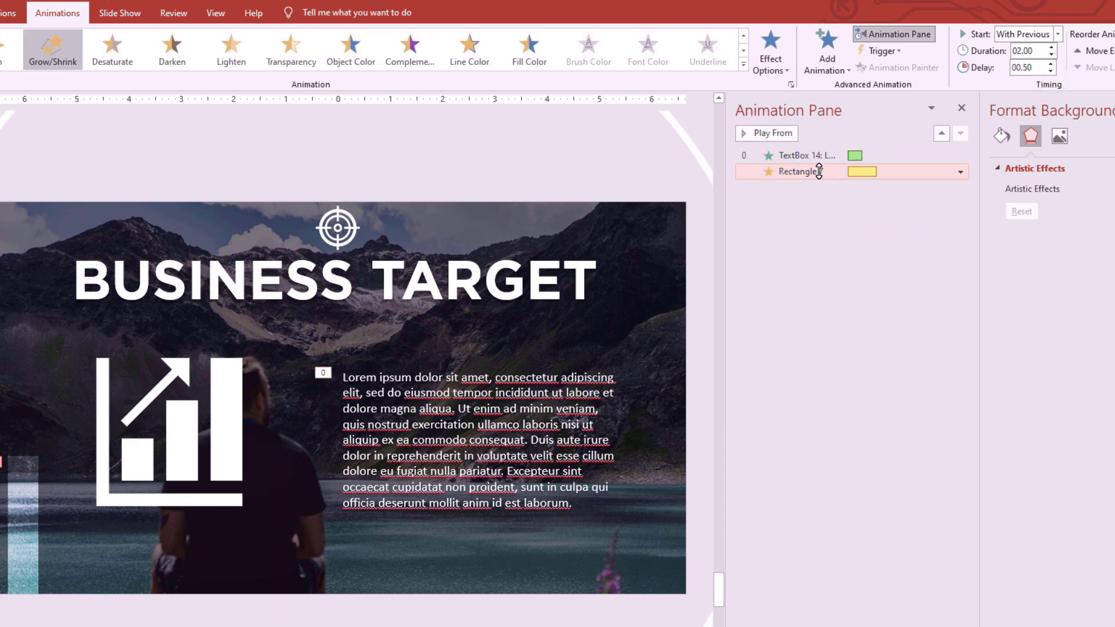
{"action": "left_click_drag", "start_coordinate": [819, 166], "coordinate": [821, 151]}
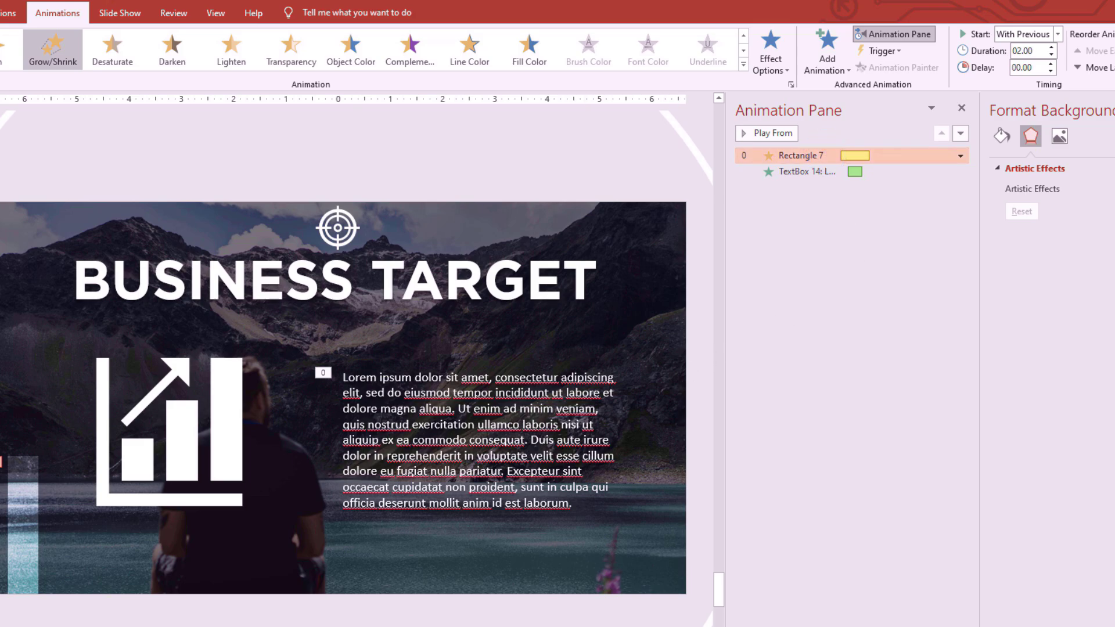
{"action": "left_click", "coordinate": [32, 511]}
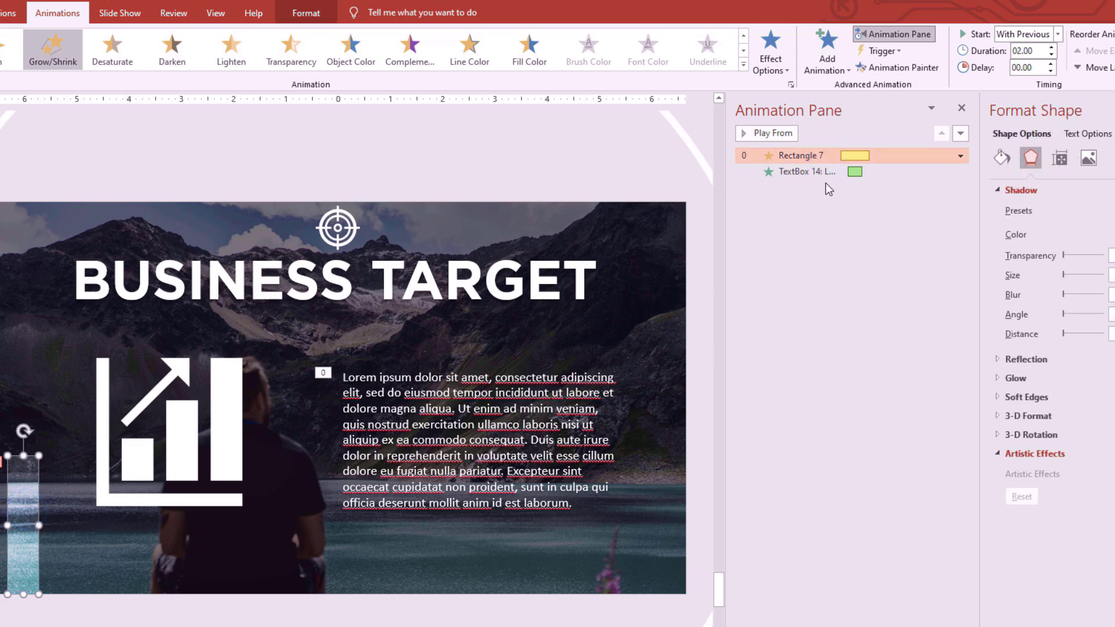
{"action": "left_click", "coordinate": [936, 158]}
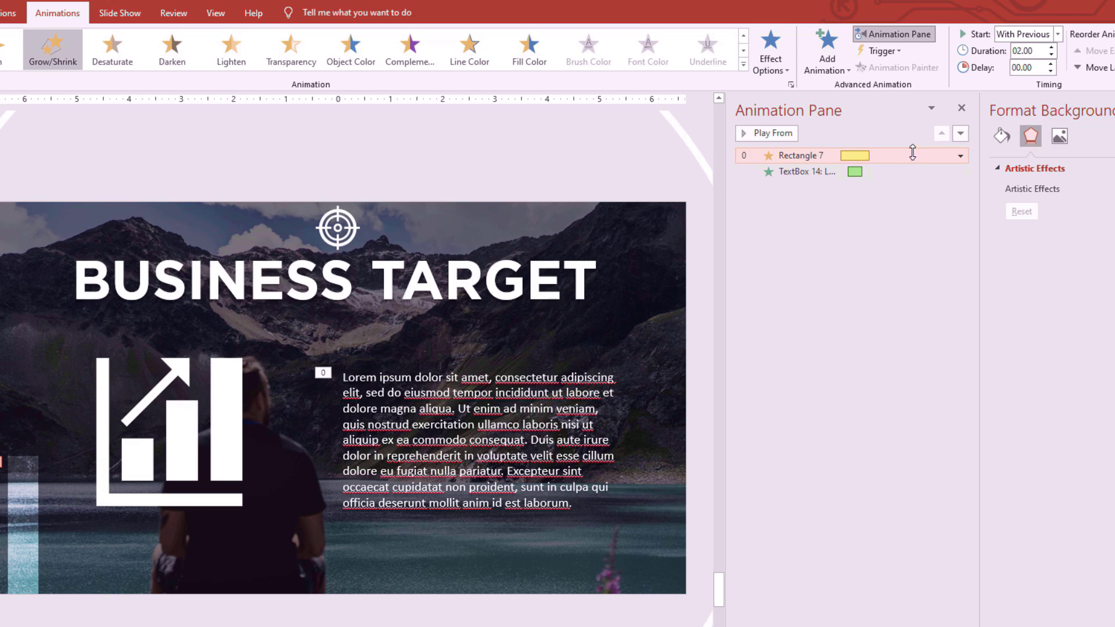
{"action": "right_click", "coordinate": [911, 155]}
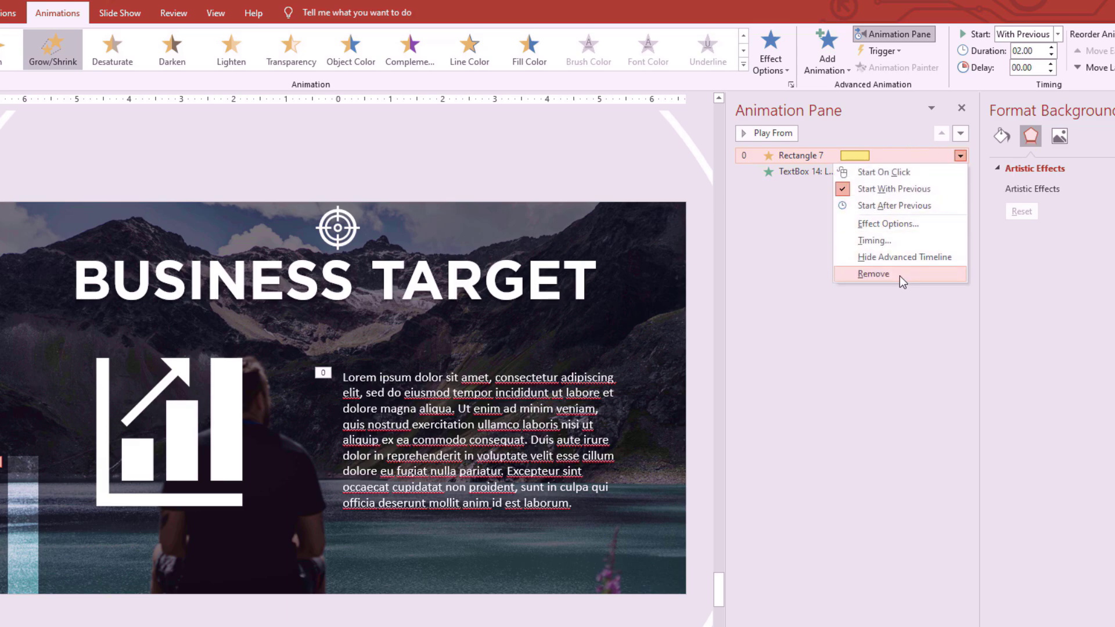
- Set Grow/Shrink to 1 sec smooth start and end, auto-reverse, and custom size 125% Vertical
{"action": "left_click", "coordinate": [901, 224]}
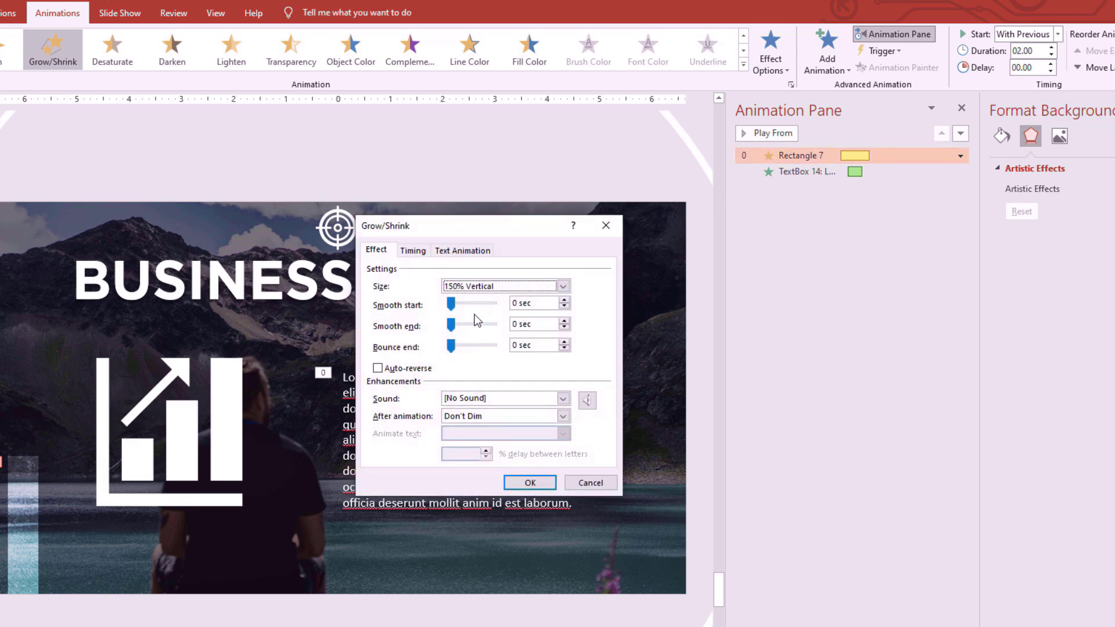
{"action": "left_click", "coordinate": [564, 300]}
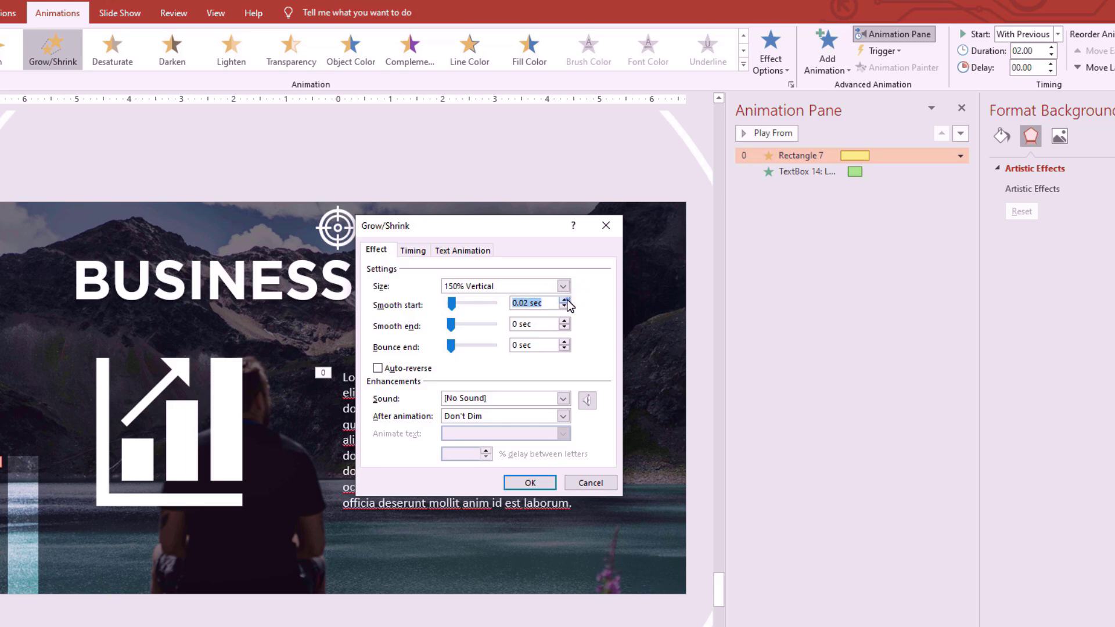
{"action": "double_click", "coordinate": [529, 301]}
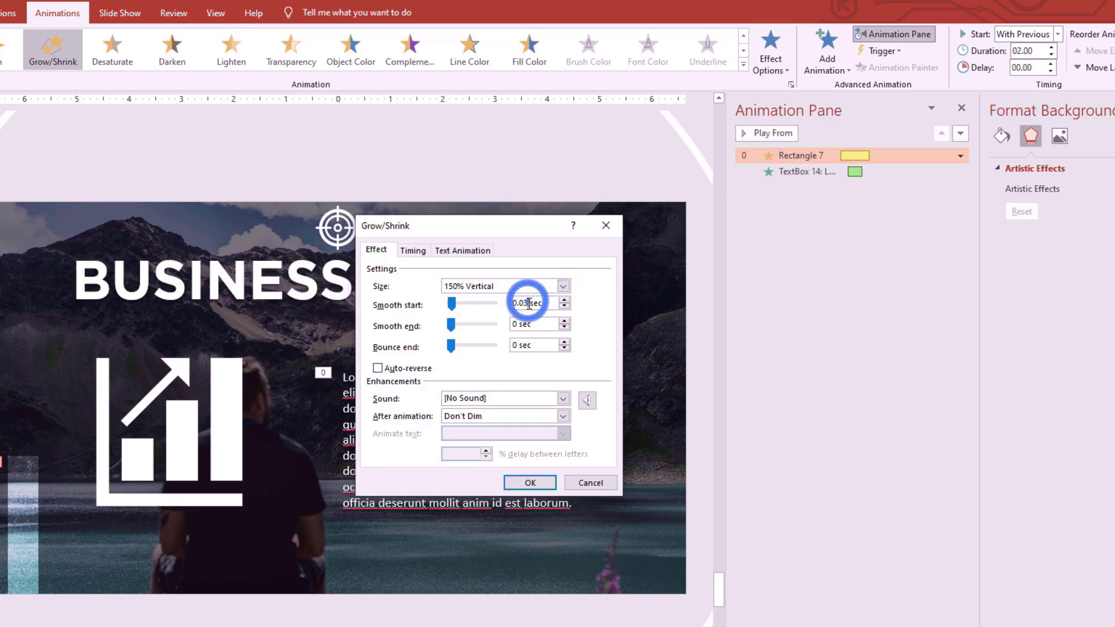
{"action": "type", "text": "1"}
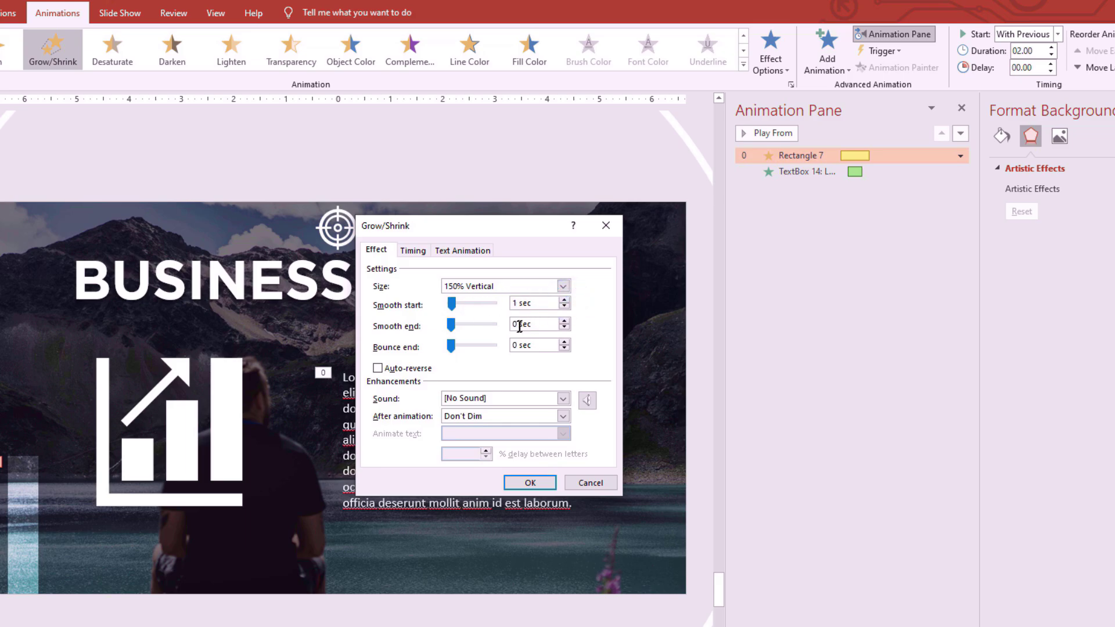
{"action": "left_click_drag", "start_coordinate": [519, 326], "coordinate": [509, 327]}
{"action": "left_click", "coordinate": [428, 370]}
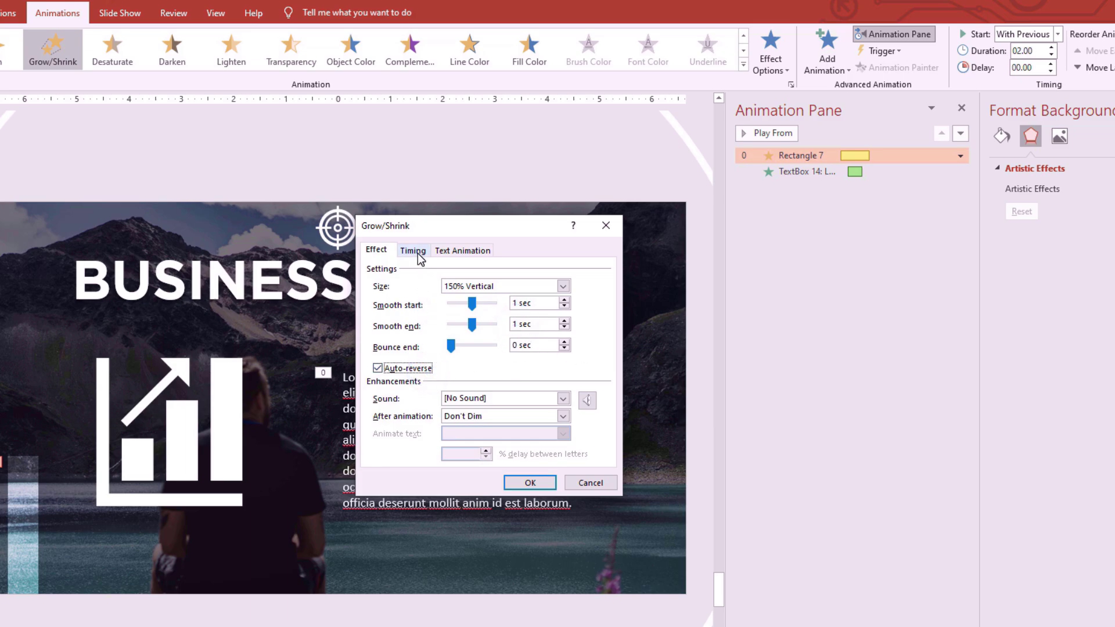
{"action": "left_click", "coordinate": [457, 285]}
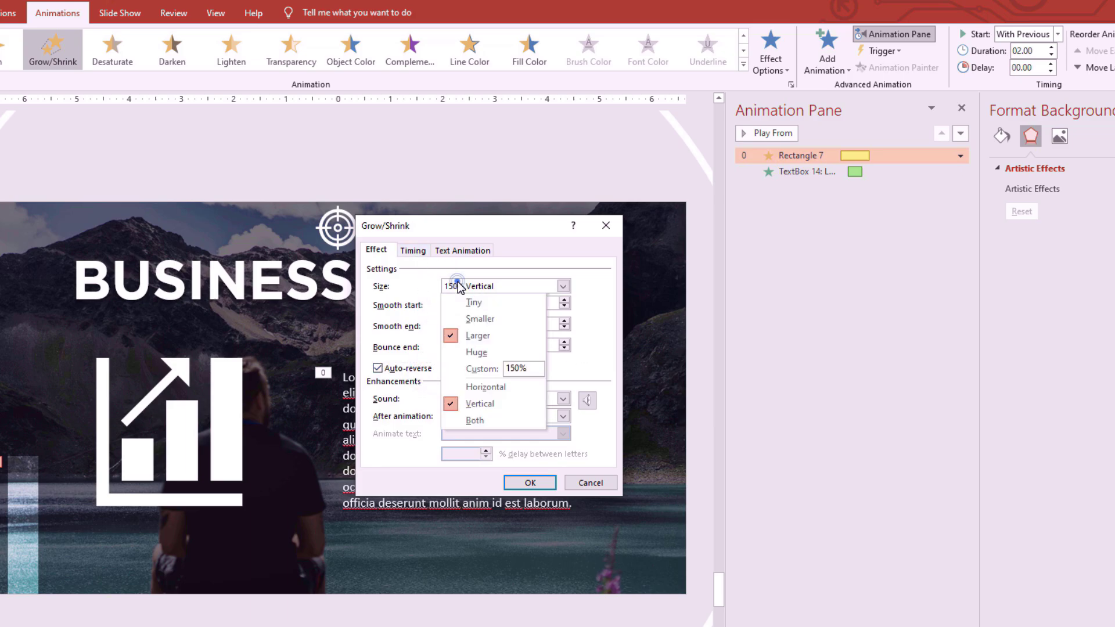
{"action": "left_click", "coordinate": [513, 370]}
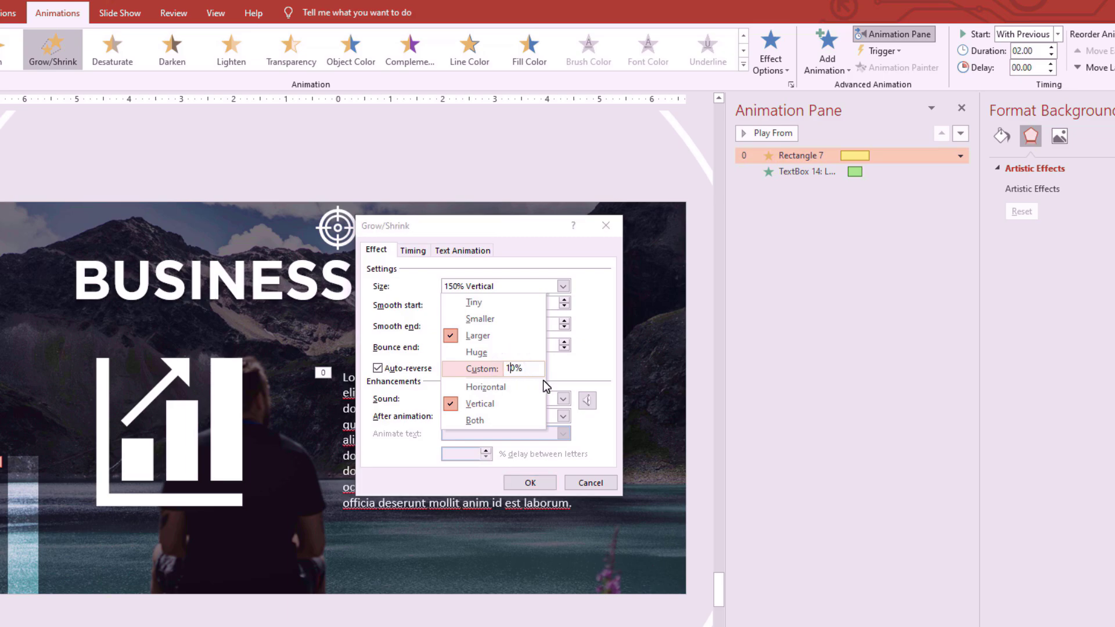
{"action": "type", "text": "25"}
{"action": "key", "text": "Return"}
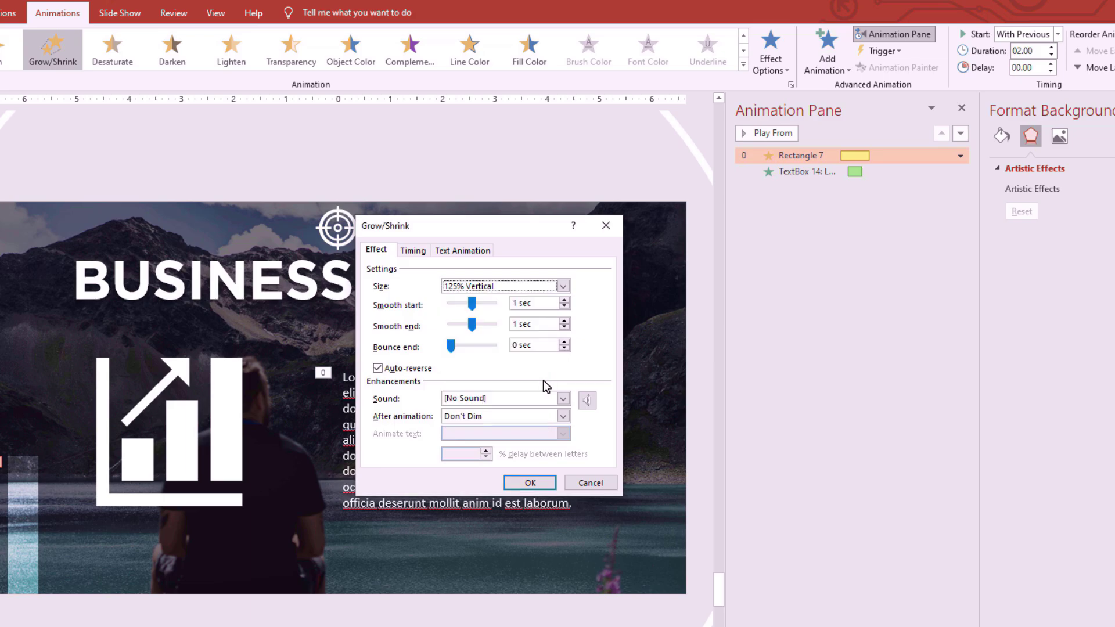
- Make the animation repeat Until End of Slide, confirm, and stop the preview
{"action": "left_click", "coordinate": [413, 250]}
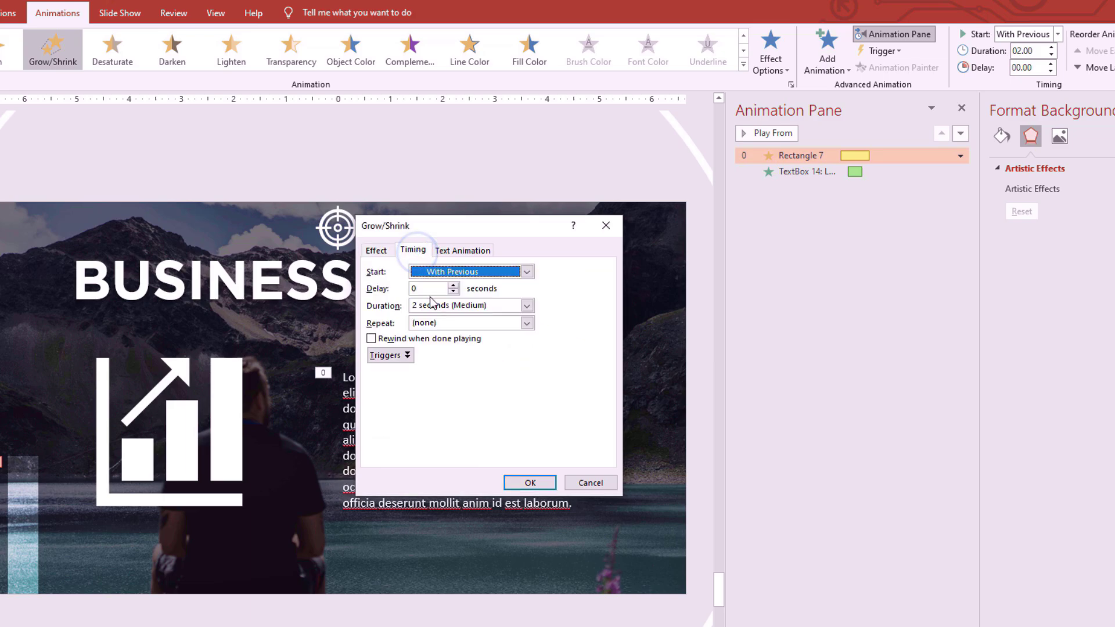
{"action": "left_click", "coordinate": [478, 323]}
{"action": "left_click", "coordinate": [527, 323]}
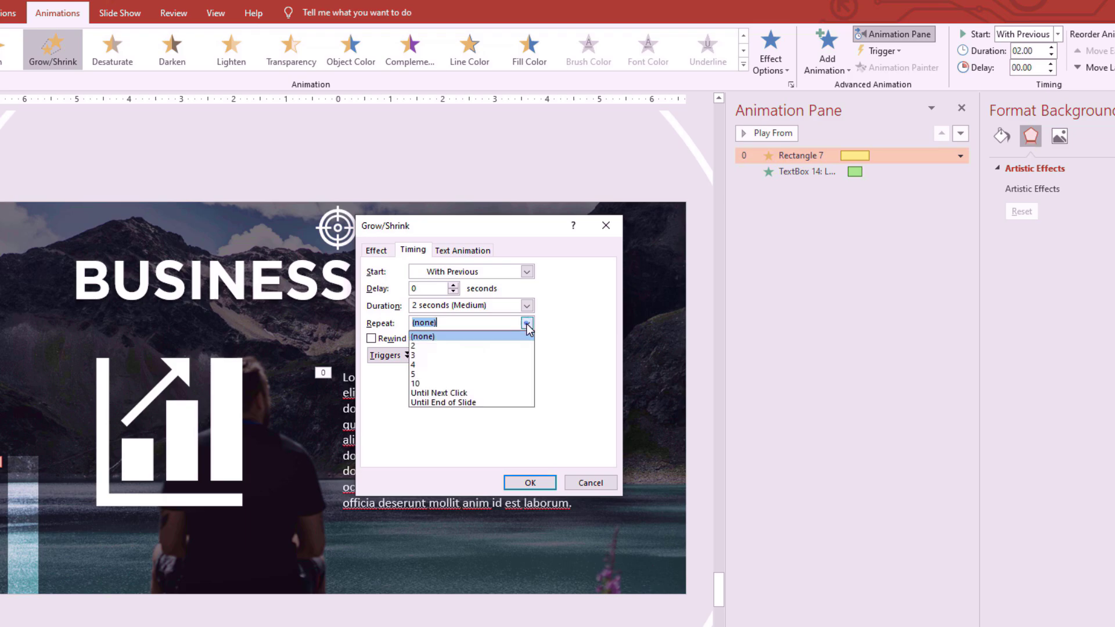
{"action": "left_click", "coordinate": [479, 402]}
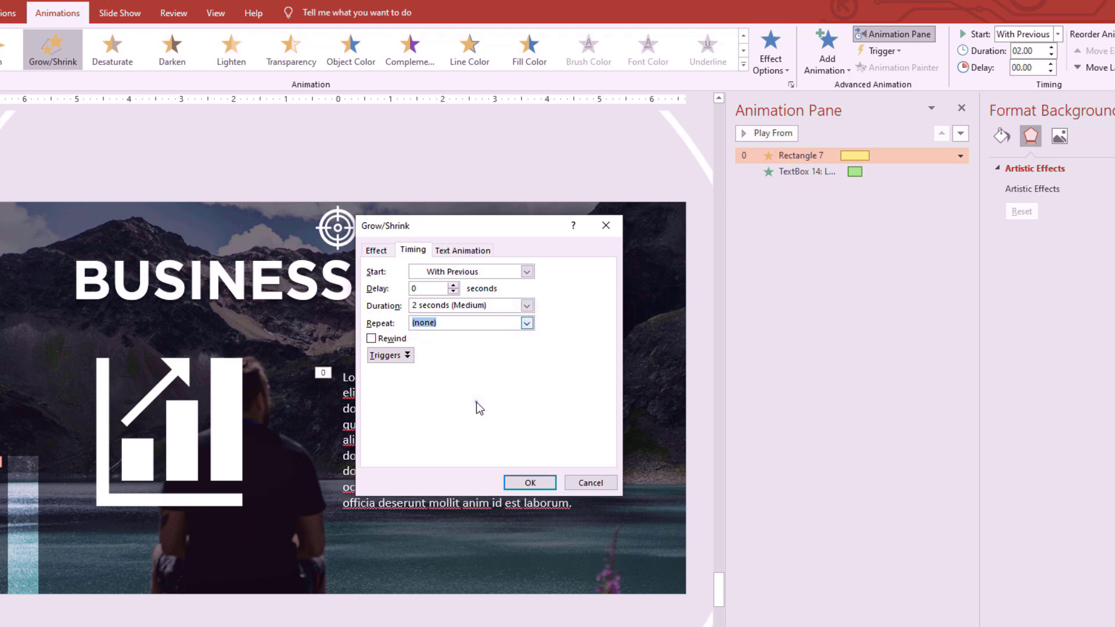
{"action": "left_click", "coordinate": [526, 482]}
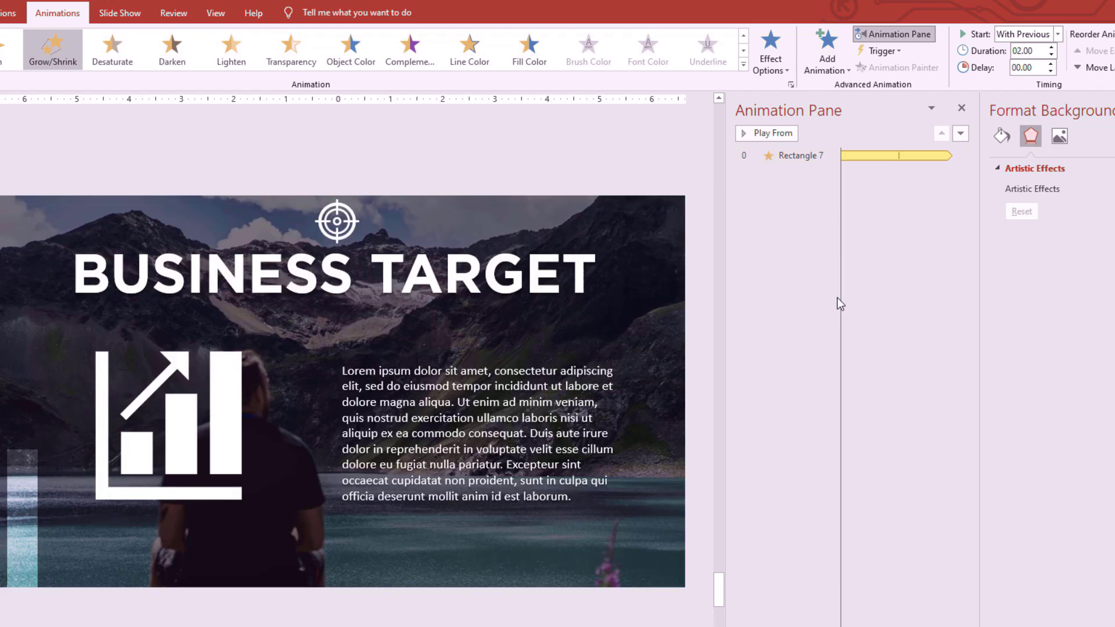
{"action": "left_click", "coordinate": [836, 287]}
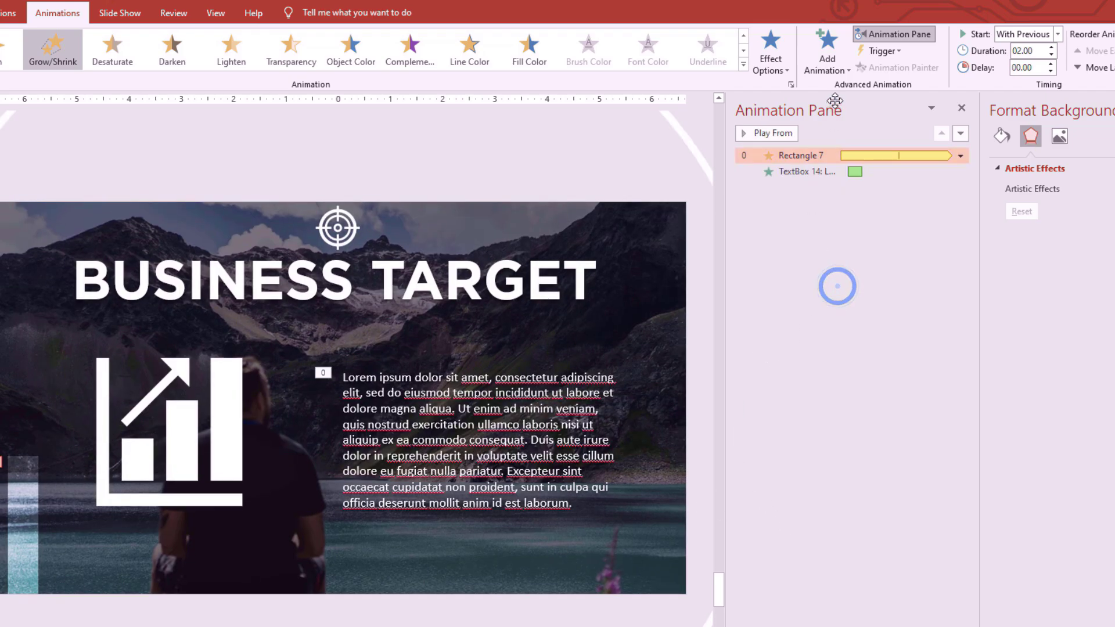
- Add a Lines motion path to the bar and move it above the TextBox 14 animation
{"action": "left_click", "coordinate": [836, 61]}
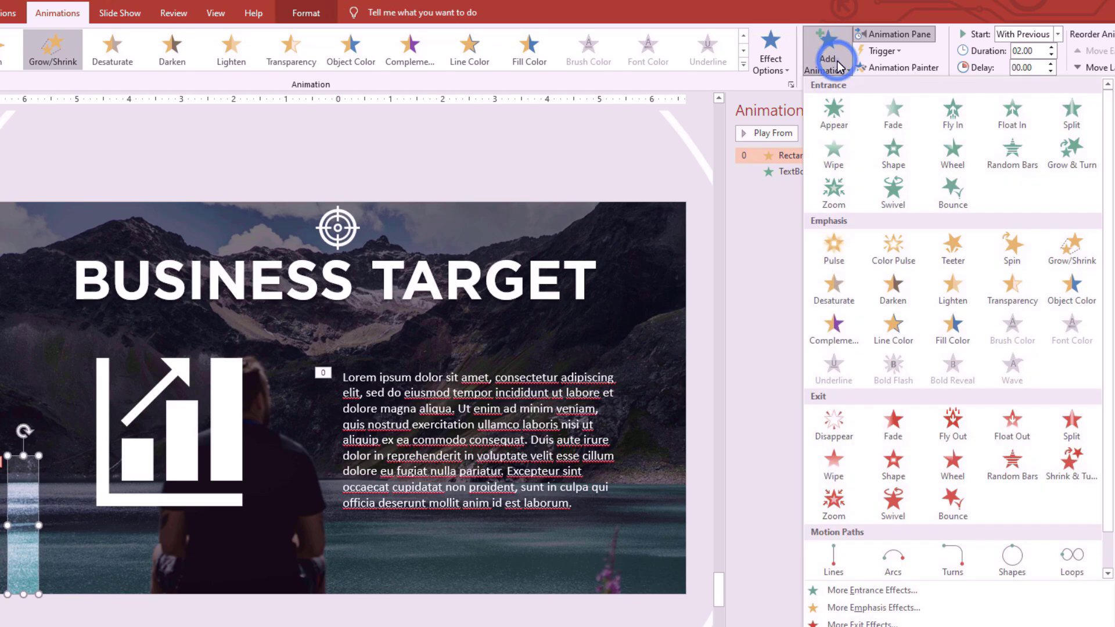
{"action": "left_click", "coordinate": [847, 558]}
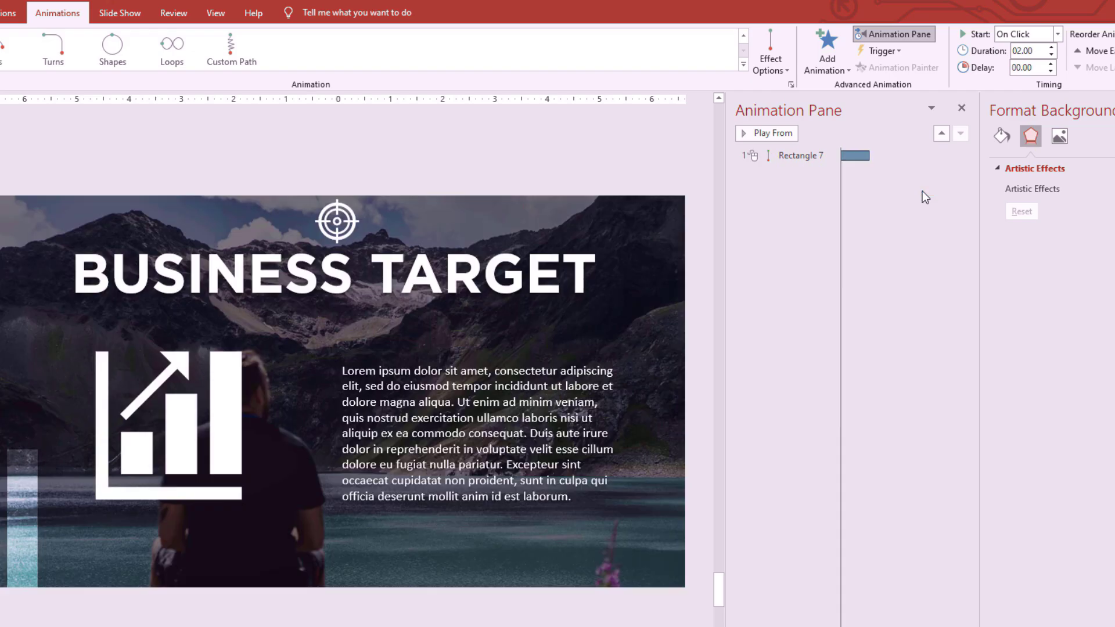
{"action": "left_click", "coordinate": [922, 190]}
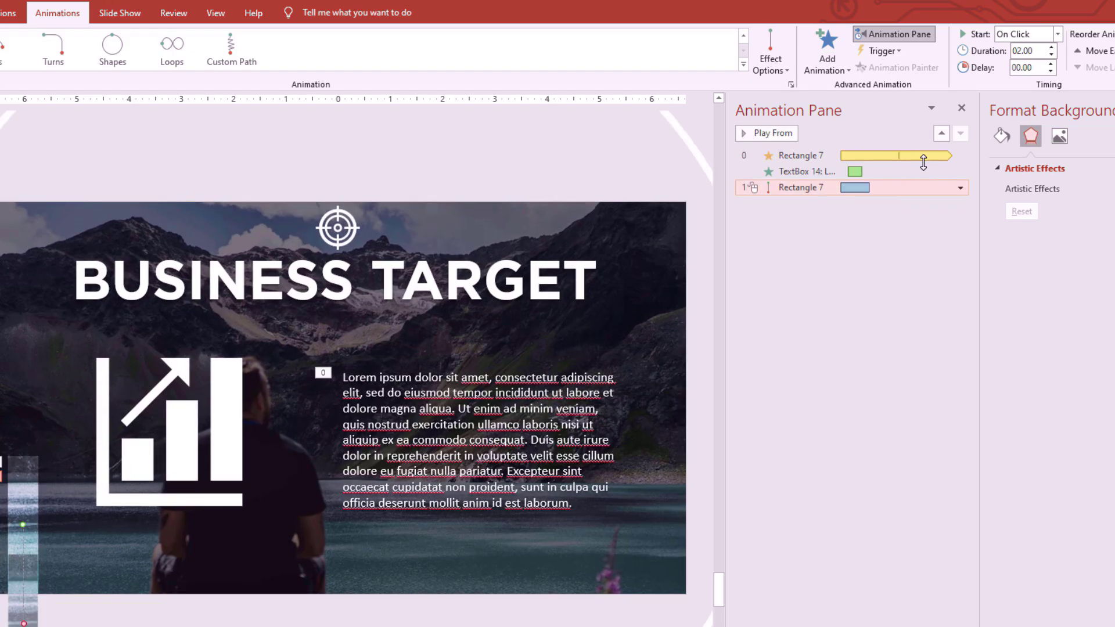
{"action": "left_click_drag", "start_coordinate": [923, 163], "coordinate": [923, 163]}
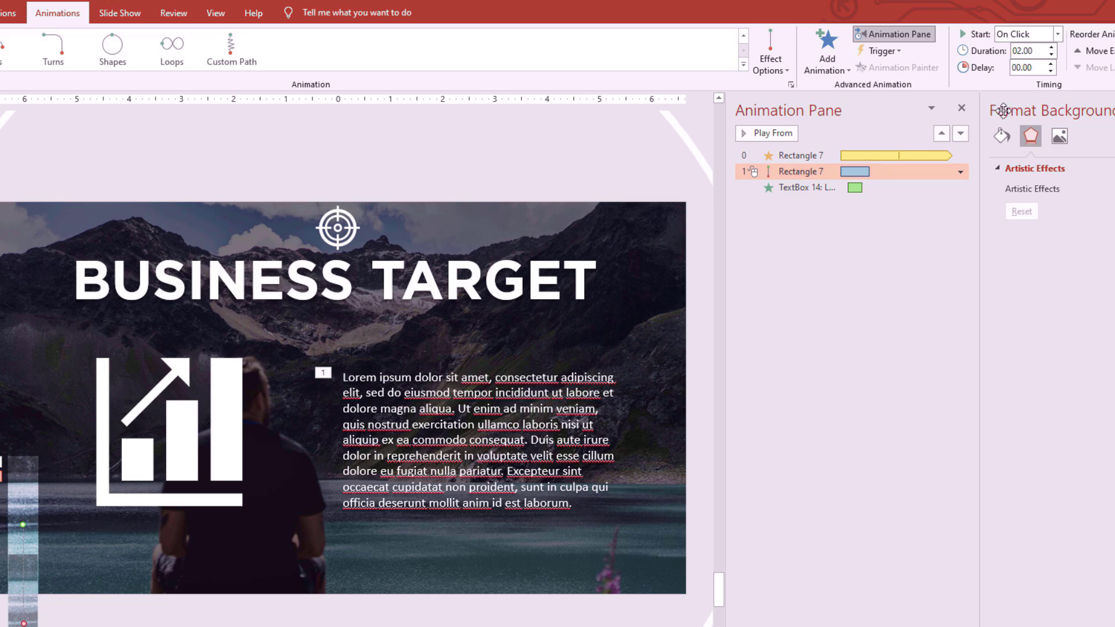
- Make the Down motion path start With Previous
{"action": "left_click", "coordinate": [1056, 34]}
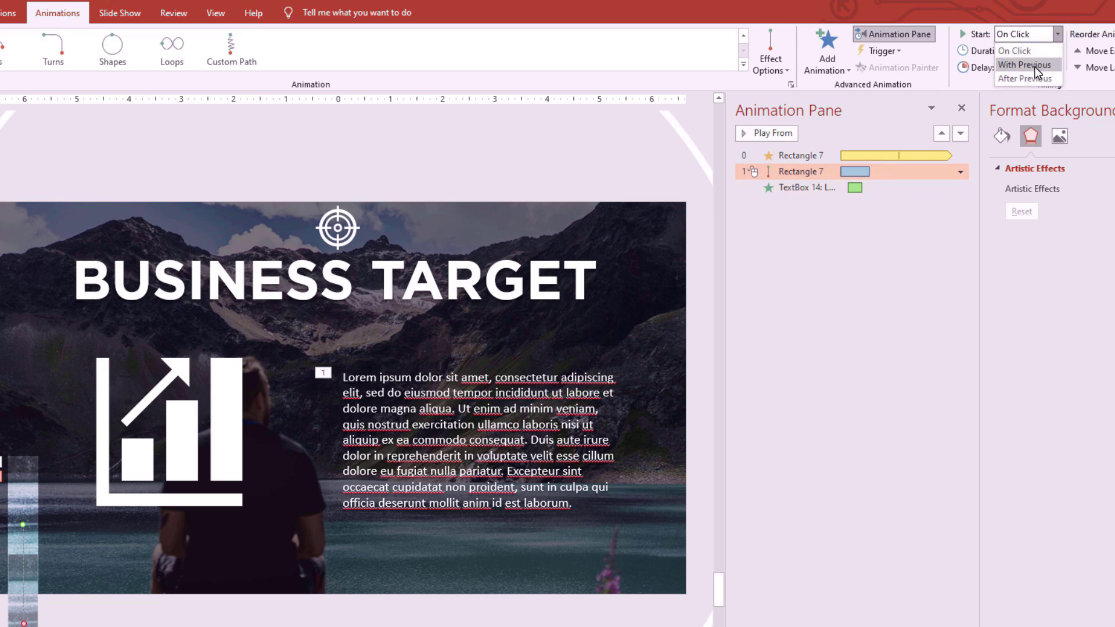
{"action": "left_click", "coordinate": [1034, 64]}
{"action": "left_click", "coordinate": [919, 170]}
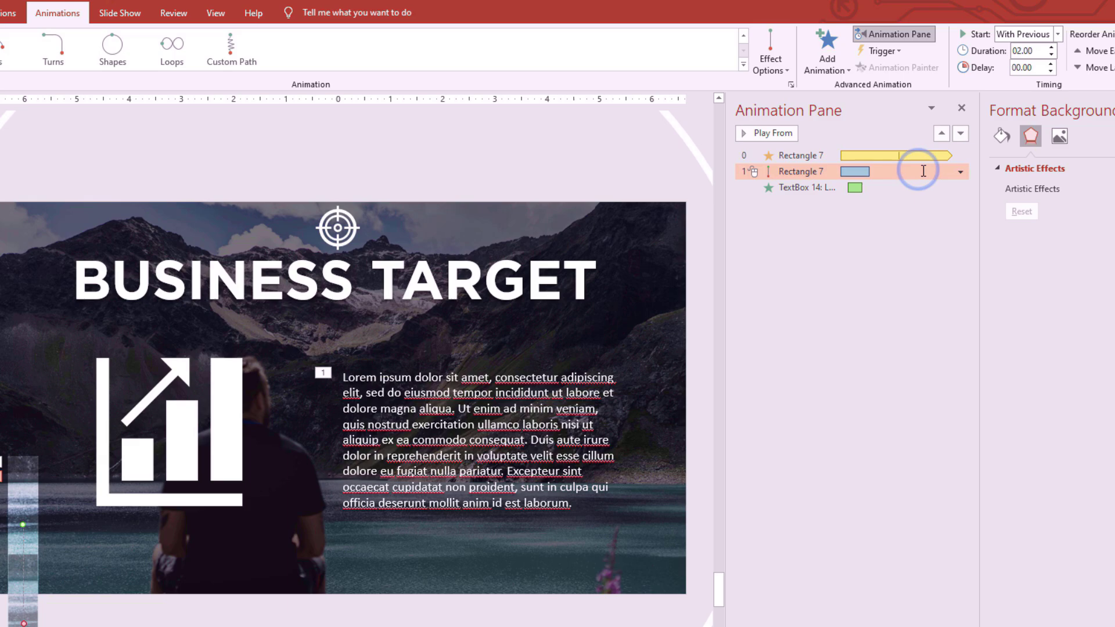
{"action": "left_click", "coordinate": [961, 172]}
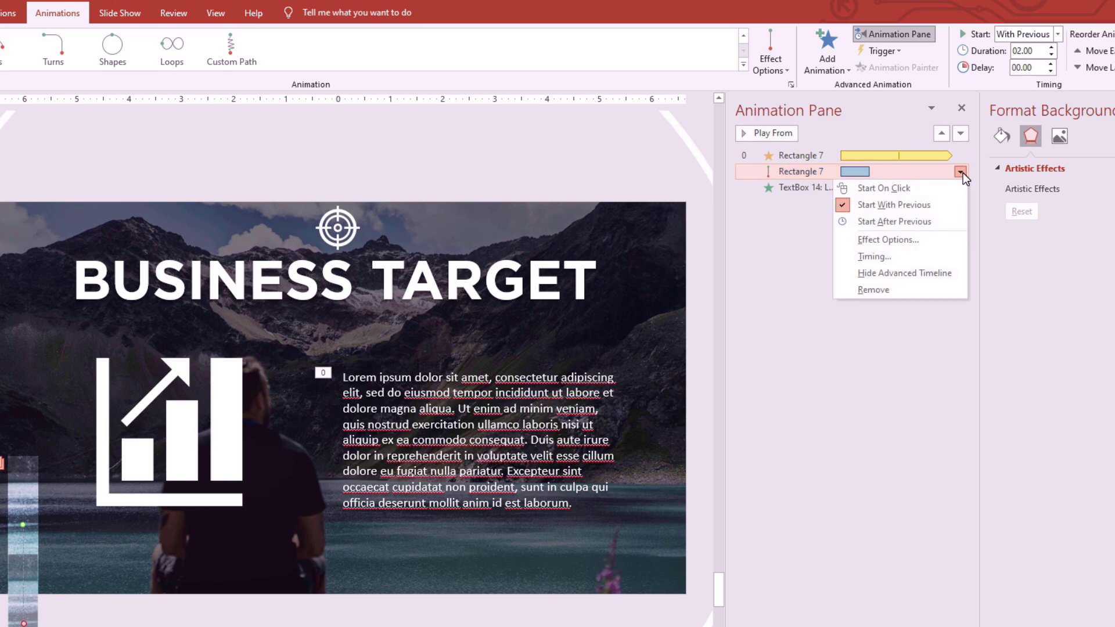
{"action": "left_click", "coordinate": [900, 239]}
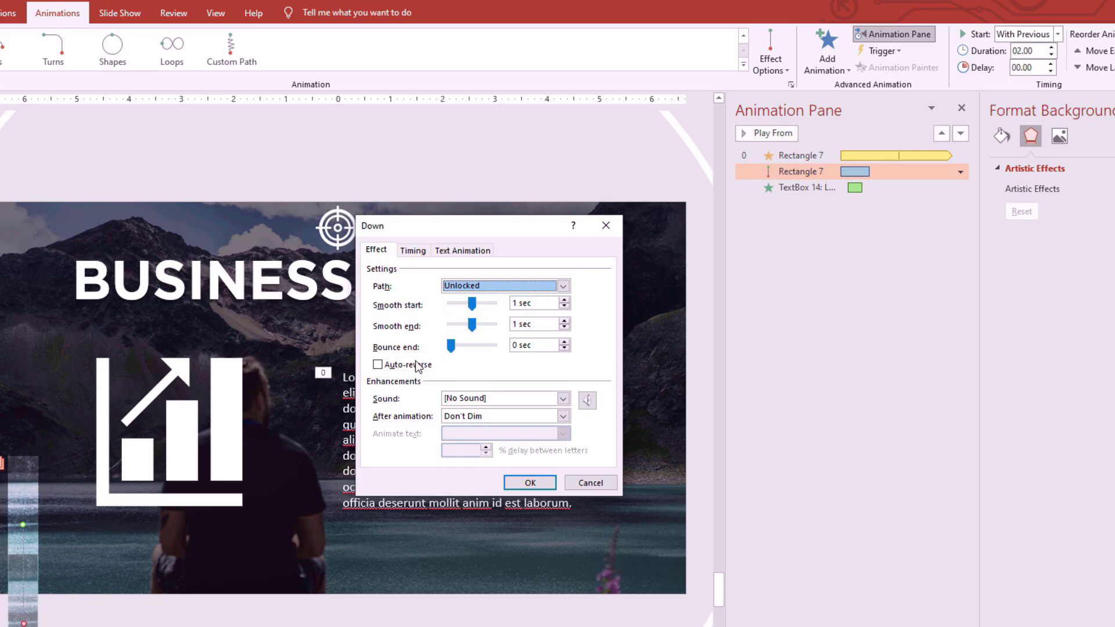
{"action": "left_click", "coordinate": [413, 250]}
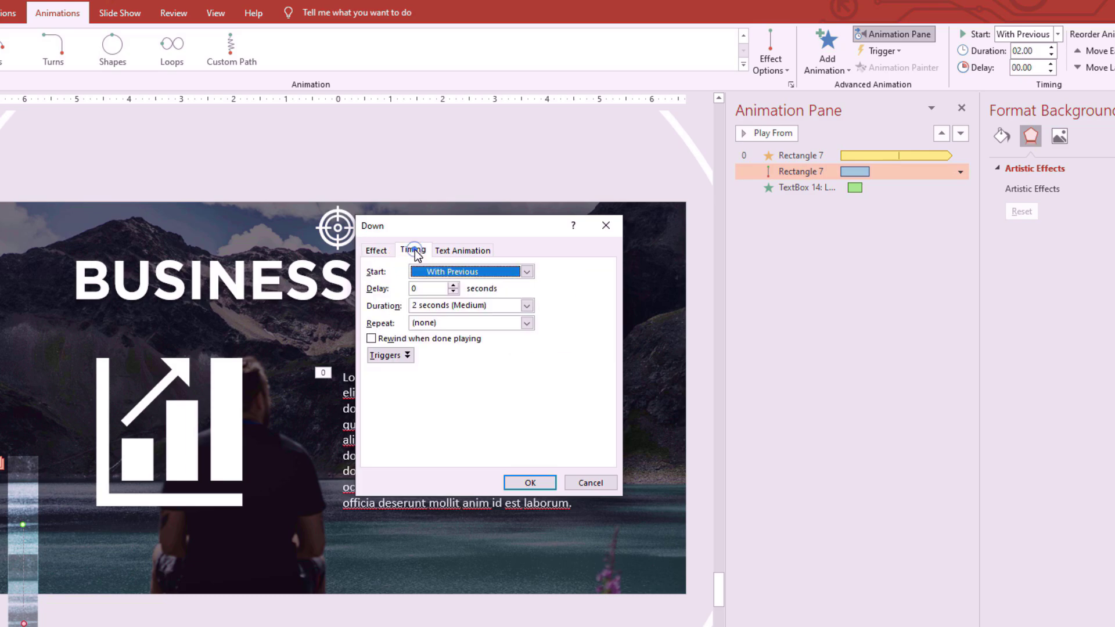
{"action": "left_click", "coordinate": [527, 323]}
{"action": "left_click", "coordinate": [493, 402]}
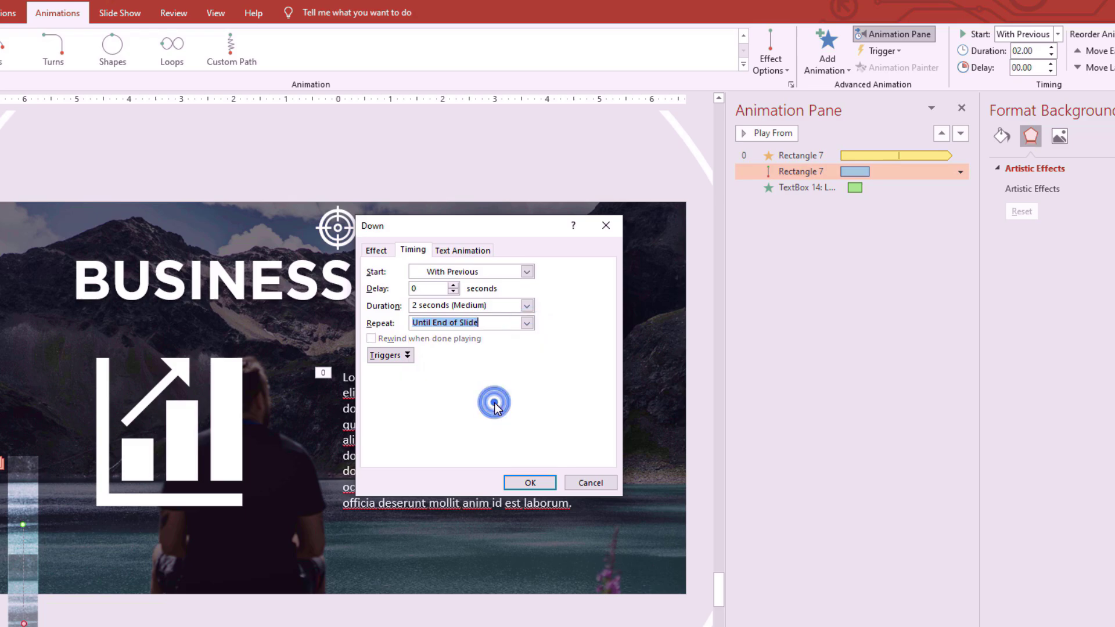
{"action": "left_click", "coordinate": [379, 253]}
{"action": "left_click", "coordinate": [530, 483]}
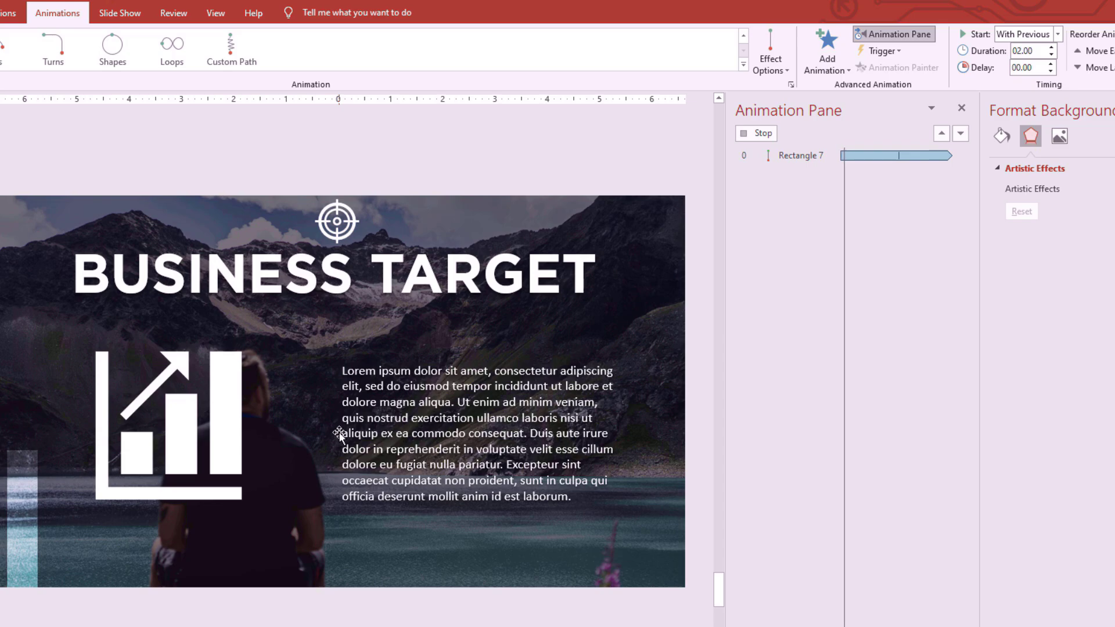
{"action": "left_click", "coordinate": [770, 59]}
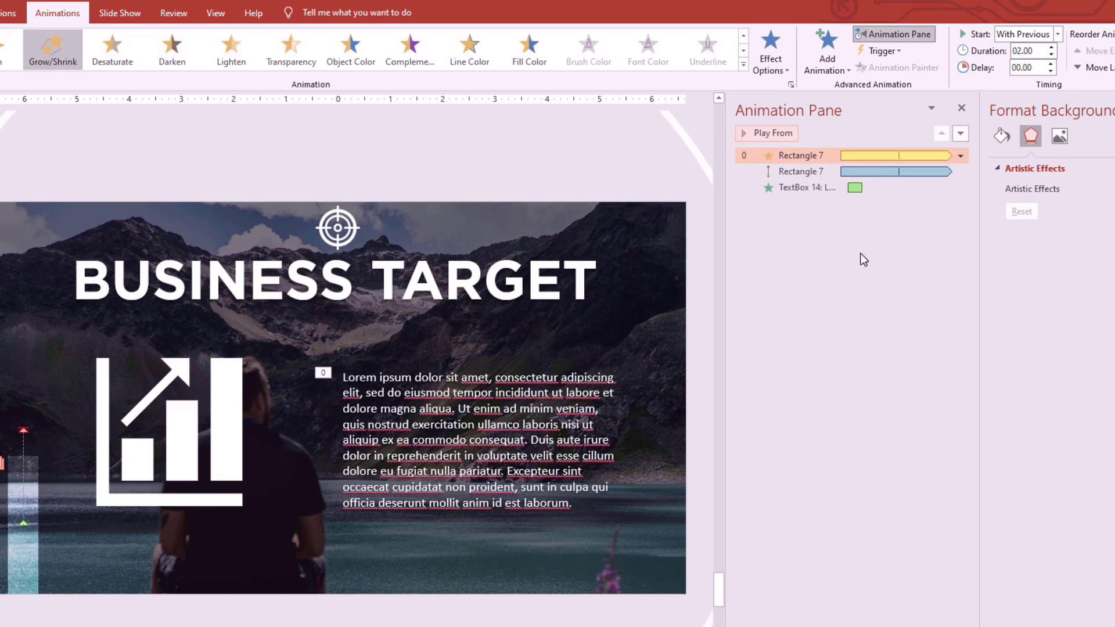
{"action": "left_click", "coordinate": [821, 171]}
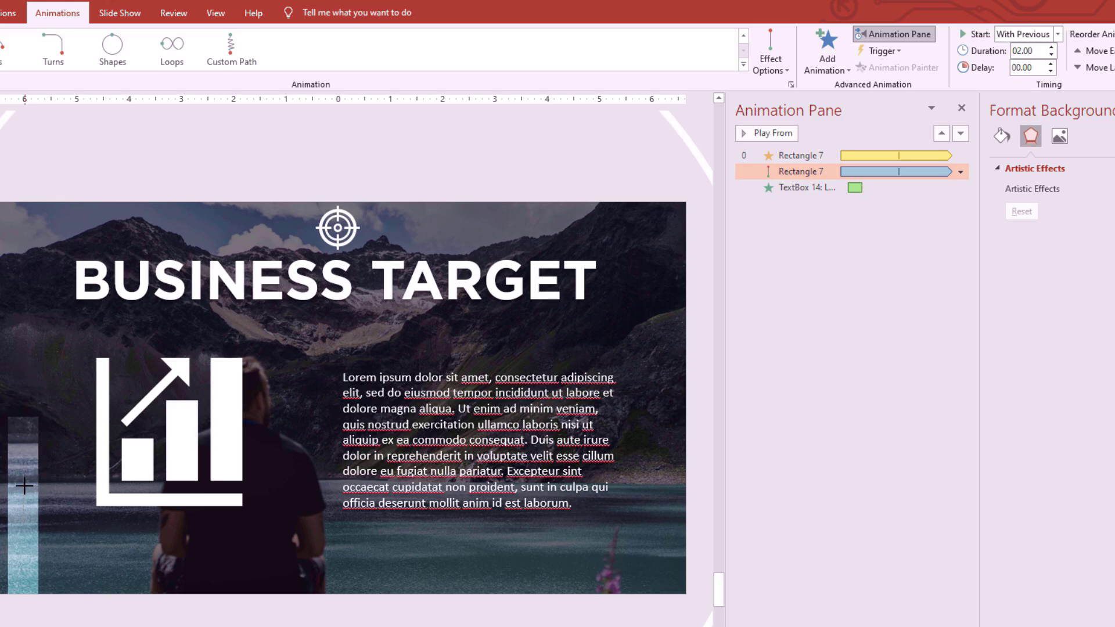
{"action": "left_click", "coordinate": [779, 610]}
{"action": "left_click", "coordinate": [25, 560]}
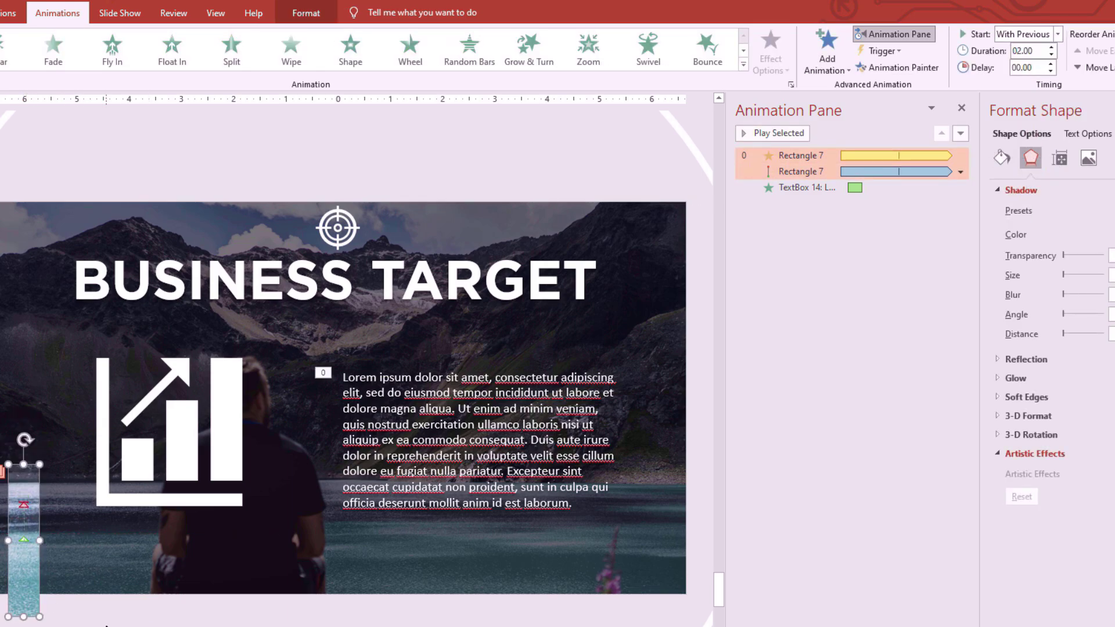
{"action": "left_click", "coordinate": [253, 523]}
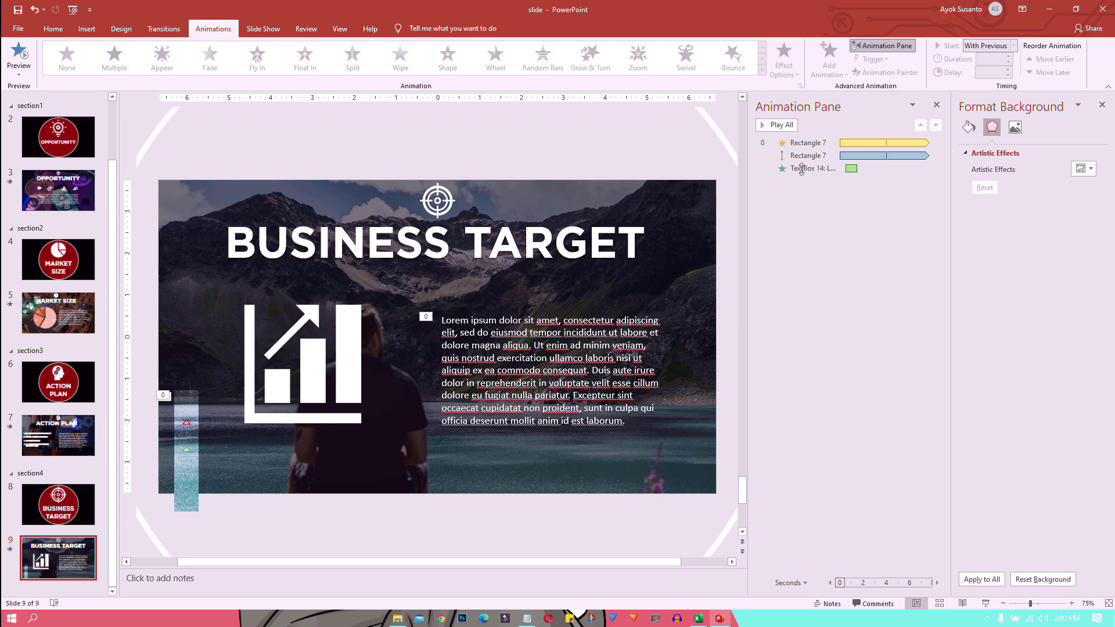
{"action": "left_click", "coordinate": [987, 607]}
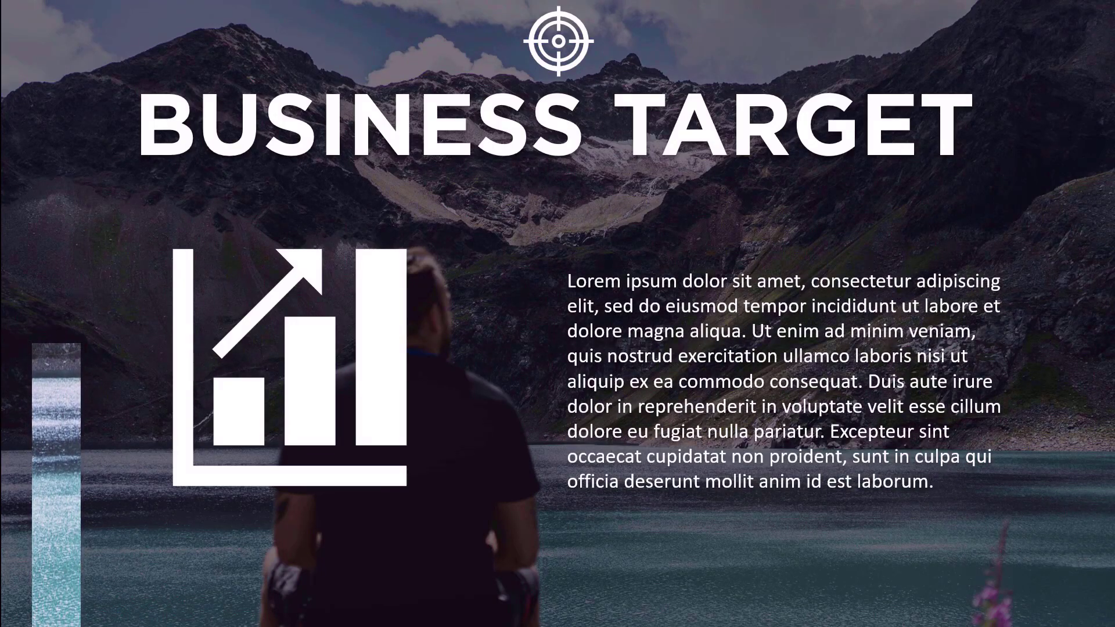
{"action": "key", "text": "Escape"}
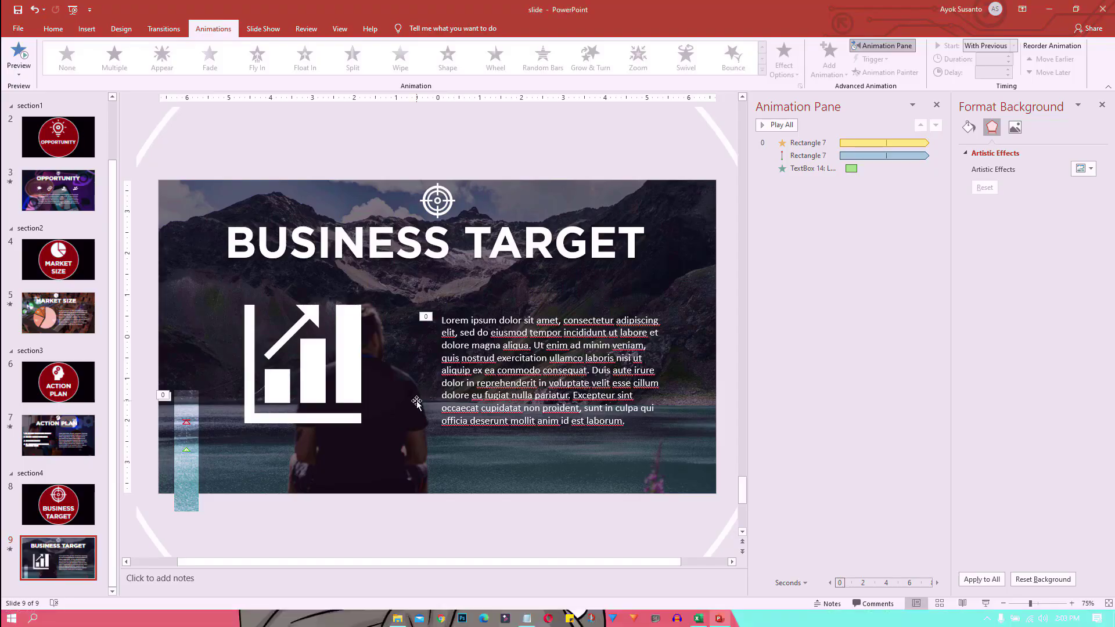
- Duplicate the water bar twice to make three evenly spaced bars
{"action": "left_click", "coordinate": [188, 466]}
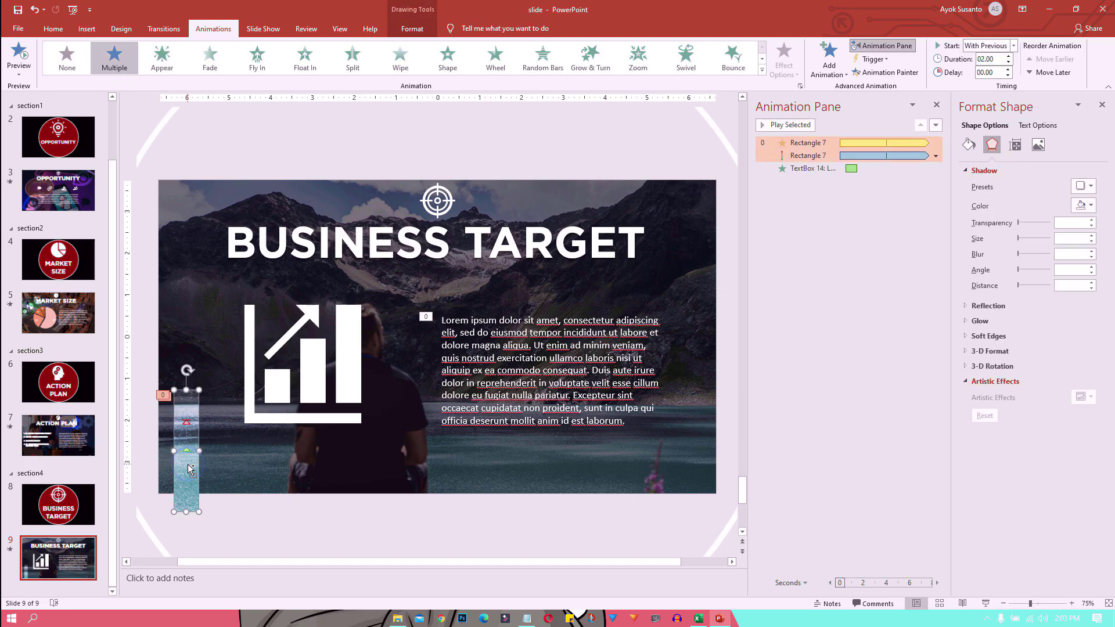
{"action": "key", "text": "ctrl+d"}
{"action": "key", "text": "ctrl+d"}
{"action": "left_click_drag", "start_coordinate": [193, 473], "coordinate": [262, 473]}
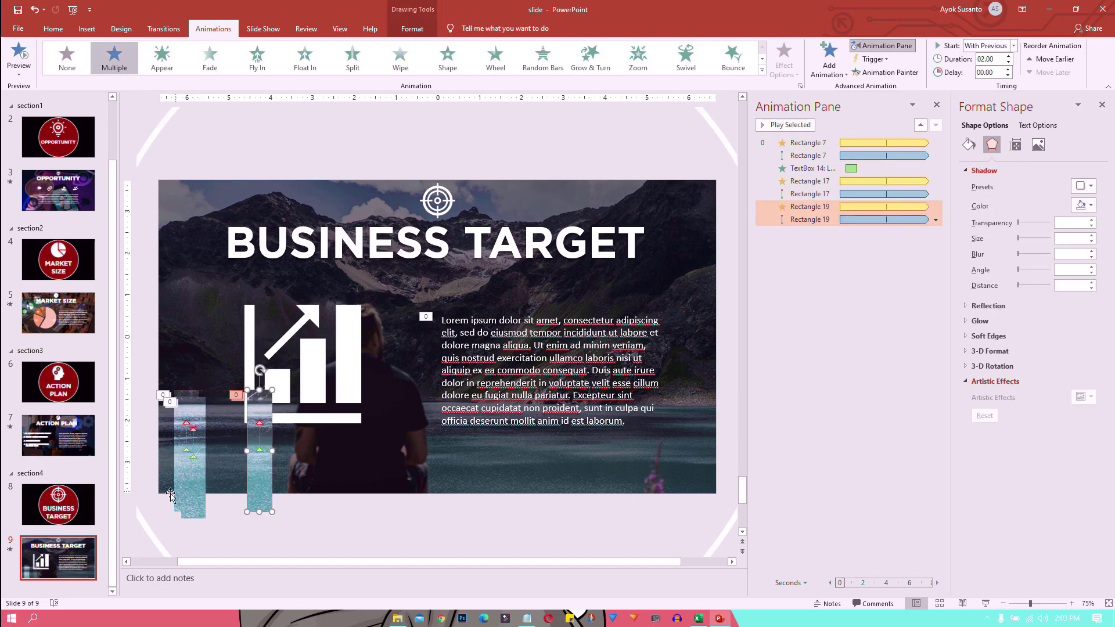
{"action": "left_click_drag", "start_coordinate": [195, 476], "coordinate": [218, 485]}
{"action": "left_click", "coordinate": [299, 511]}
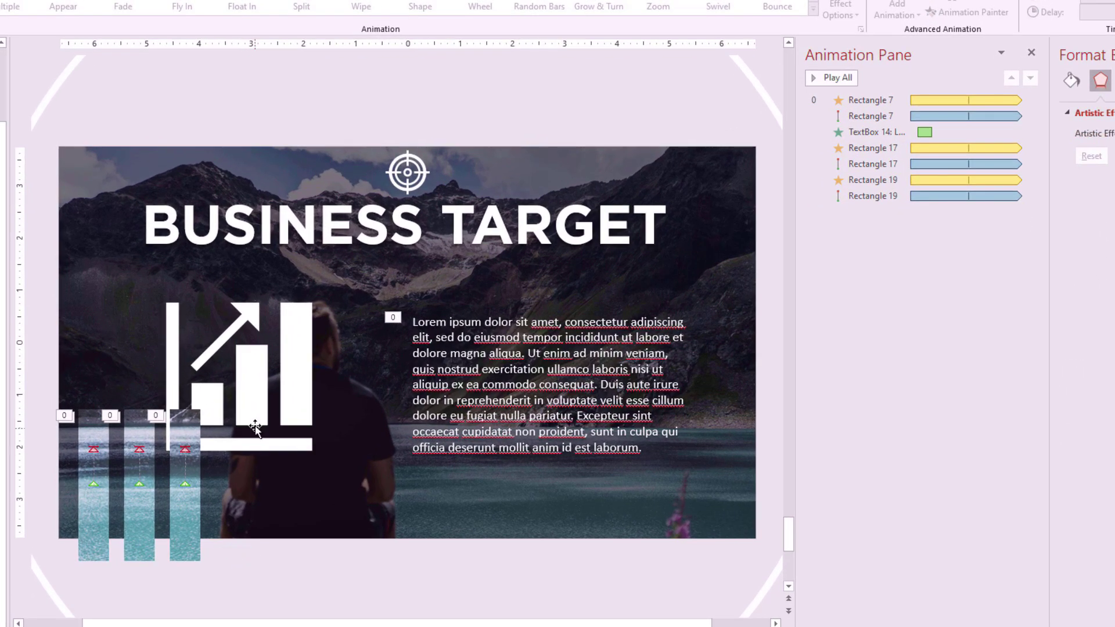
- Bring the white chart icon to the front, in front of the bars
{"action": "left_click", "coordinate": [254, 411]}
{"action": "right_click", "coordinate": [250, 407]}
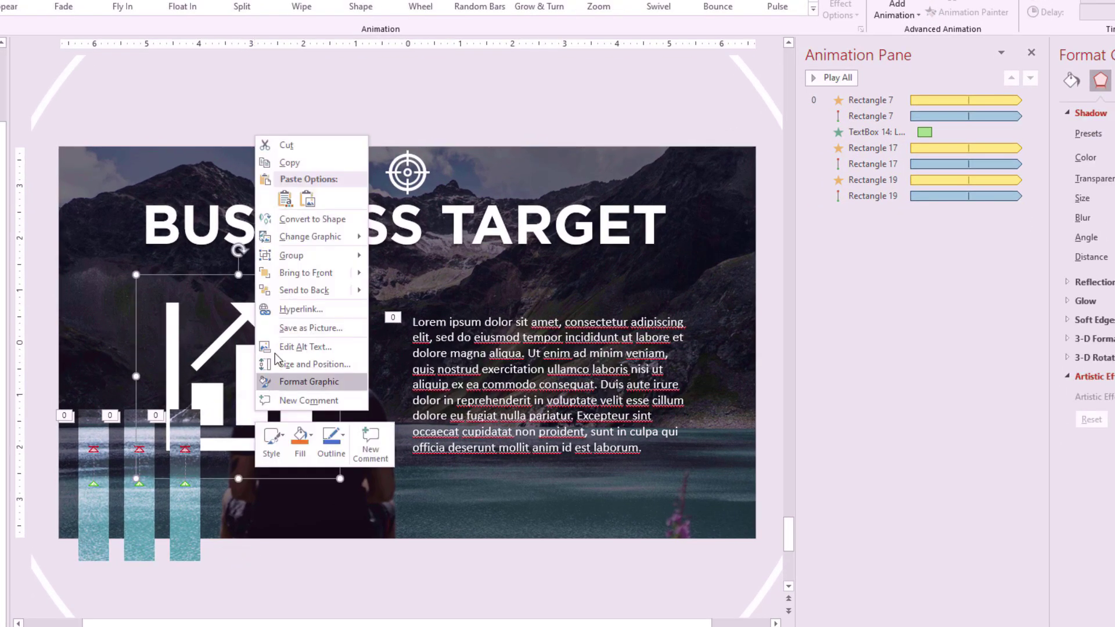
{"action": "left_click", "coordinate": [302, 269]}
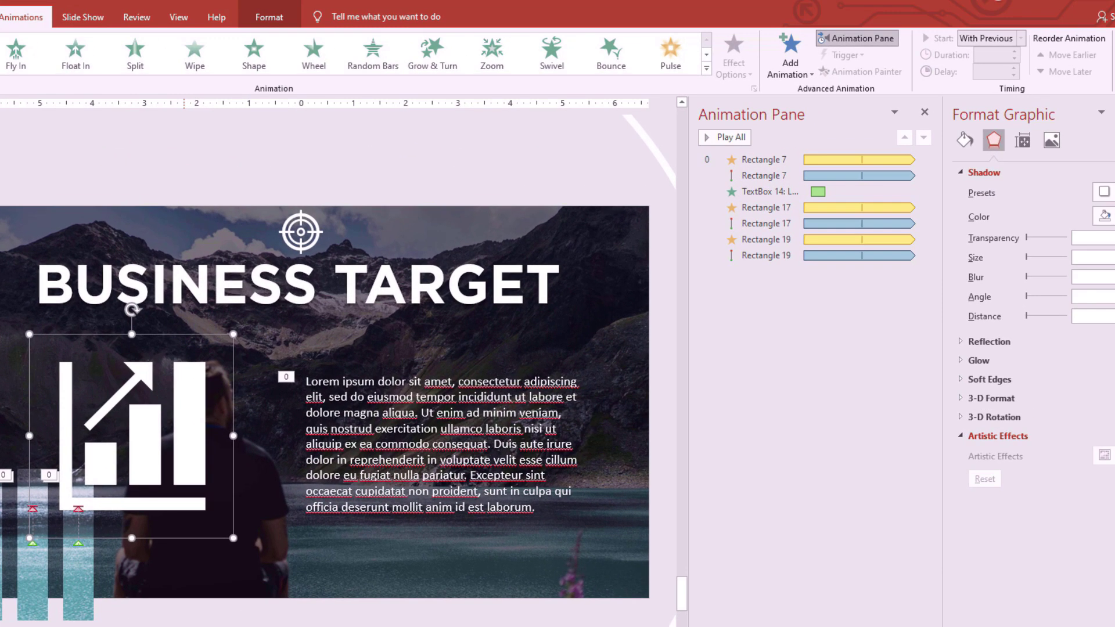
{"action": "key", "text": "Escape"}
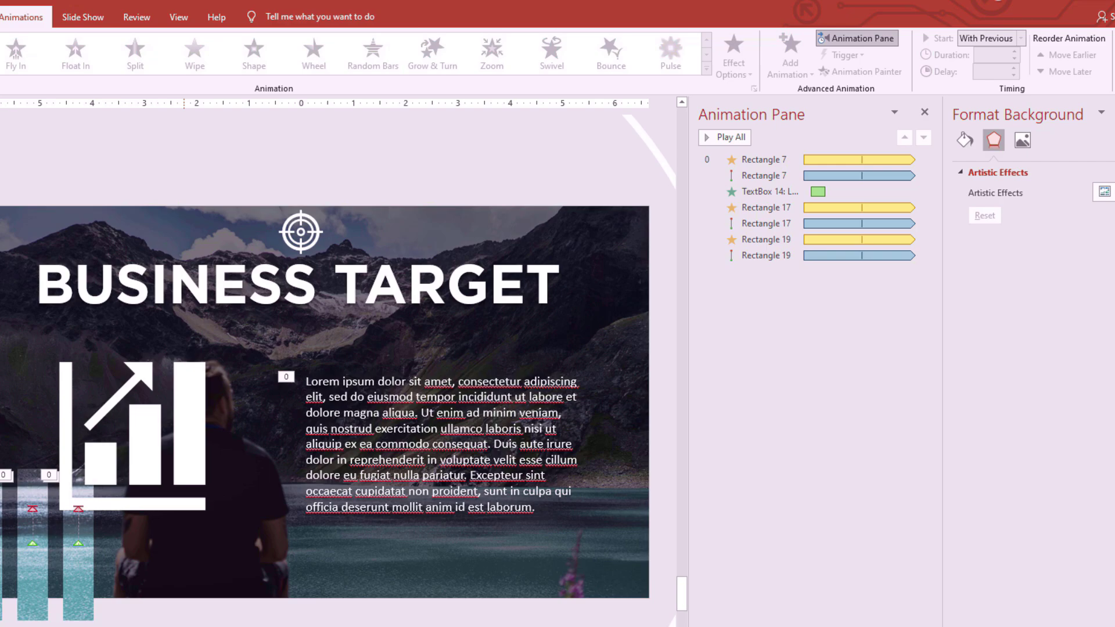
- Stagger the second and third bars' delays, the third at 0.50 s, and move TextBox 14's animation last
{"action": "left_click", "coordinate": [23, 603]}
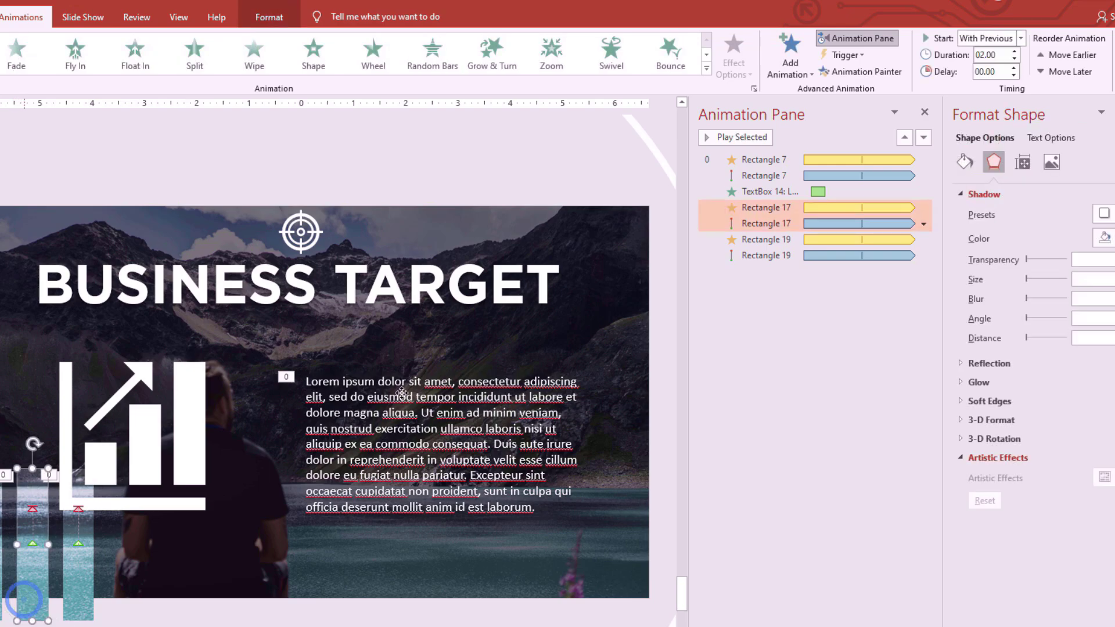
{"action": "left_click", "coordinate": [1014, 68]}
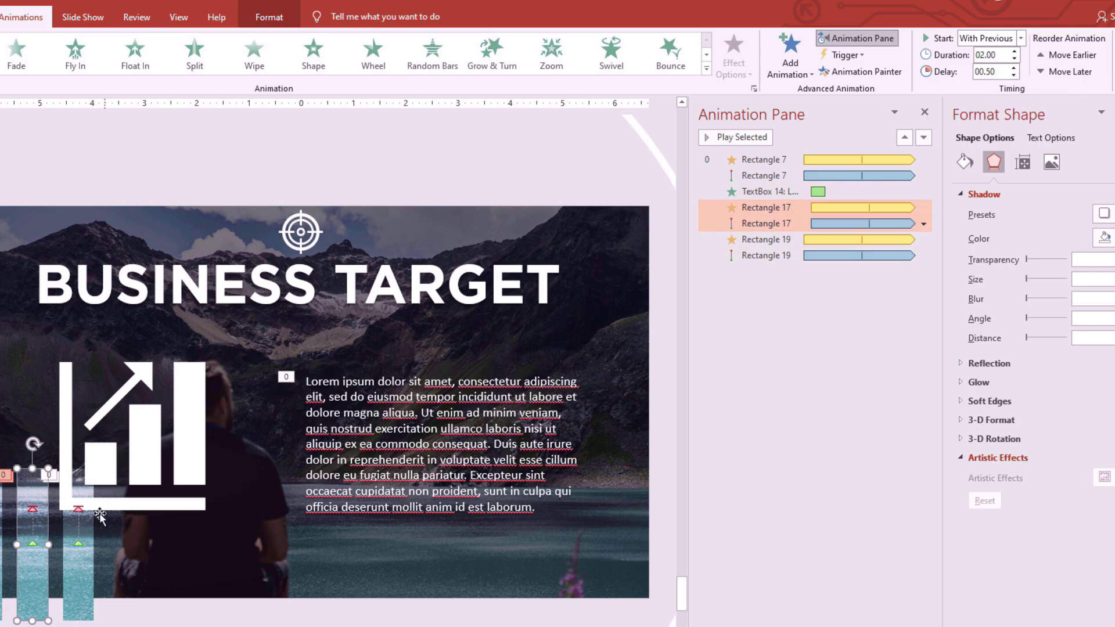
{"action": "left_click", "coordinate": [85, 598]}
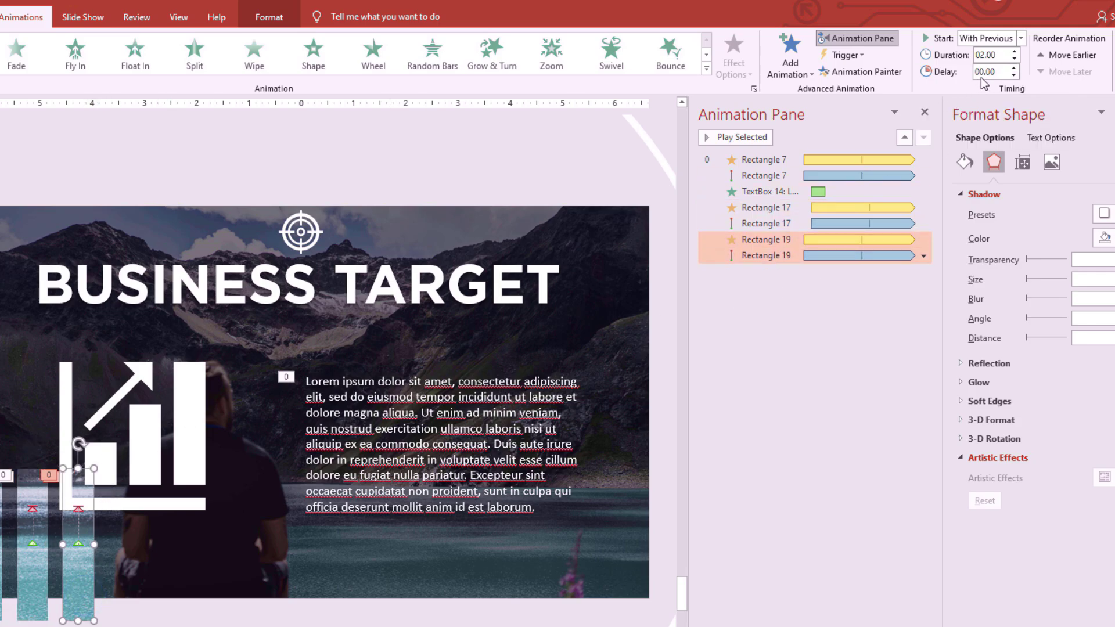
{"action": "left_click", "coordinate": [1013, 68]}
{"action": "left_click", "coordinate": [1013, 68]}
{"action": "left_click_drag", "start_coordinate": [782, 192], "coordinate": [785, 259]}
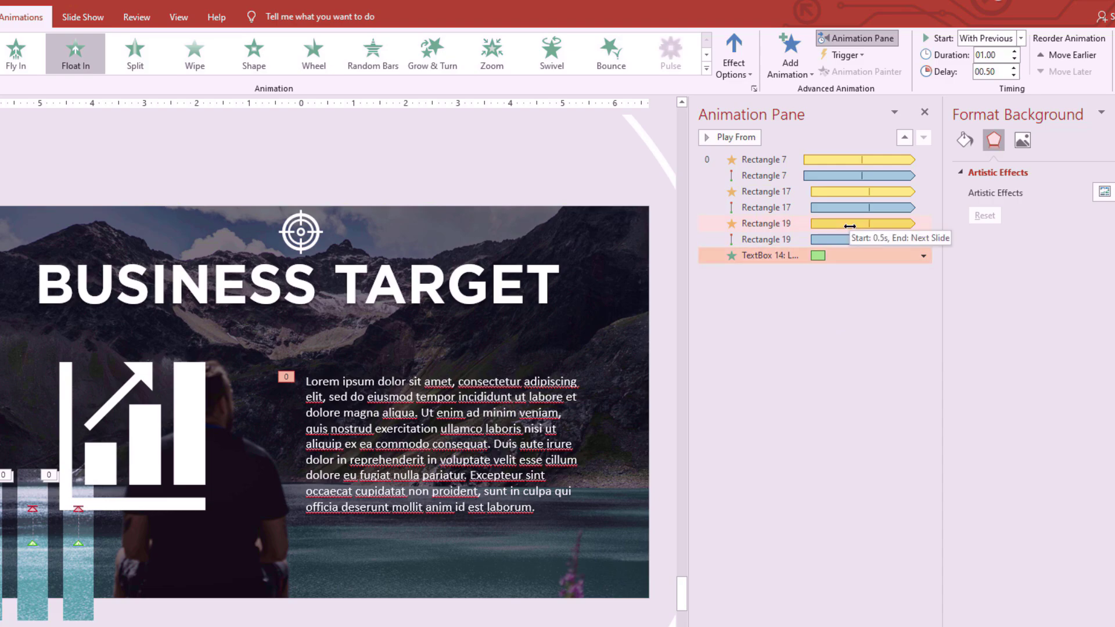
{"action": "left_click", "coordinate": [85, 588]}
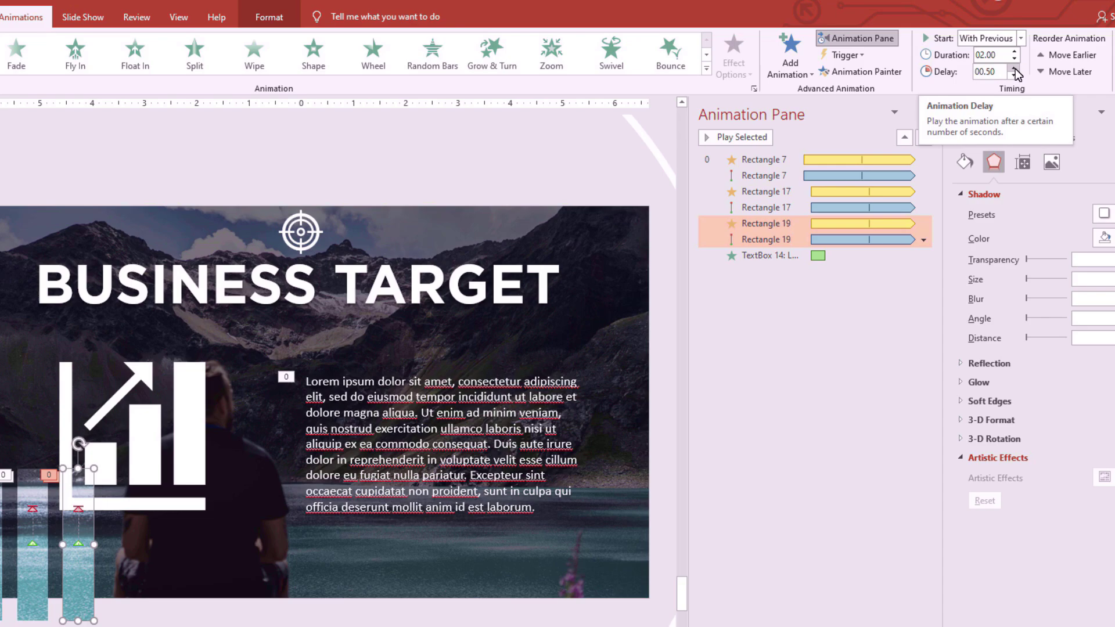
{"action": "left_click", "coordinate": [851, 397]}
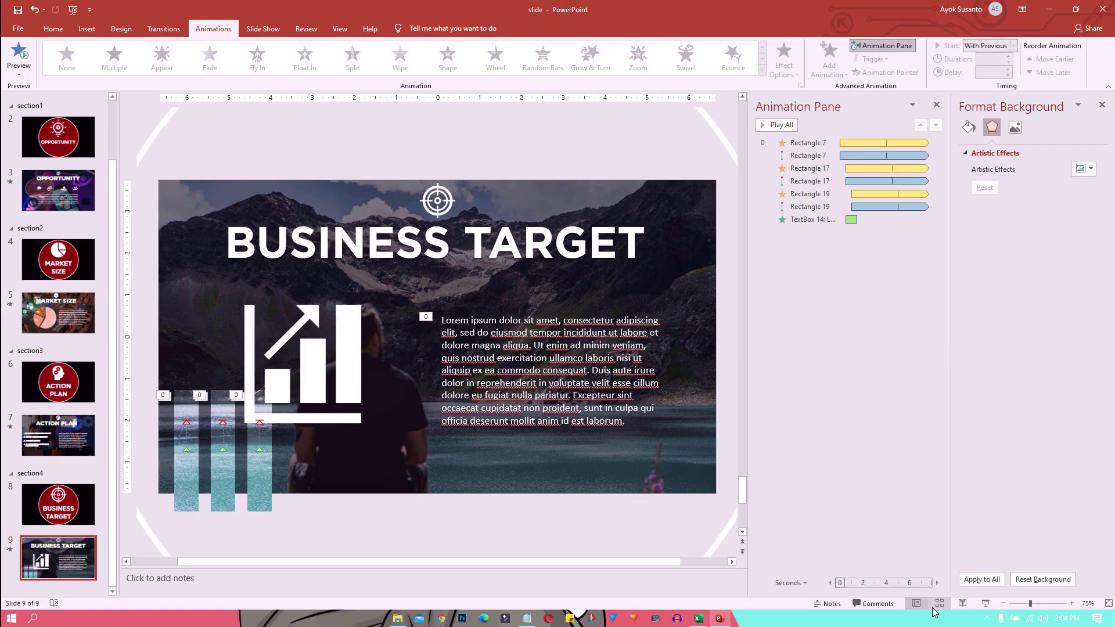
{"action": "left_click", "coordinate": [985, 604]}
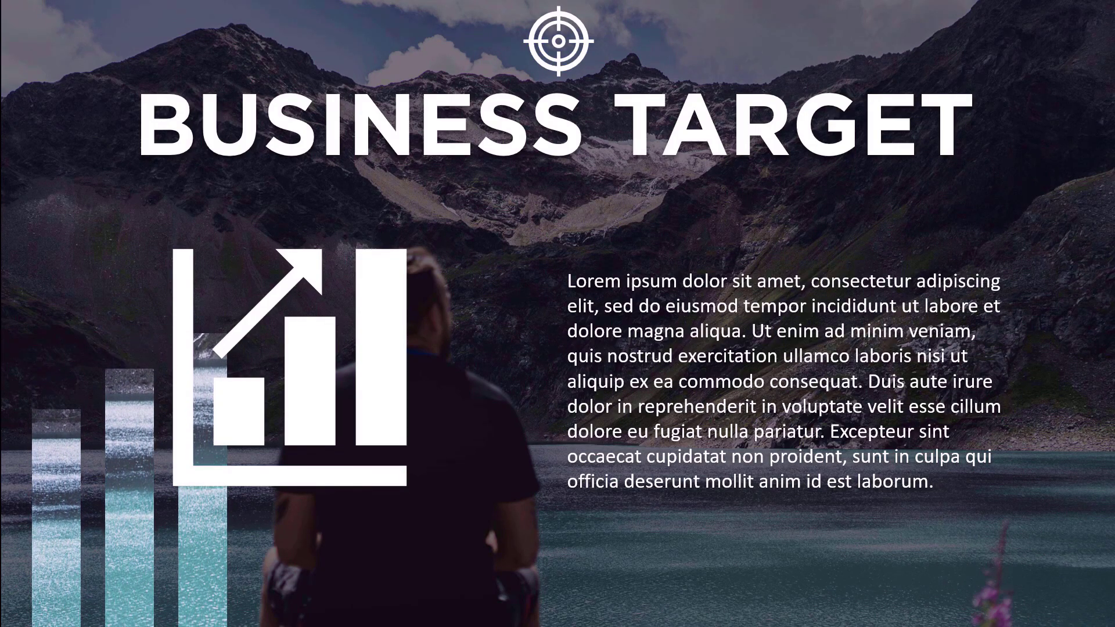
{"action": "key", "text": "Escape"}
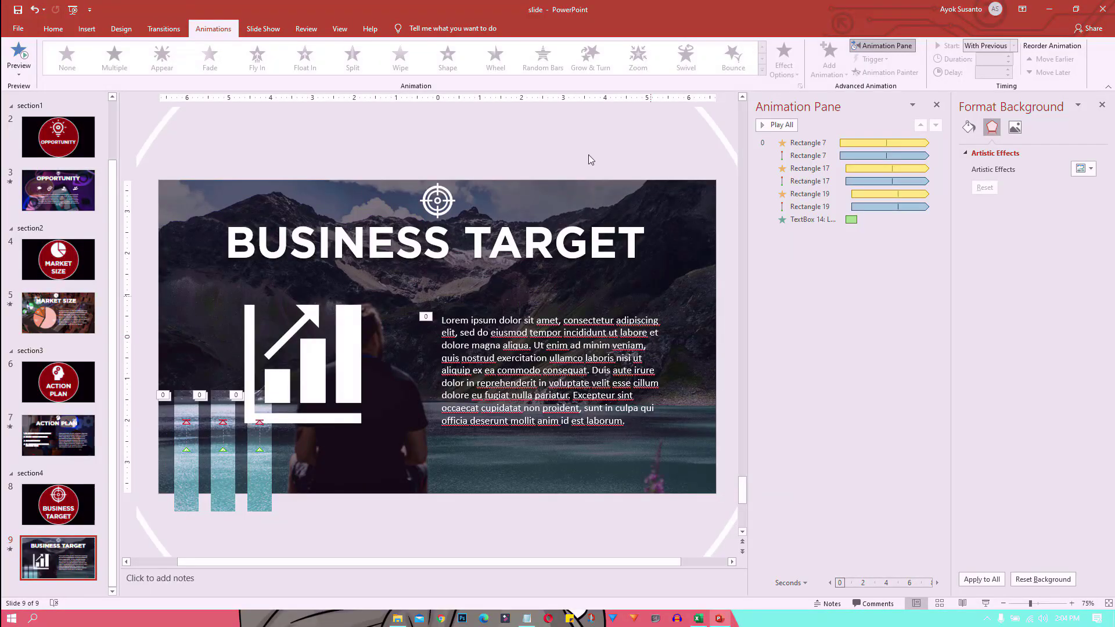
- On the first slide, insert a Section Zoom for the Business Target section (Section 5)
{"action": "left_click", "coordinate": [83, 509]}
{"action": "key", "text": "Home"}
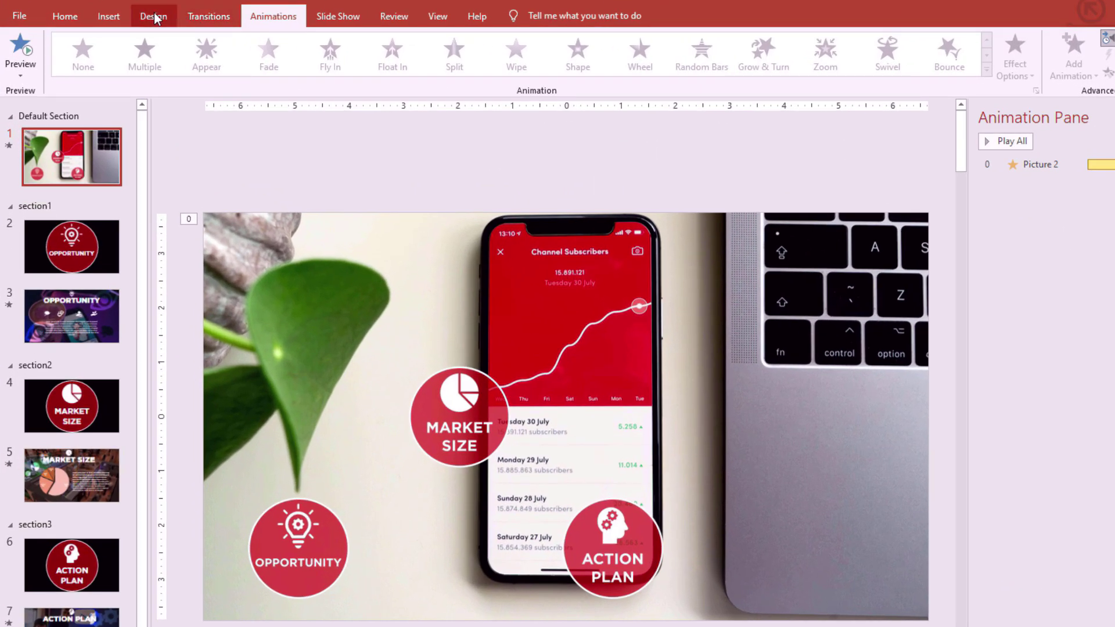
{"action": "left_click", "coordinate": [81, 29]}
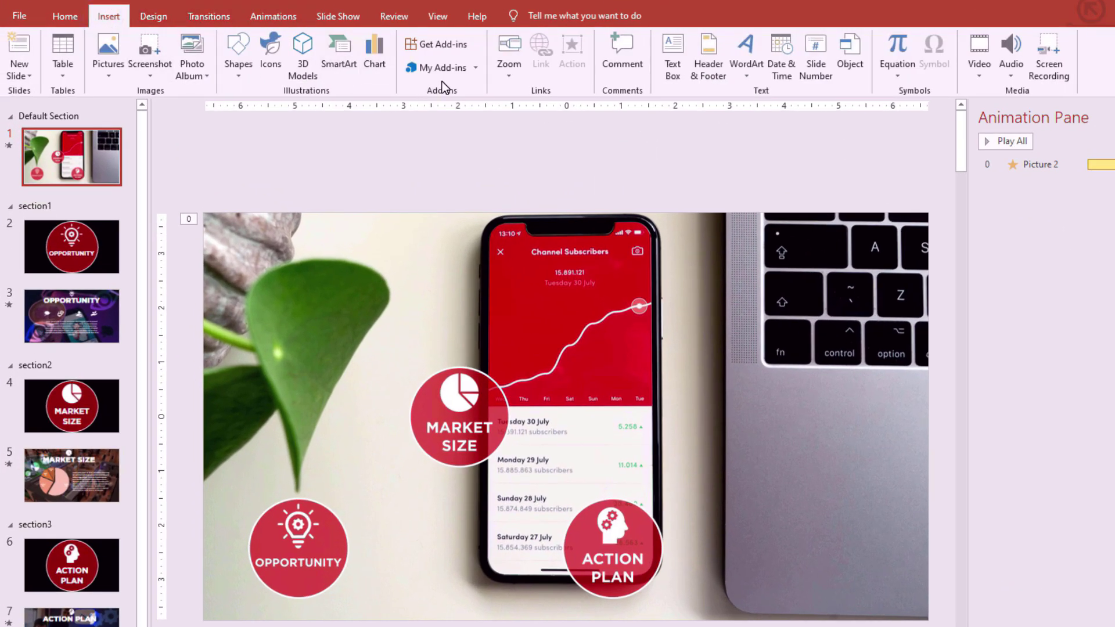
{"action": "left_click", "coordinate": [510, 69]}
{"action": "left_click", "coordinate": [524, 109]}
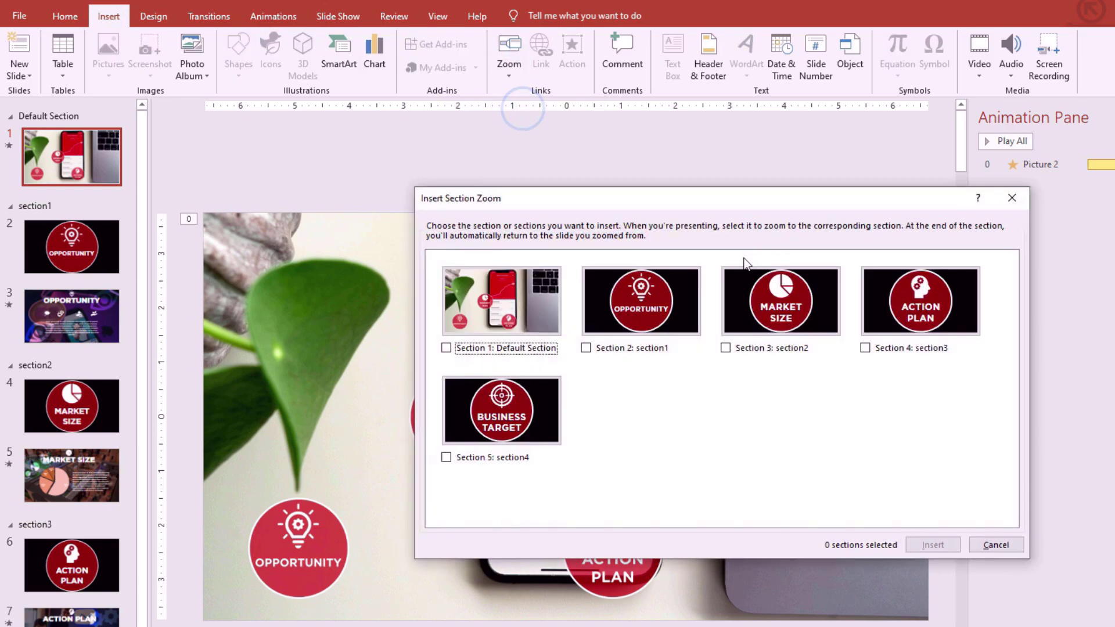
{"action": "left_click", "coordinate": [513, 424]}
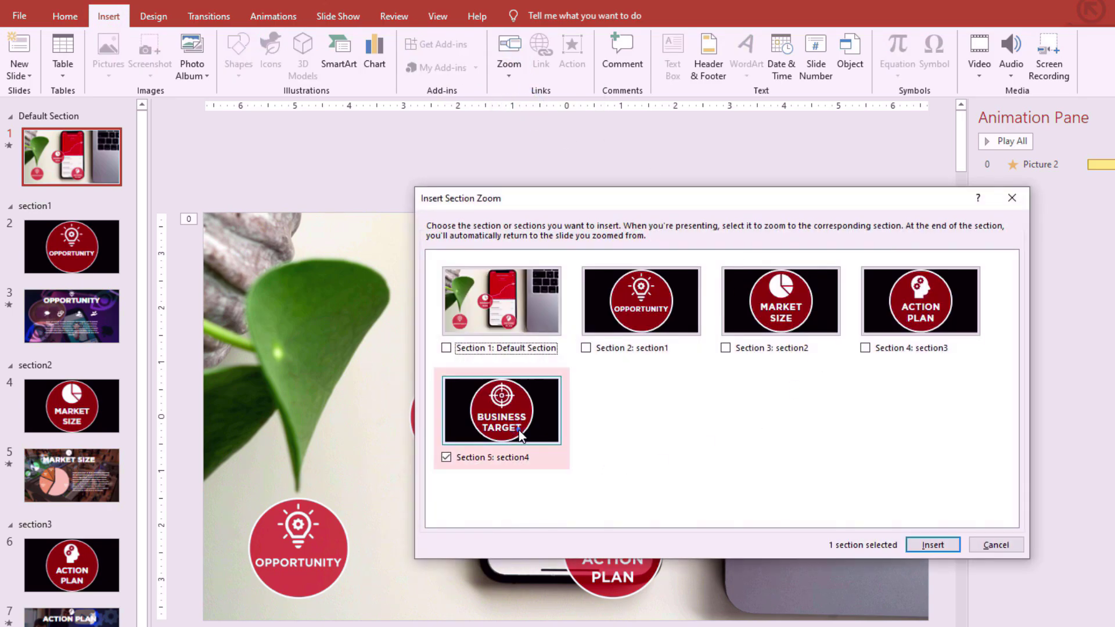
{"action": "left_click", "coordinate": [927, 545]}
- Move the zoom right over the keyboard, remove its Zoom Background, and start the slide show
{"action": "mouse_move", "coordinate": [576, 421]}
{"action": "left_mouse_down"}
{"action": "mouse_move", "coordinate": [790, 430]}
{"action": "mouse_move", "coordinate": [792, 400]}
{"action": "left_mouse_up"}
{"action": "right_click", "coordinate": [792, 400]}
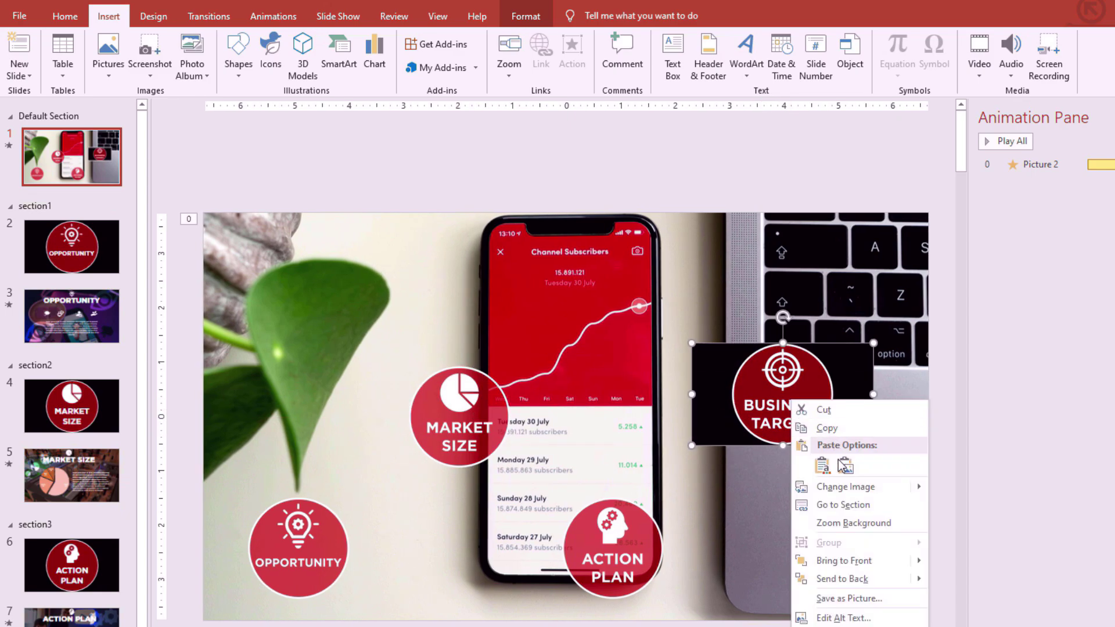
{"action": "left_click", "coordinate": [846, 523]}
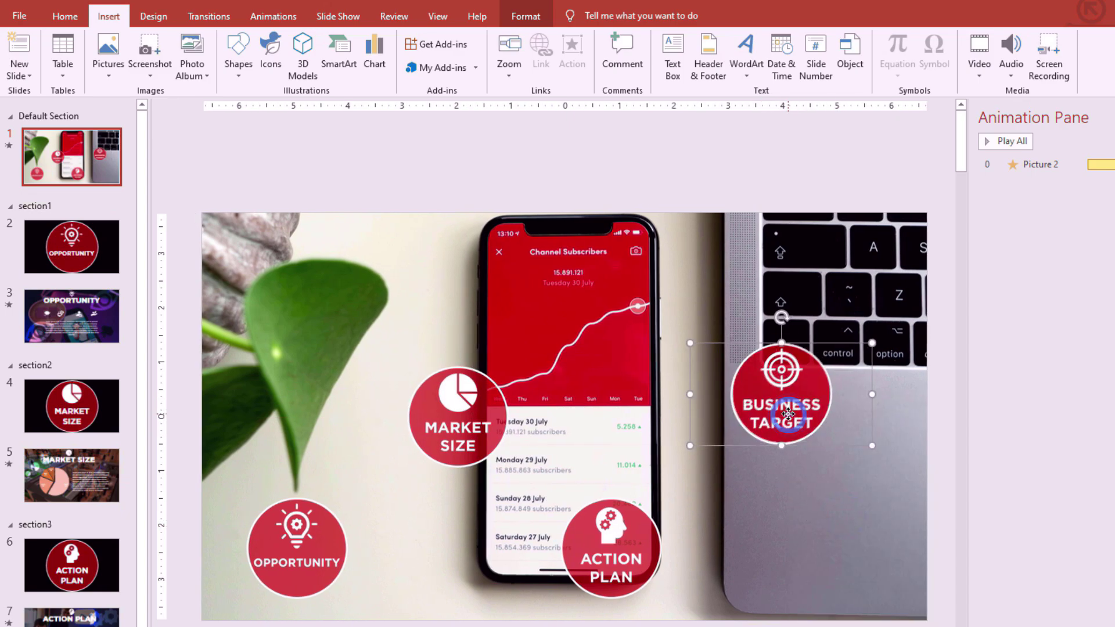
{"action": "left_click_drag", "start_coordinate": [788, 414], "coordinate": [787, 406]}
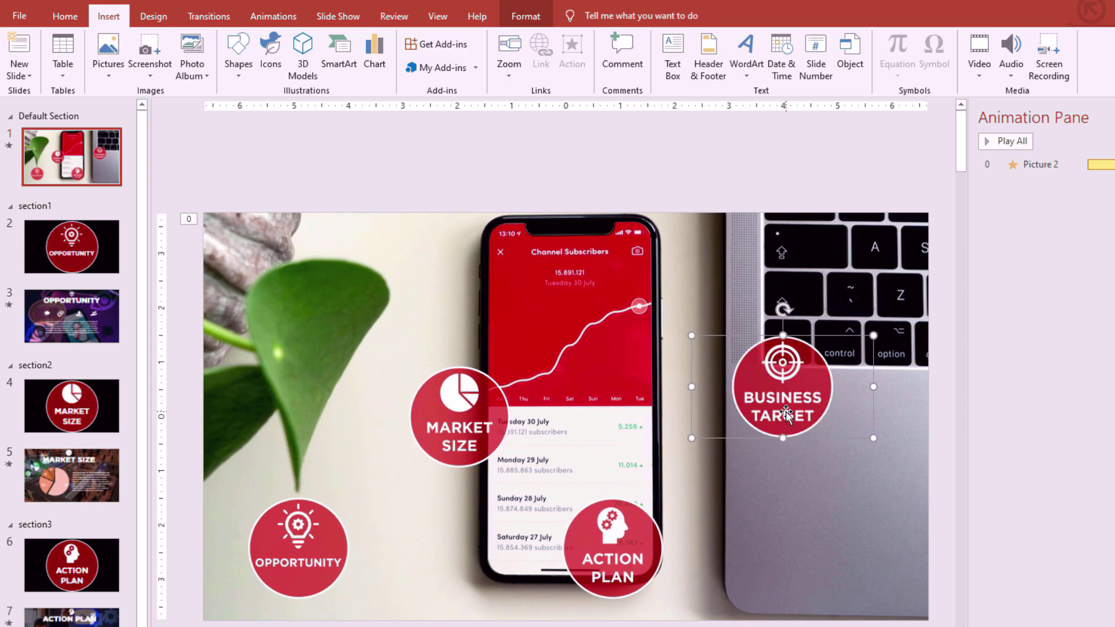
{"action": "key", "text": "F5"}
{"action": "left_click", "coordinate": [862, 273]}
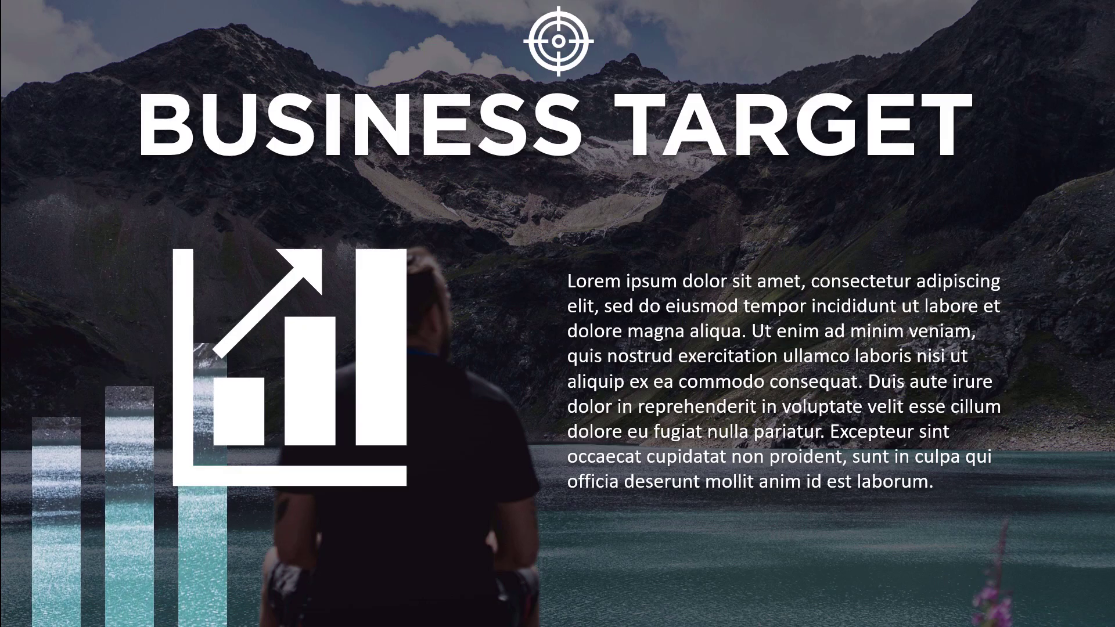
{"action": "left_click", "coordinate": [732, 239]}
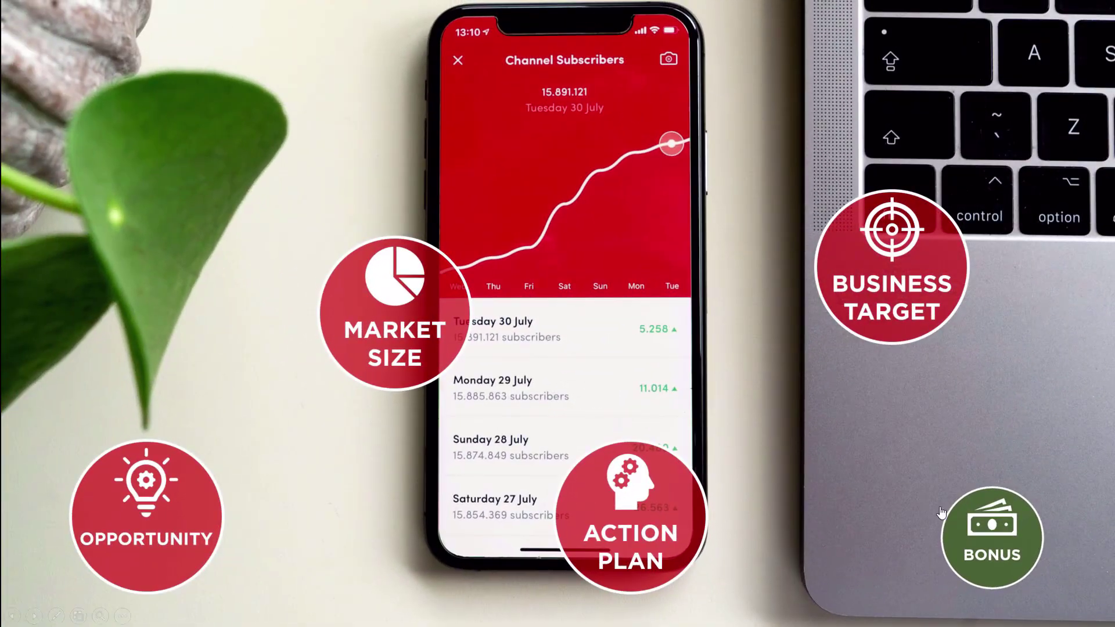